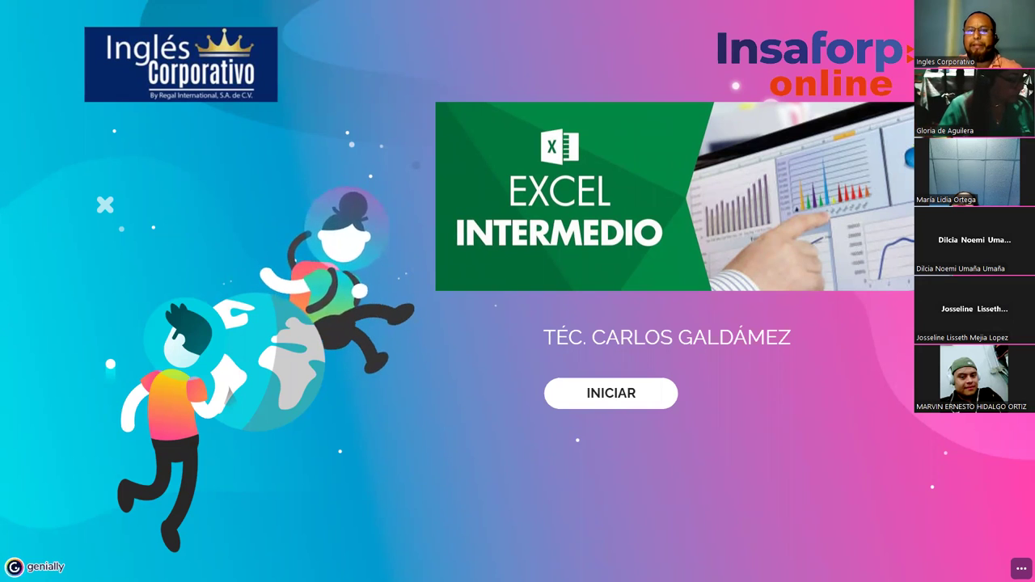
# Start the 'Excel Intermedio' presentation from its title slide to show the INDICE slide.
pyautogui.click(587, 398)
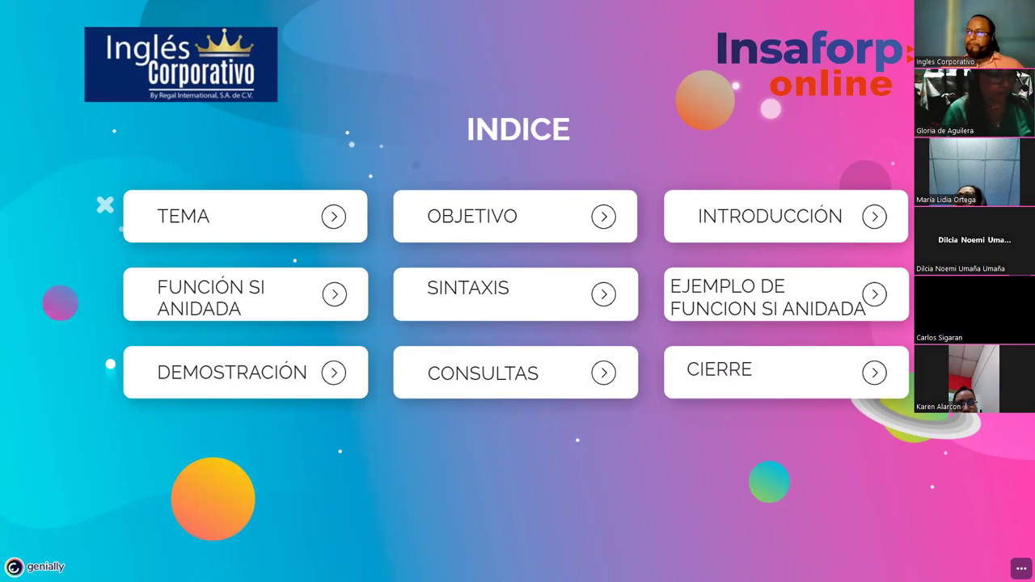
# Advance to the '03. Función SI anidada' section slide.
pyautogui.press('Right')
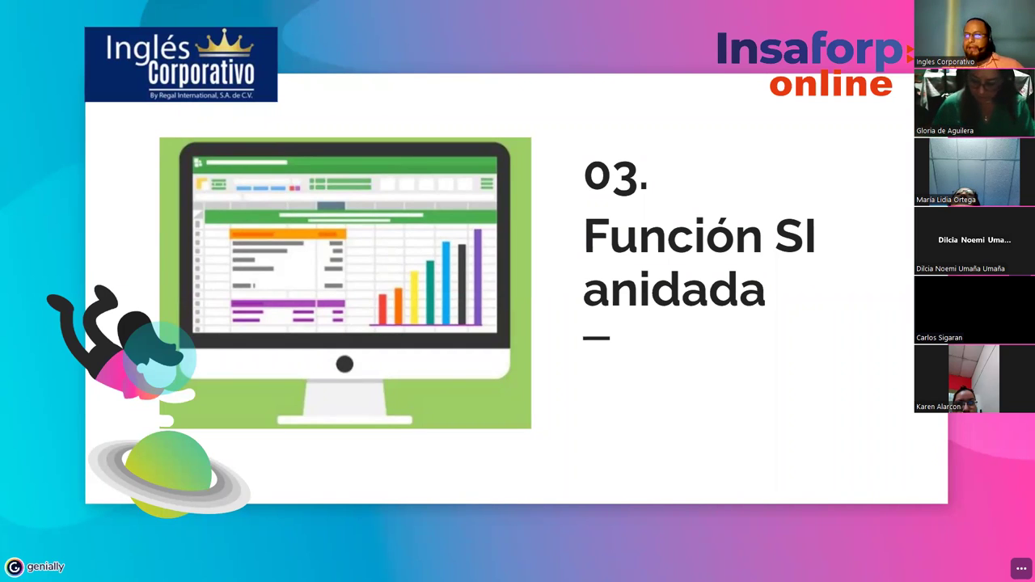
# Advance to the INTRODUCCIÓN slide explaining the nested IF function.
pyautogui.press('Right')
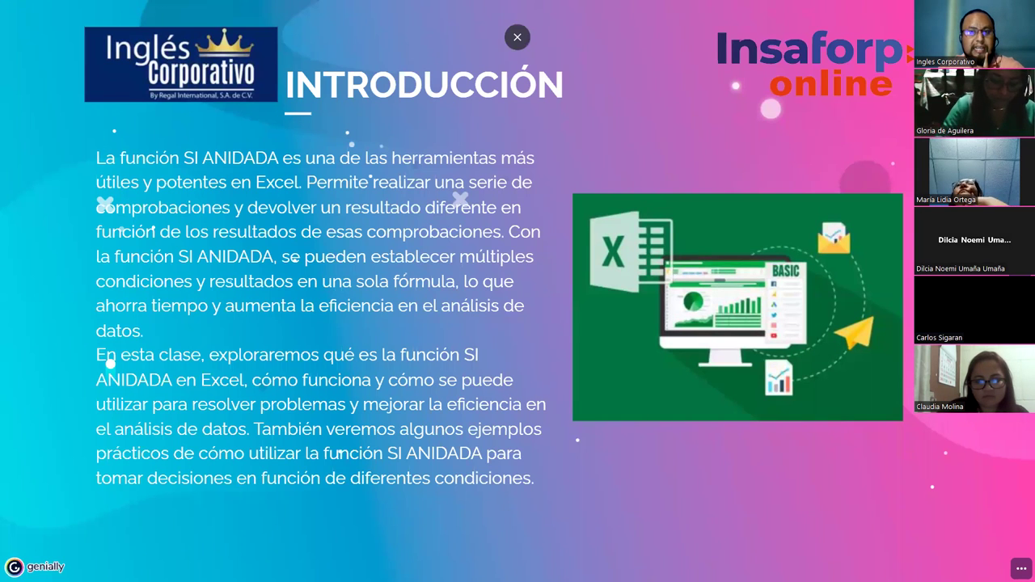
# Add a top-right text box listing '0-10 años Niños', '11-17 años adolescentes', '18-28 años adultos', '29-49 años'.
pyautogui.click(615, 111)
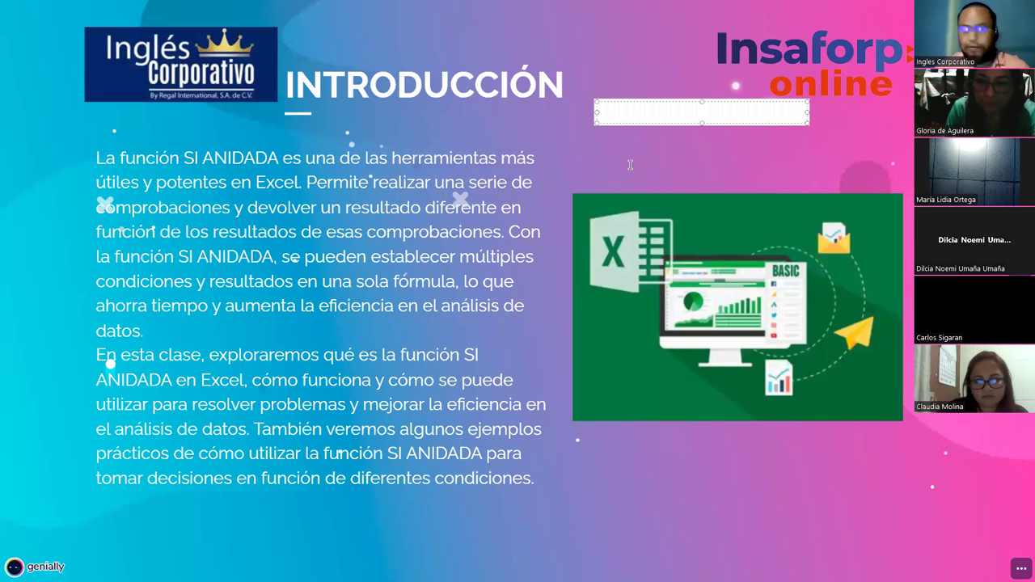
pyautogui.write('0')
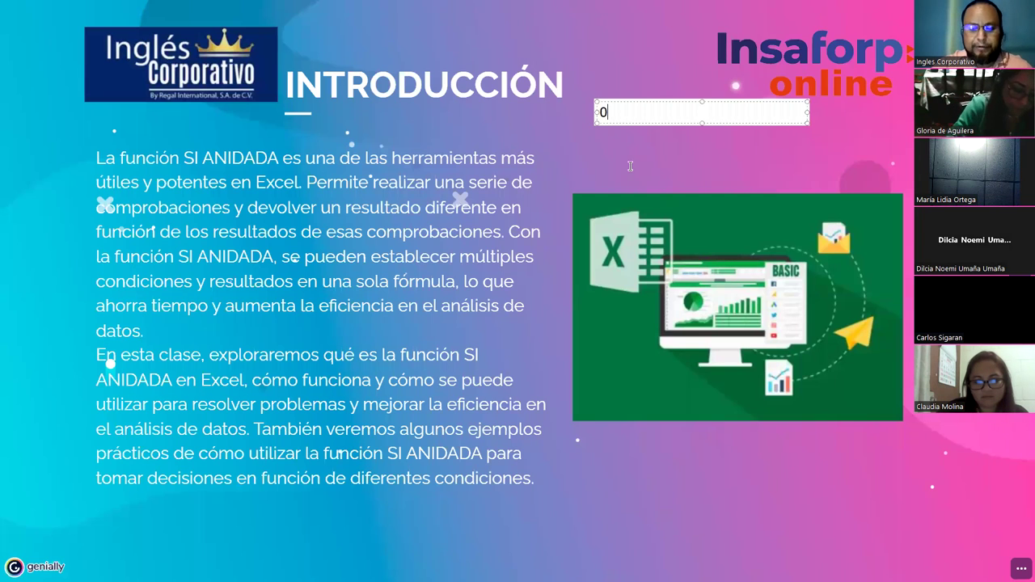
pyautogui.write('-10')
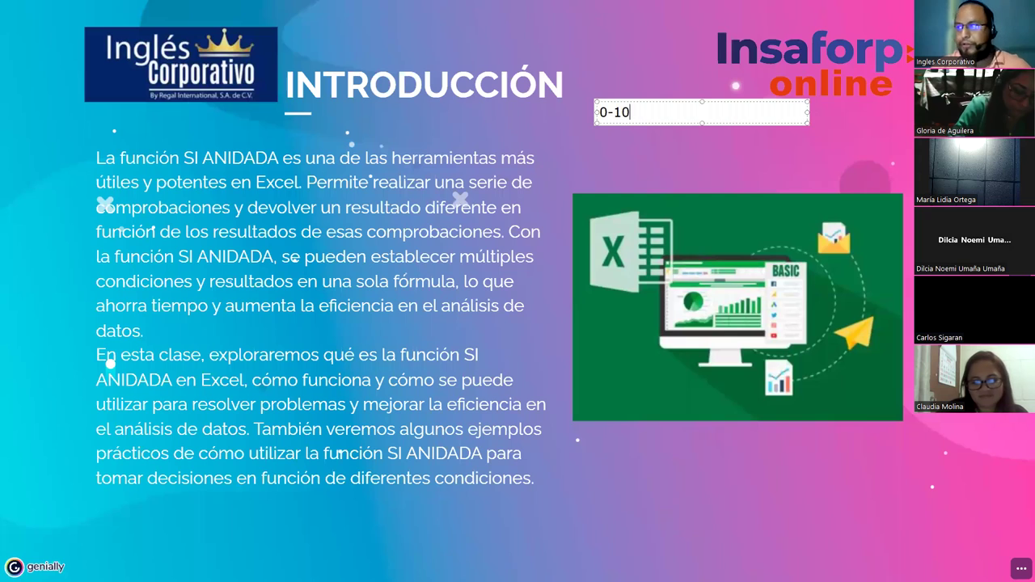
pyautogui.write(' años')
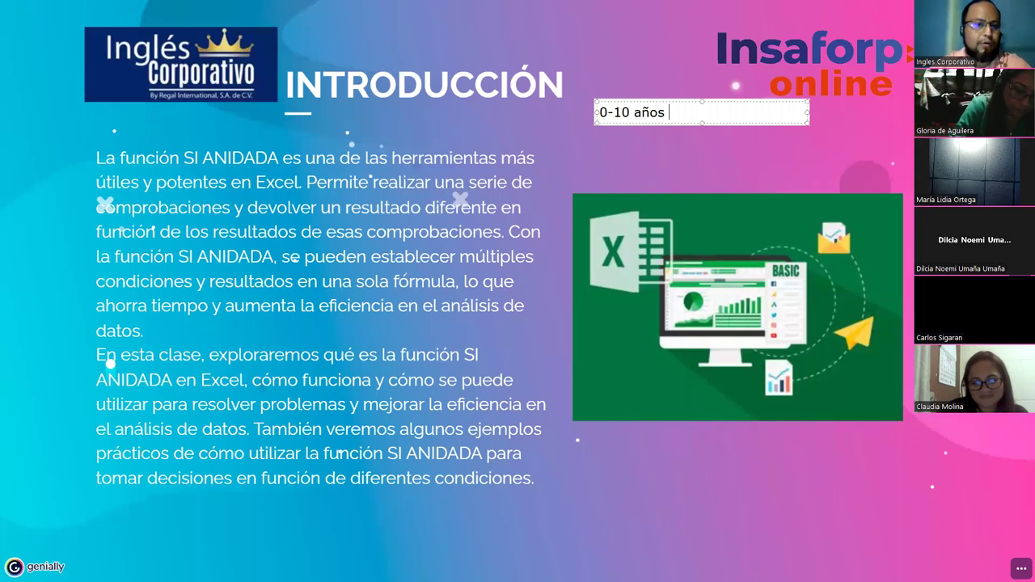
pyautogui.write(' Niños')
pyautogui.press('Return')
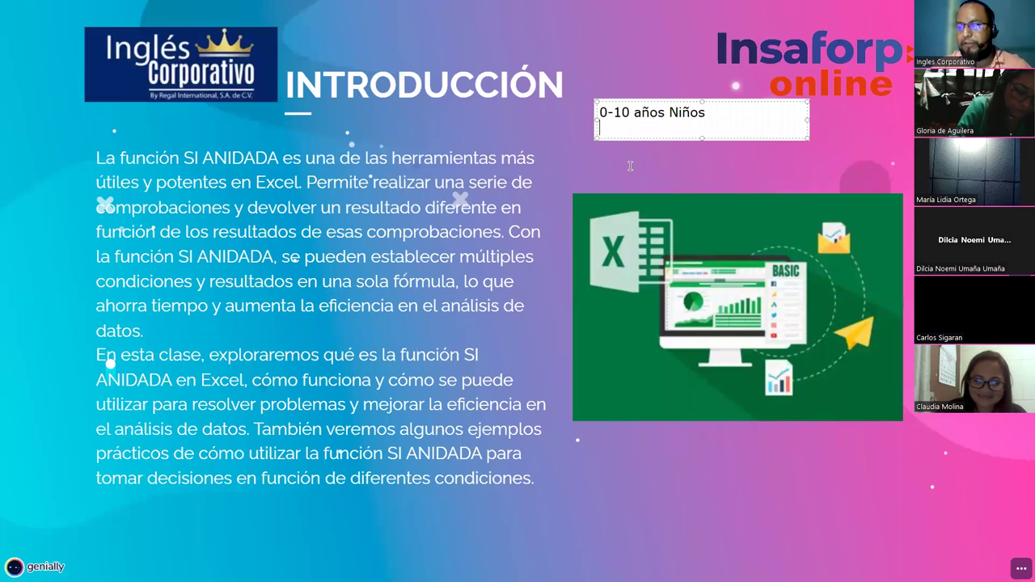
pyautogui.write('11-17 ')
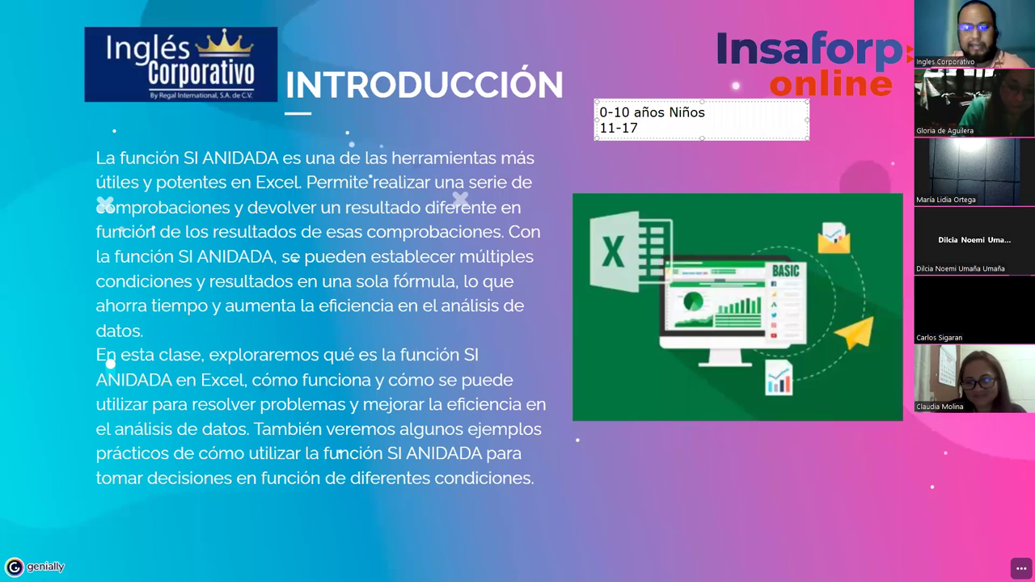
pyautogui.write('años Ado')
pyautogui.press('BackSpace')
pyautogui.press('BackSpace')
pyautogui.write('adolescentes')
pyautogui.press('Return')
pyautogui.write('18-28 años adultoz')
pyautogui.press('BackSpace')
pyautogui.write('s')
pyautogui.press('Return')
pyautogui.write('29-')
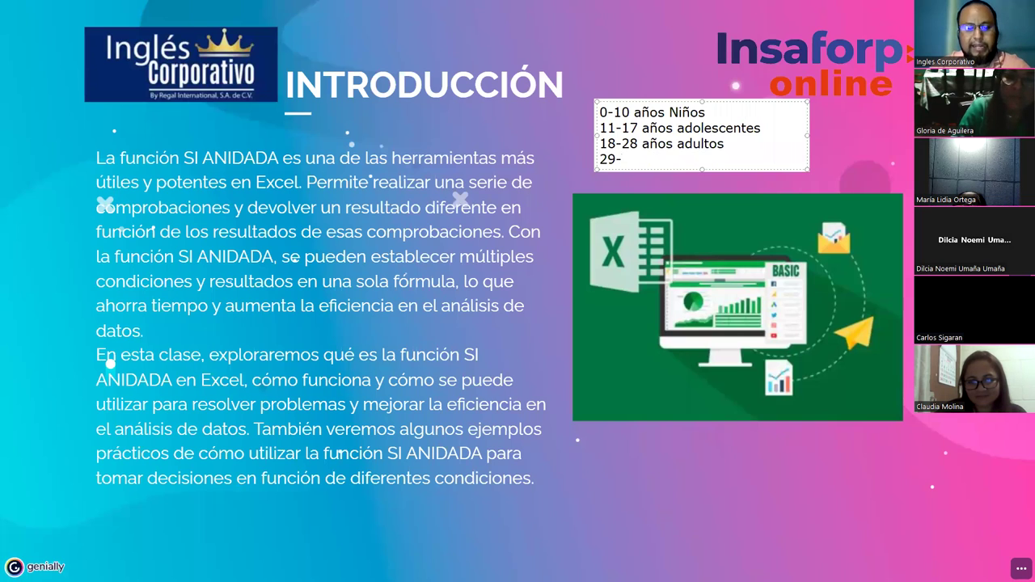
pyautogui.write('49 años')
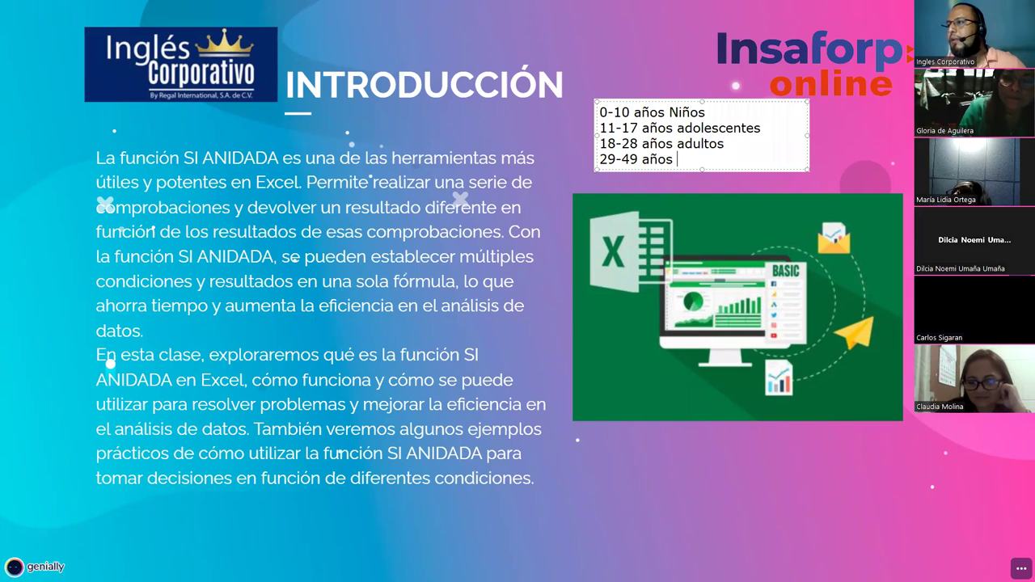
# Extend lines to 'adultos joven' and '29-49 años adulto mayor', and add '50 o mas años tercera edad'.
pyautogui.click(677, 143)
pyautogui.write('joven')
pyautogui.click(673, 159)
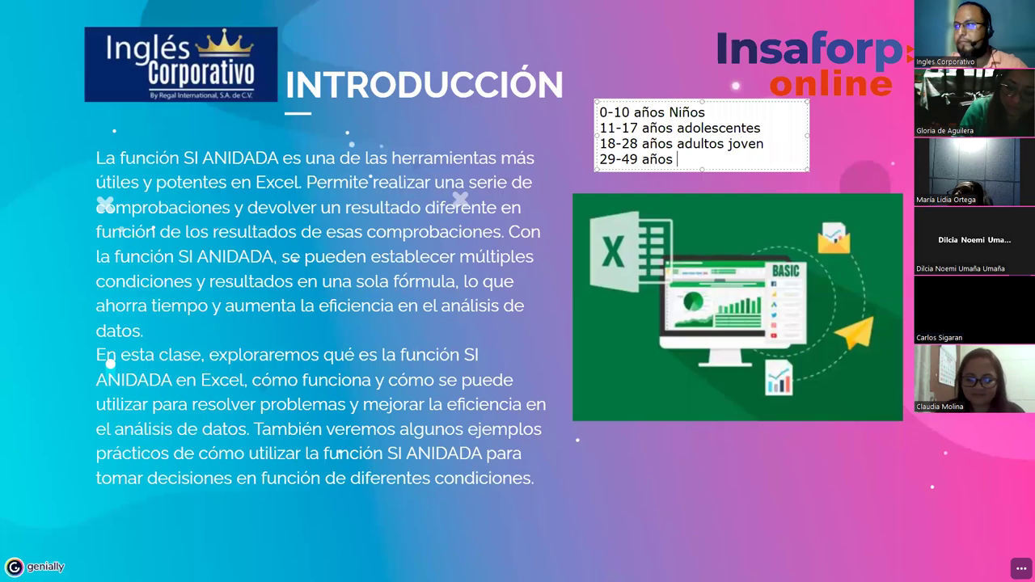
pyautogui.write('adulto mayor')
pyautogui.press('Return')
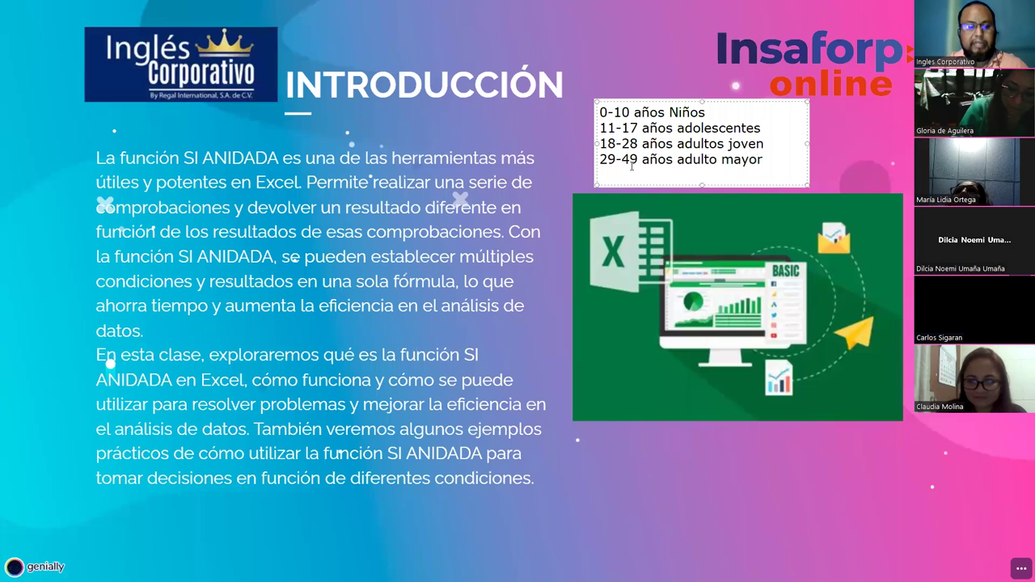
pyautogui.write('50')
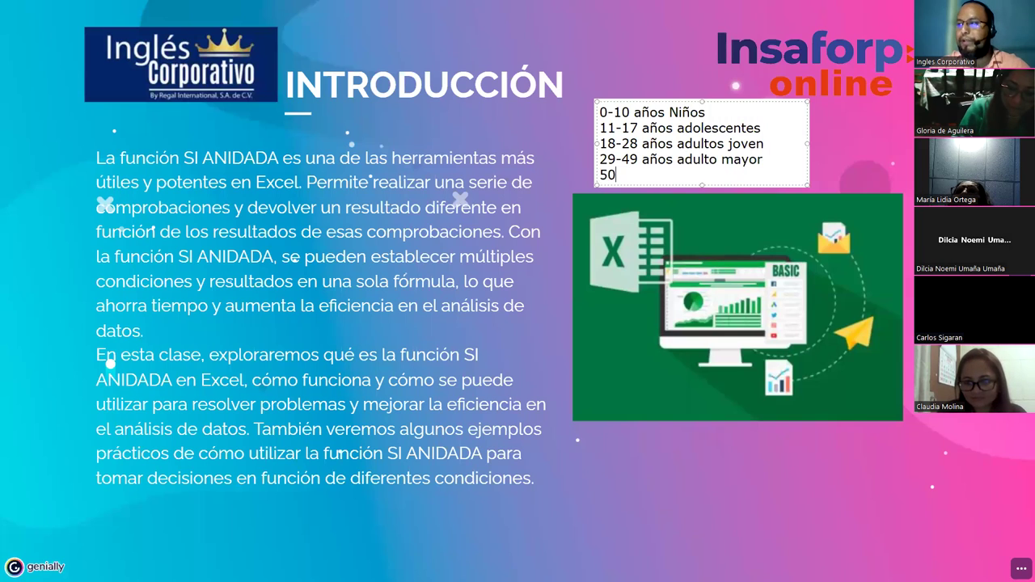
pyautogui.write(' o mas años tercera edad')
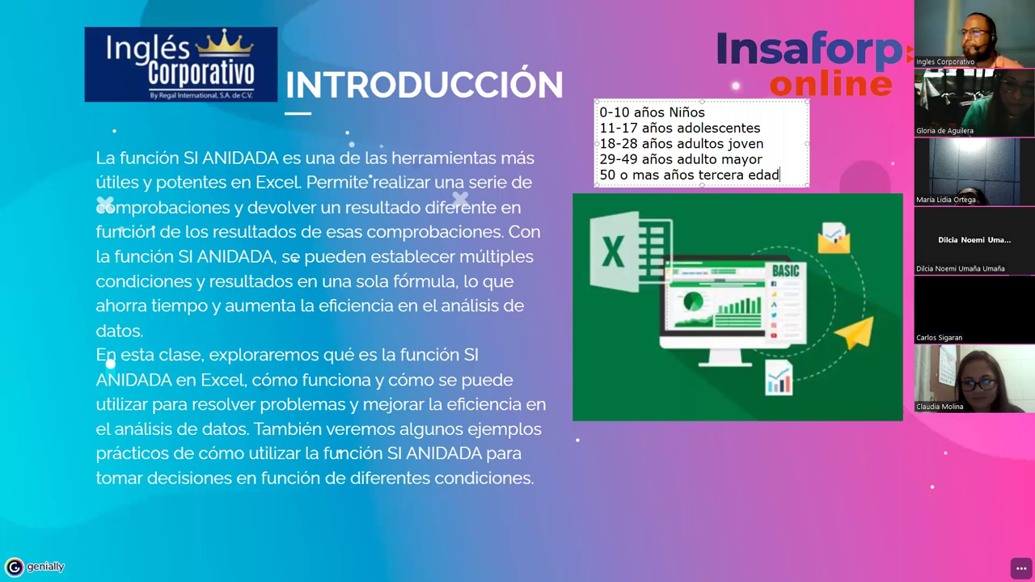
# Change 'adultos' to 'adulto' so the 18-28 line reads 'adulto joven'.
pyautogui.click(719, 144)
pyautogui.press('BackSpace')
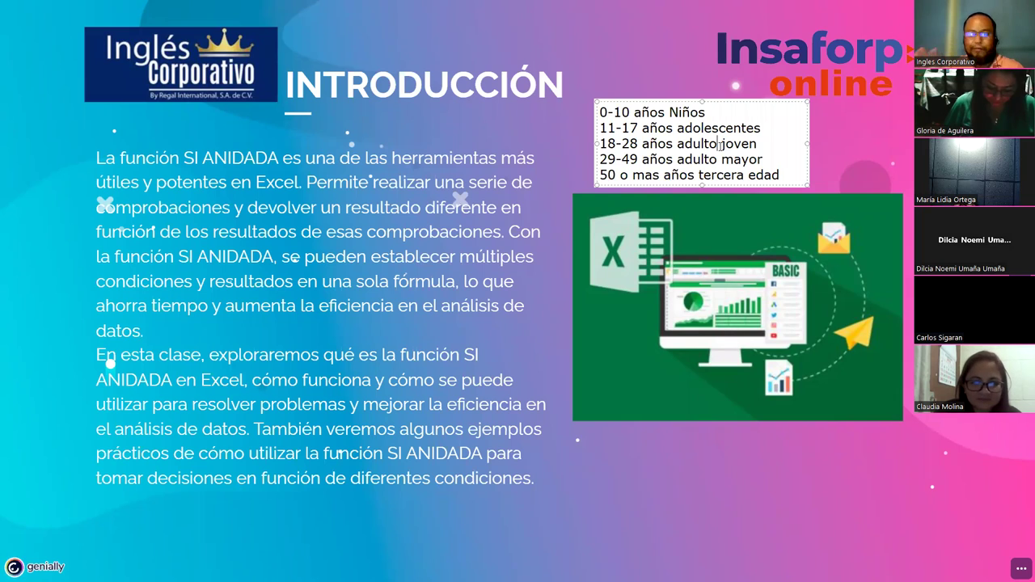
# Tab-align the word 'años' on the first four age-range lines.
pyautogui.click(633, 113)
pyautogui.press('Tab')
pyautogui.click(640, 127)
pyautogui.press('Tab')
pyautogui.click(642, 143)
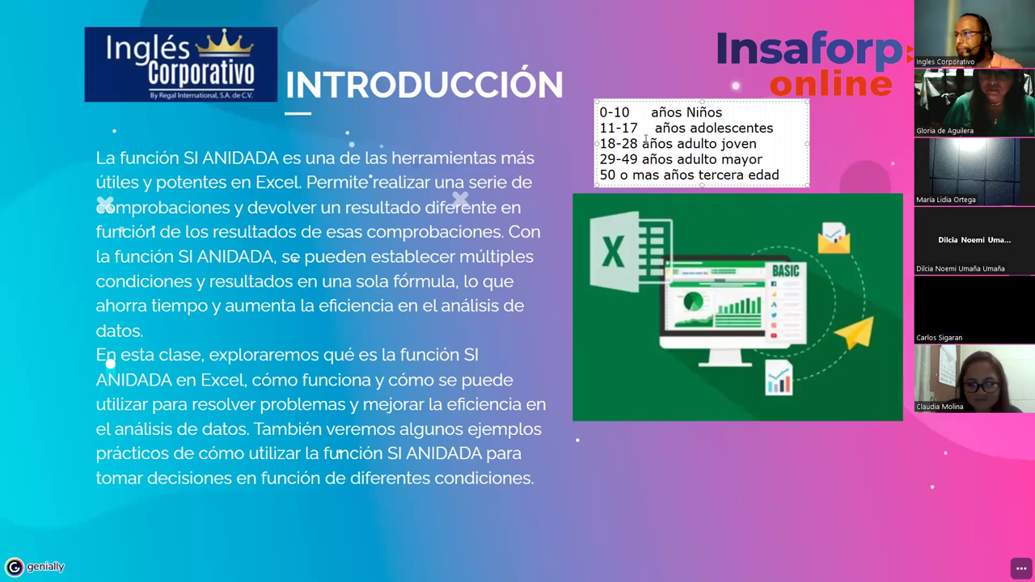
pyautogui.press('Tab')
pyautogui.click(643, 160)
pyautogui.press('Tab')
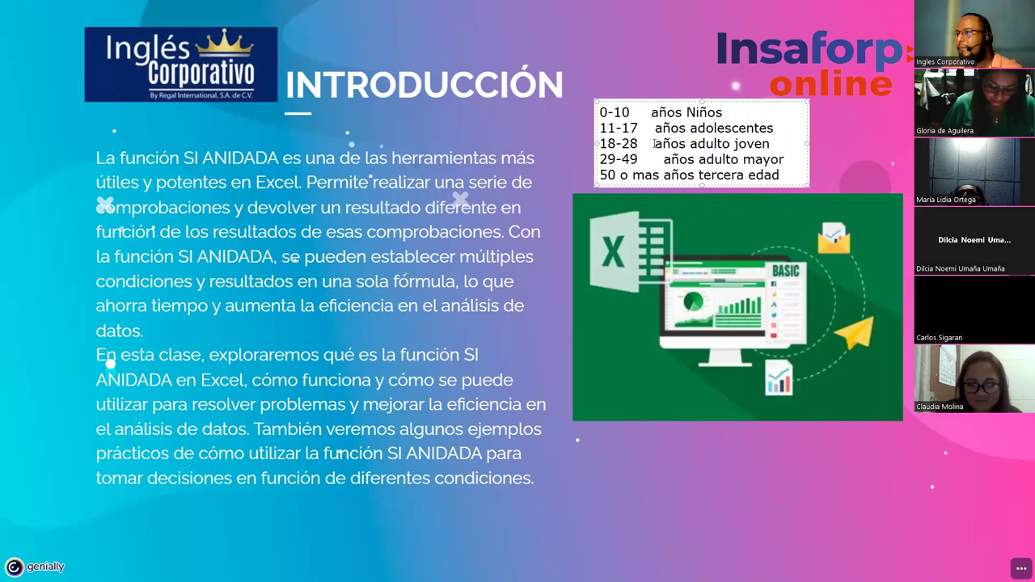
# Fine-tune the spacing of the first three lines, then deselect the age-range text box.
pyautogui.click(654, 142)
pyautogui.click(654, 128)
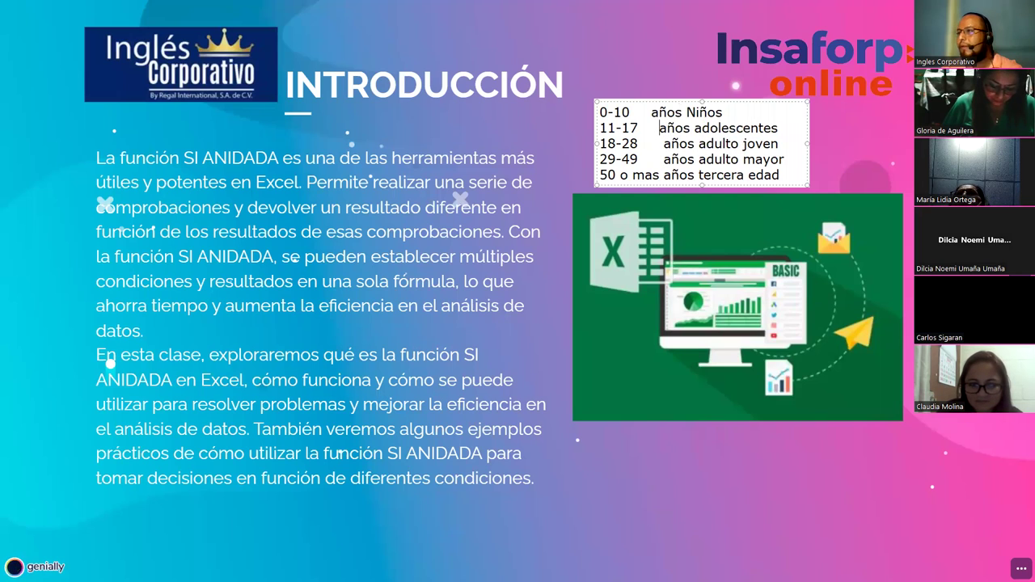
pyautogui.click(652, 112)
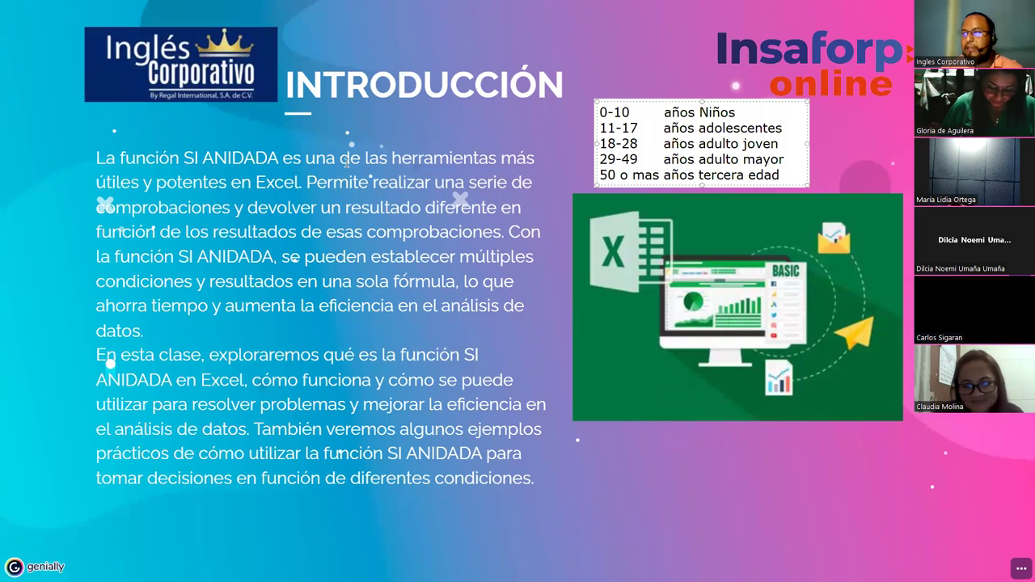
pyautogui.click(563, 127)
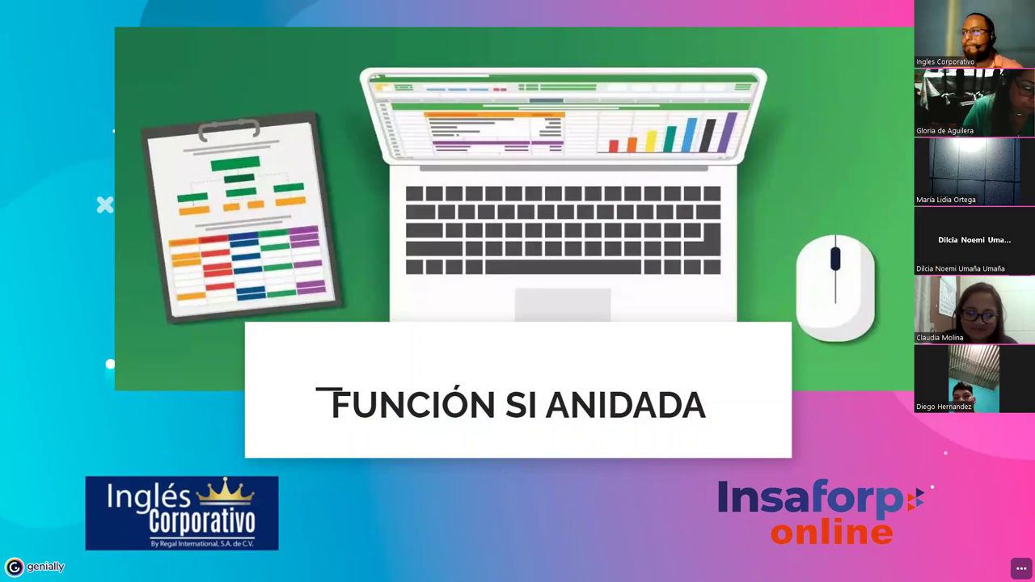
# On the Ejemplos slide, cover the commission example in red and outline the grading table, Puntuación scores and rule lines.
pyautogui.press('Right')
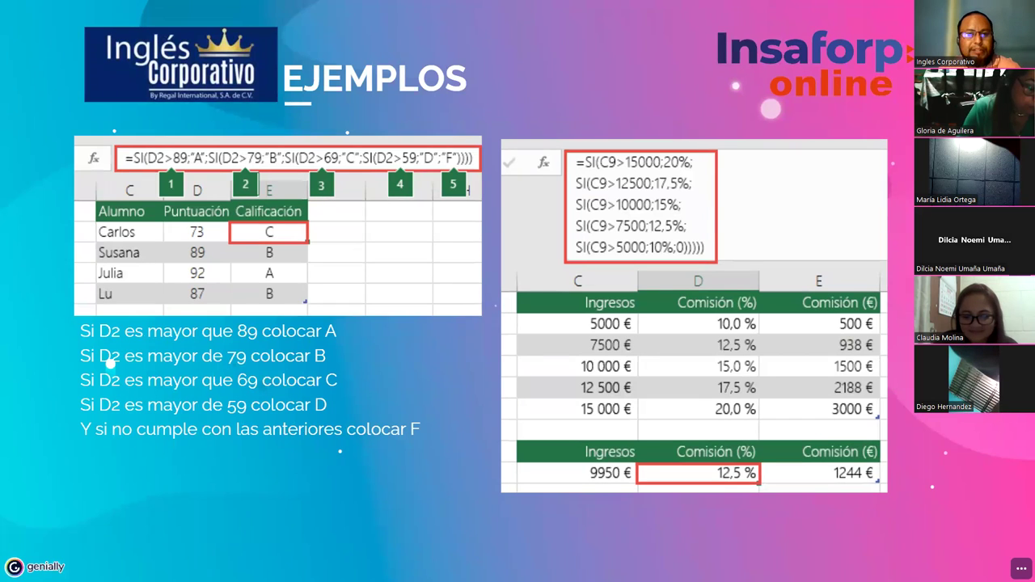
pyautogui.moveTo(495, 130)
pyautogui.mouseDown()
pyautogui.moveTo(904, 490)
pyautogui.moveTo(904, 503)
pyautogui.mouseUp()
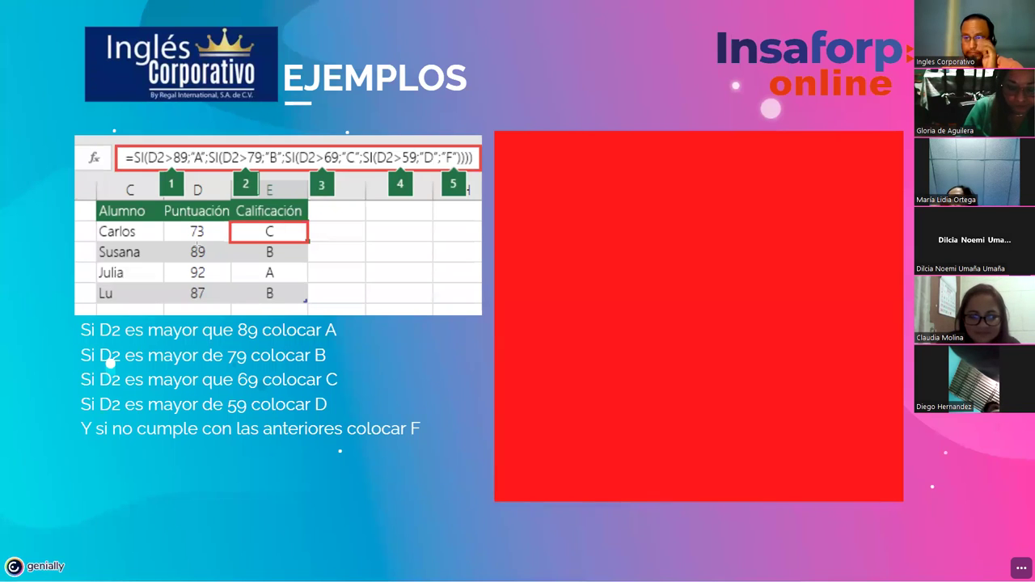
pyautogui.moveTo(95, 199); pyautogui.dragTo(309, 303)
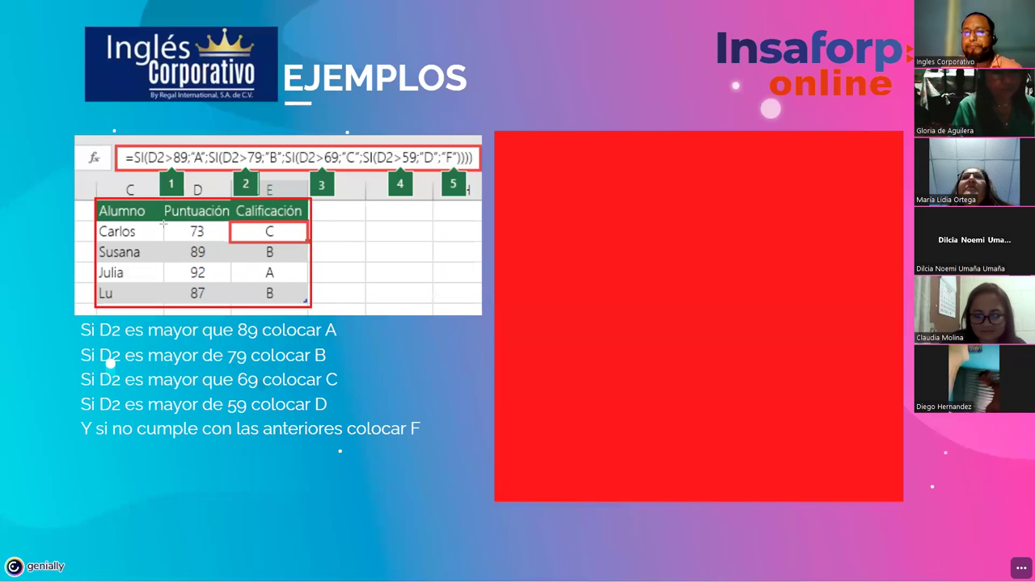
pyautogui.moveTo(163, 221); pyautogui.dragTo(230, 307)
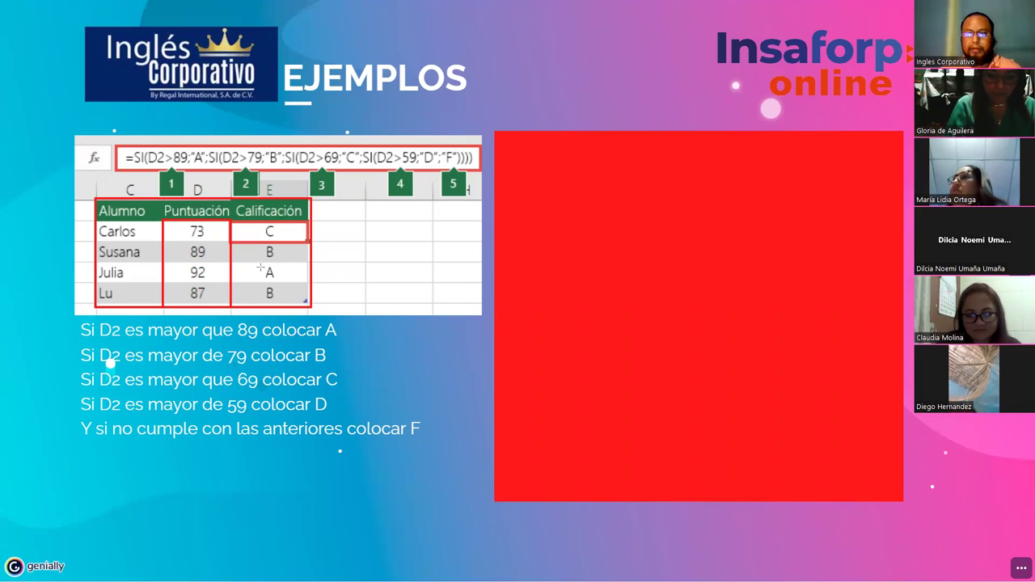
pyautogui.moveTo(71, 318); pyautogui.dragTo(436, 453)
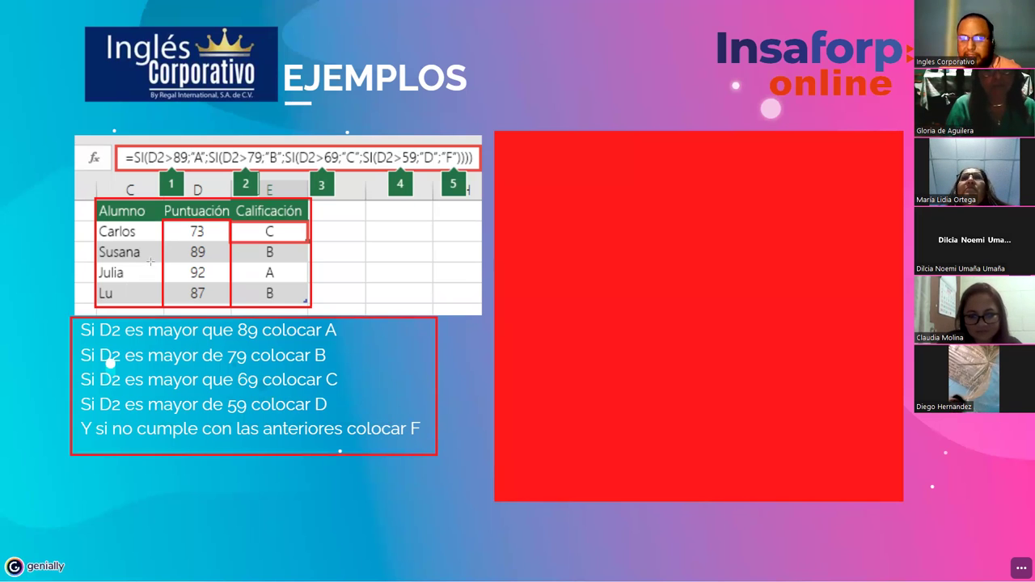
# Step through the slide animations until the red box around the score 73 appears.
pyautogui.press('Right')
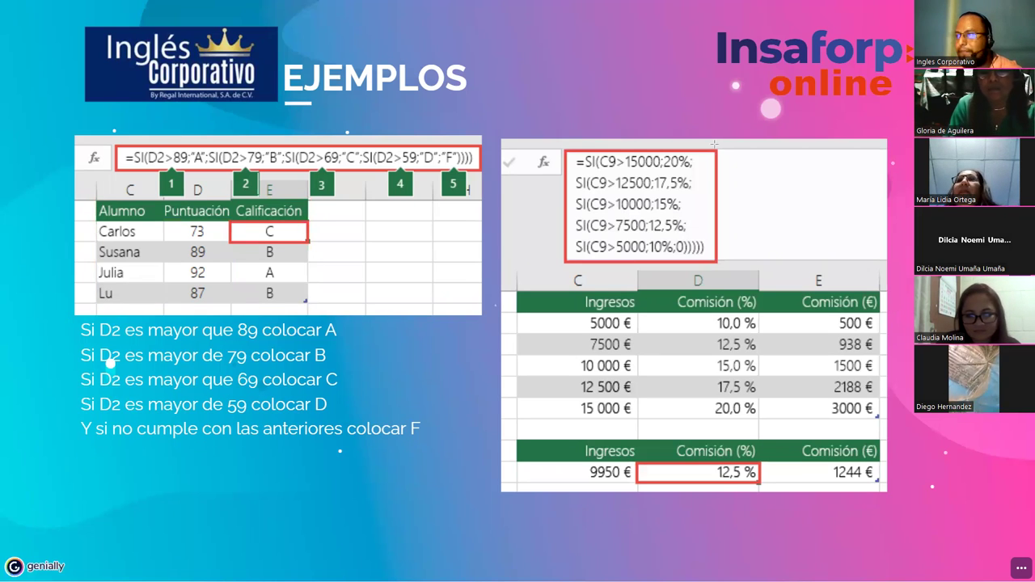
pyautogui.press('Right')
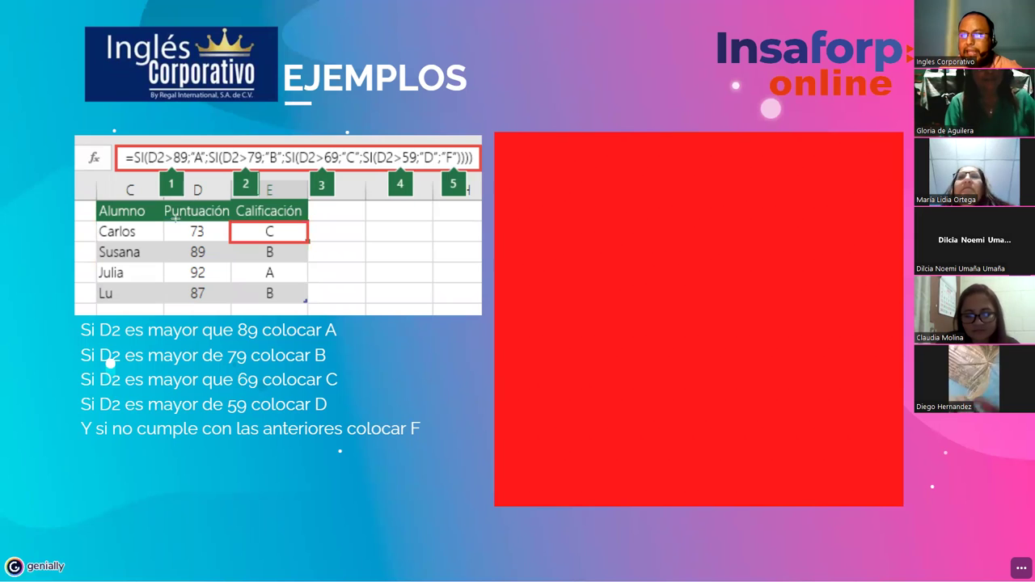
pyautogui.press('Right')
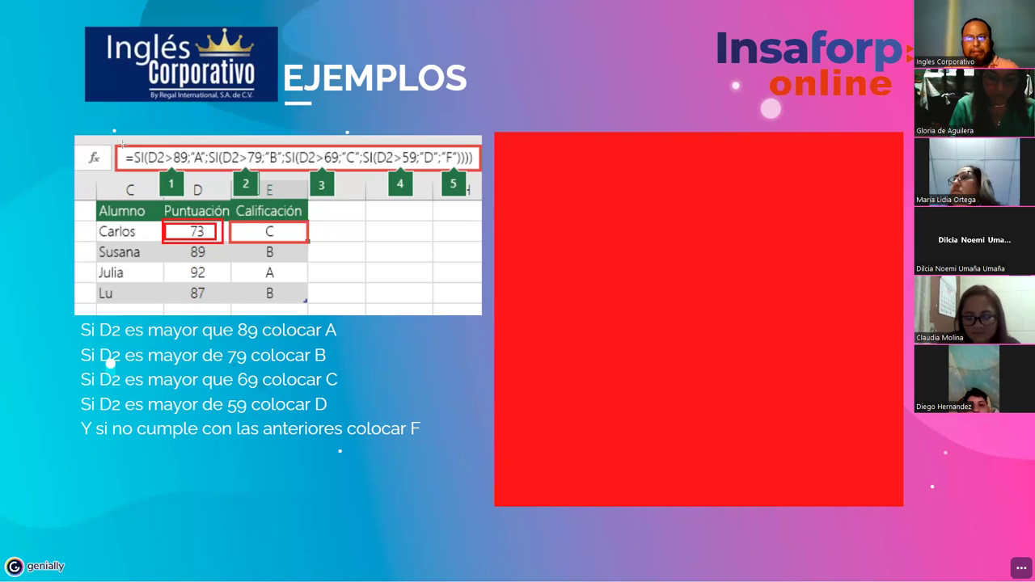
# Outline the formula's first SI condition in red, the rest in blue, and underline the grade B rule.
pyautogui.moveTo(124, 146)
pyautogui.mouseDown()
pyautogui.moveTo(172, 172)
pyautogui.moveTo(209, 172)
pyautogui.mouseUp()
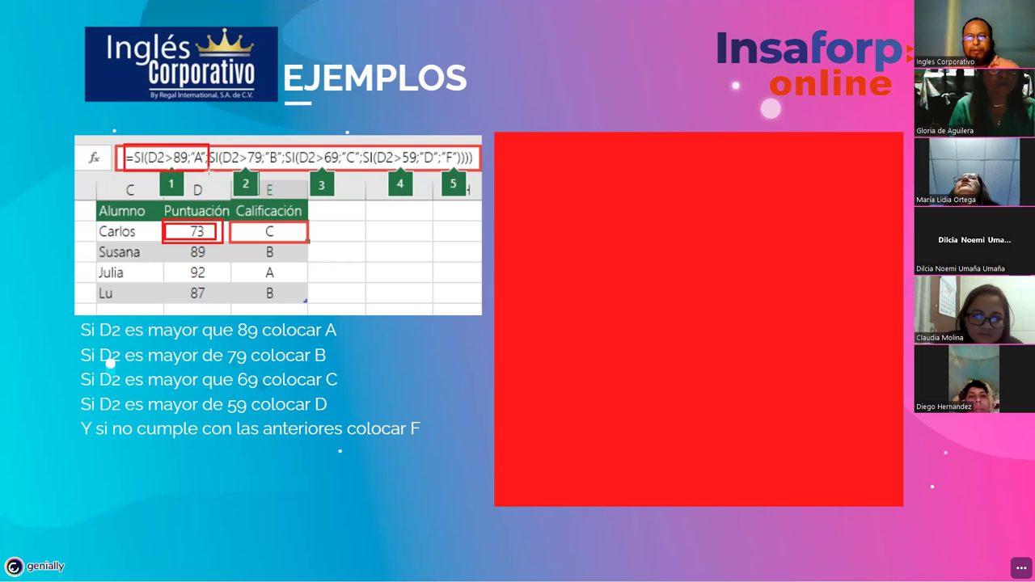
pyautogui.moveTo(209, 162); pyautogui.dragTo(209, 168)
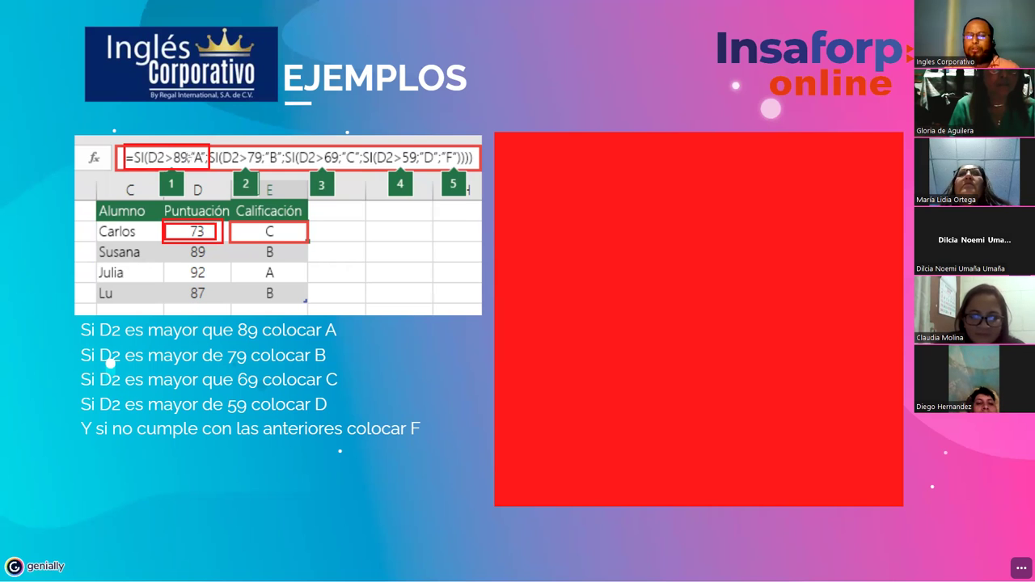
pyautogui.moveTo(209, 147); pyautogui.dragTo(480, 169)
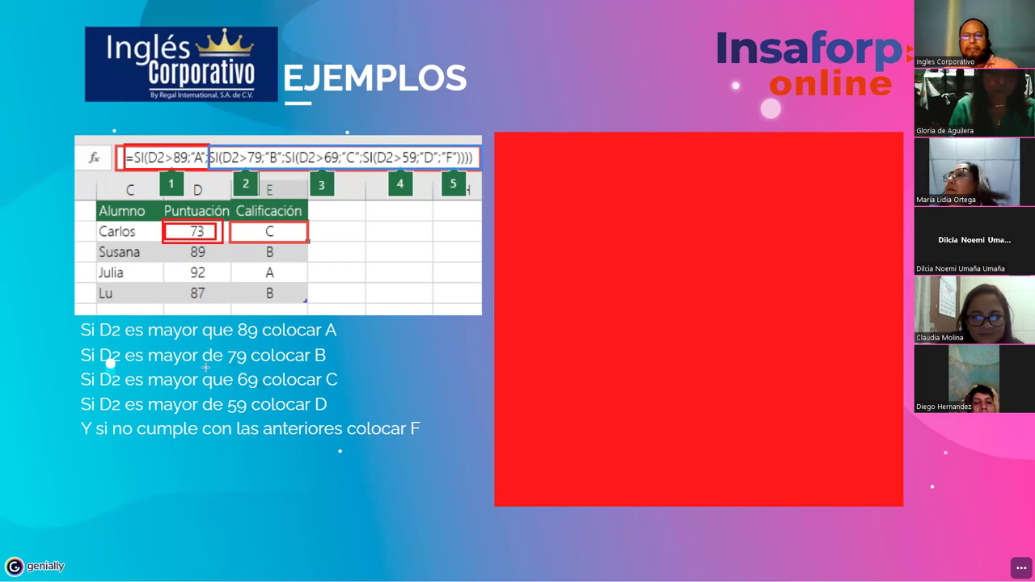
pyautogui.moveTo(76, 365); pyautogui.dragTo(349, 366)
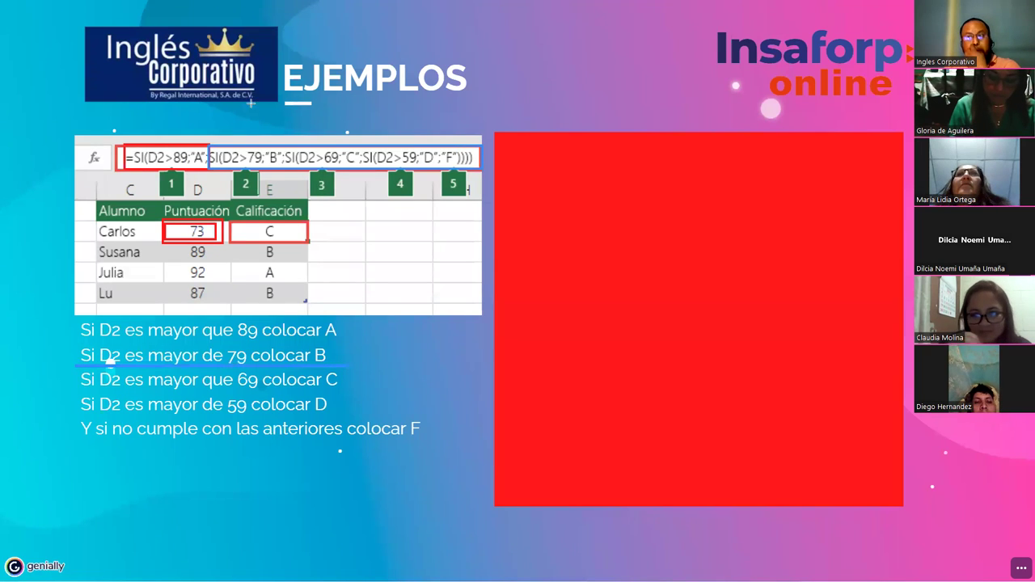
# Box the B and C results and outline the remaining nested SI parts in magenta and dark blue.
pyautogui.moveTo(264, 148); pyautogui.dragTo(284, 167)
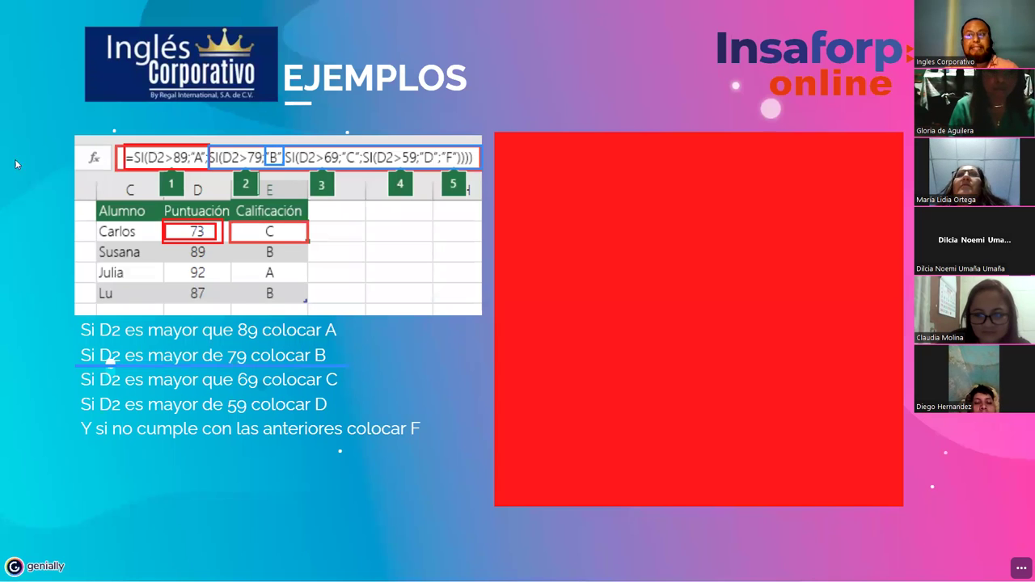
pyautogui.moveTo(283, 148); pyautogui.dragTo(481, 169)
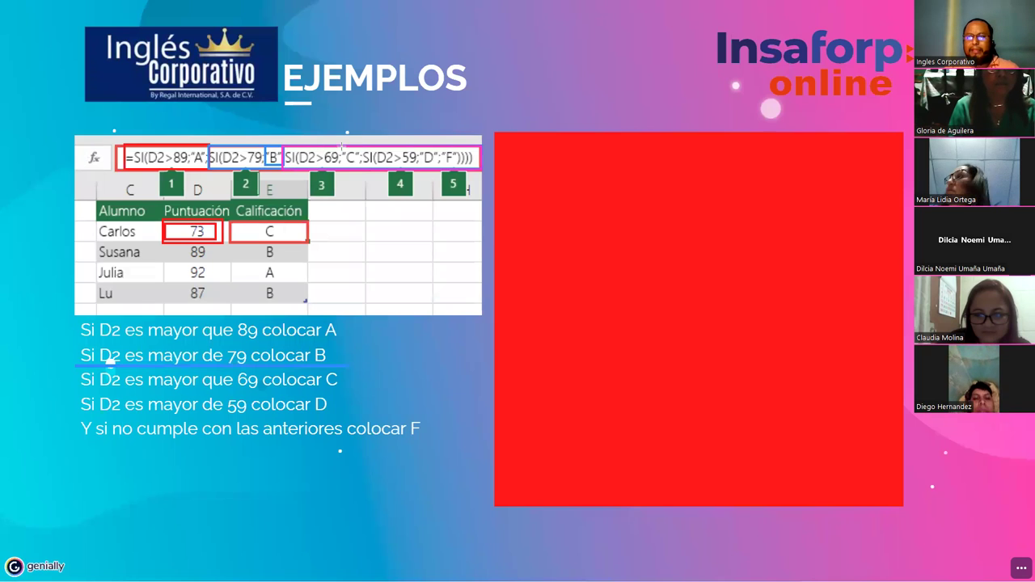
pyautogui.moveTo(338, 148); pyautogui.dragTo(359, 163)
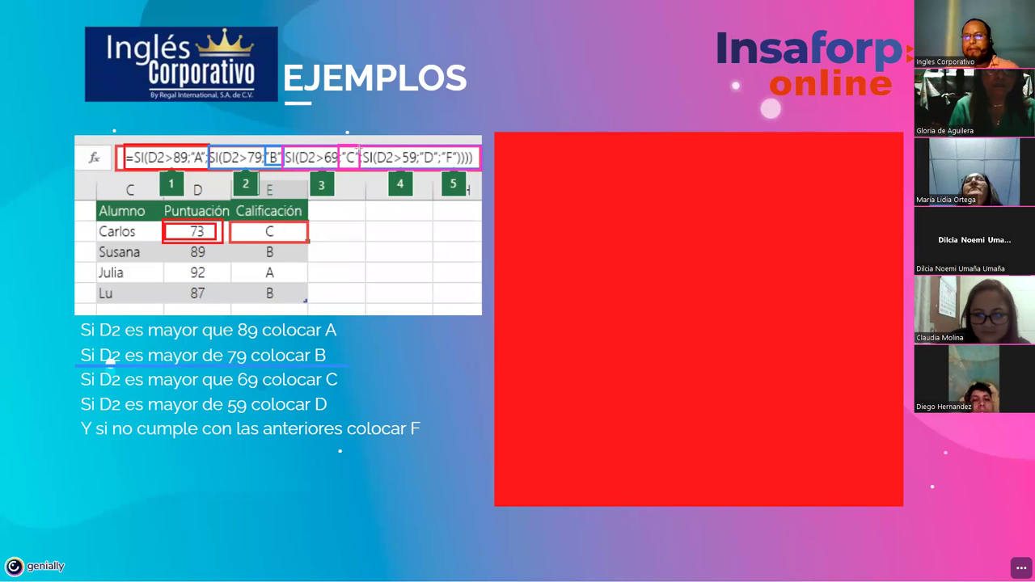
pyautogui.moveTo(361, 146); pyautogui.dragTo(482, 169)
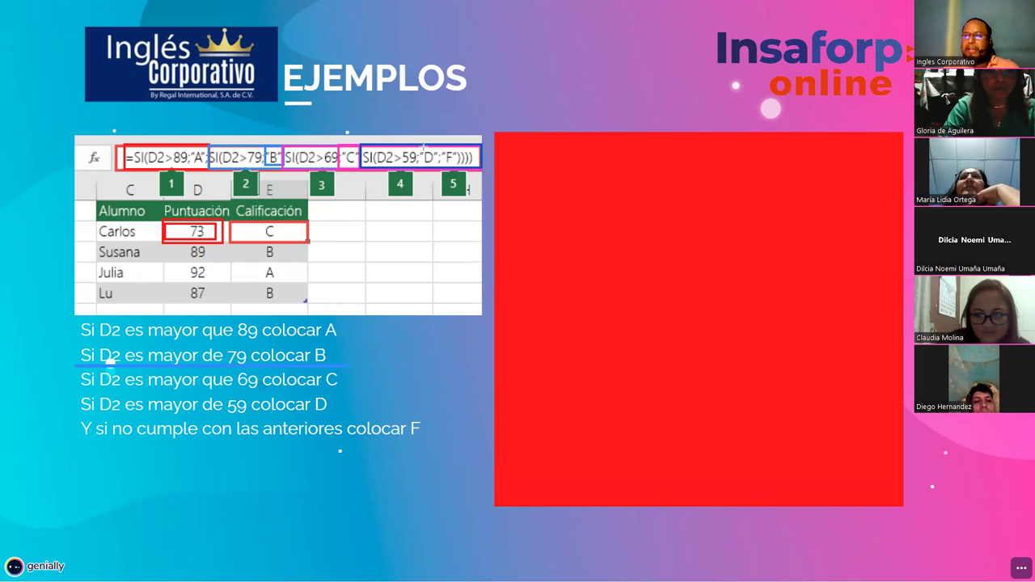
# Mark the D and F results and grade column, box the four Si D2 lines, underline 'colocar F'.
pyautogui.moveTo(420, 148); pyautogui.dragTo(440, 167)
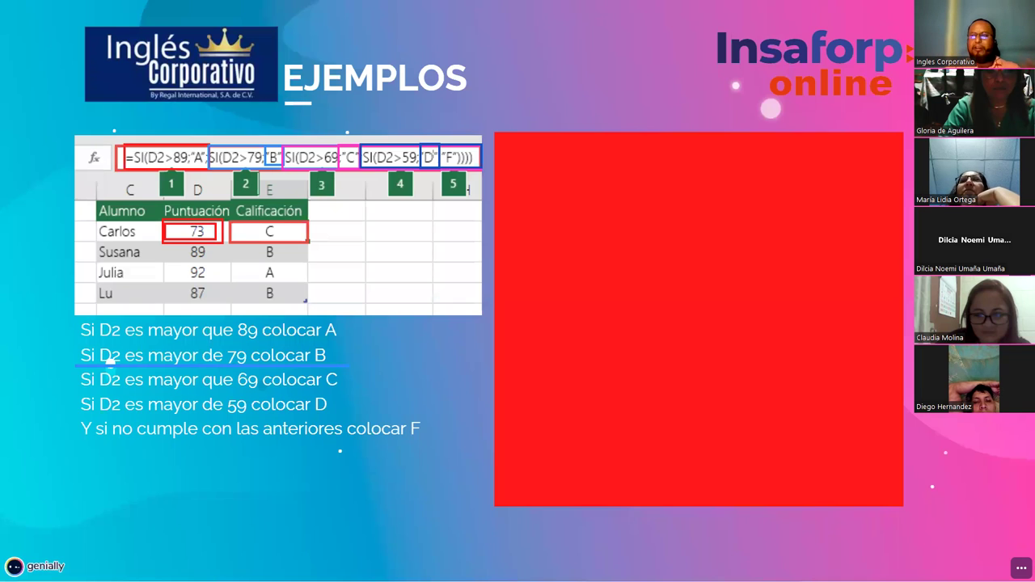
pyautogui.moveTo(437, 119); pyautogui.dragTo(458, 168)
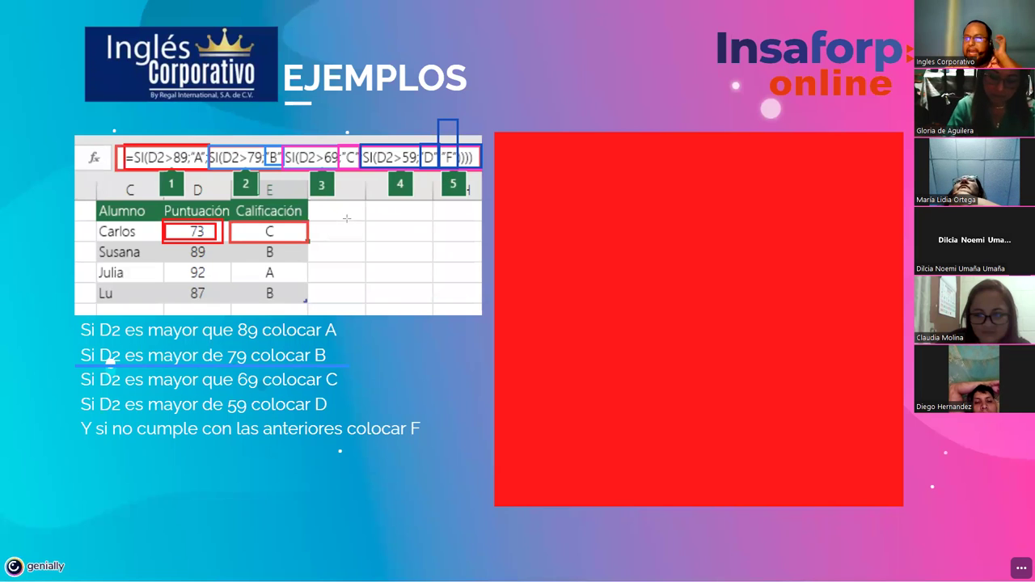
pyautogui.moveTo(229, 208)
pyautogui.mouseDown()
pyautogui.moveTo(259, 279)
pyautogui.moveTo(308, 302)
pyautogui.mouseUp()
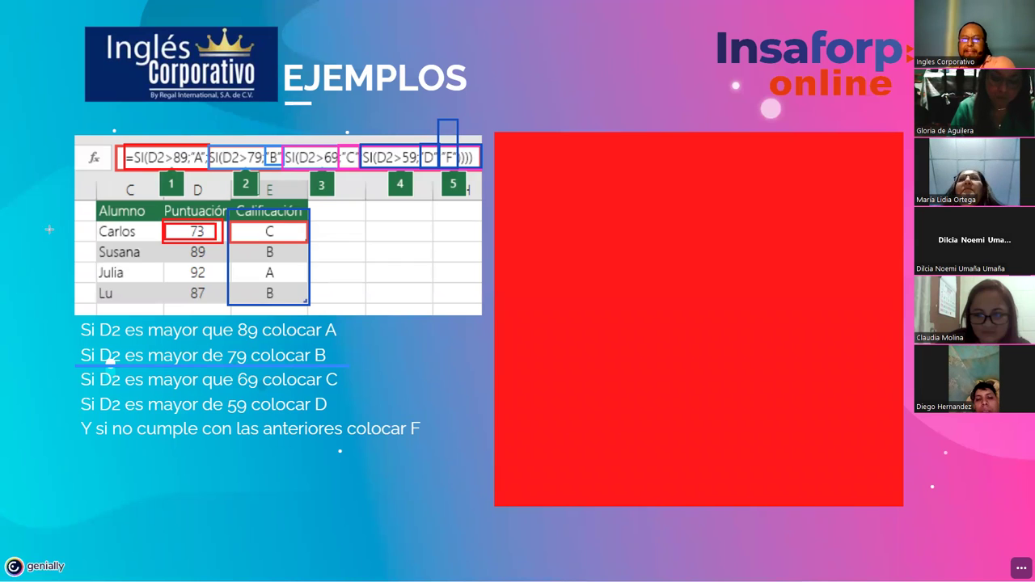
pyautogui.moveTo(76, 320); pyautogui.dragTo(354, 420)
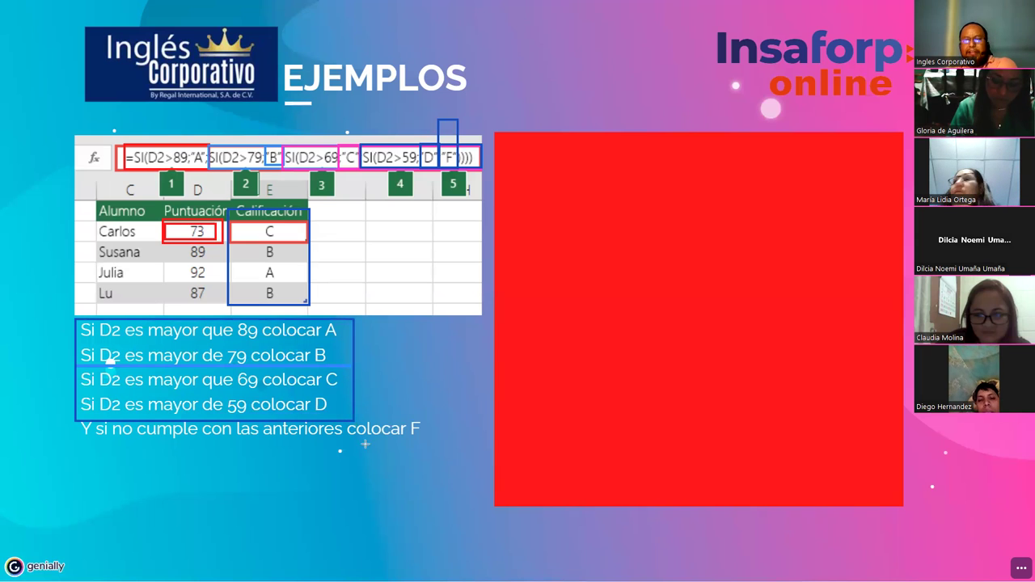
pyautogui.moveTo(345, 438); pyautogui.dragTo(421, 440)
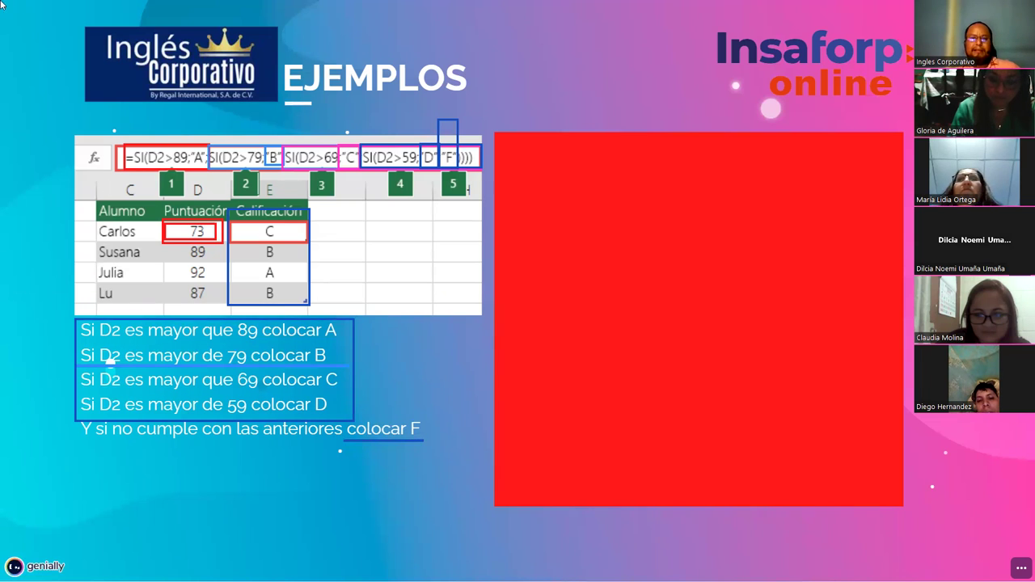
# Reveal the commission example (9950 € at 12,5 %) and cover the left grades example in solid blue.
pyautogui.press('Right')
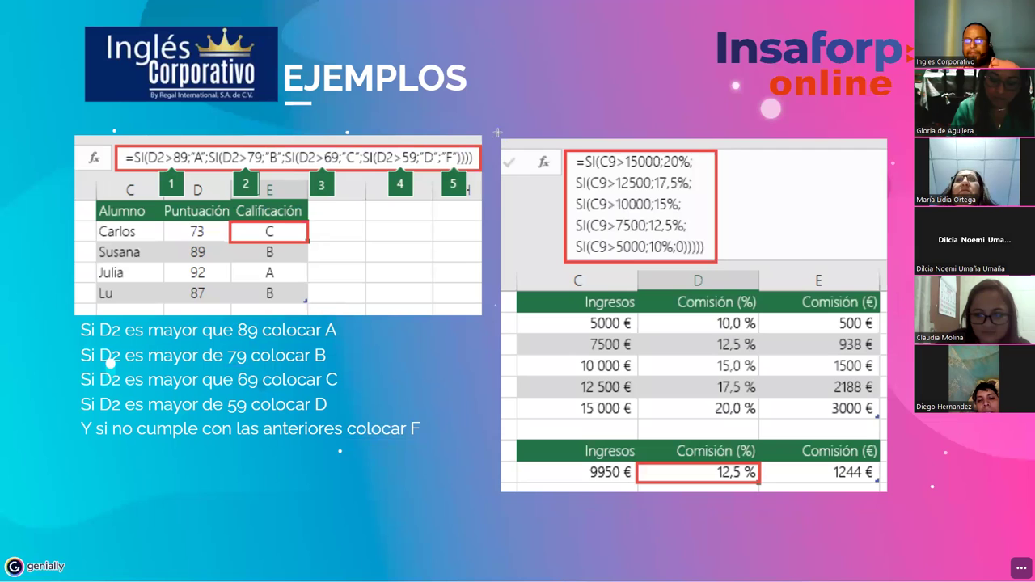
pyautogui.moveTo(498, 132); pyautogui.dragTo(898, 503)
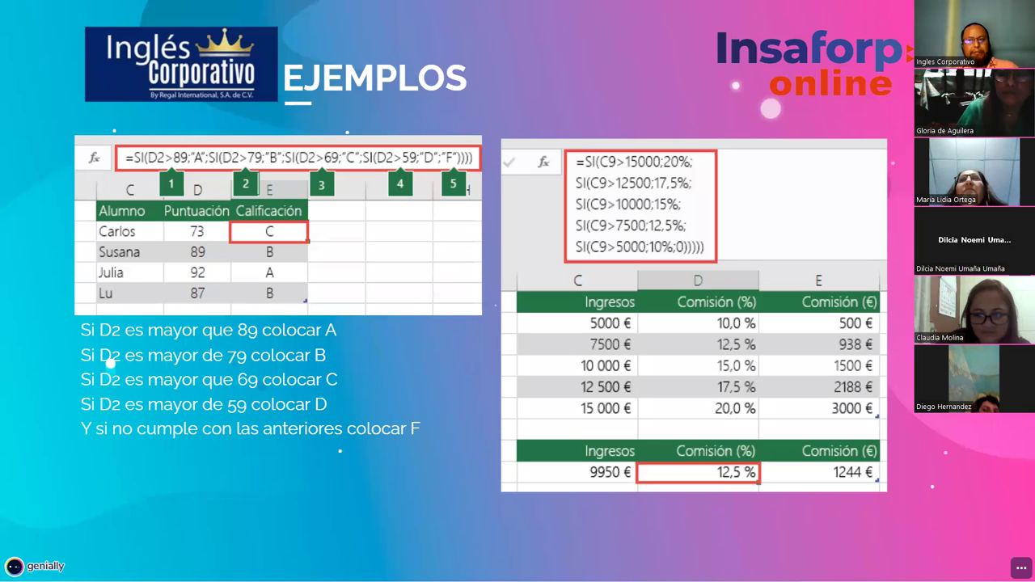
pyautogui.moveTo(73, 134); pyautogui.dragTo(488, 491)
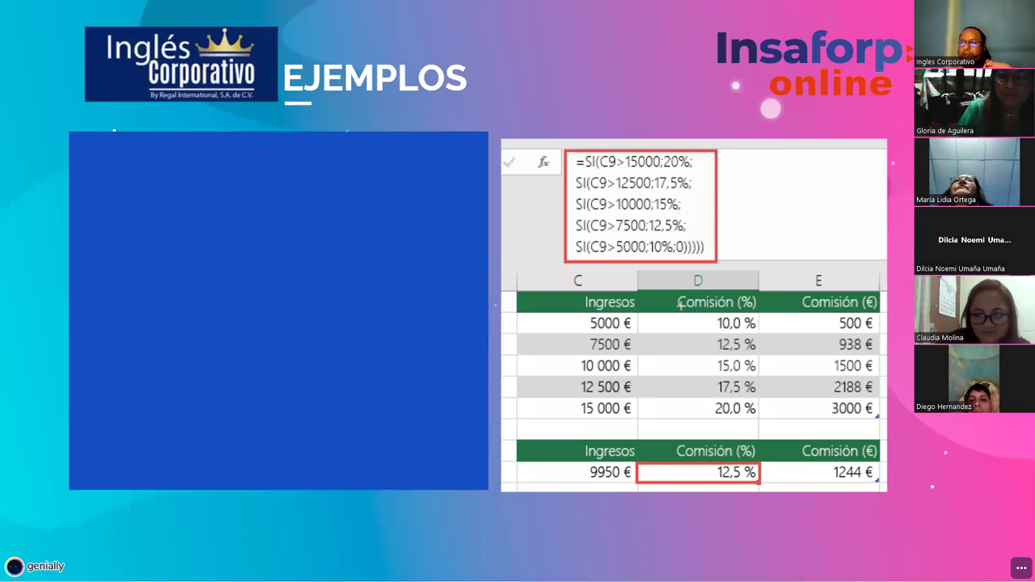
# Mark the Comisión (%) header, outline the nested SI formula in red, and select the commission area.
pyautogui.moveTo(739, 302); pyautogui.dragTo(756, 303)
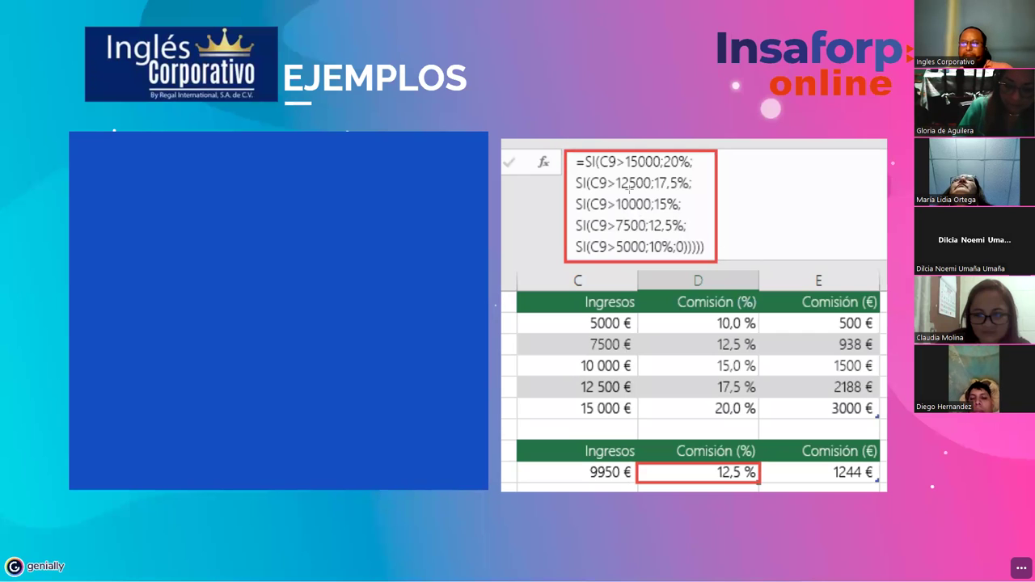
pyautogui.moveTo(562, 144); pyautogui.dragTo(689, 250)
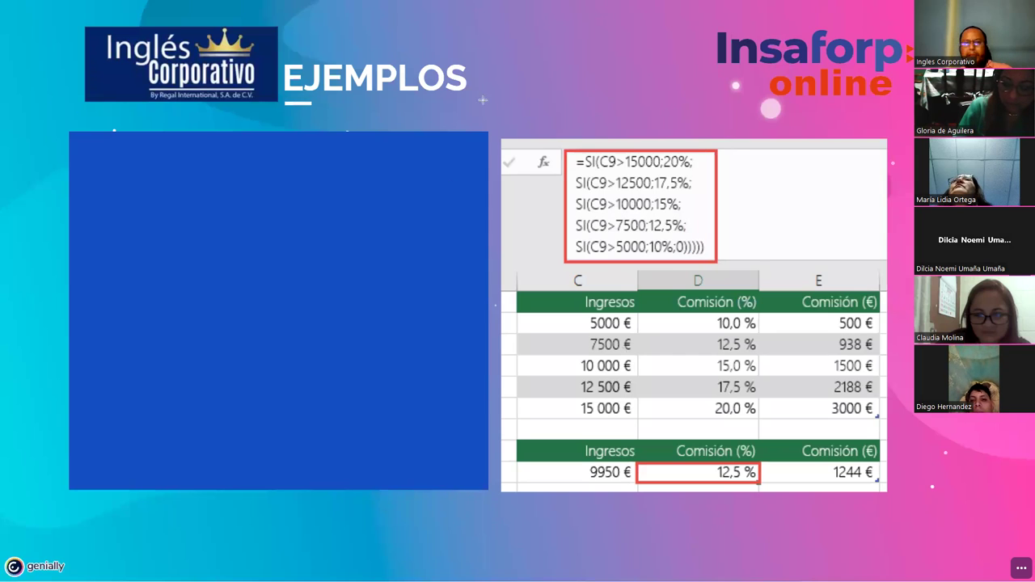
pyautogui.moveTo(561, 148); pyautogui.dragTo(719, 264)
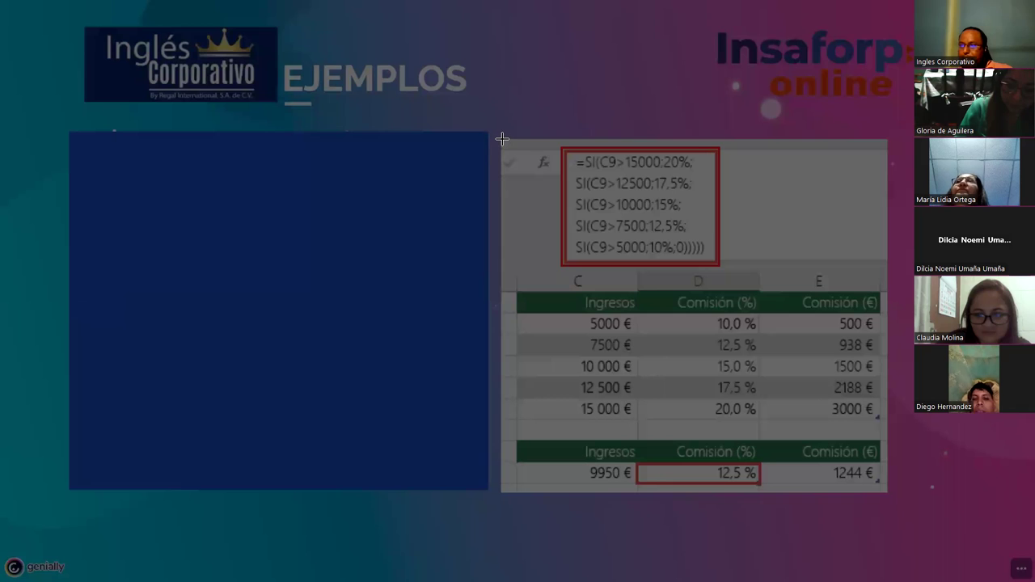
pyautogui.moveTo(503, 139); pyautogui.dragTo(885, 491)
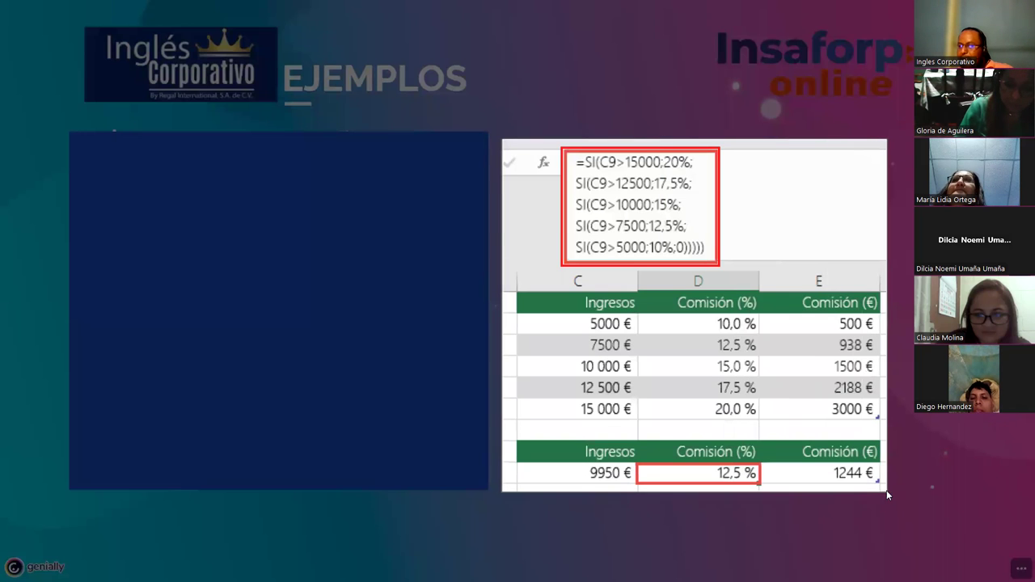
# Finish capturing the screenshot of the commission example area.
pyautogui.moveTo(885, 491); pyautogui.dragTo(887, 490)
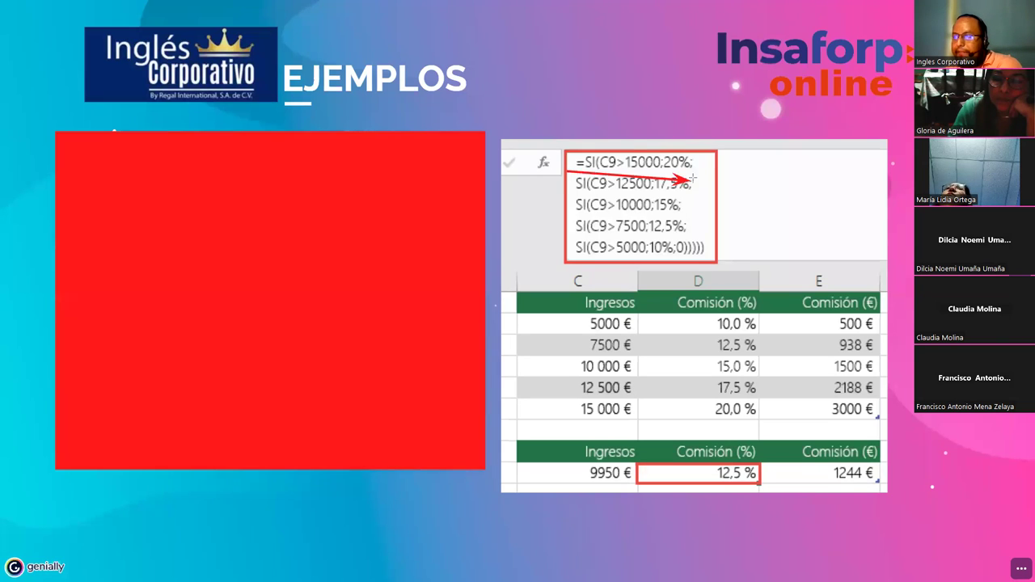
# Draw red arrows at the first formula line, 15 000 €, its 20,0 % commission, and the formula box.
pyautogui.moveTo(719, 173); pyautogui.dragTo(742, 173)
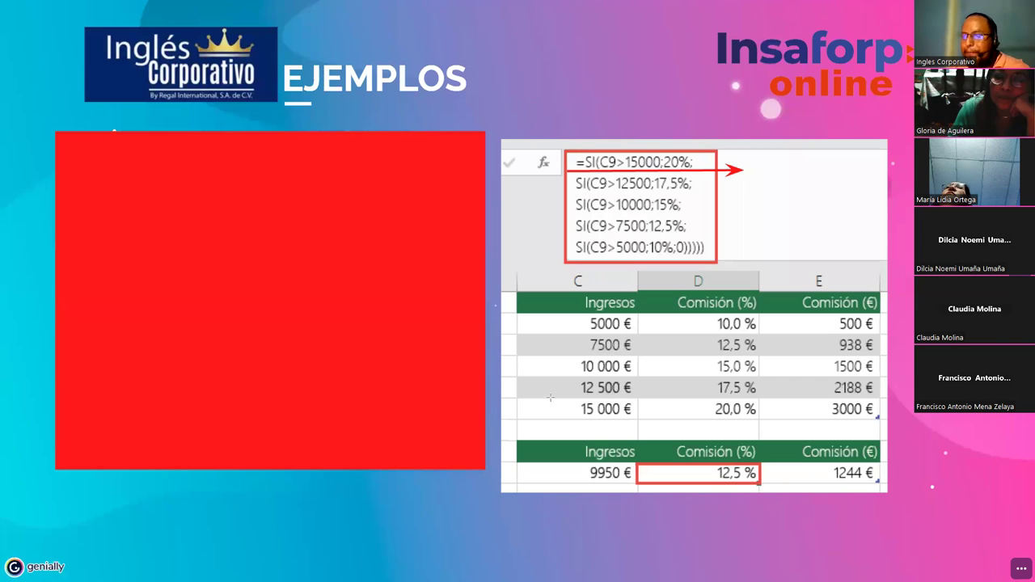
pyautogui.moveTo(492, 408); pyautogui.dragTo(574, 410)
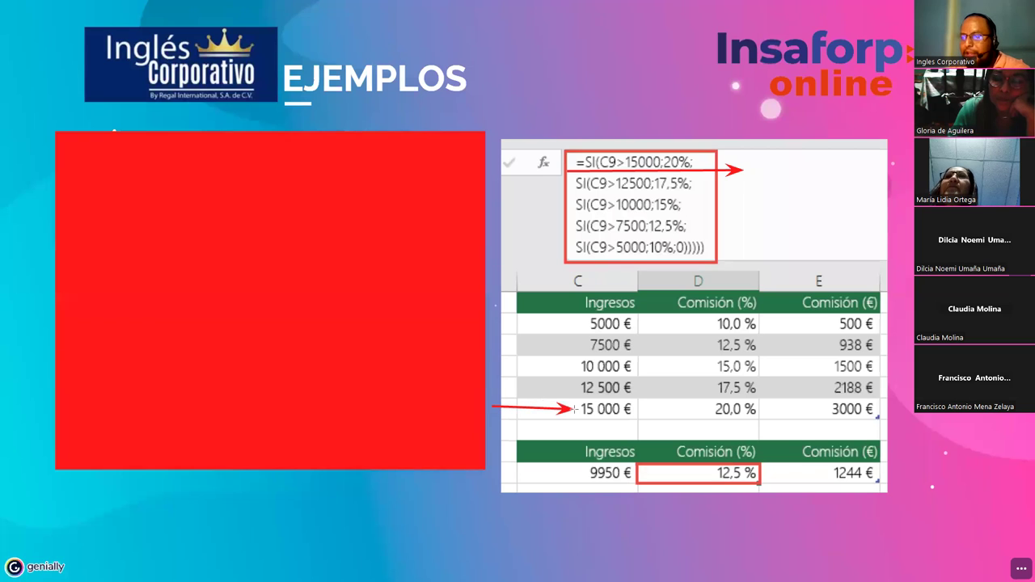
pyautogui.moveTo(647, 409); pyautogui.dragTo(705, 410)
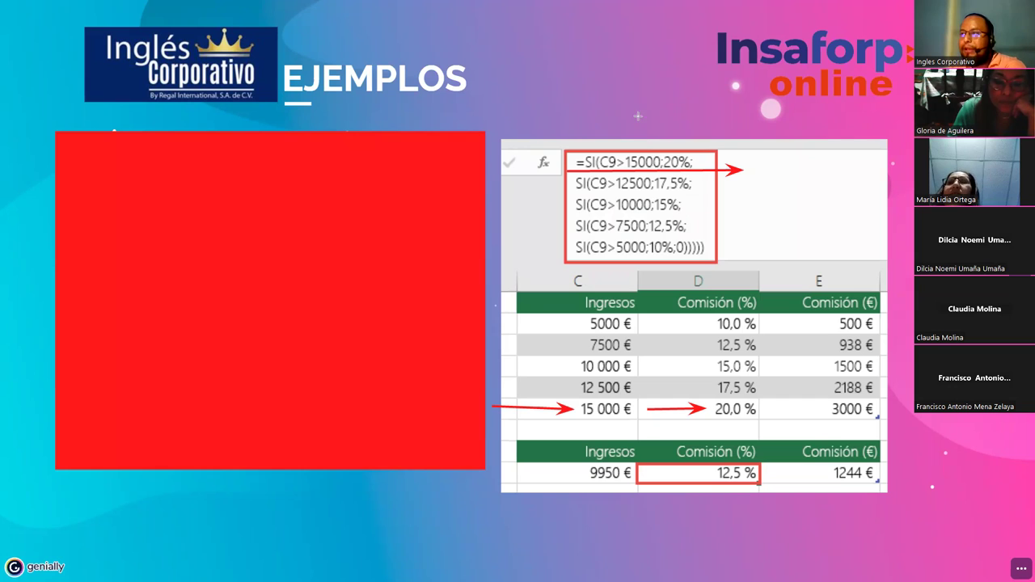
pyautogui.moveTo(608, 73); pyautogui.dragTo(620, 149)
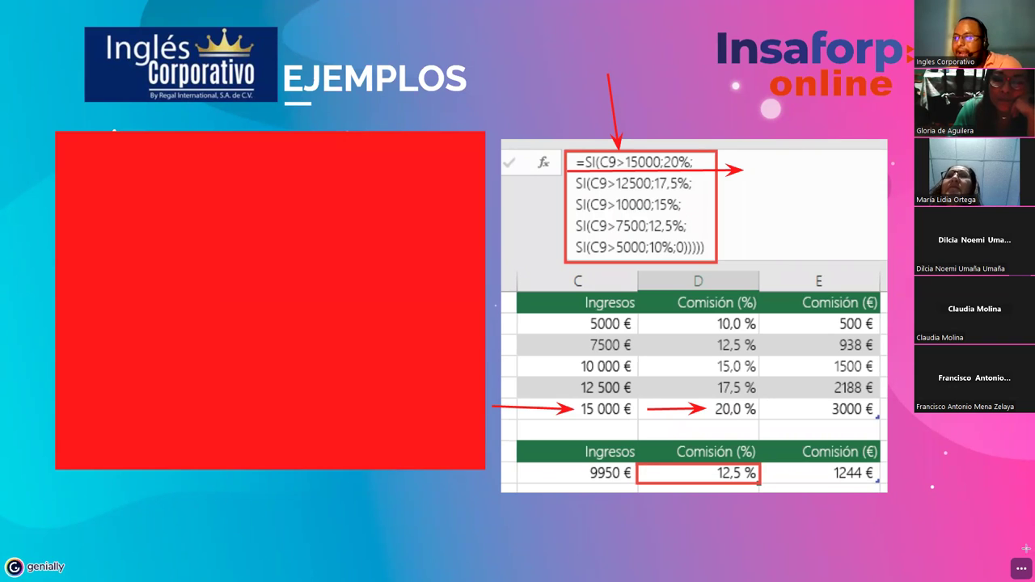
# Draw arrows across the table, at 17,5 % and the second SI condition, then cover the grading example in red.
pyautogui.moveTo(573, 304); pyautogui.dragTo(981, 428)
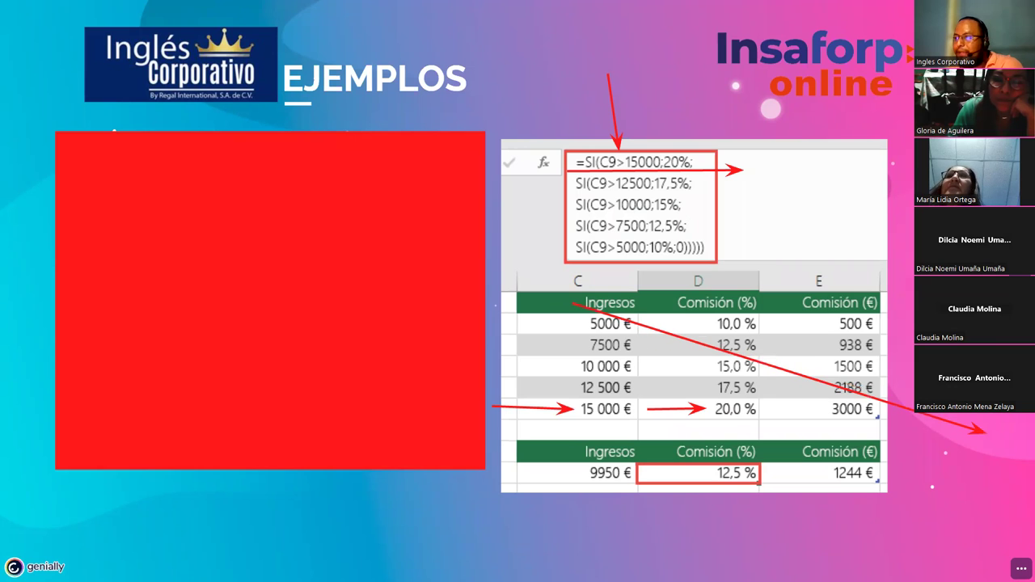
pyautogui.moveTo(878, 302)
pyautogui.mouseDown()
pyautogui.moveTo(461, 499)
pyautogui.moveTo(427, 473)
pyautogui.mouseUp()
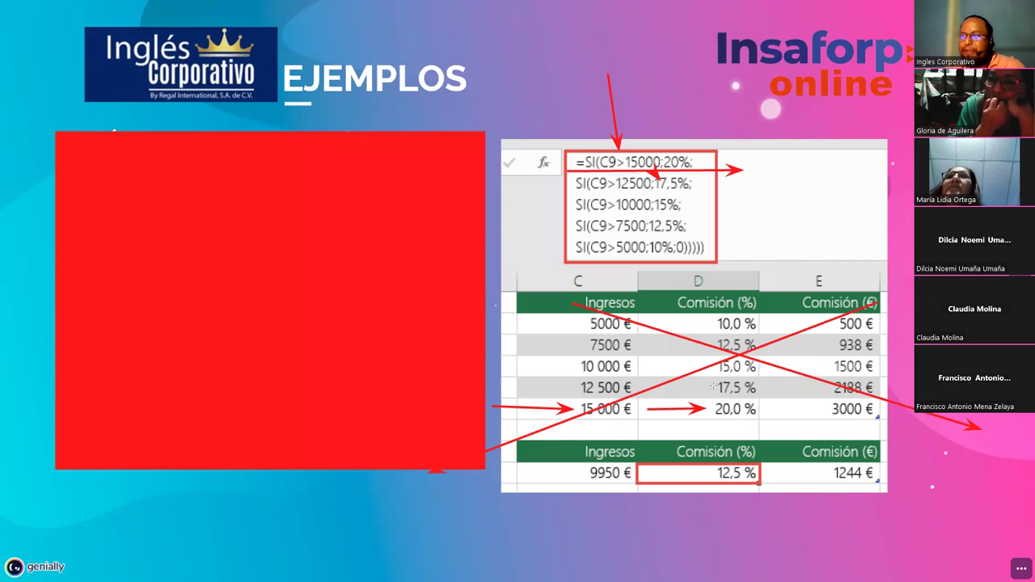
pyautogui.moveTo(694, 391); pyautogui.dragTo(713, 386)
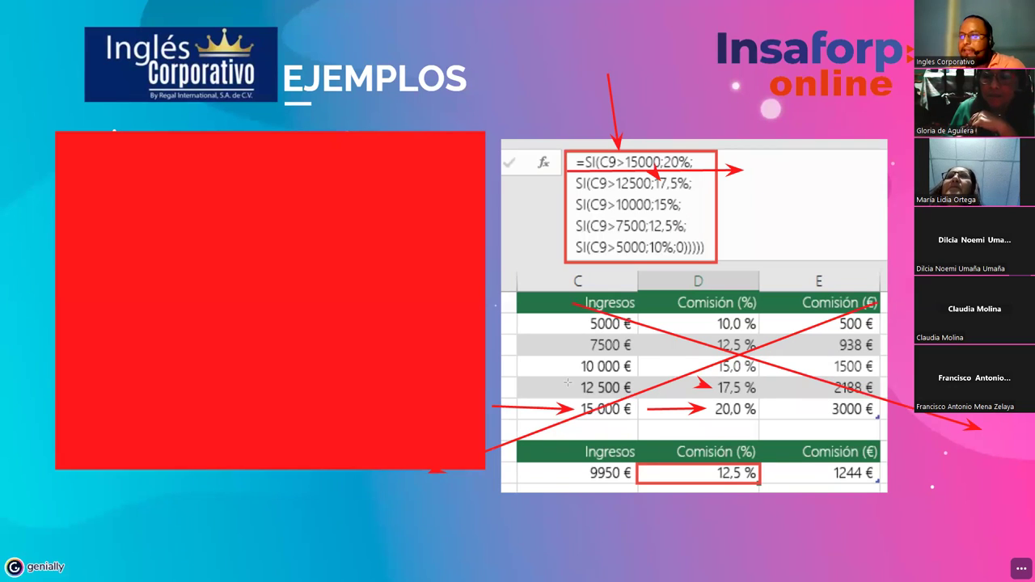
pyautogui.moveTo(618, 194); pyautogui.dragTo(713, 194)
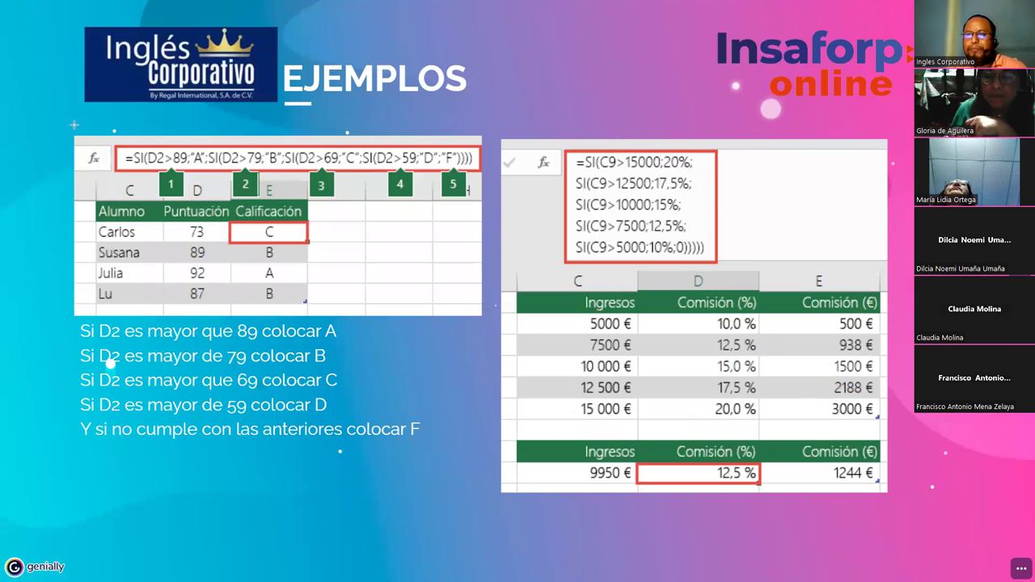
pyautogui.moveTo(72, 128); pyautogui.dragTo(490, 500)
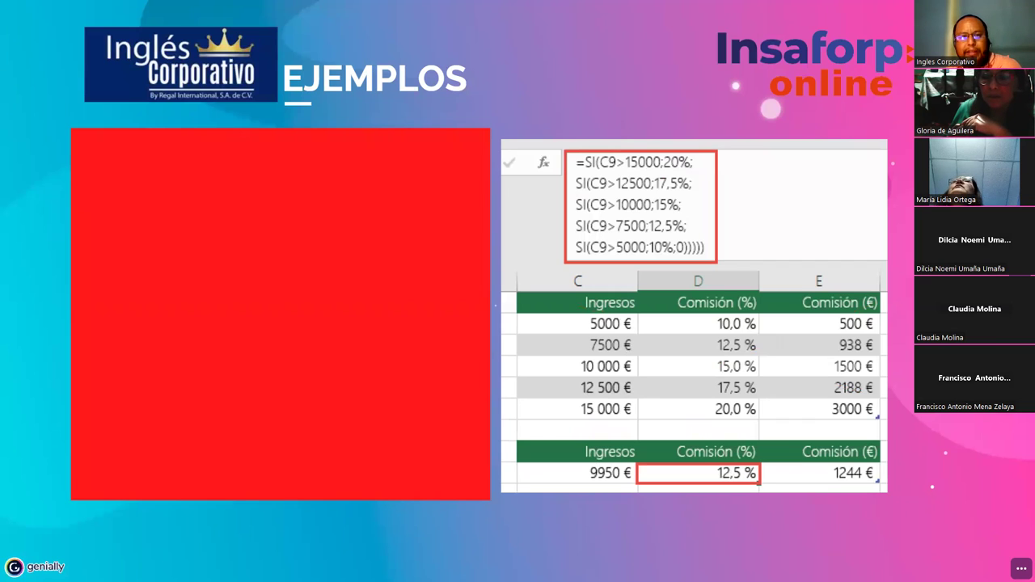
pyautogui.moveTo(598, 68); pyautogui.dragTo(623, 154)
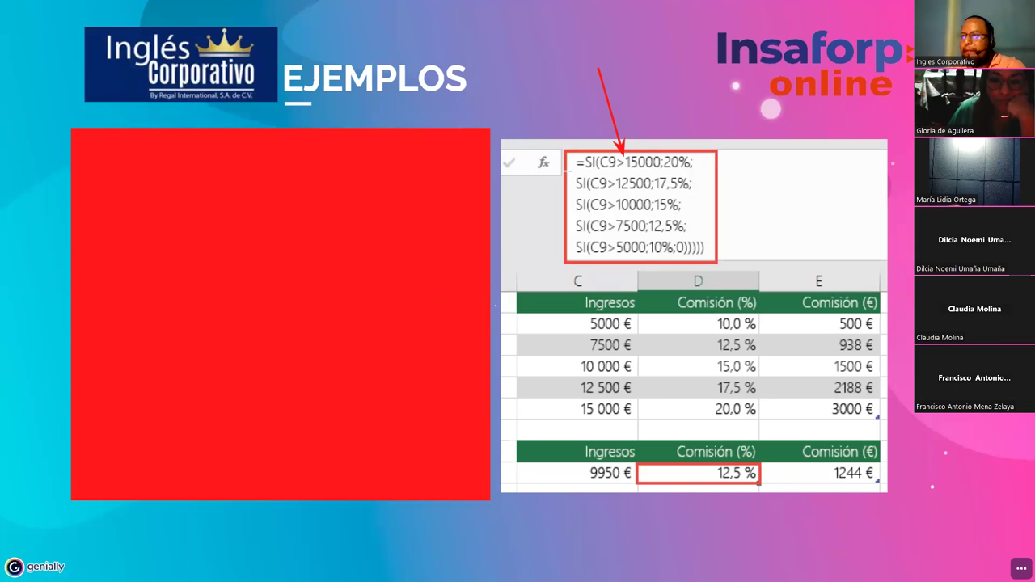
pyautogui.moveTo(568, 172); pyautogui.dragTo(744, 175)
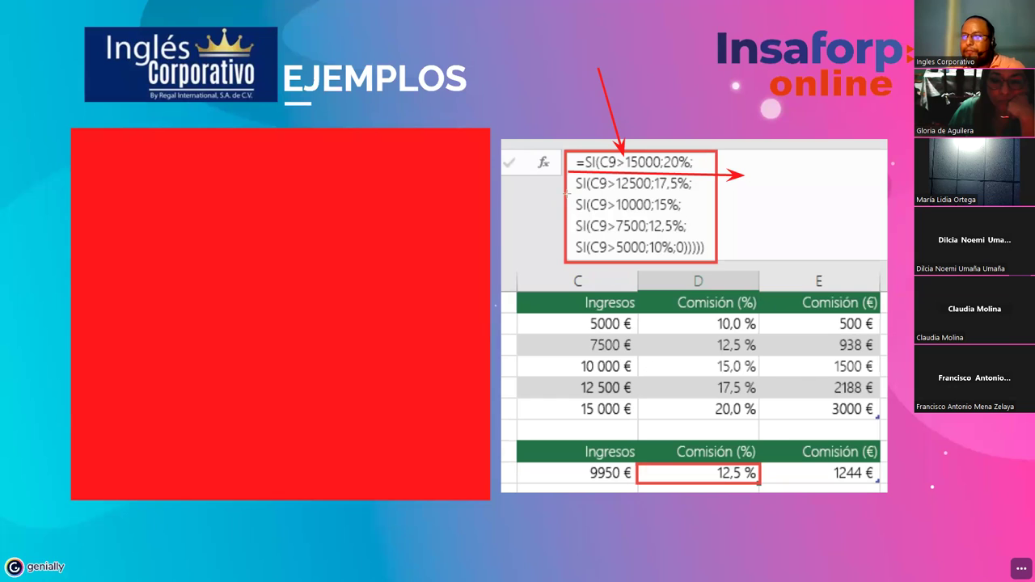
pyautogui.moveTo(566, 191); pyautogui.dragTo(765, 195)
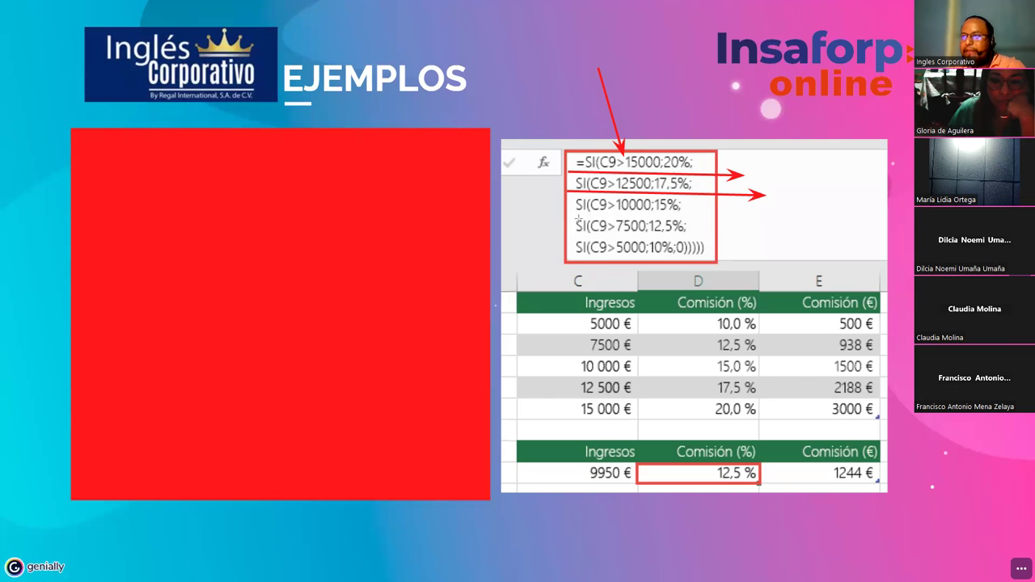
pyautogui.moveTo(703, 214)
pyautogui.mouseDown()
pyautogui.moveTo(763, 215)
pyautogui.moveTo(769, 235)
pyautogui.mouseUp()
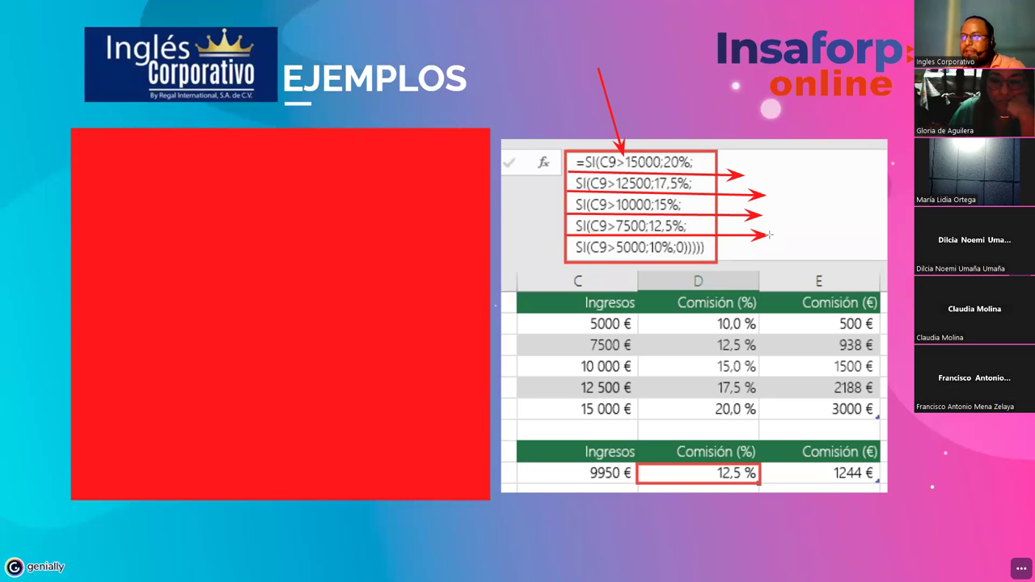
pyautogui.moveTo(568, 258); pyautogui.dragTo(766, 257)
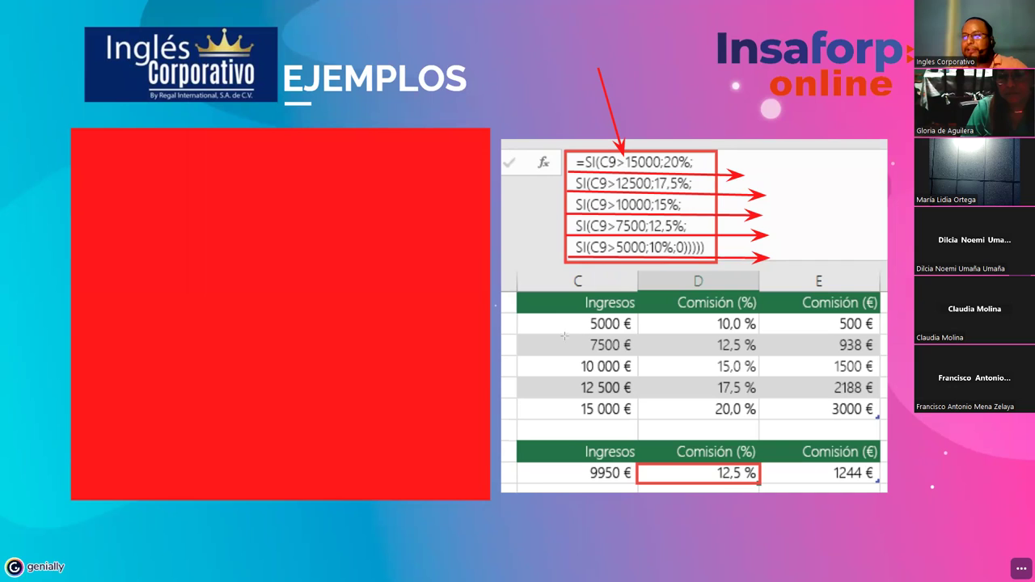
pyautogui.moveTo(540, 315); pyautogui.dragTo(825, 400)
pyautogui.moveTo(777, 314); pyautogui.dragTo(540, 427)
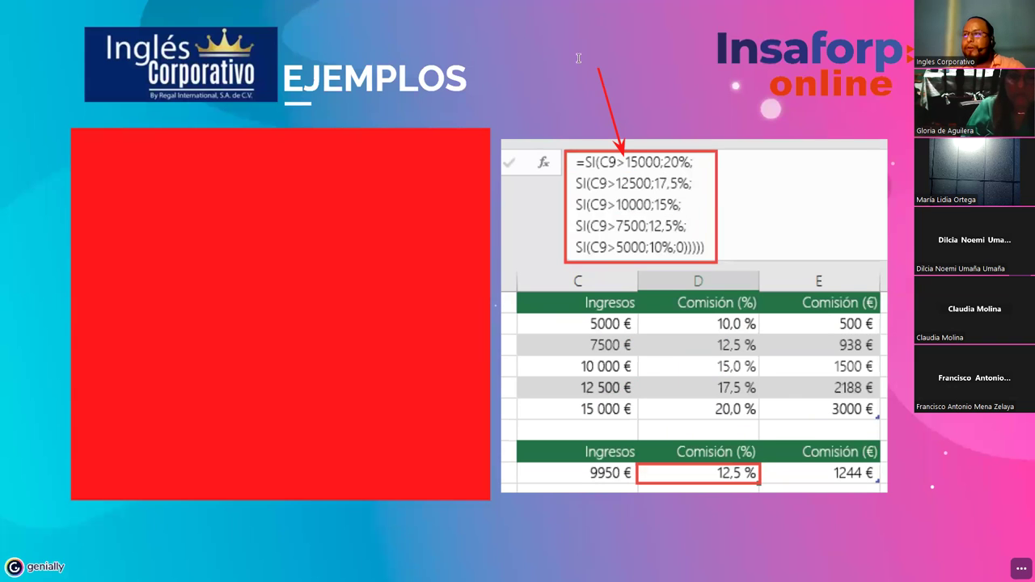
# Add a '>=' text note above the formula arrow, narrowed to fit its text.
pyautogui.click(578, 58)
pyautogui.write('>')
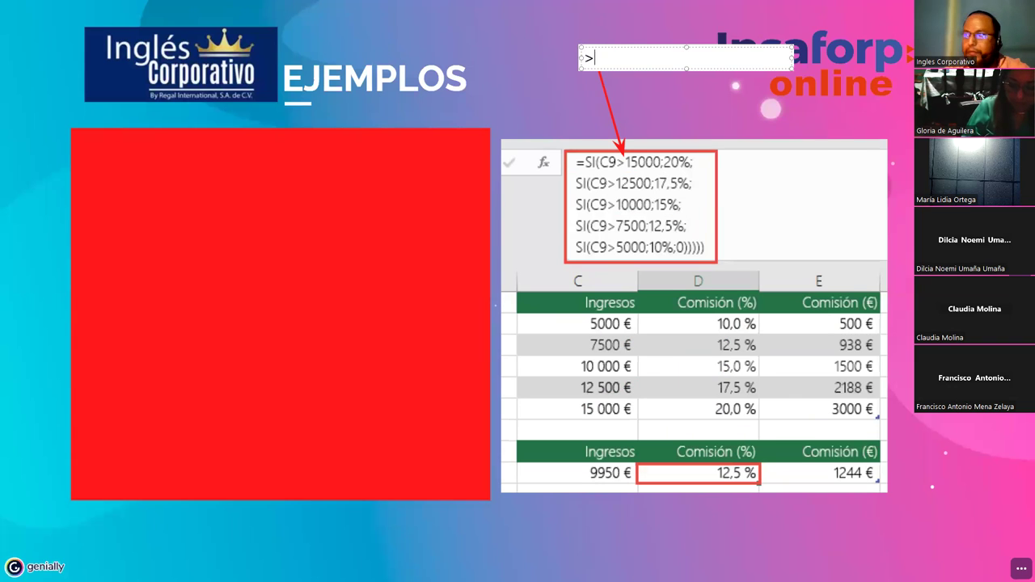
pyautogui.write('=')
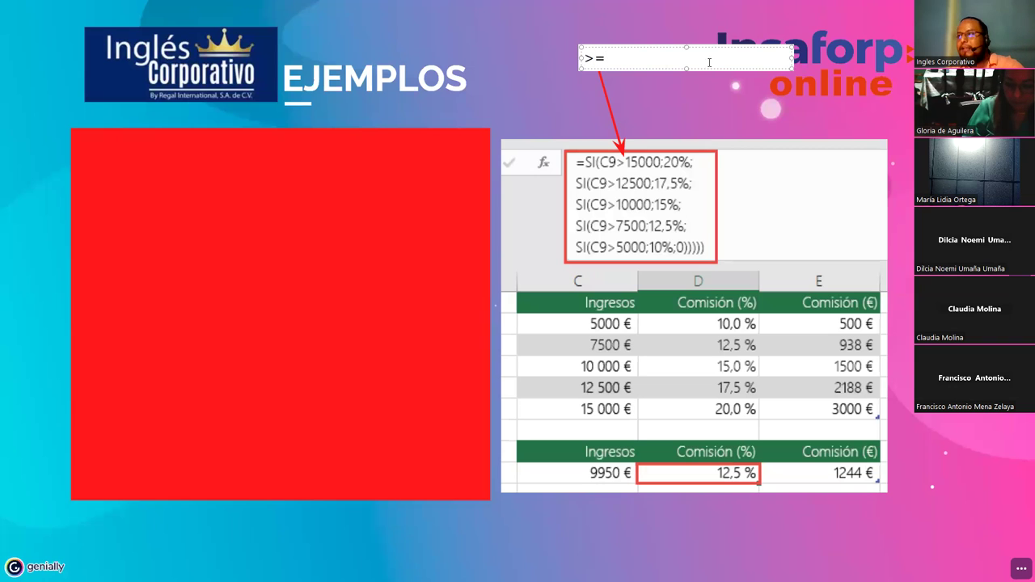
pyautogui.moveTo(793, 57); pyautogui.dragTo(617, 58)
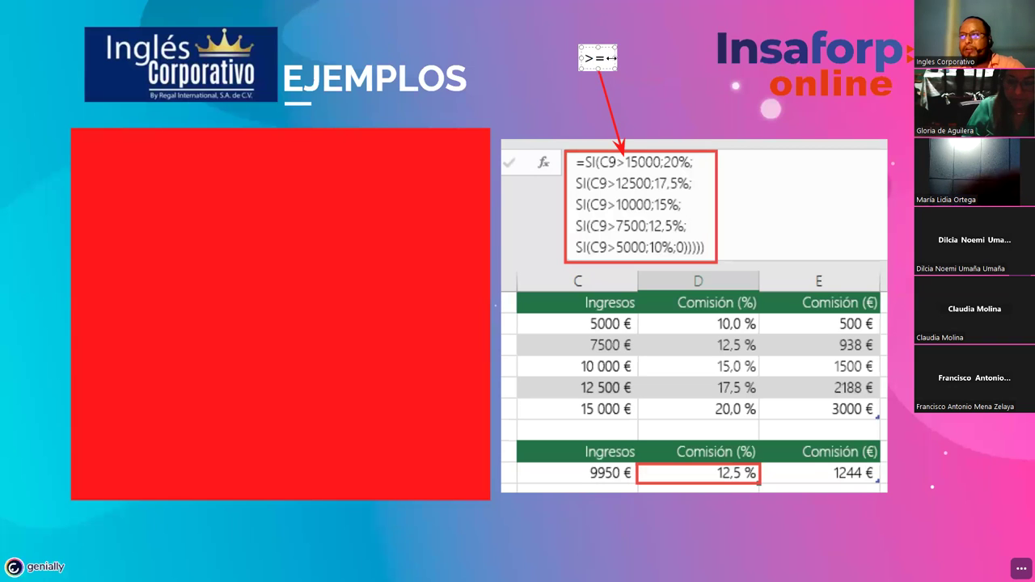
pyautogui.click(636, 99)
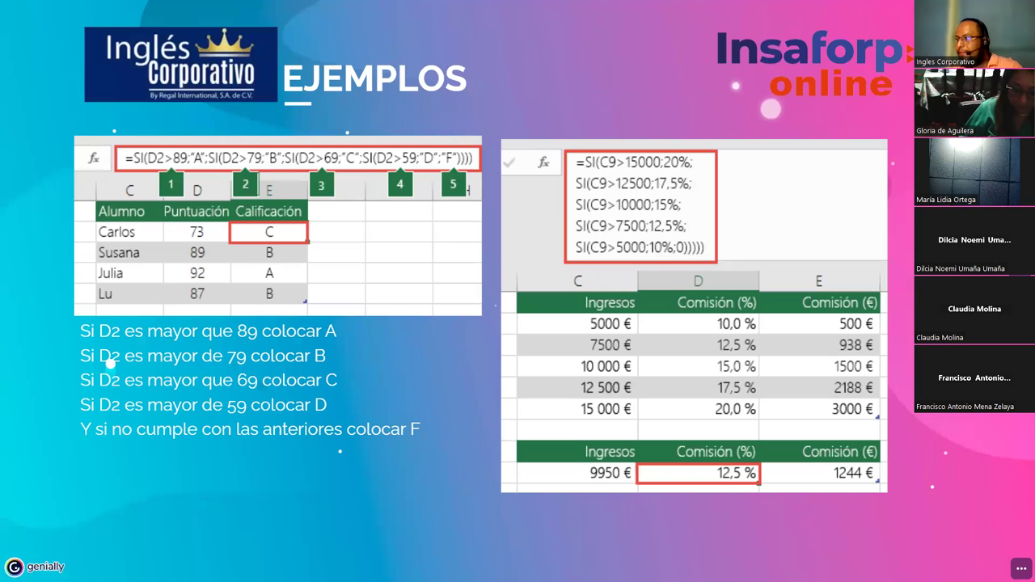
# Advance from the EJEMPLOS slide to the DEMOSTRACIÓN slide.
pyautogui.press('Right')
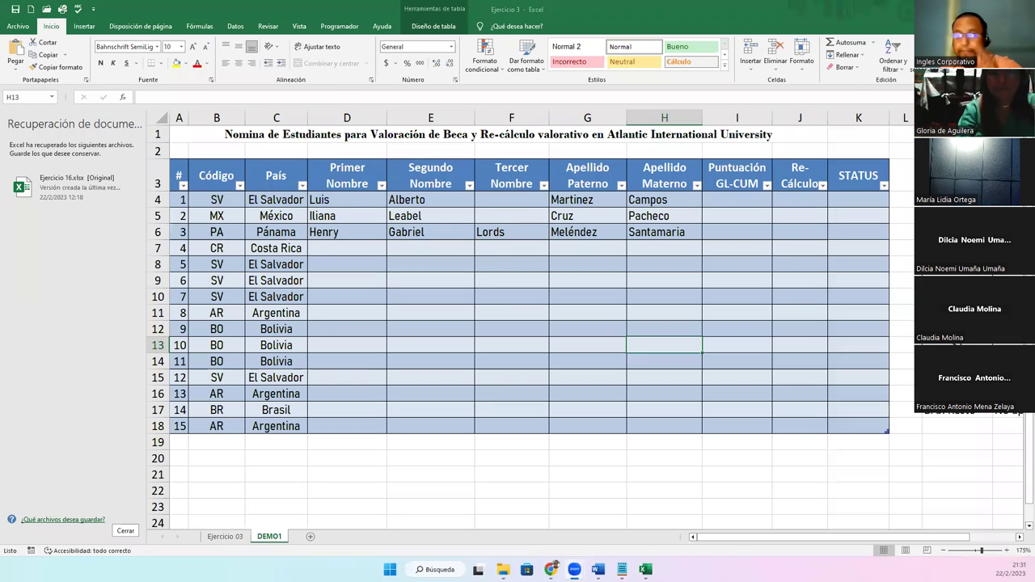
# Dismiss Document Recovery, return to the DEMO1 sheet with E13 selected, and start a screen snip.
pyautogui.click(126, 530)
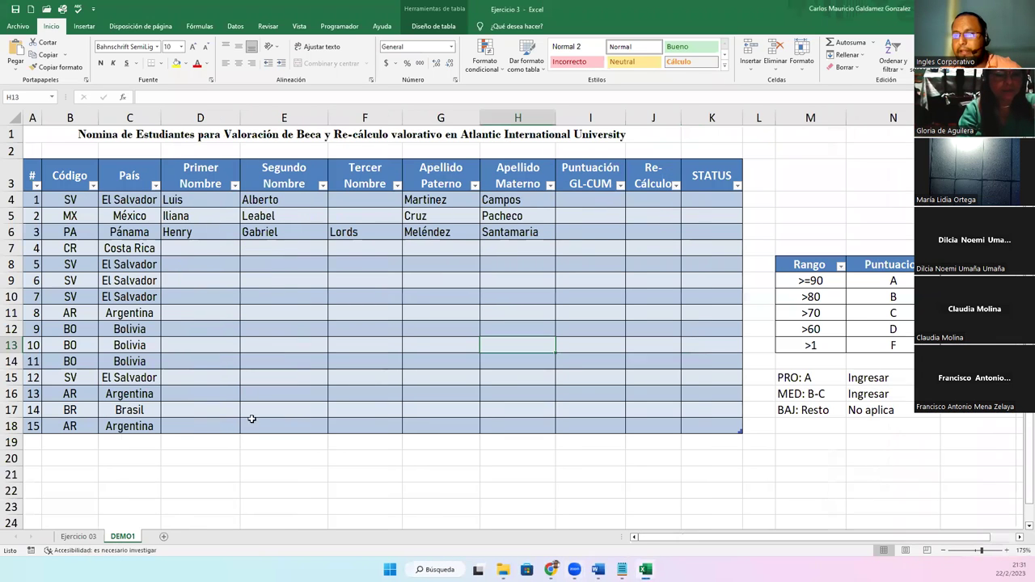
pyautogui.click(79, 536)
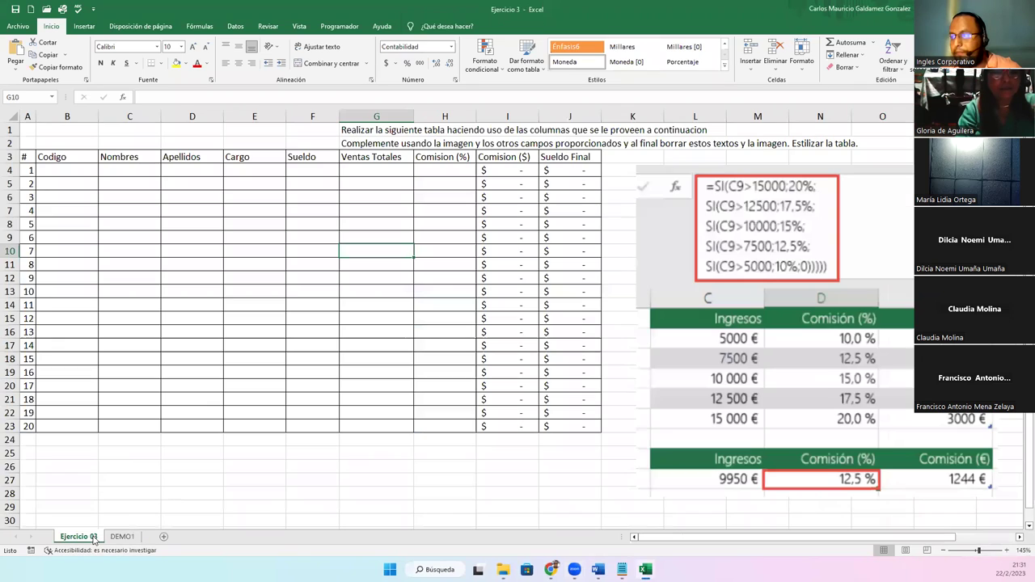
pyautogui.click(120, 538)
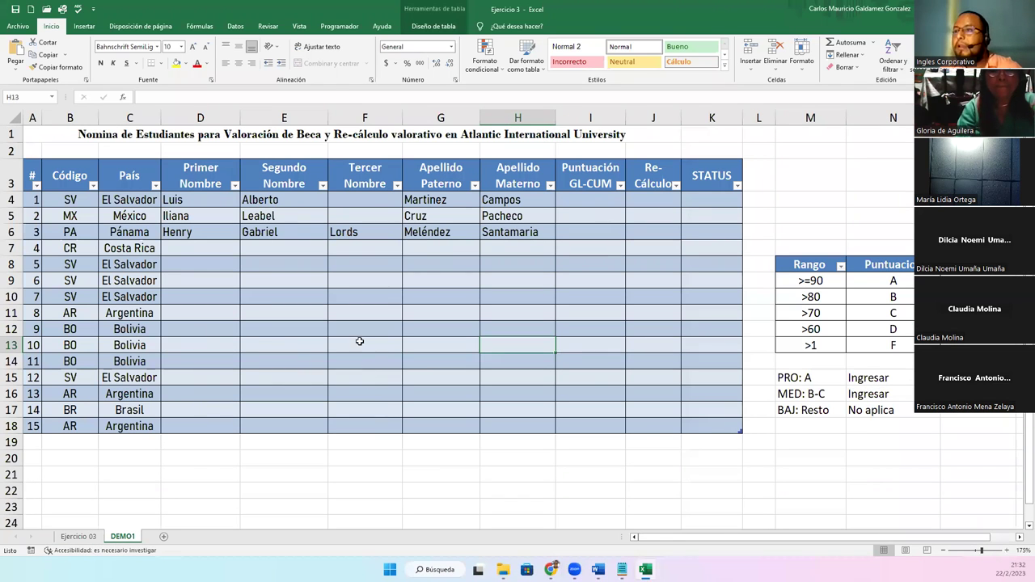
pyautogui.click(260, 340)
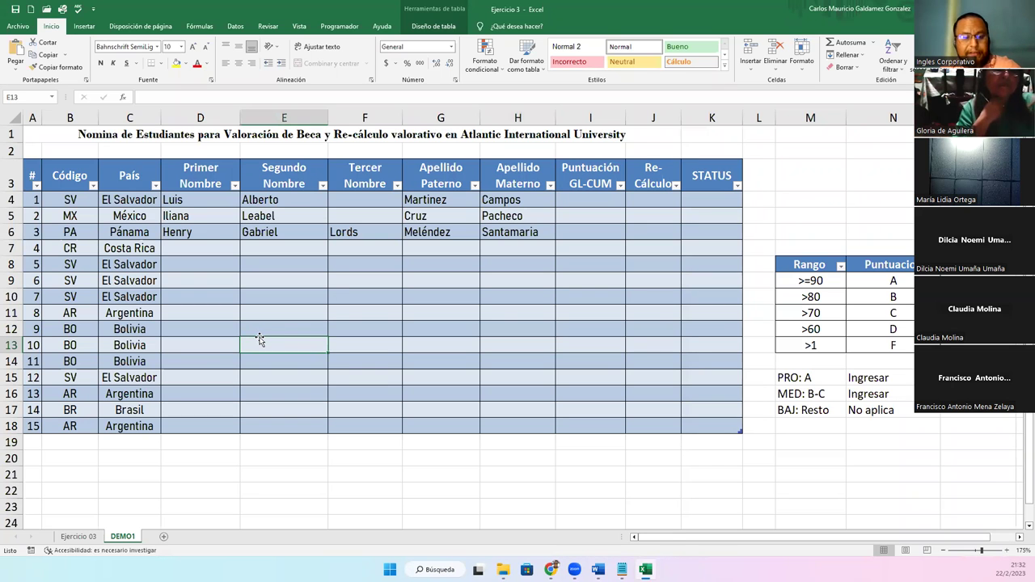
pyautogui.press('super+shift+s')
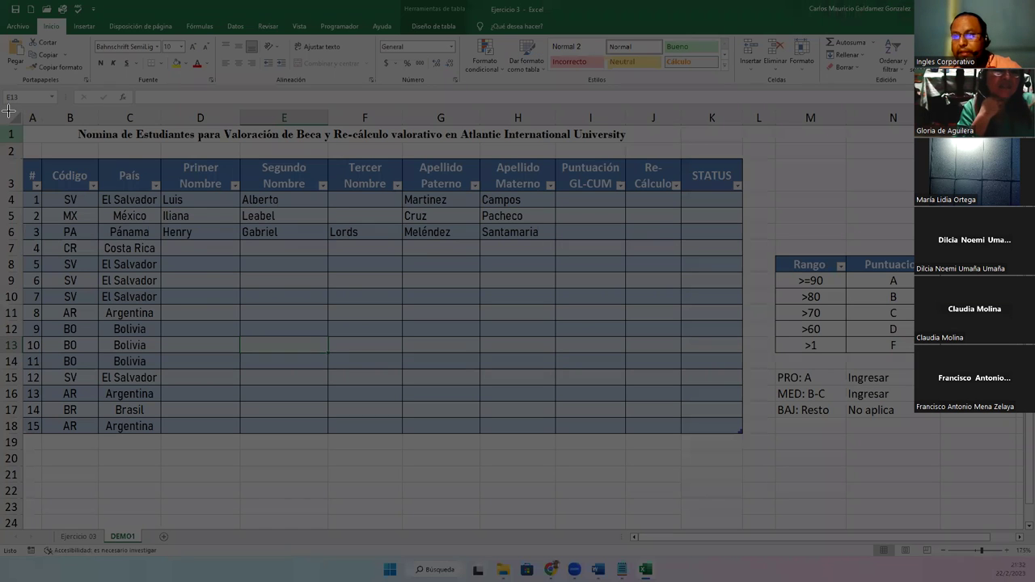
# Snip the area from the sheet's top-left corner covering the student and Rango/Puntuación tables.
pyautogui.moveTo(2, 111); pyautogui.dragTo(954, 468)
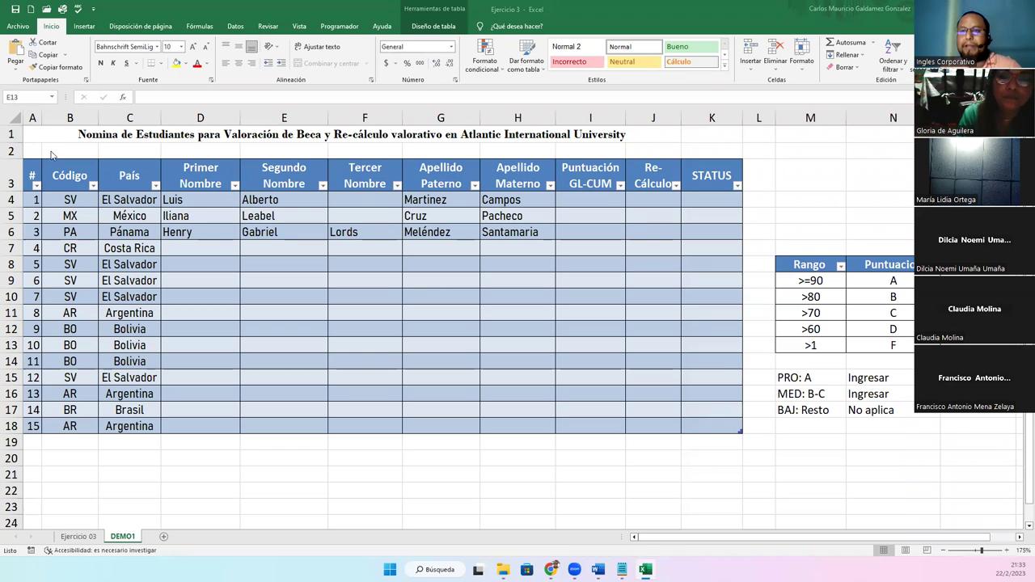
# Convert the student table to a normal range and apply the Normal 2 style.
pyautogui.moveTo(36, 176)
pyautogui.mouseDown()
pyautogui.moveTo(675, 434)
pyautogui.moveTo(712, 426)
pyautogui.mouseUp()
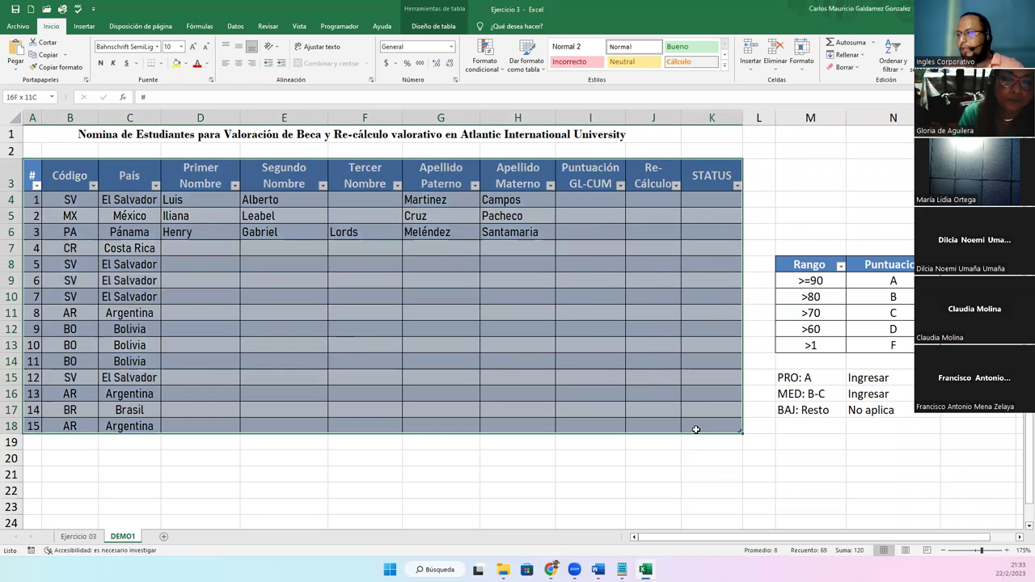
pyautogui.click(434, 26)
pyautogui.click(144, 67)
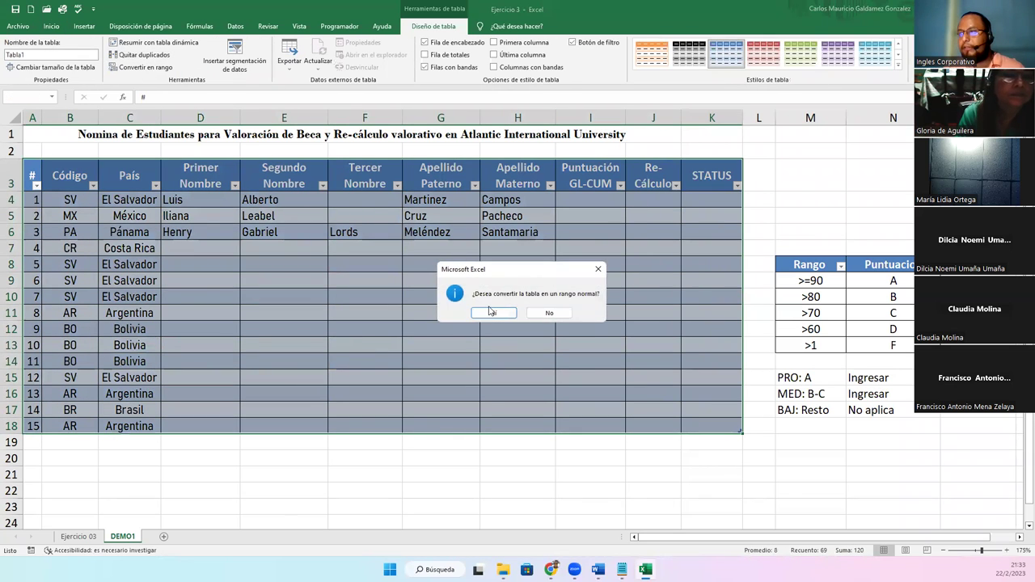
pyautogui.click(492, 313)
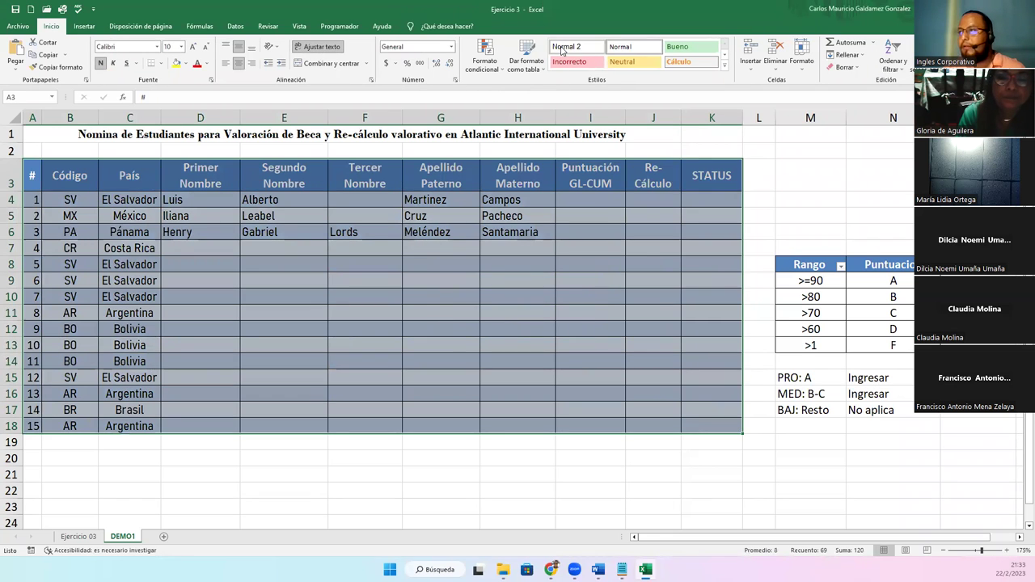
pyautogui.click(564, 48)
pyautogui.click(423, 260)
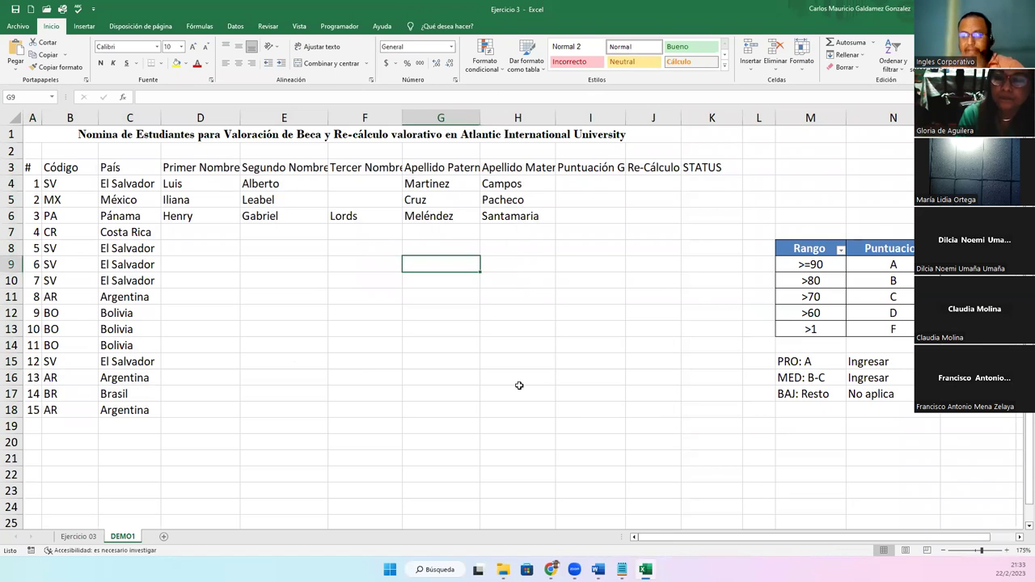
# Select the whole A3:K18 table and check the # column ends at student 15.
pyautogui.moveTo(29, 168); pyautogui.dragTo(364, 313)
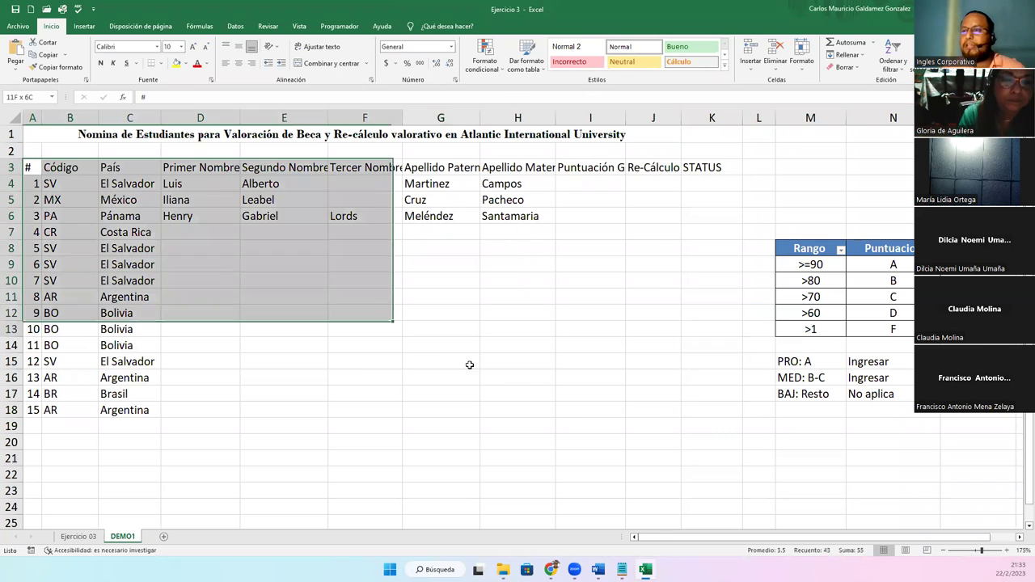
pyautogui.moveTo(469, 364); pyautogui.dragTo(703, 411)
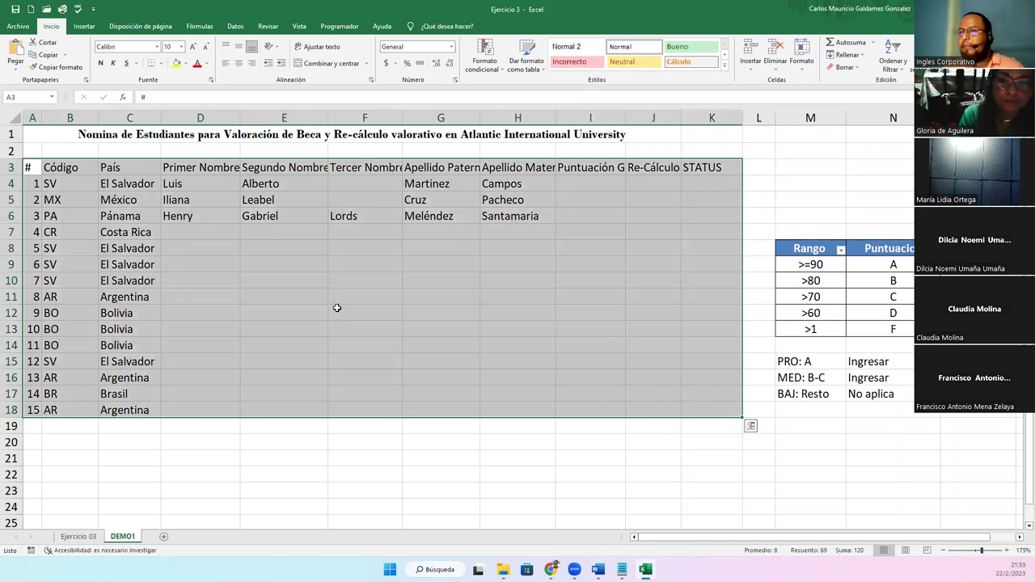
pyautogui.click(275, 279)
pyautogui.click(31, 167)
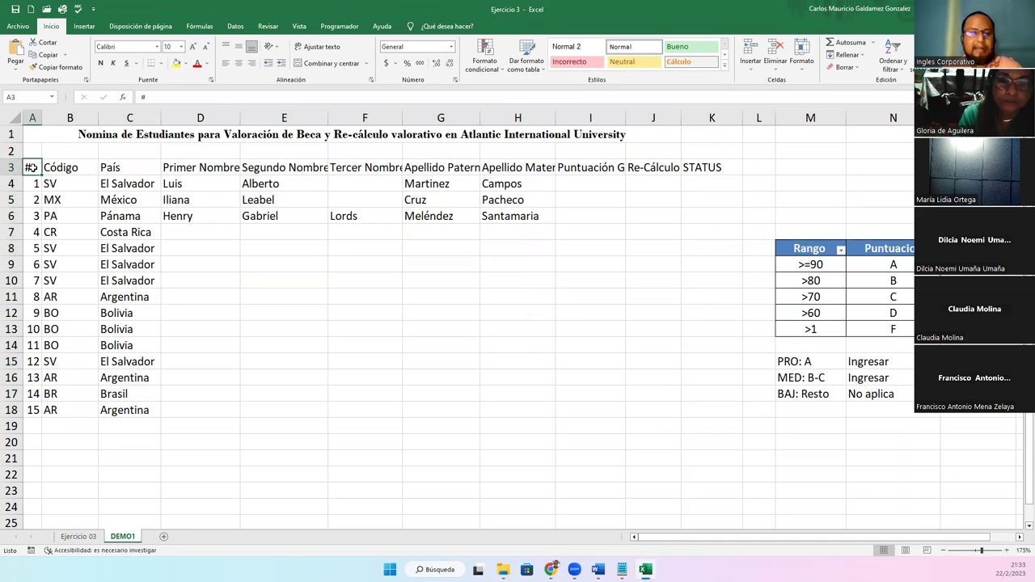
pyautogui.click(29, 410)
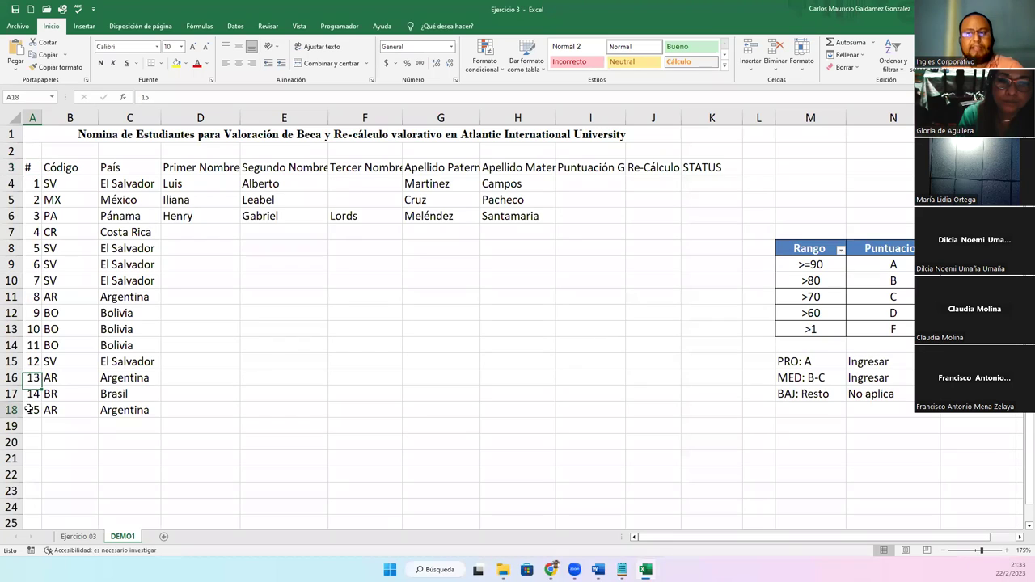
# Review each header from Código to STATUS, widening column F to fit Tercer Nombre.
pyautogui.click(60, 169)
pyautogui.click(110, 172)
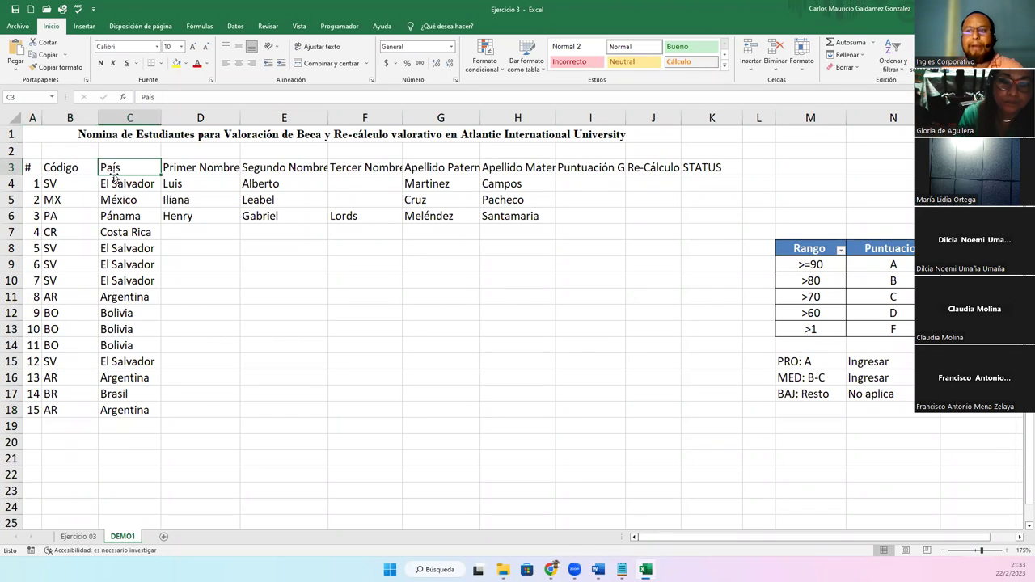
pyautogui.click(177, 168)
pyautogui.click(306, 168)
pyautogui.click(364, 169)
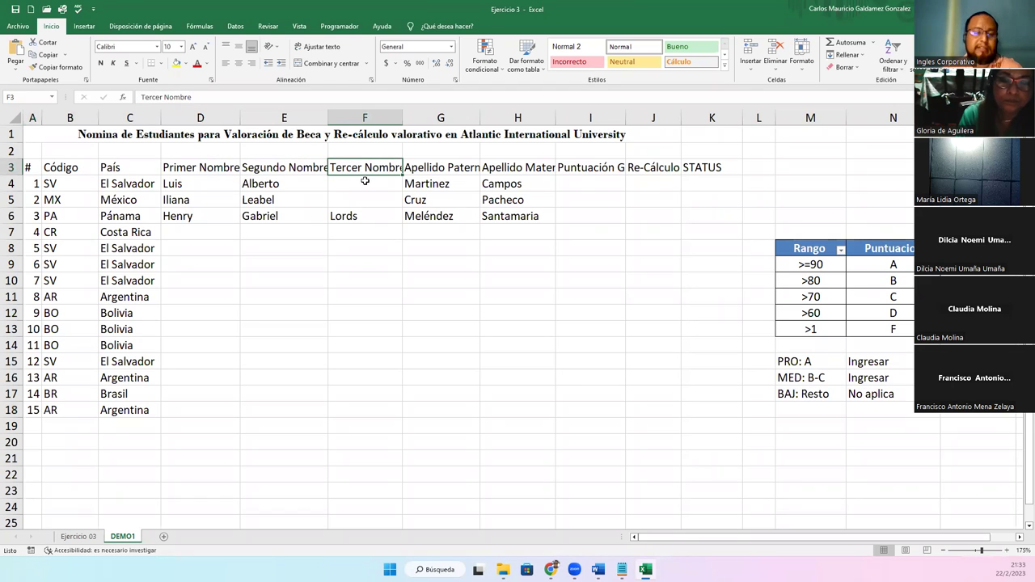
pyautogui.moveTo(401, 116); pyautogui.dragTo(409, 116)
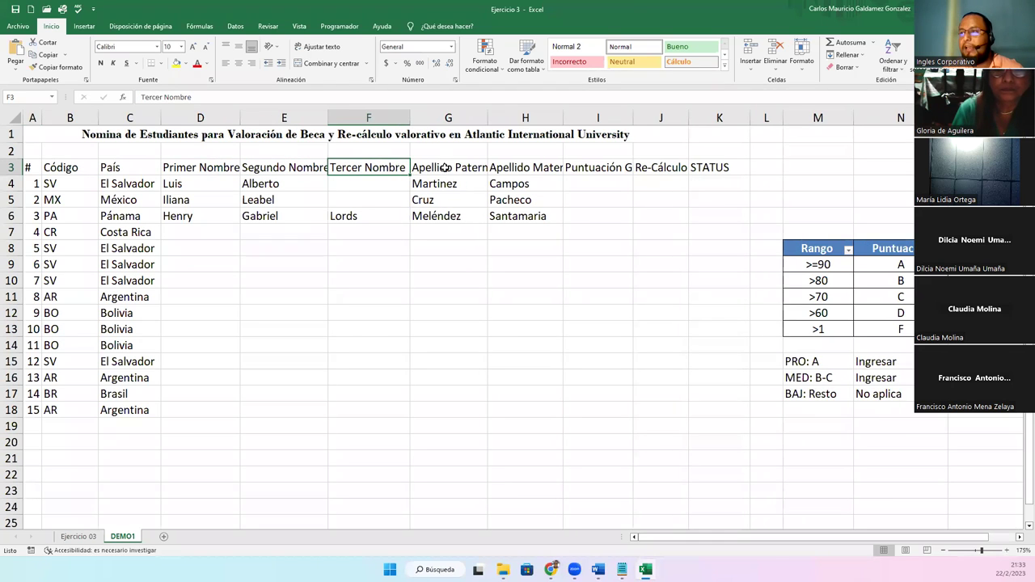
pyautogui.click(444, 167)
pyautogui.click(526, 170)
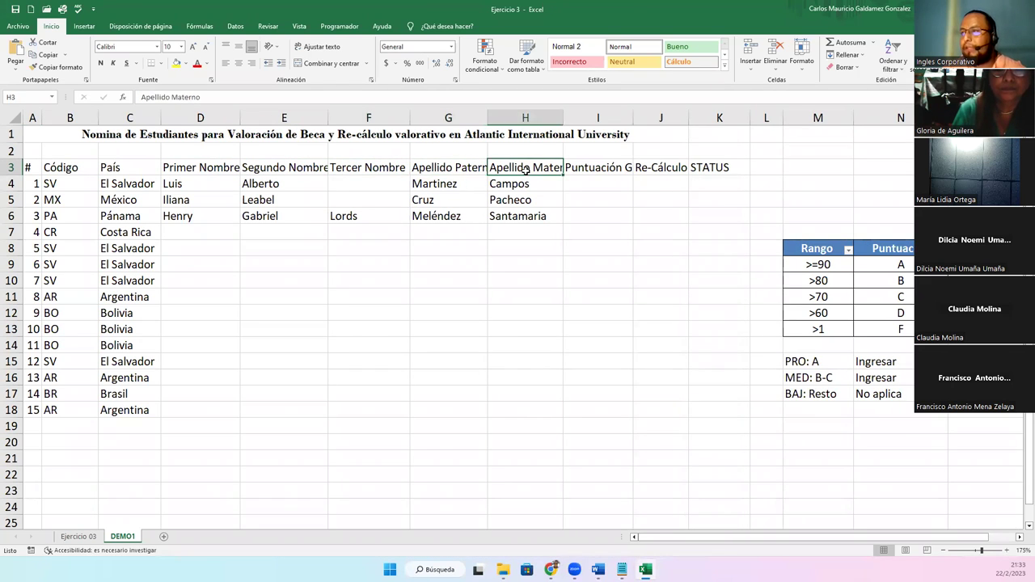
pyautogui.click(583, 170)
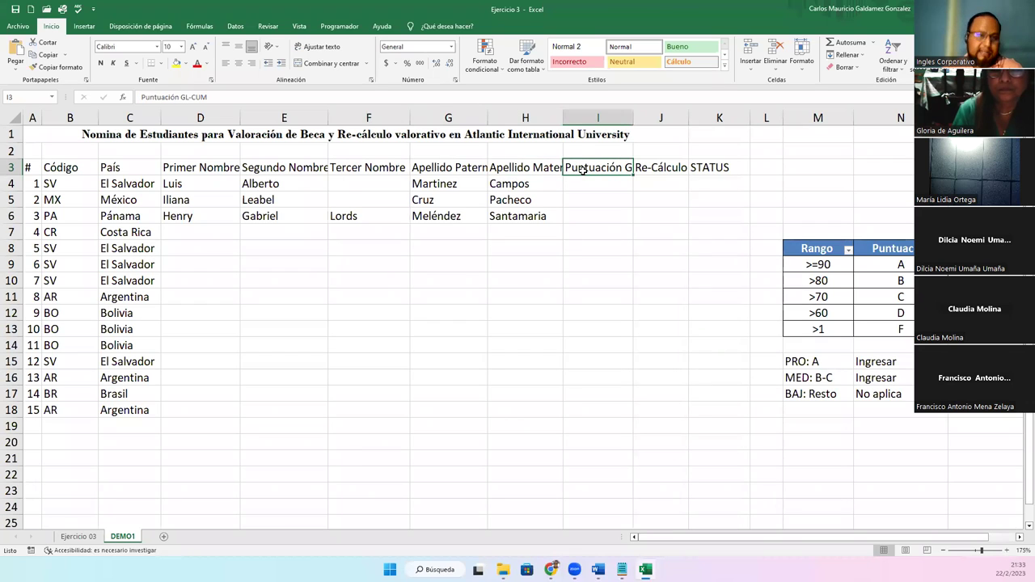
pyautogui.click(645, 166)
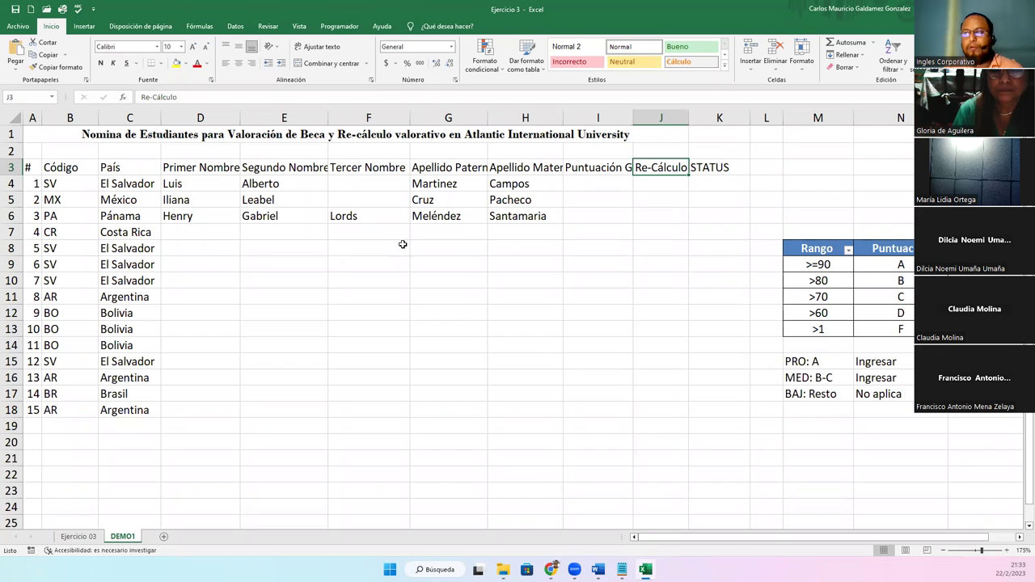
pyautogui.click(710, 167)
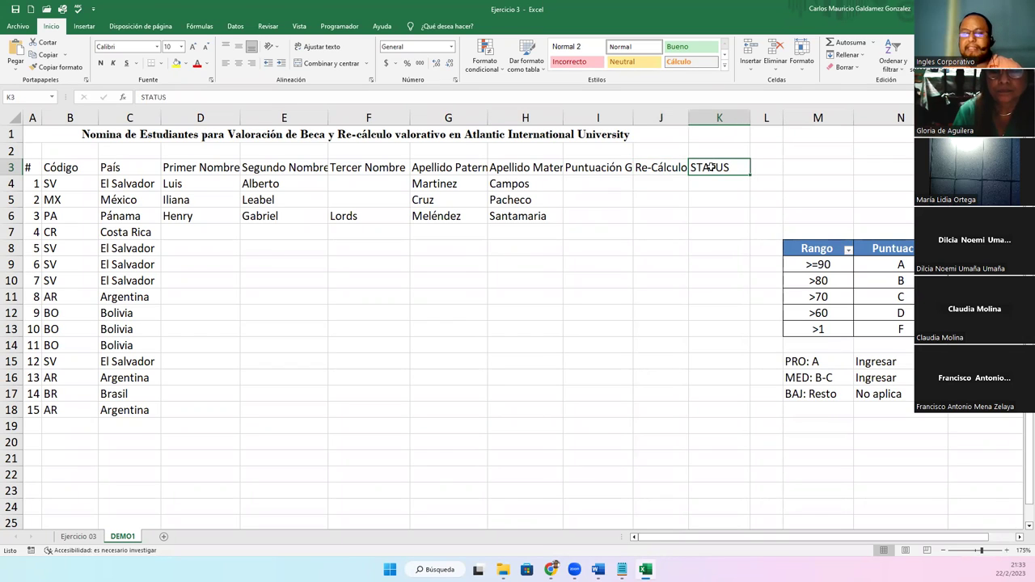
# Undo twice and redo once to restore the banded formatting, then spot-check the Costa Rica and Alberto entries.
pyautogui.hotkey('ctrl', 'z')
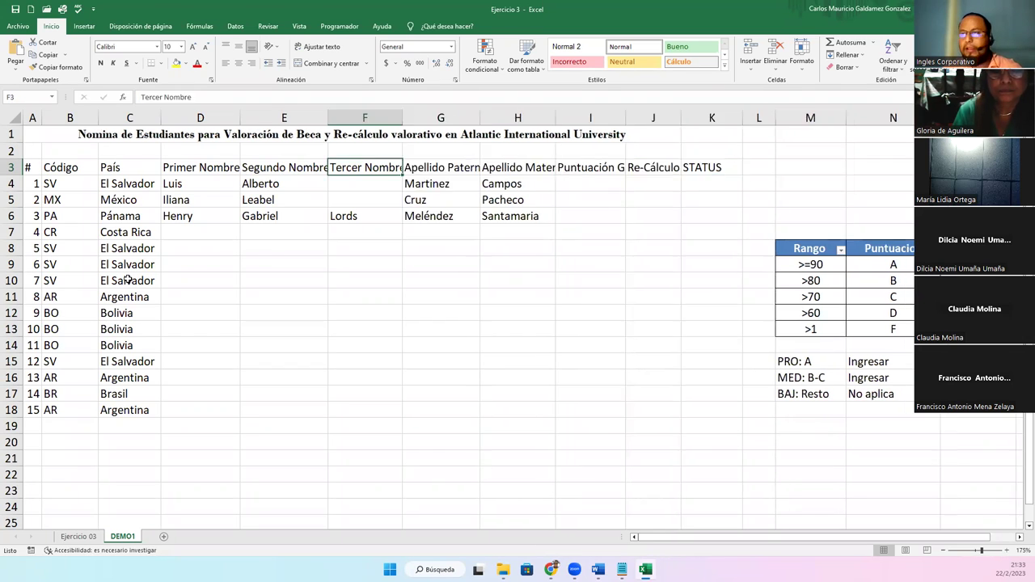
pyautogui.hotkey('ctrl', 'z')
pyautogui.hotkey('ctrl', 'y')
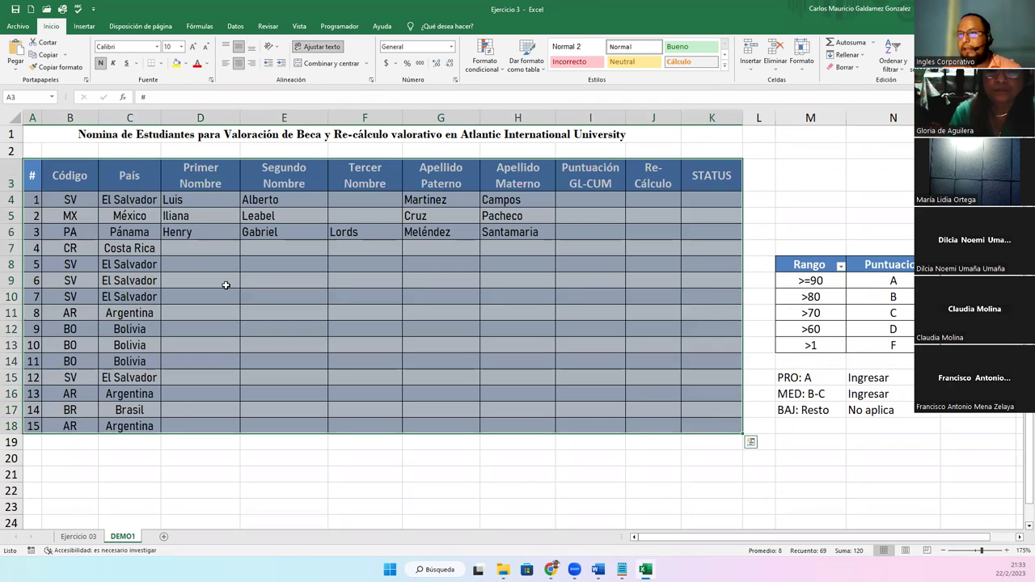
pyautogui.click(227, 281)
pyautogui.click(130, 243)
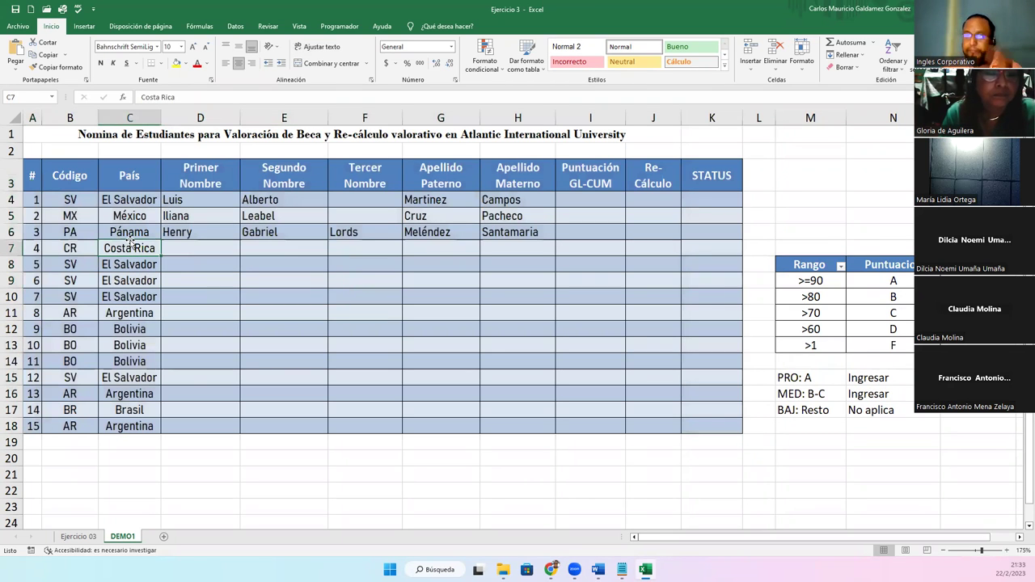
pyautogui.click(257, 275)
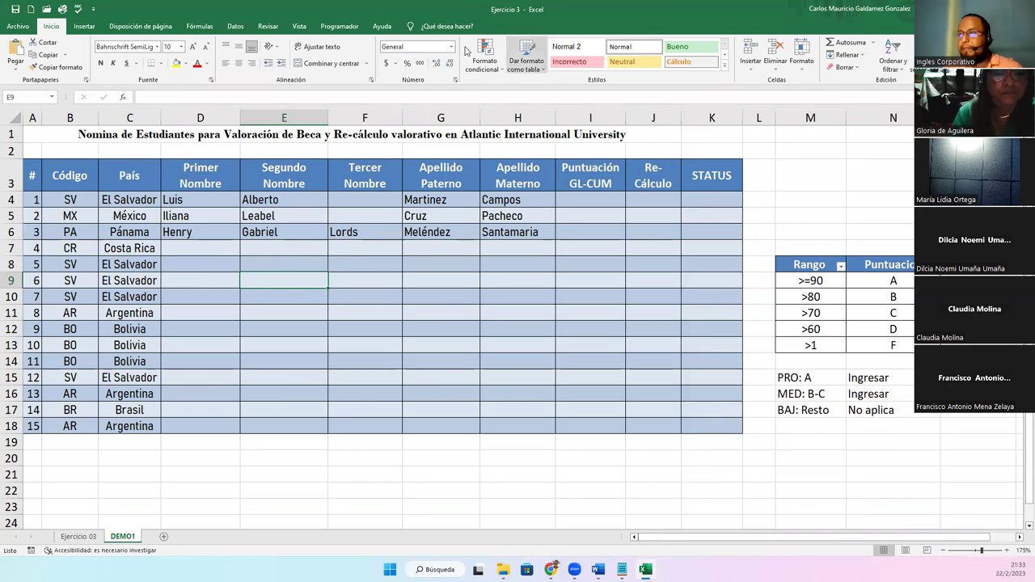
pyautogui.click(312, 205)
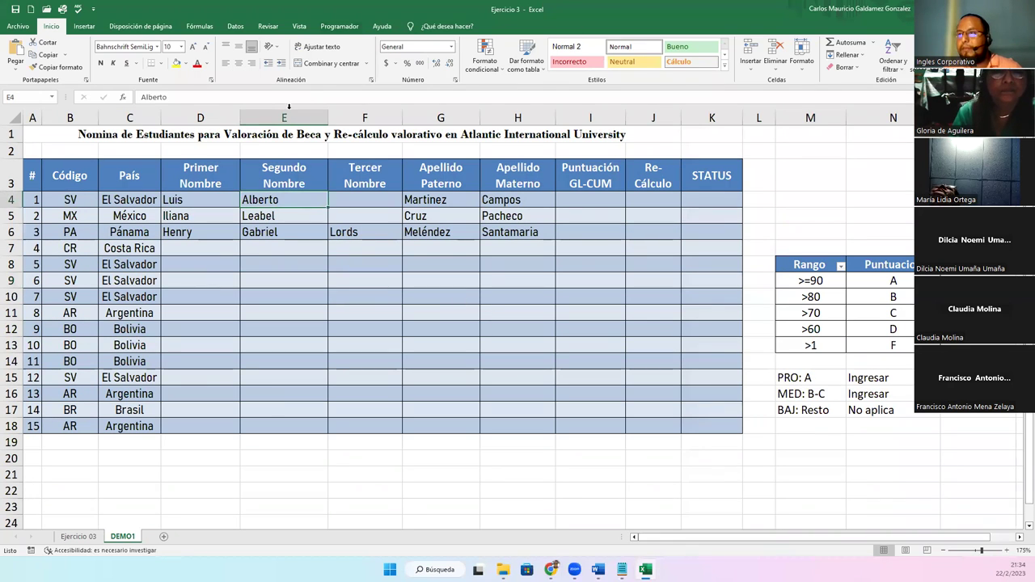
# Format the student range as an Excel table.
pyautogui.click(84, 26)
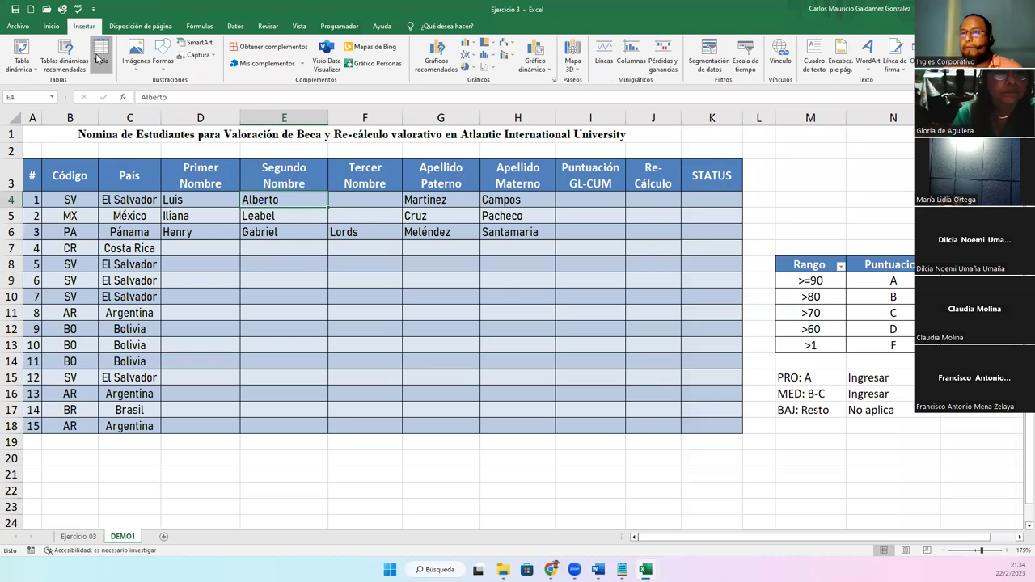
pyautogui.click(99, 58)
pyautogui.click(427, 287)
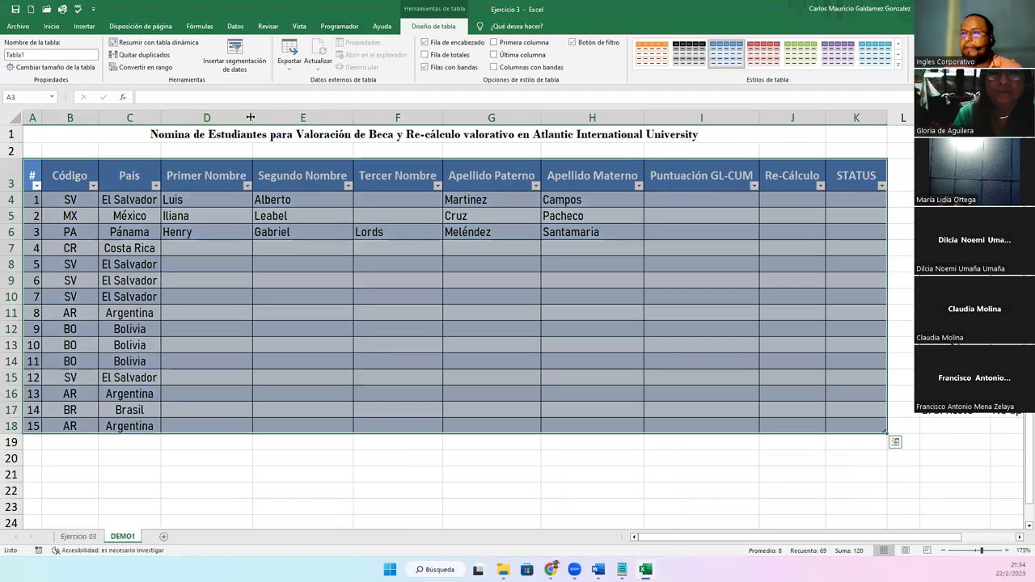
# Narrow the name columns D to H to one uniform width so their headers wrap.
pyautogui.moveTo(251, 117); pyautogui.dragTo(238, 117)
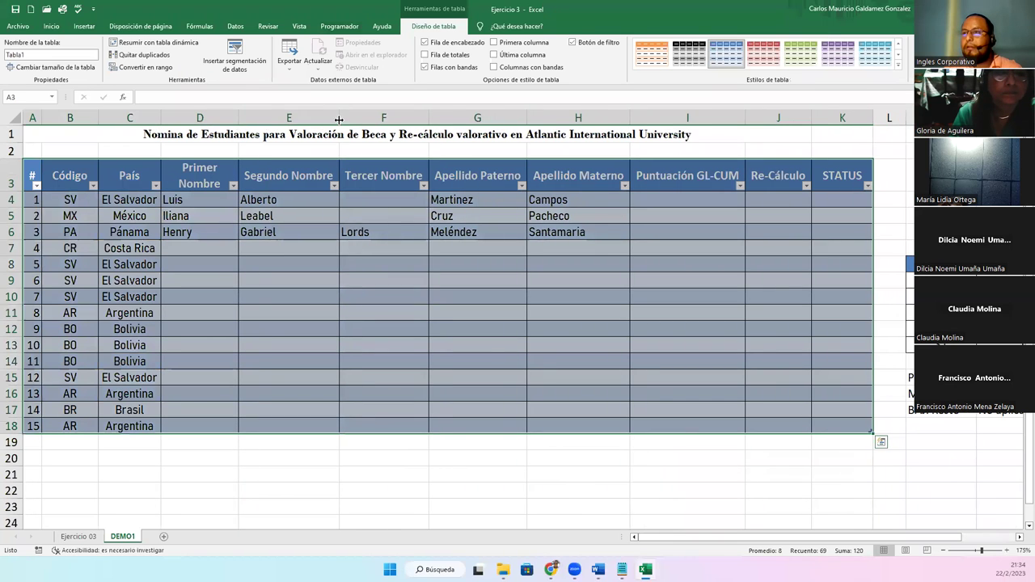
pyautogui.moveTo(339, 120); pyautogui.dragTo(313, 120)
pyautogui.moveTo(239, 116); pyautogui.dragTo(523, 117)
pyautogui.rightClick(522, 120)
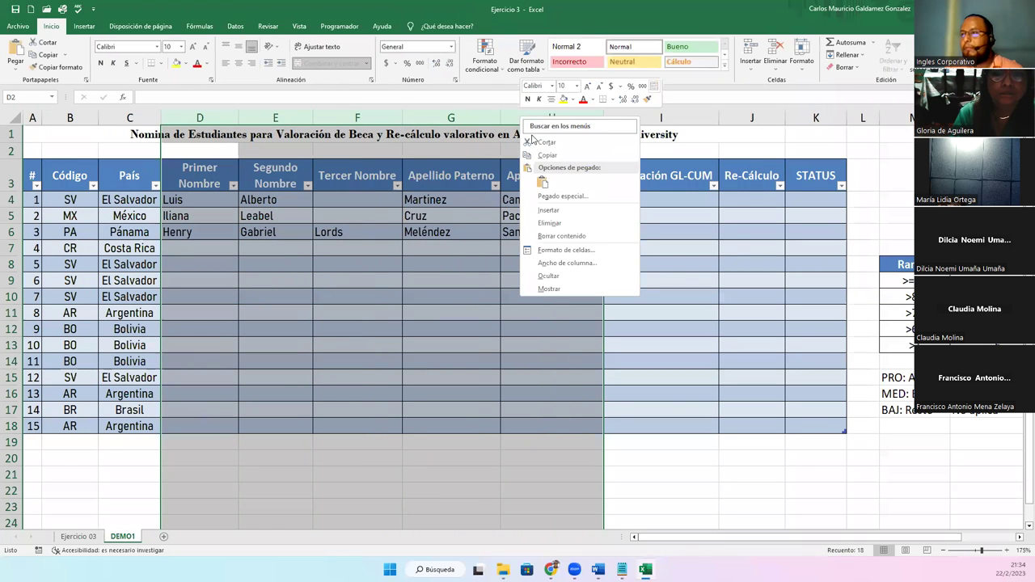
pyautogui.click(567, 263)
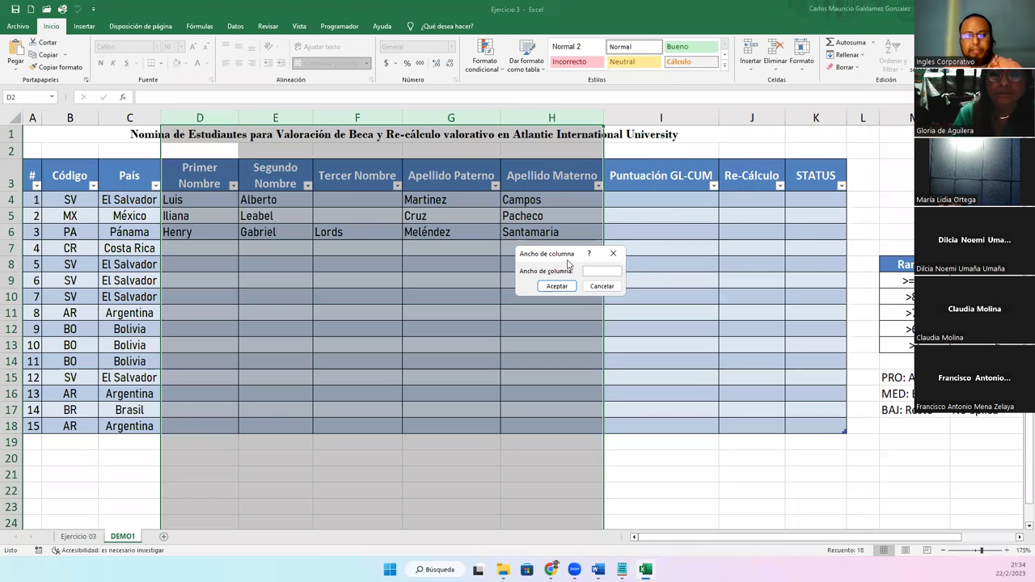
pyautogui.write('10')
pyautogui.click(556, 286)
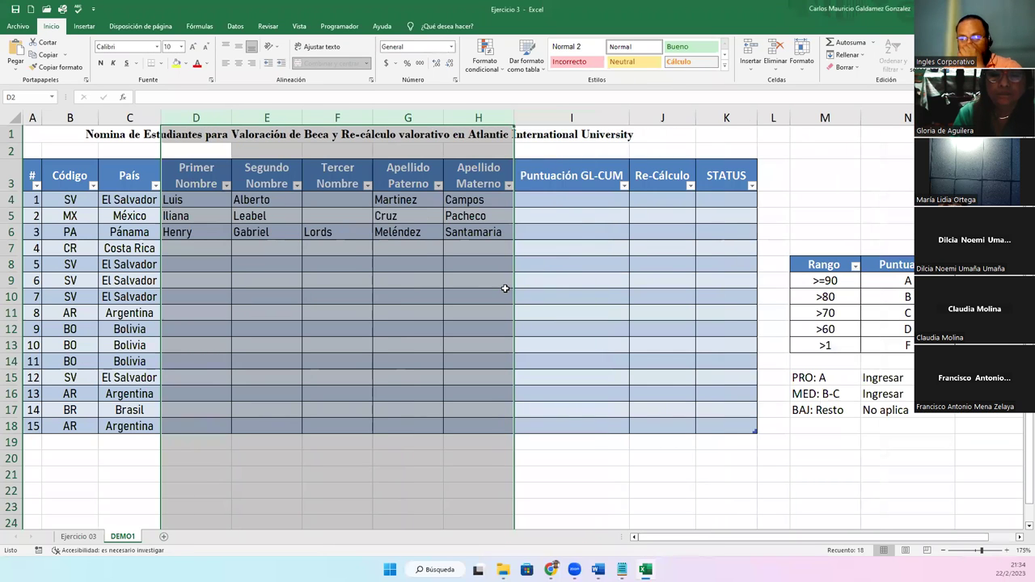
# Select columns I to K, then move to the first GL-CUM score cell I4.
pyautogui.click(573, 118)
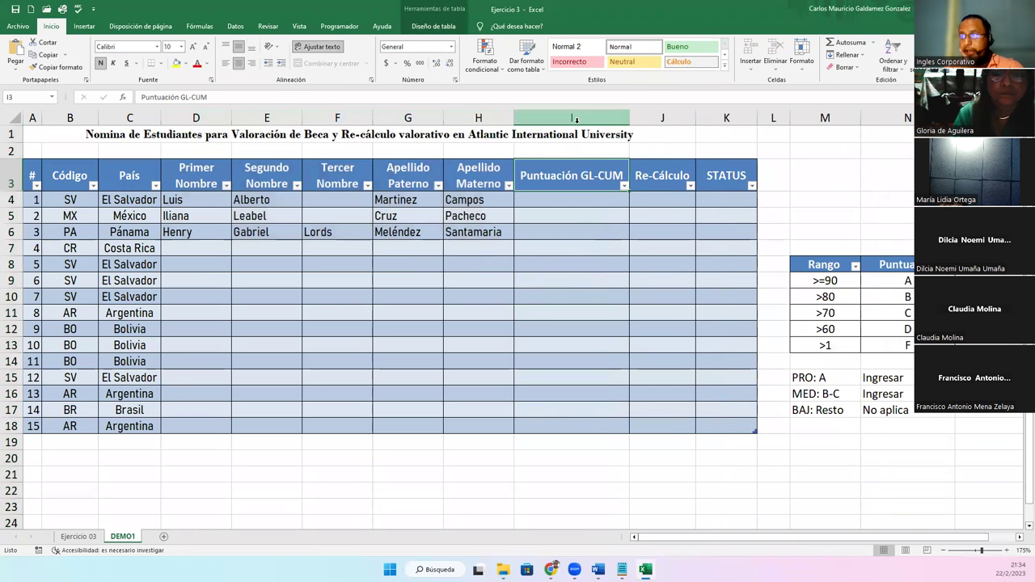
pyautogui.moveTo(644, 123); pyautogui.dragTo(695, 117)
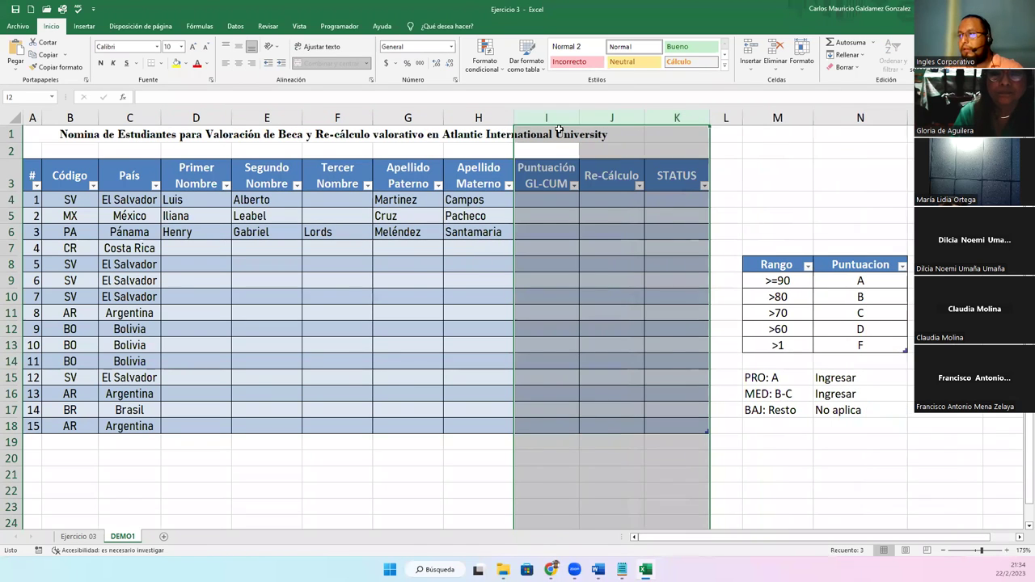
pyautogui.click(536, 199)
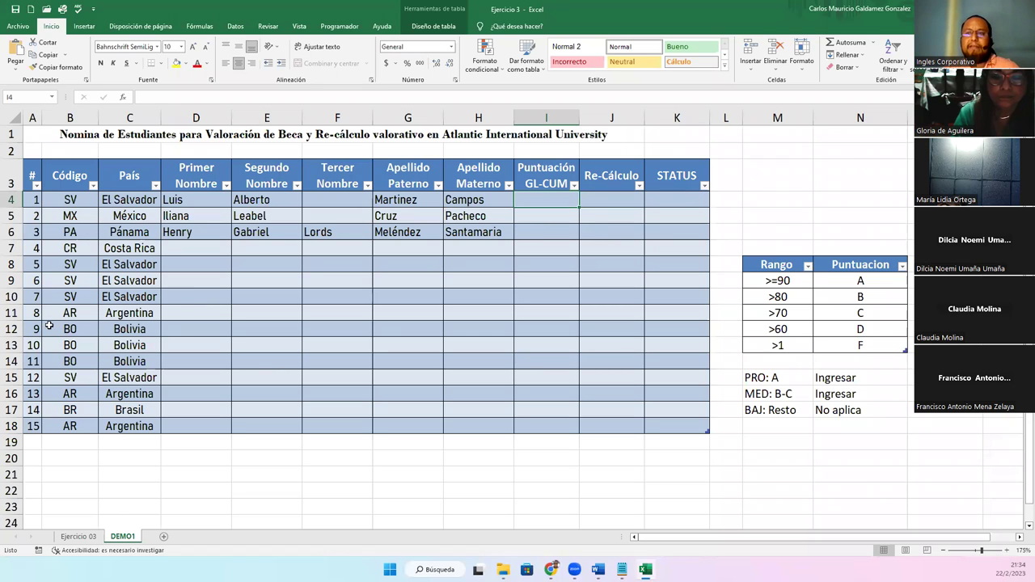
pyautogui.click(34, 177)
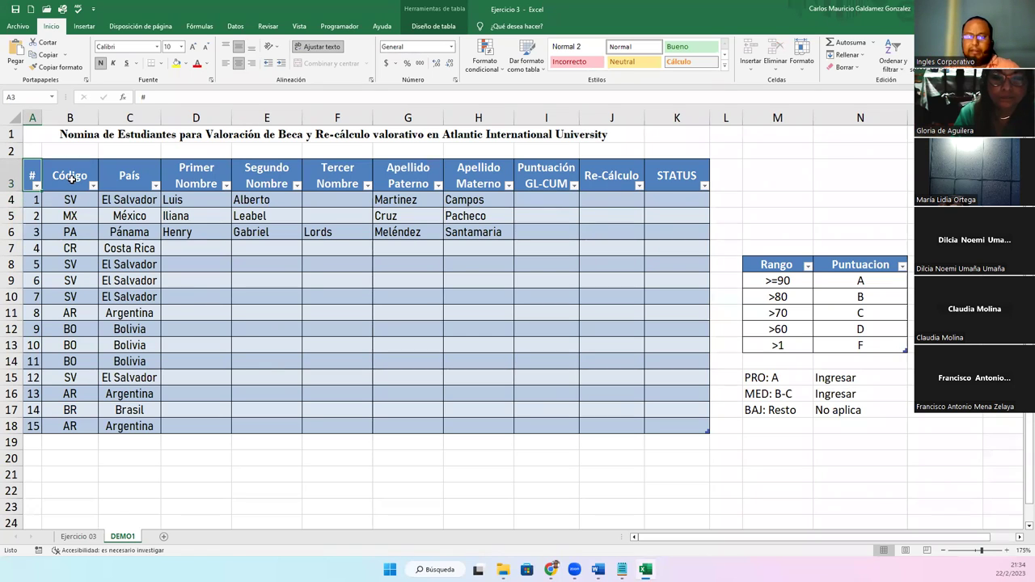
pyautogui.click(71, 178)
pyautogui.click(125, 179)
pyautogui.click(191, 172)
pyautogui.click(272, 174)
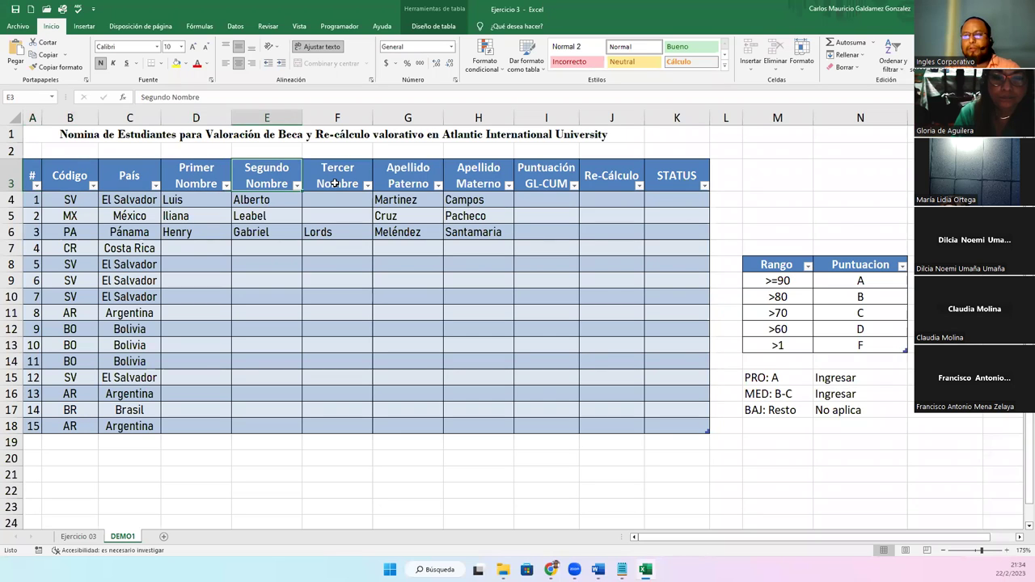
pyautogui.click(337, 184)
pyautogui.click(416, 195)
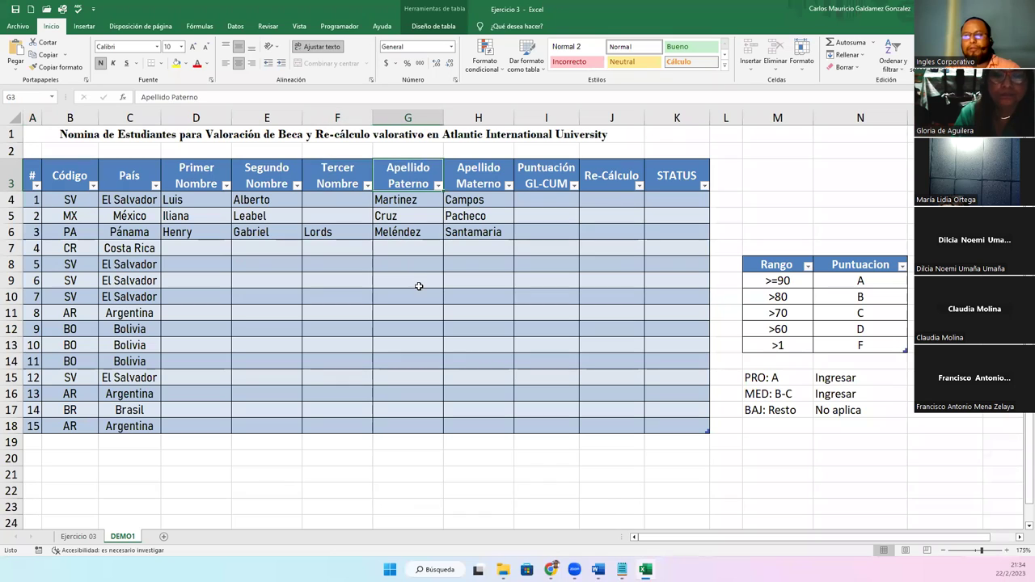
pyautogui.click(458, 180)
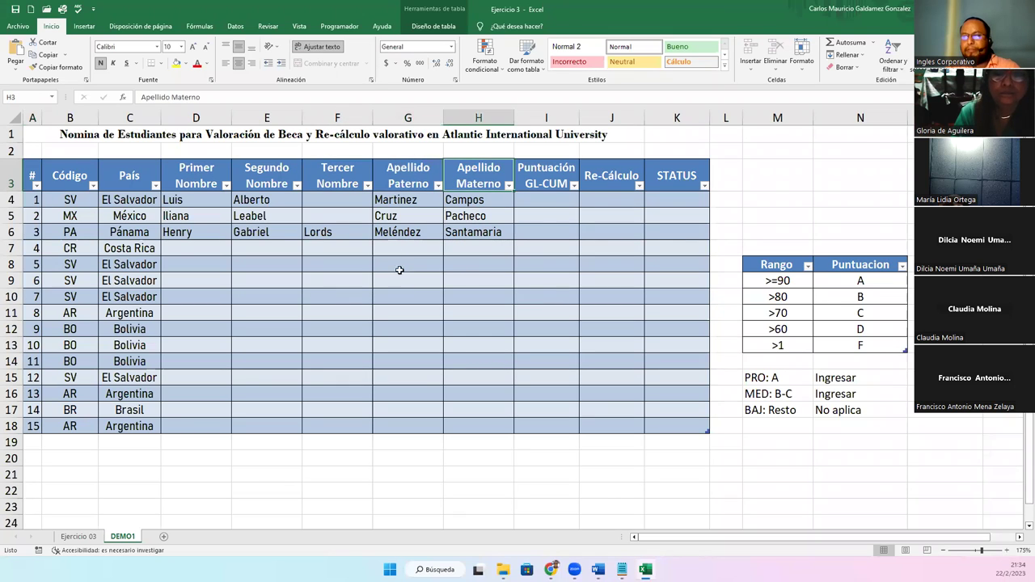
pyautogui.click(521, 177)
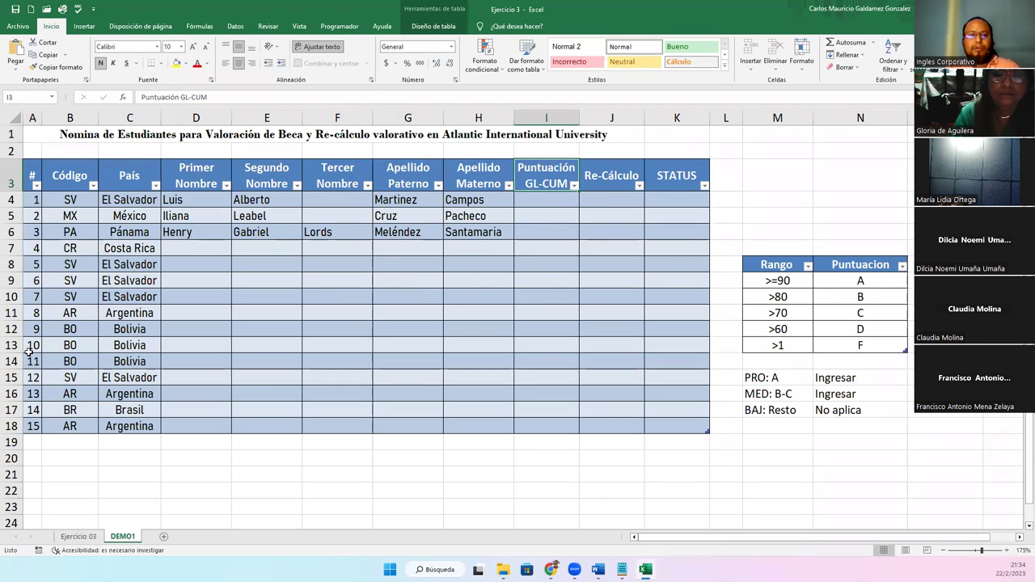
pyautogui.click(594, 186)
pyautogui.click(669, 171)
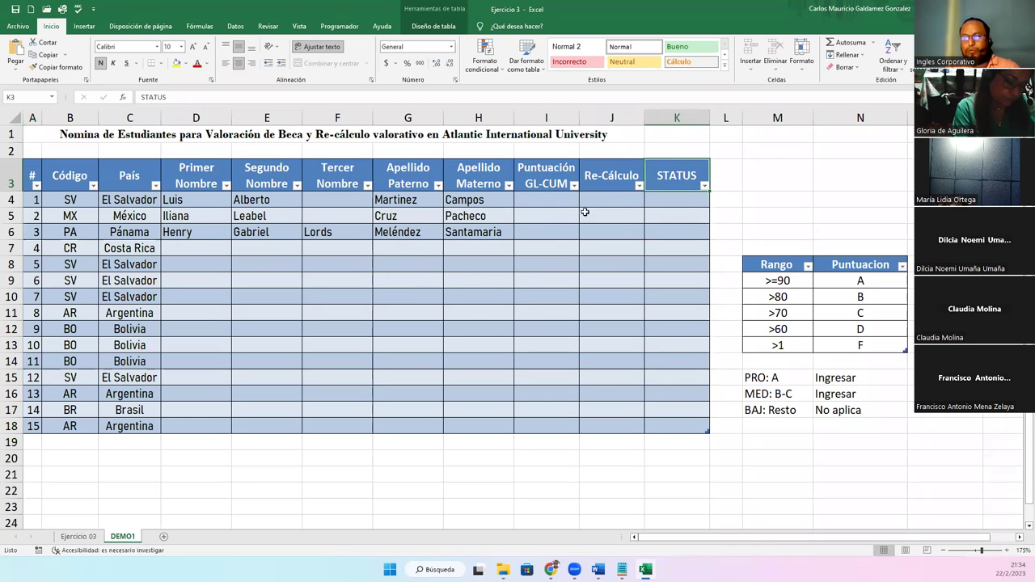
pyautogui.moveTo(536, 202); pyautogui.dragTo(538, 232)
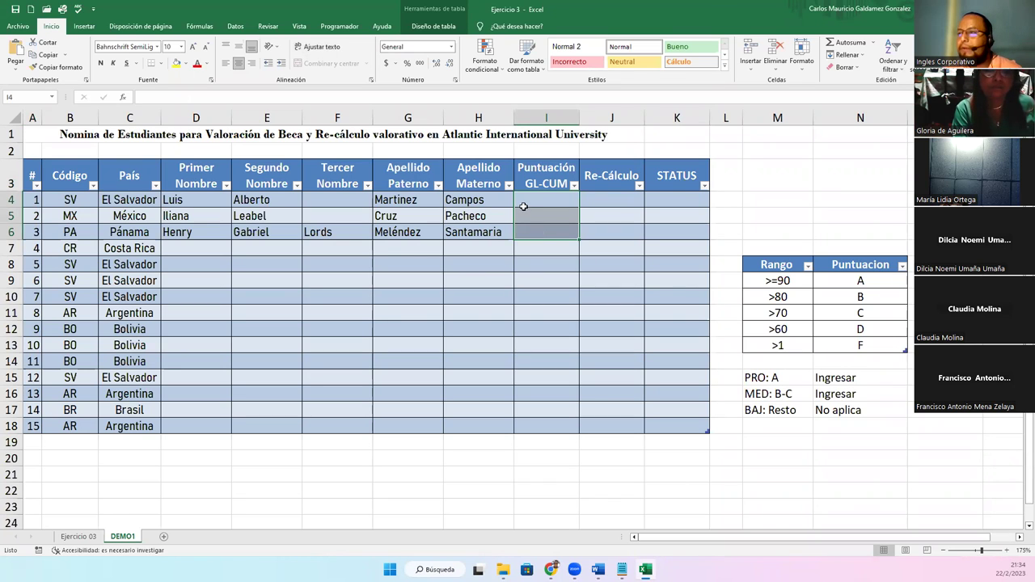
# Enter GL-CUM scores 91, 86 and 79 into cells I4, I5 and I6.
pyautogui.click(524, 207)
pyautogui.write('9')
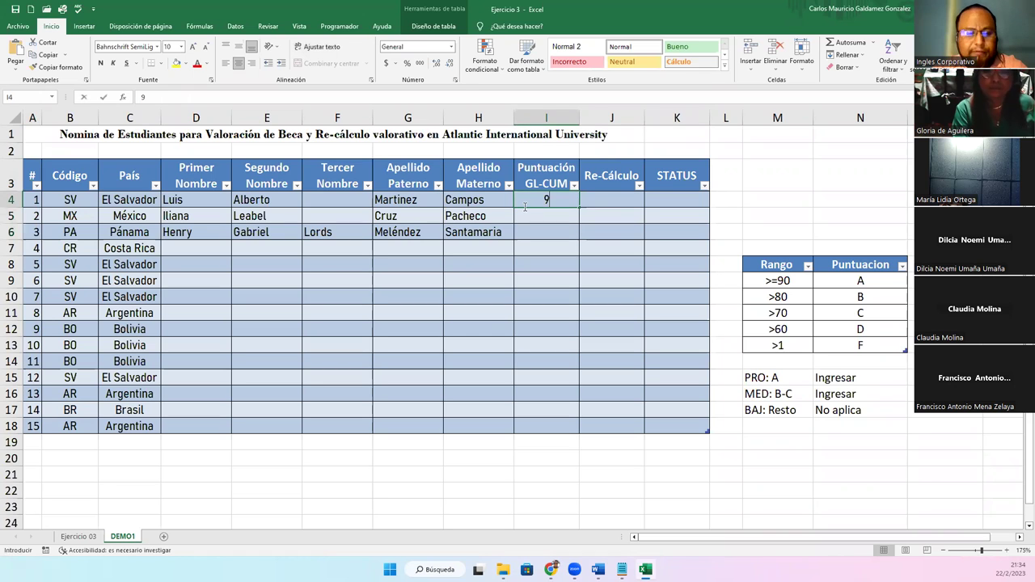
pyautogui.write('1')
pyautogui.press('Return')
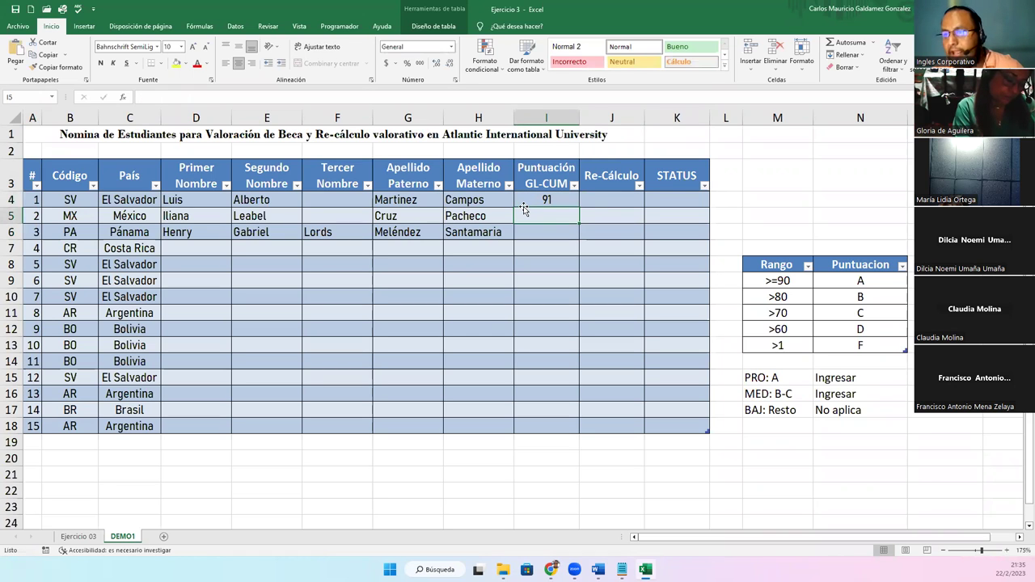
pyautogui.write('86')
pyautogui.press('Return')
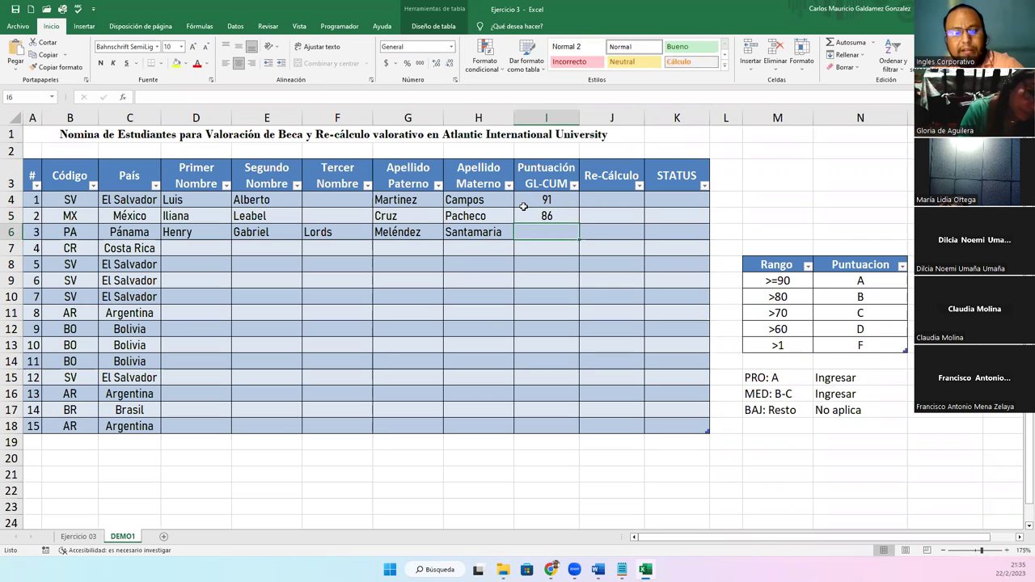
pyautogui.write('79')
pyautogui.press('Return')
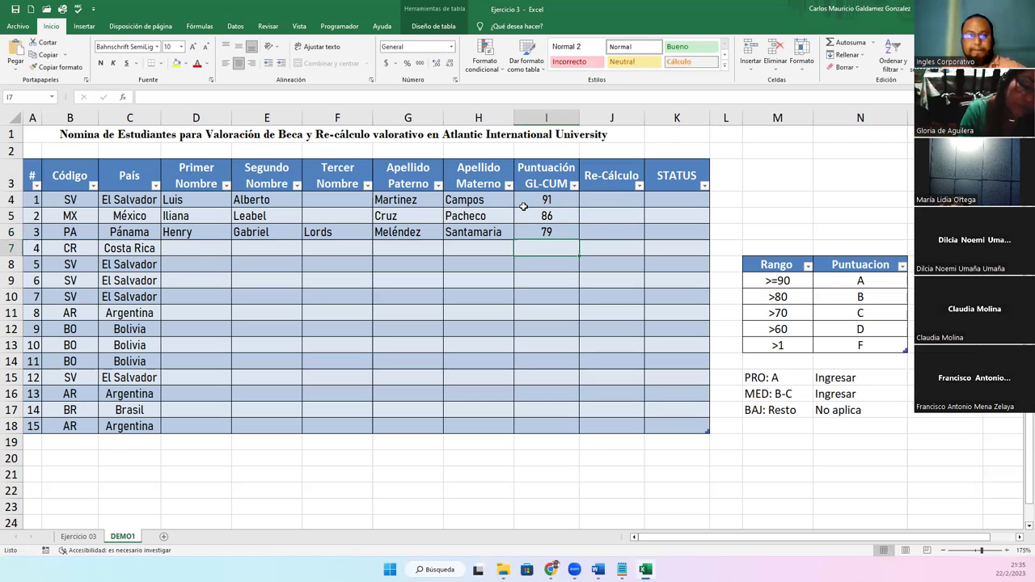
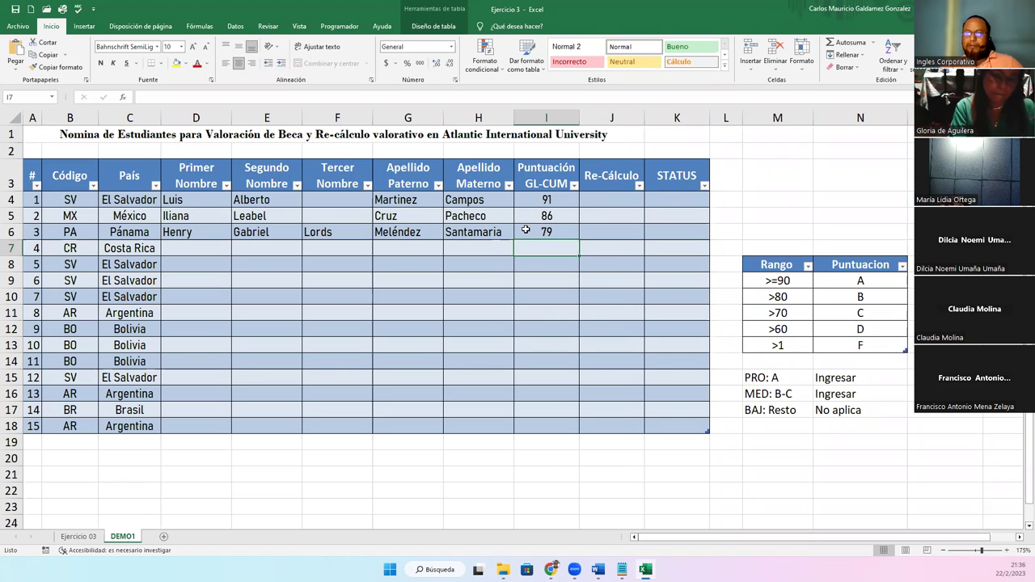
# Inspect the 79 score and the Rango/Puntuación grade table.
pyautogui.click(525, 232)
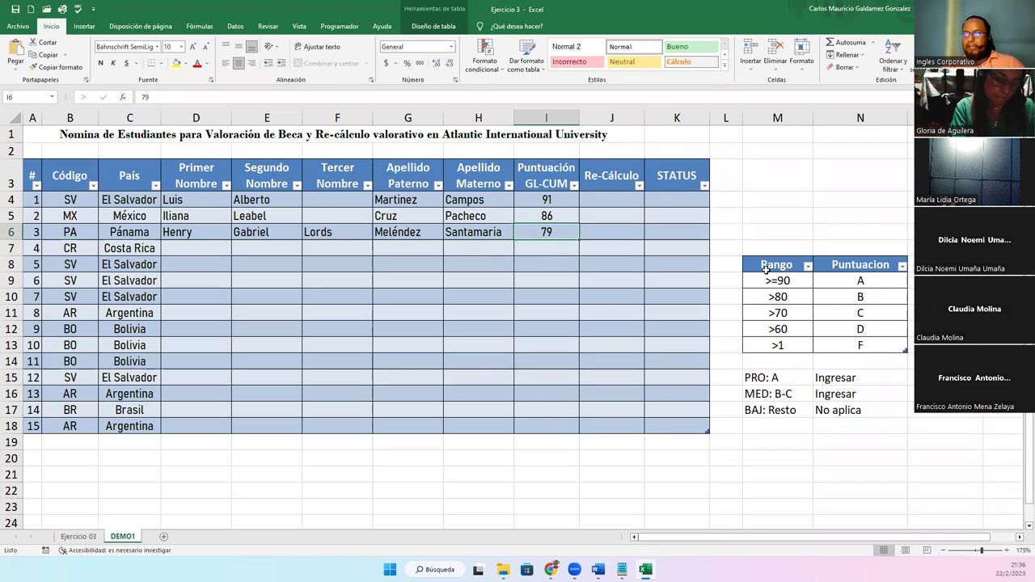
pyautogui.moveTo(766, 267); pyautogui.dragTo(839, 340)
pyautogui.click(840, 339)
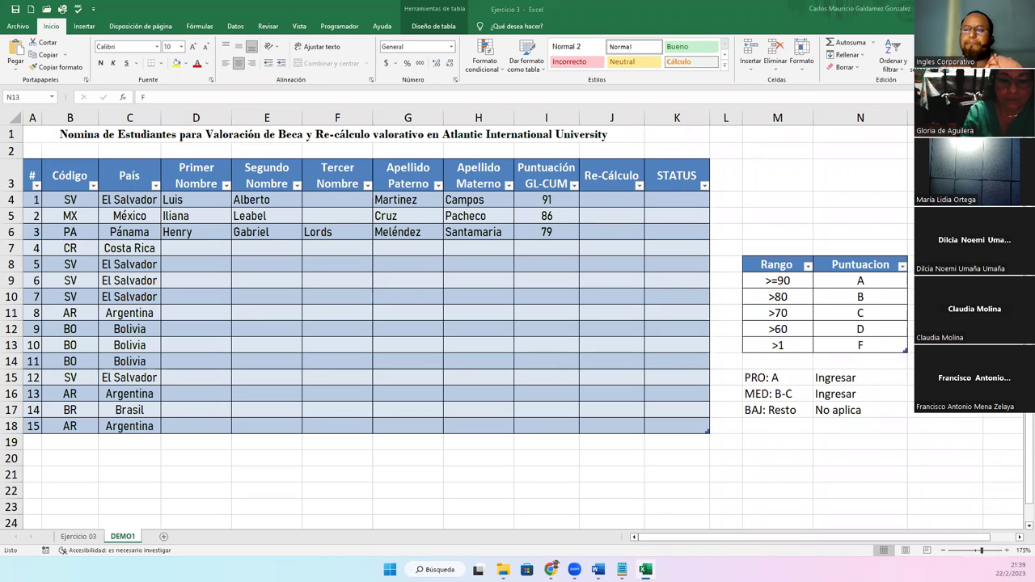
# Review the País and Código filter lists without applying any filter.
pyautogui.click(156, 187)
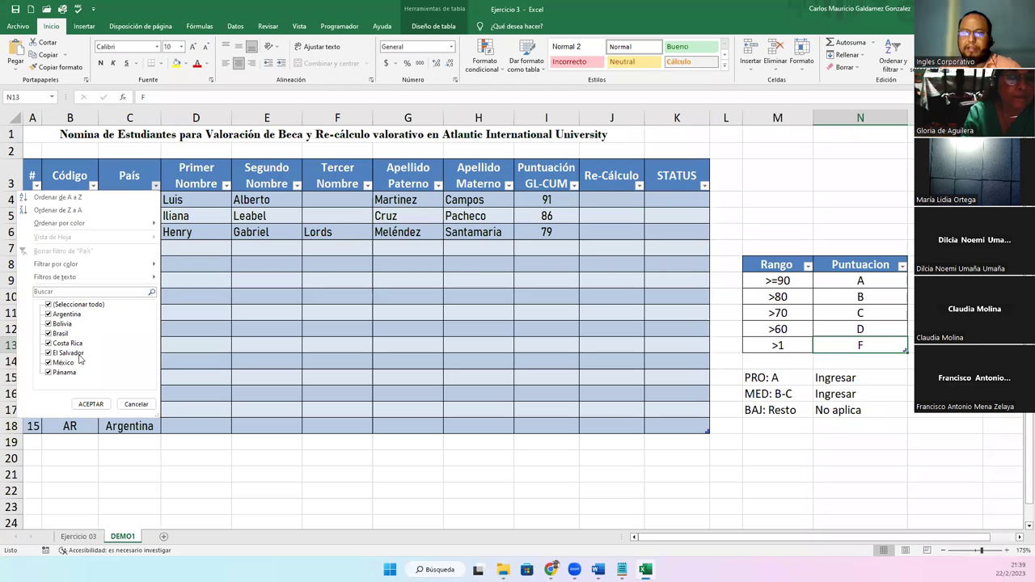
pyautogui.click(136, 405)
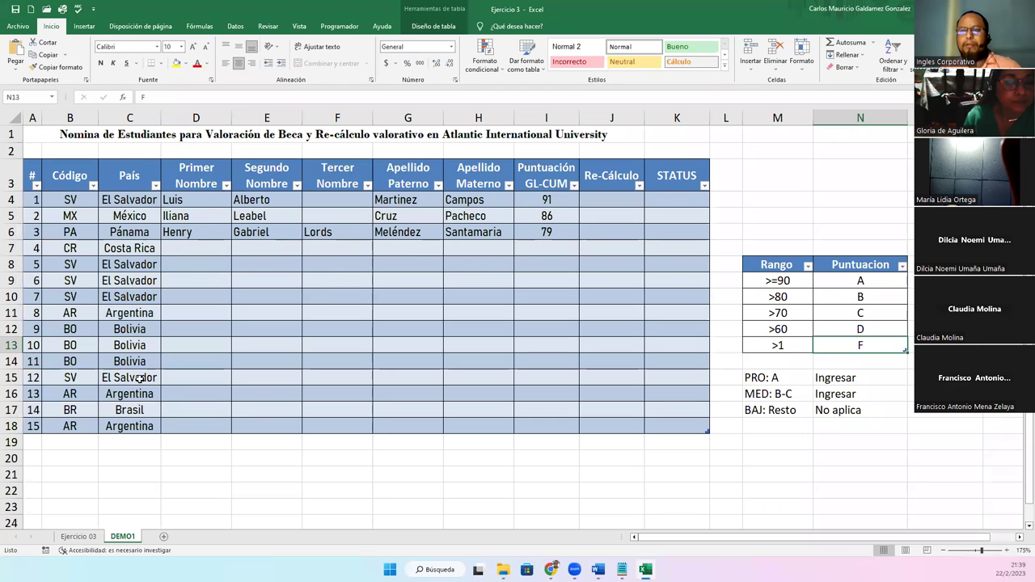
pyautogui.click(155, 186)
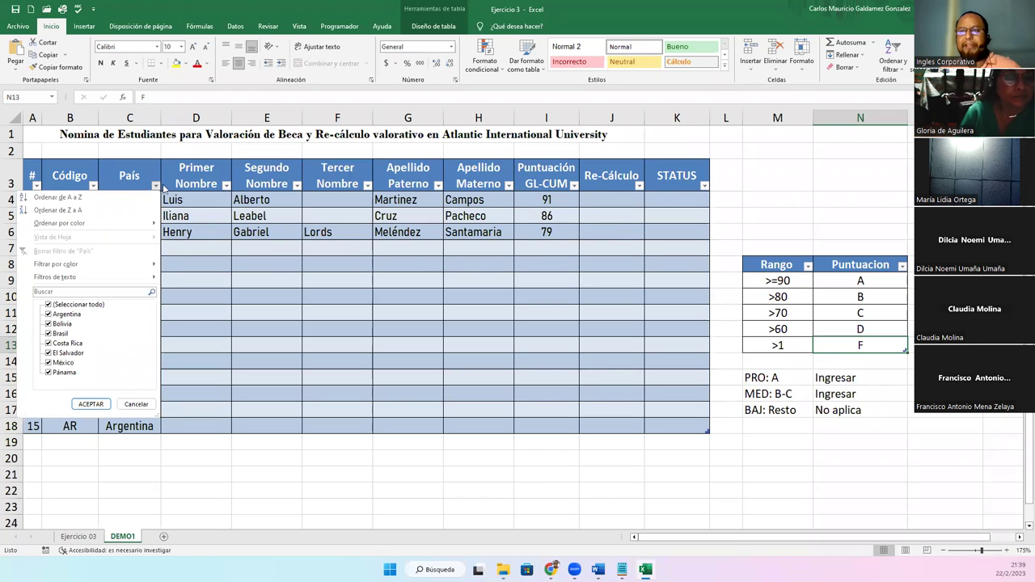
pyautogui.click(162, 187)
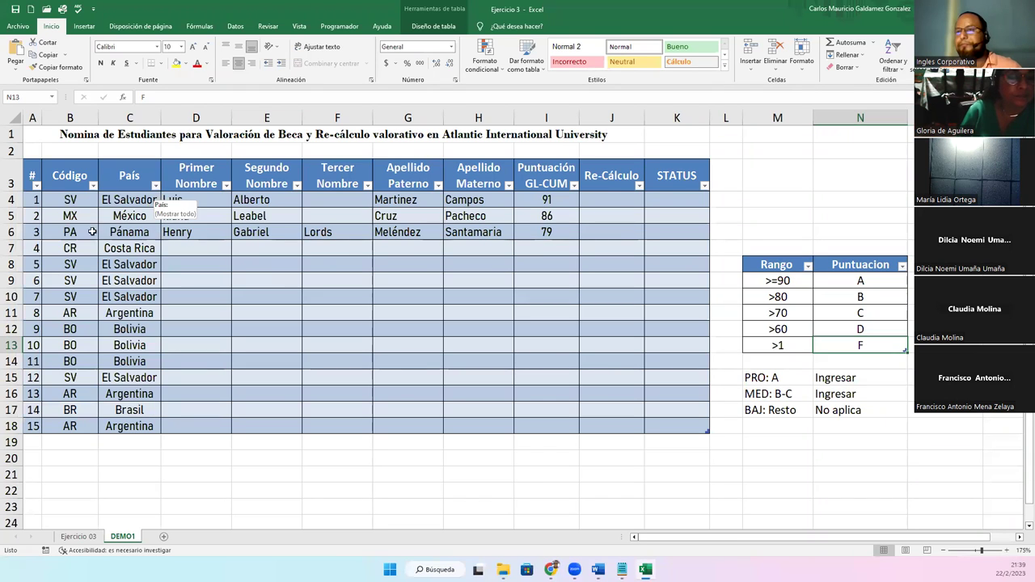
pyautogui.click(93, 186)
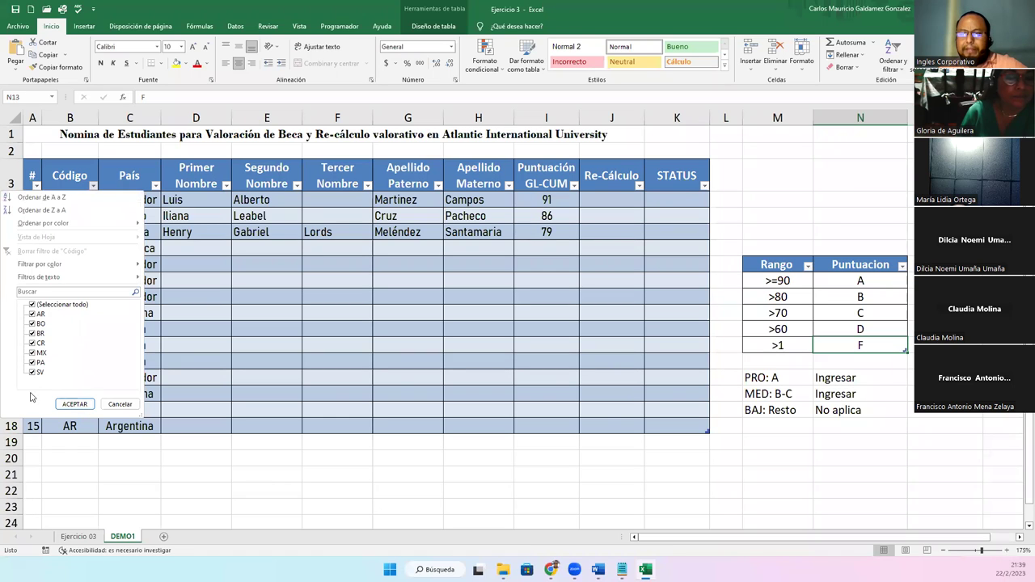
pyautogui.click(120, 403)
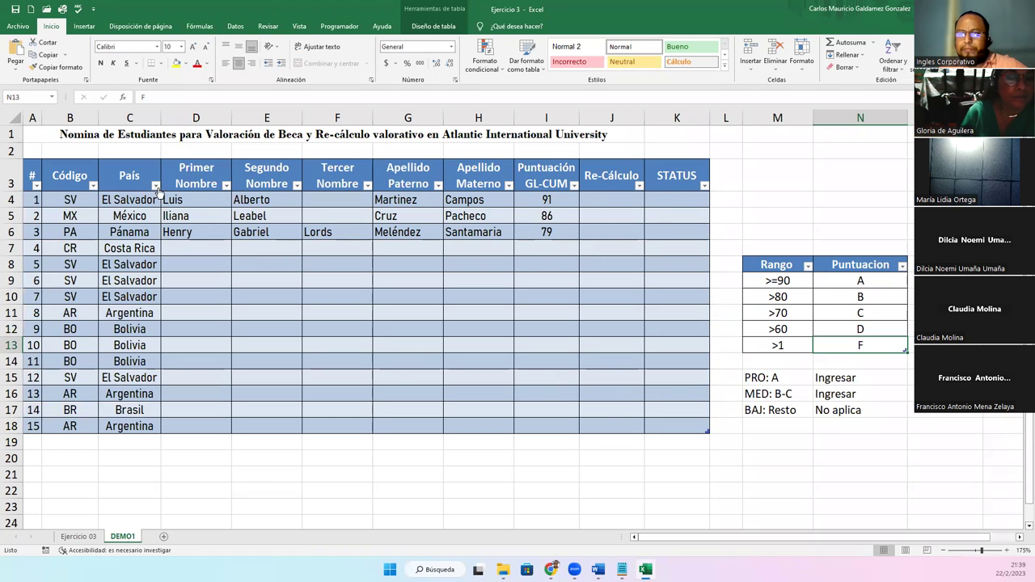
pyautogui.click(155, 186)
pyautogui.click(158, 191)
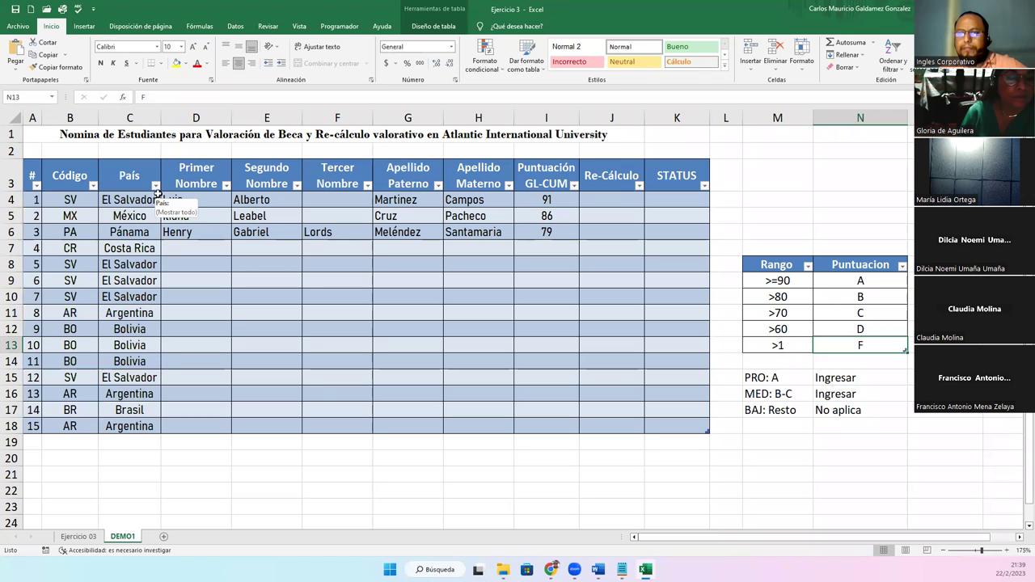
pyautogui.click(92, 188)
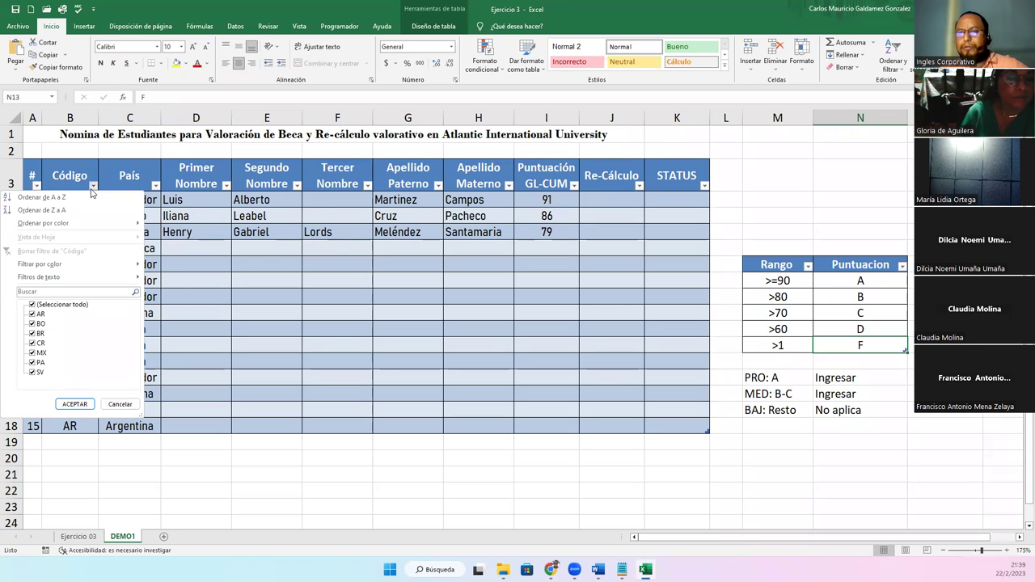
pyautogui.press('Escape')
pyautogui.click(176, 296)
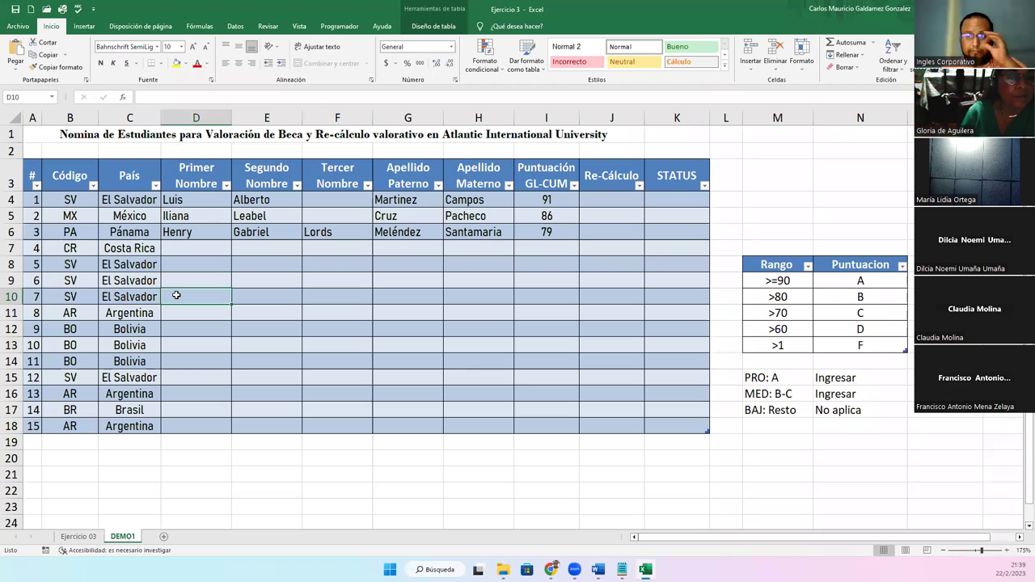
# Select the whole student table through STATUS and review its table design options.
pyautogui.moveTo(32, 168)
pyautogui.mouseDown()
pyautogui.moveTo(539, 364)
pyautogui.moveTo(621, 417)
pyautogui.mouseUp()
pyautogui.moveTo(650, 424); pyautogui.dragTo(653, 424)
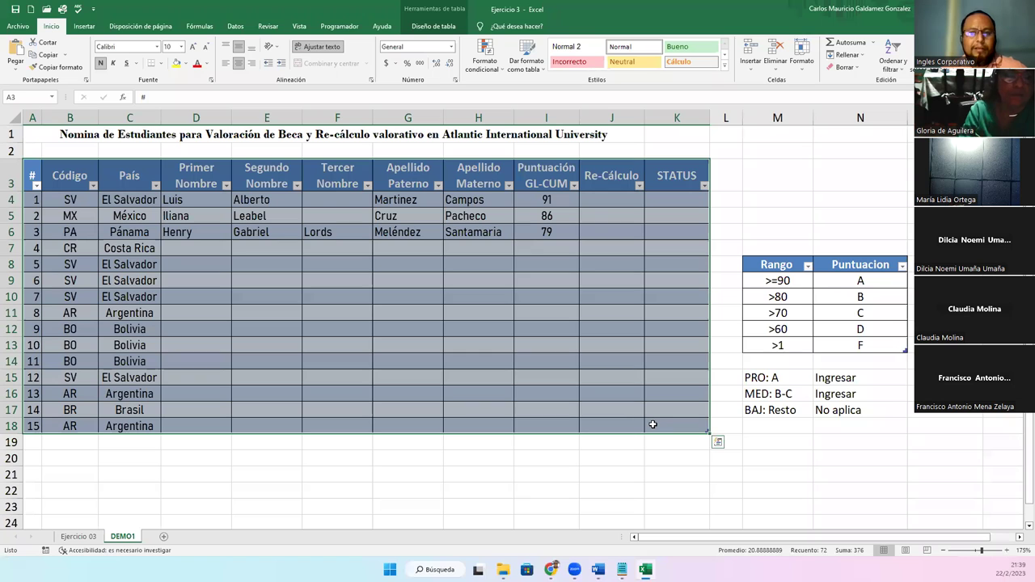
pyautogui.click(178, 180)
pyautogui.click(428, 28)
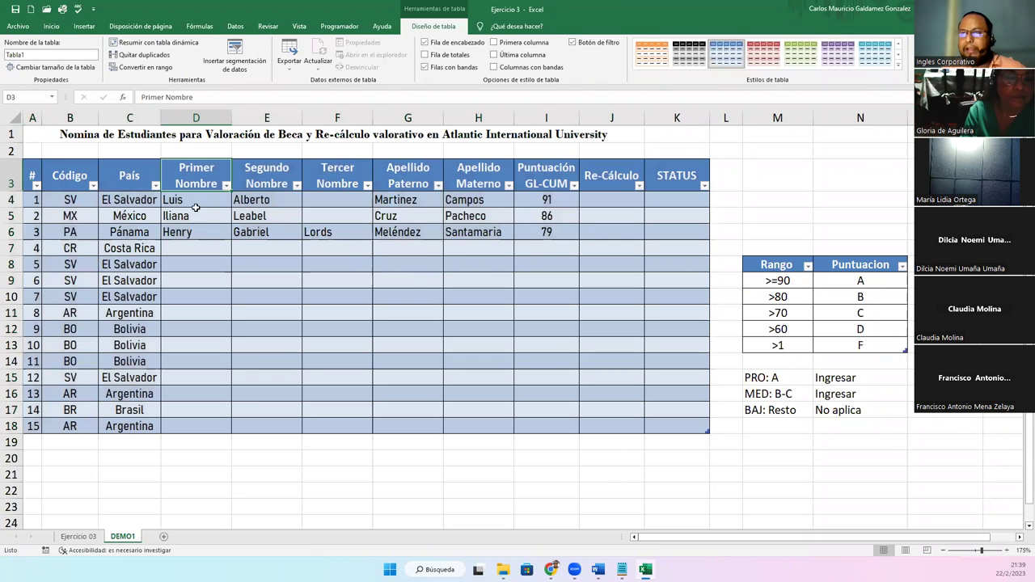
pyautogui.moveTo(32, 173); pyautogui.dragTo(675, 420)
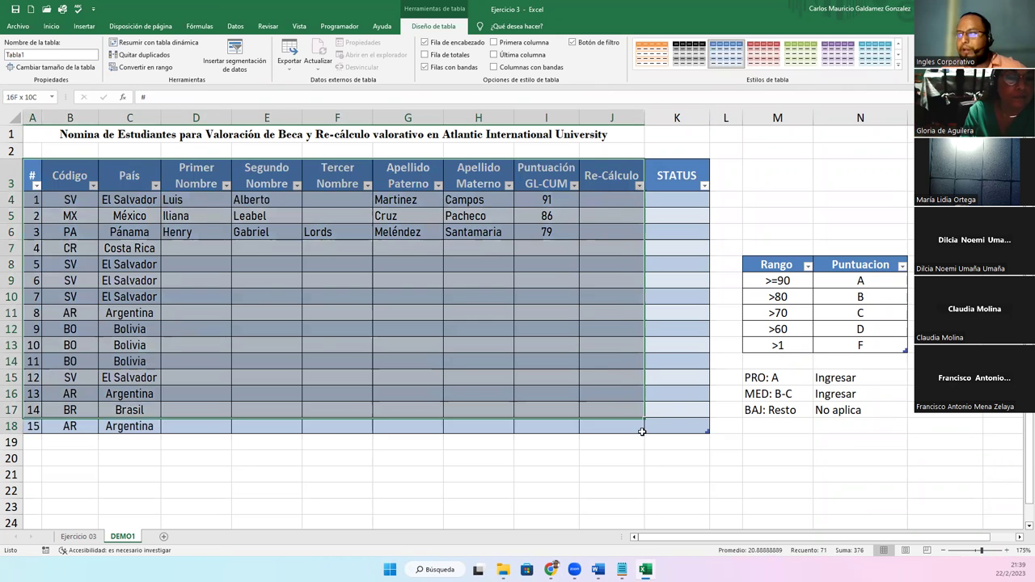
pyautogui.click(410, 389)
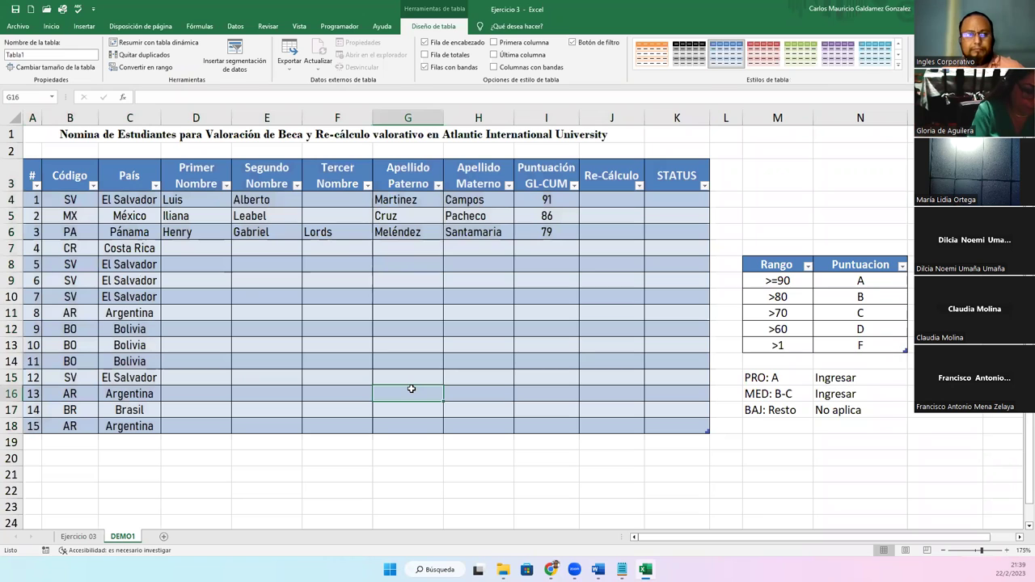
# Check the empty Primer Nombre and Segundo Nombre cells in rows 7 to 13.
pyautogui.click(168, 250)
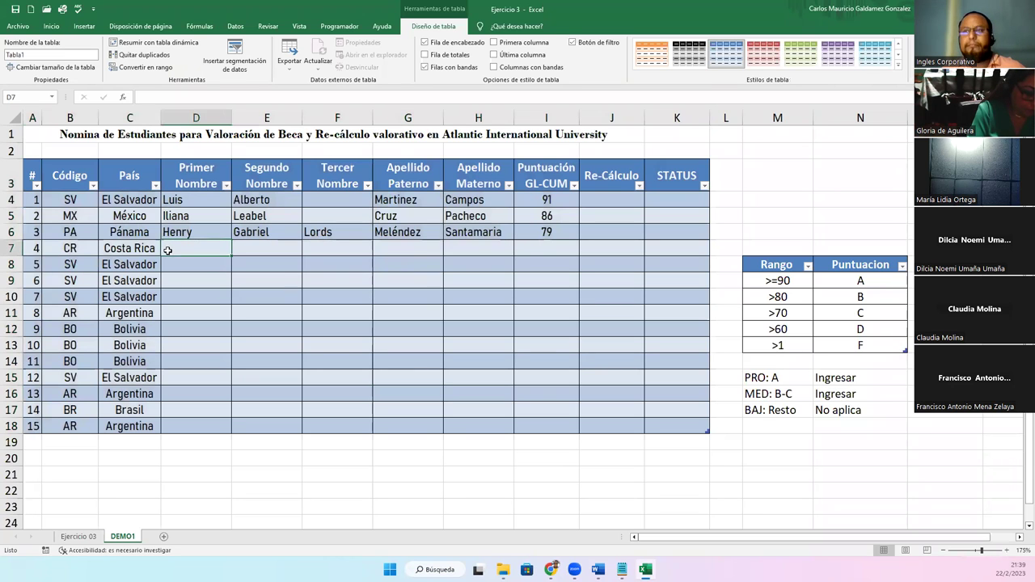
pyautogui.click(84, 26)
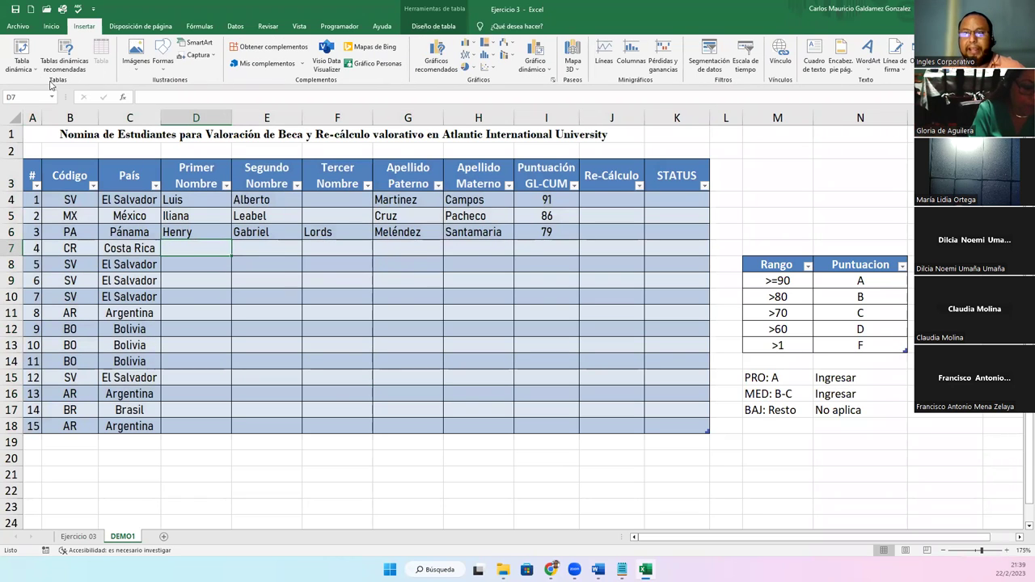
pyautogui.click(51, 26)
pyautogui.click(241, 299)
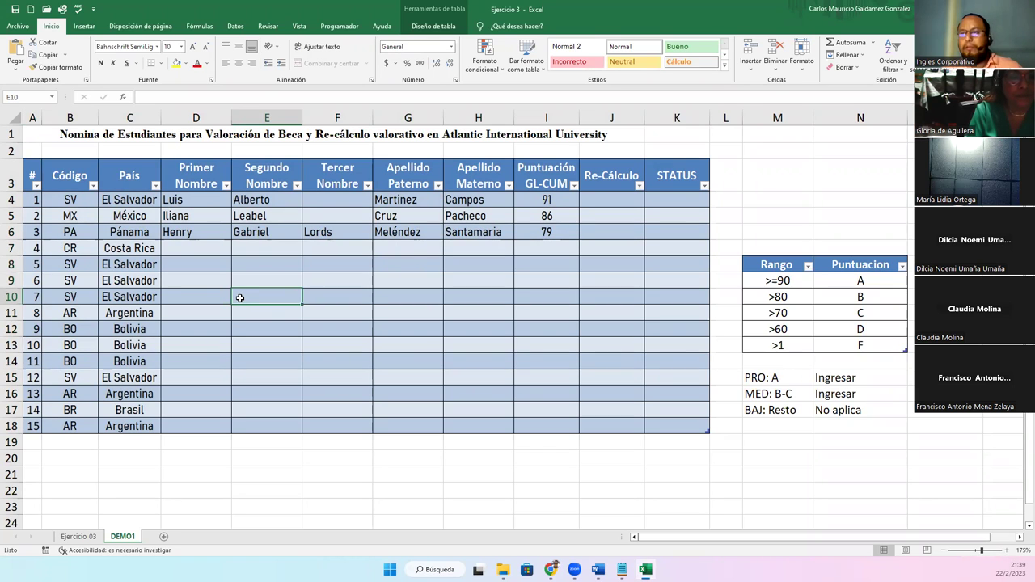
pyautogui.click(193, 293)
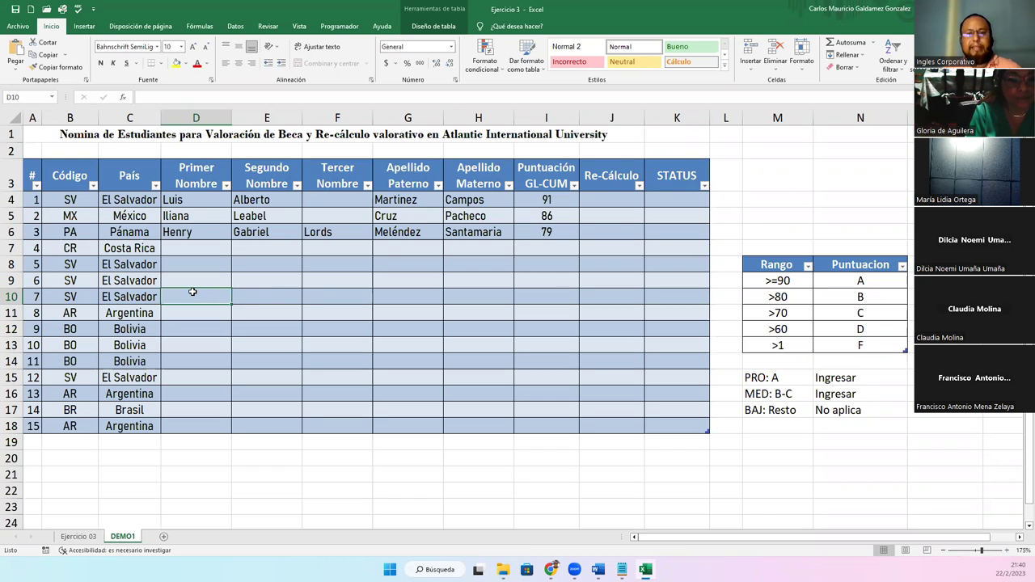
pyautogui.click(188, 276)
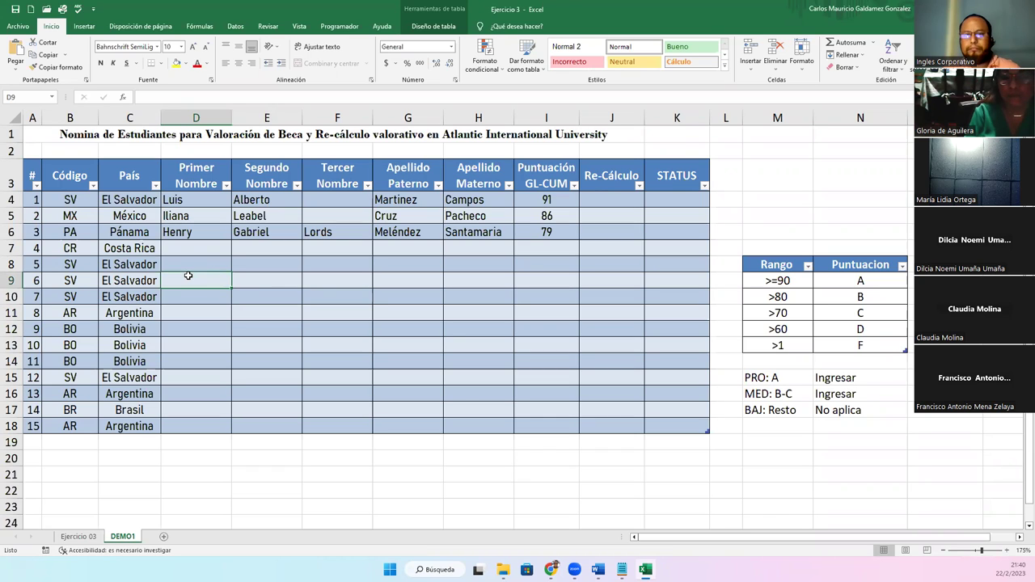
pyautogui.click(182, 263)
pyautogui.click(182, 248)
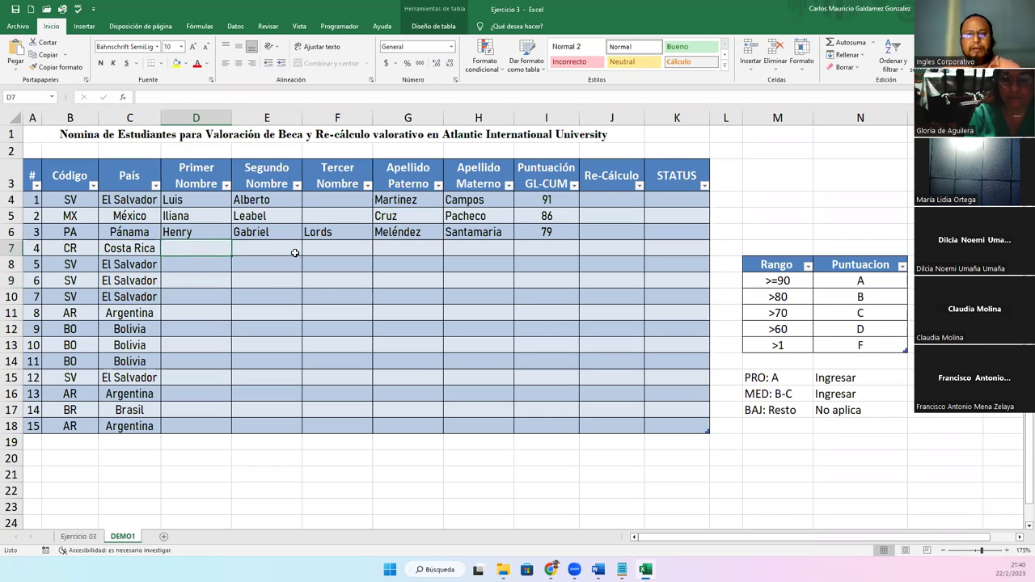
pyautogui.click(251, 282)
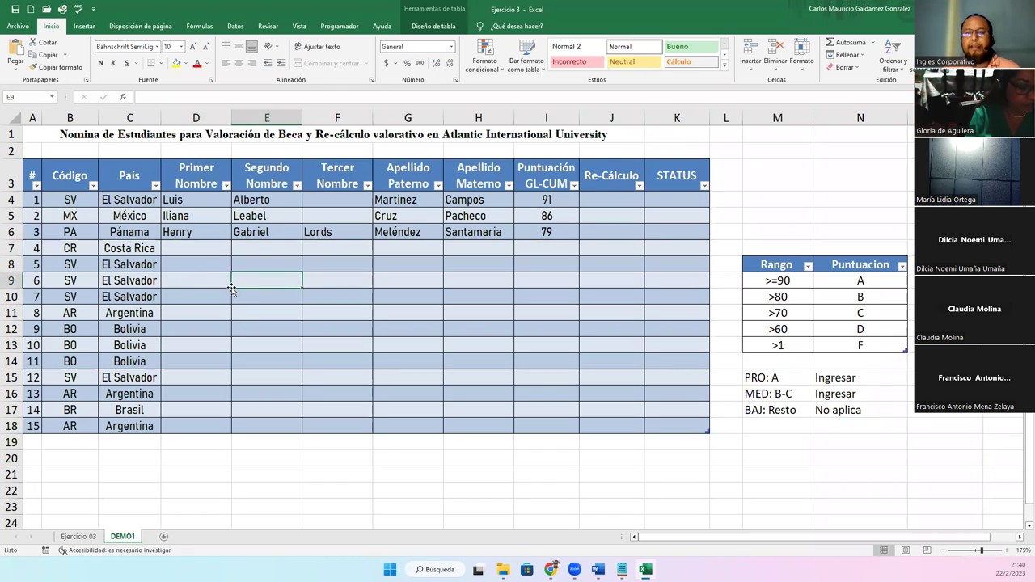
pyautogui.click(185, 285)
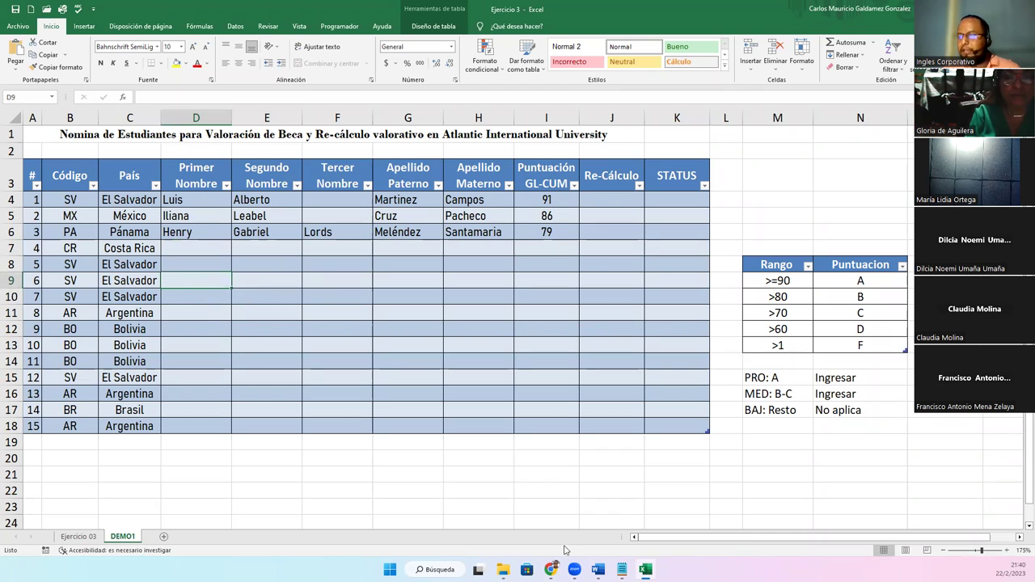
pyautogui.click(253, 343)
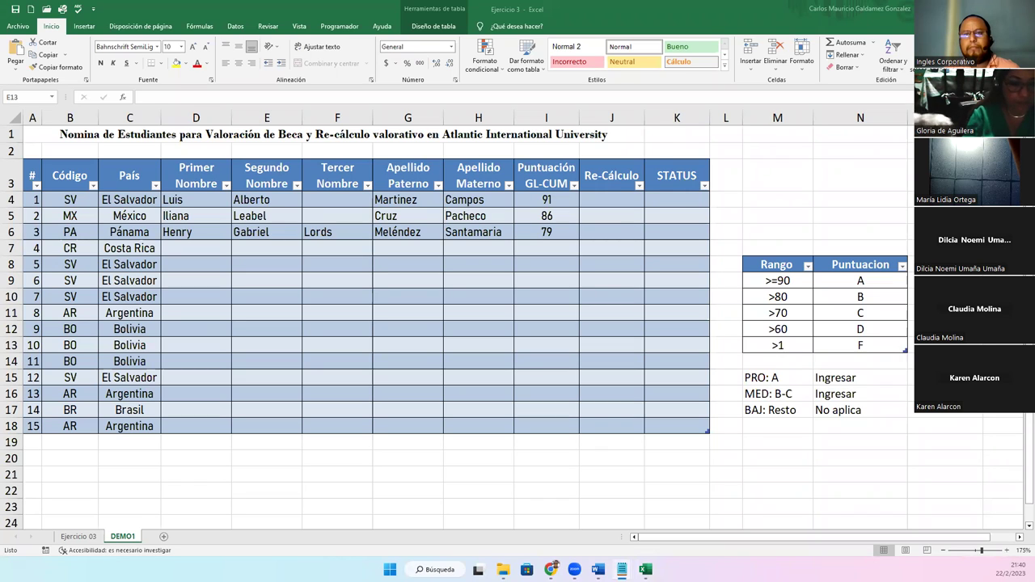
pyautogui.click(267, 345)
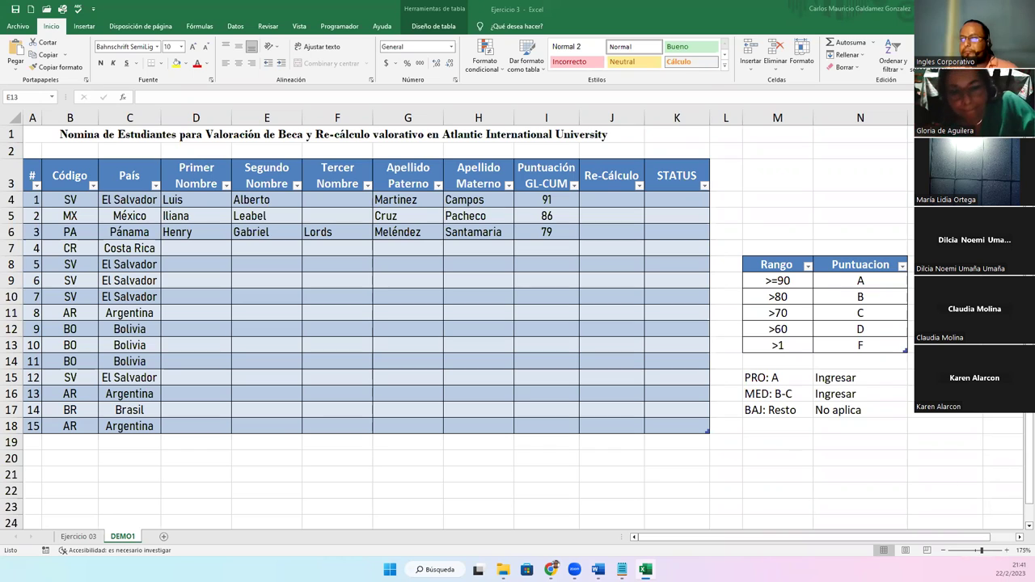
# Review the grade thresholds (>=90, >80, >70) and the Re-Cálculo column cells.
pyautogui.moveTo(778, 267); pyautogui.dragTo(869, 346)
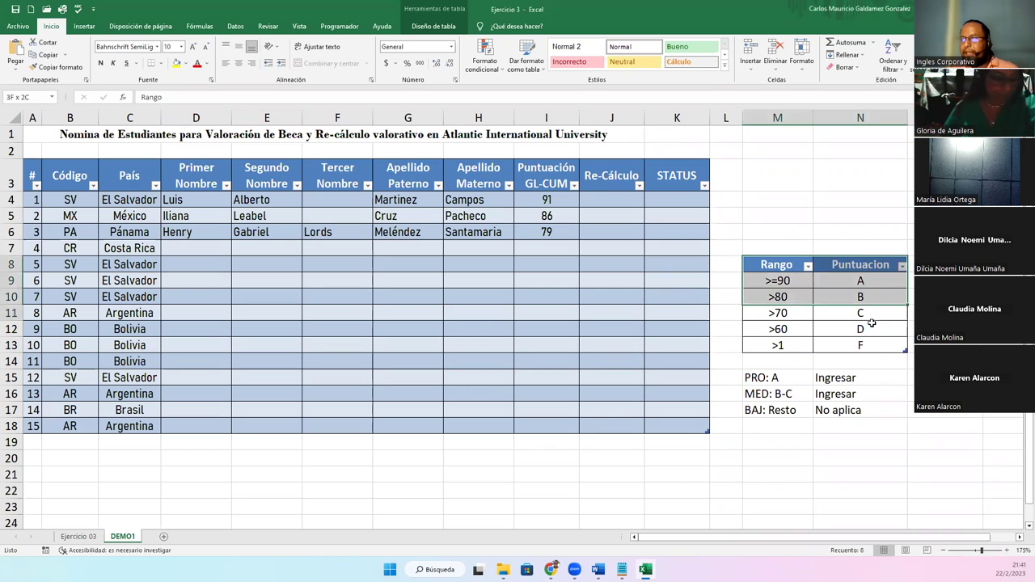
pyautogui.moveTo(778, 267)
pyautogui.mouseDown()
pyautogui.moveTo(877, 298)
pyautogui.moveTo(877, 343)
pyautogui.mouseUp()
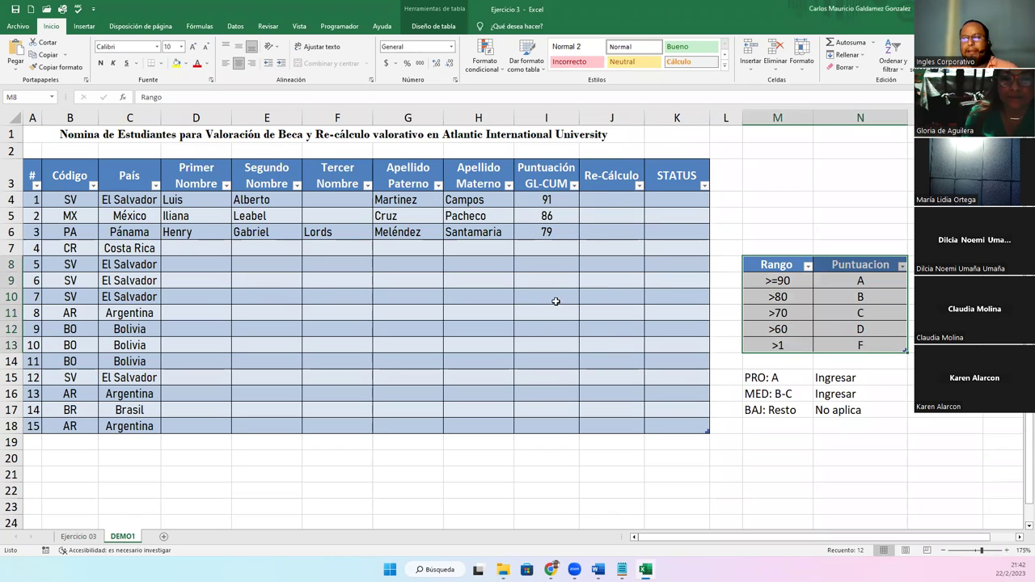
pyautogui.click(775, 315)
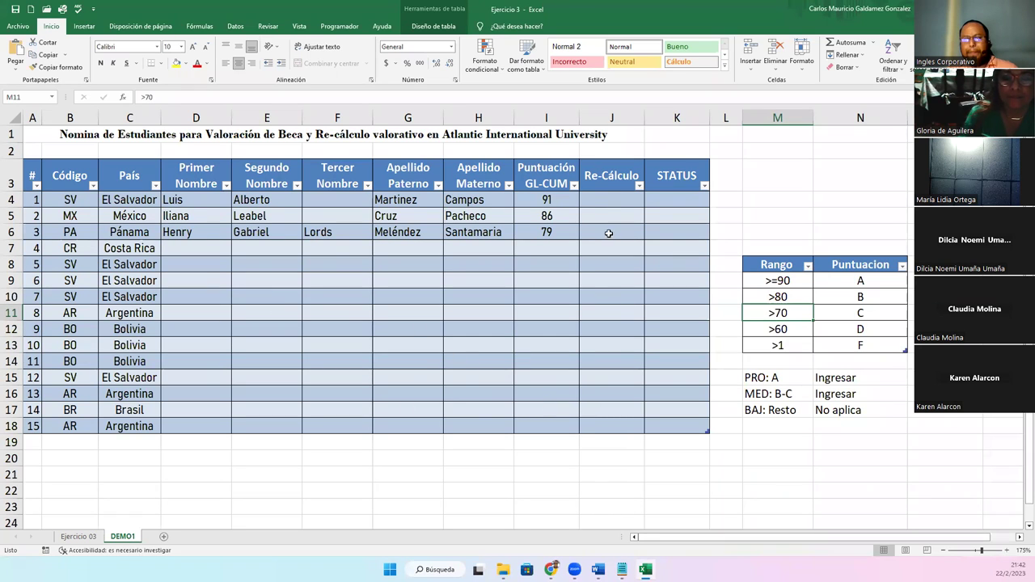
pyautogui.click(605, 214)
pyautogui.moveTo(605, 195); pyautogui.dragTo(611, 427)
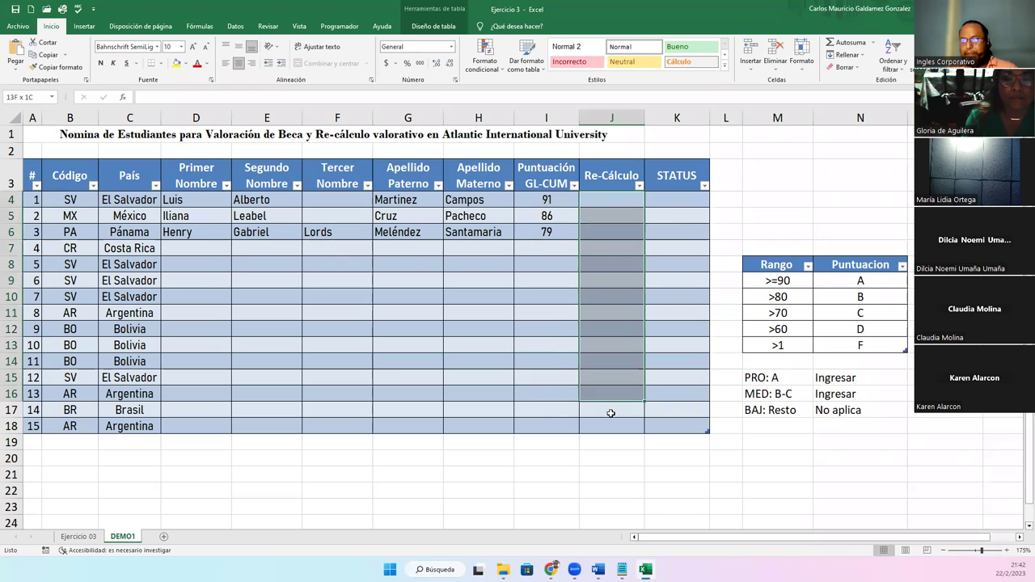
# Format M15:N17 (PRO, MED, BAJ) as a light-style table without headers.
pyautogui.click(797, 383)
pyautogui.moveTo(797, 384); pyautogui.dragTo(856, 410)
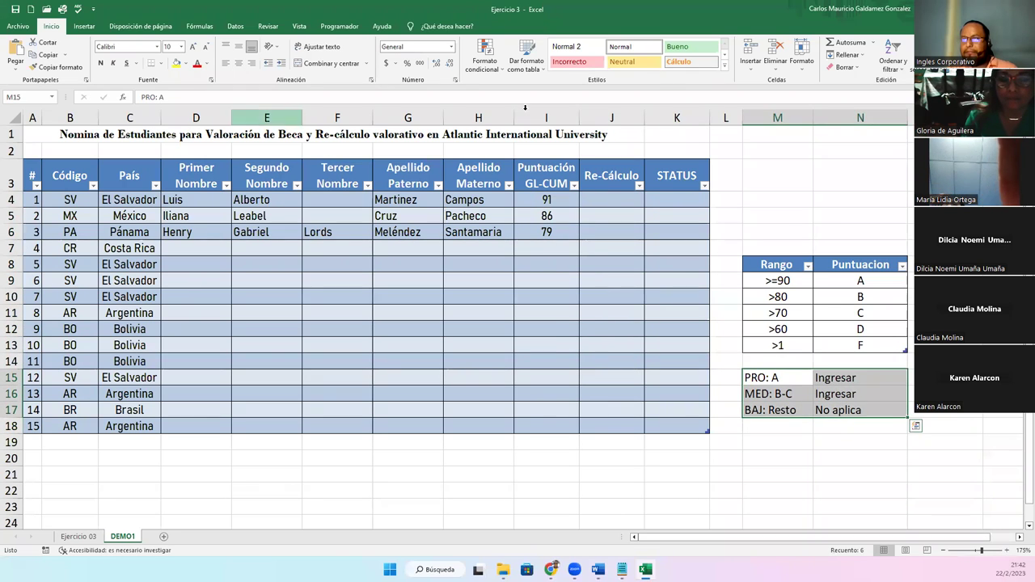
pyautogui.click(527, 55)
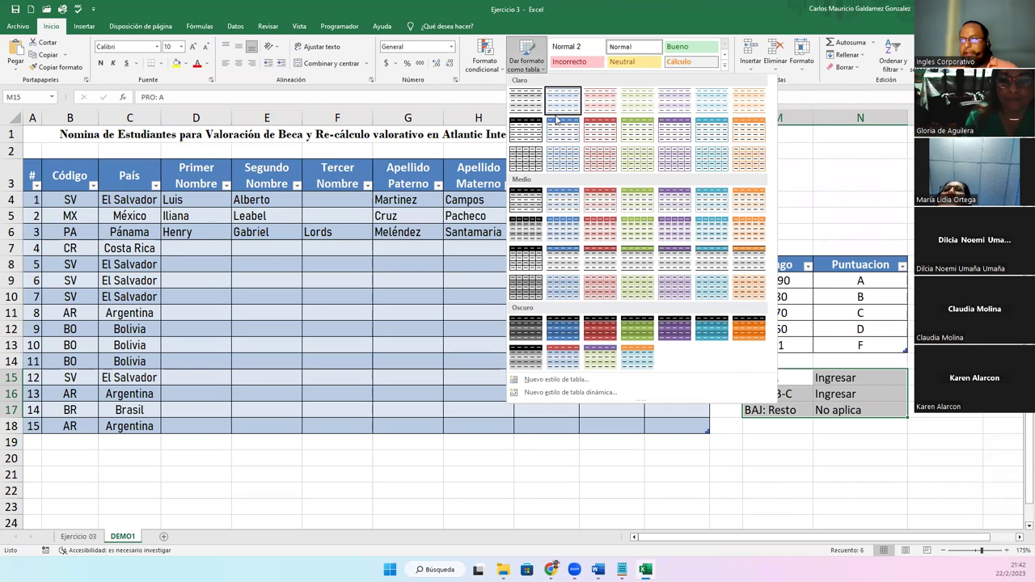
pyautogui.click(557, 131)
pyautogui.click(417, 279)
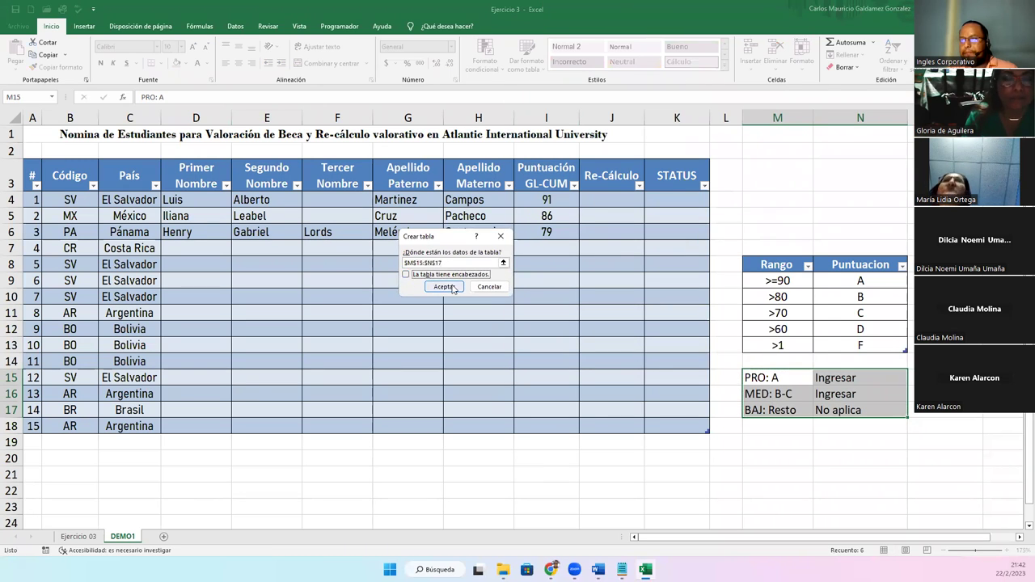
pyautogui.click(444, 287)
pyautogui.click(793, 379)
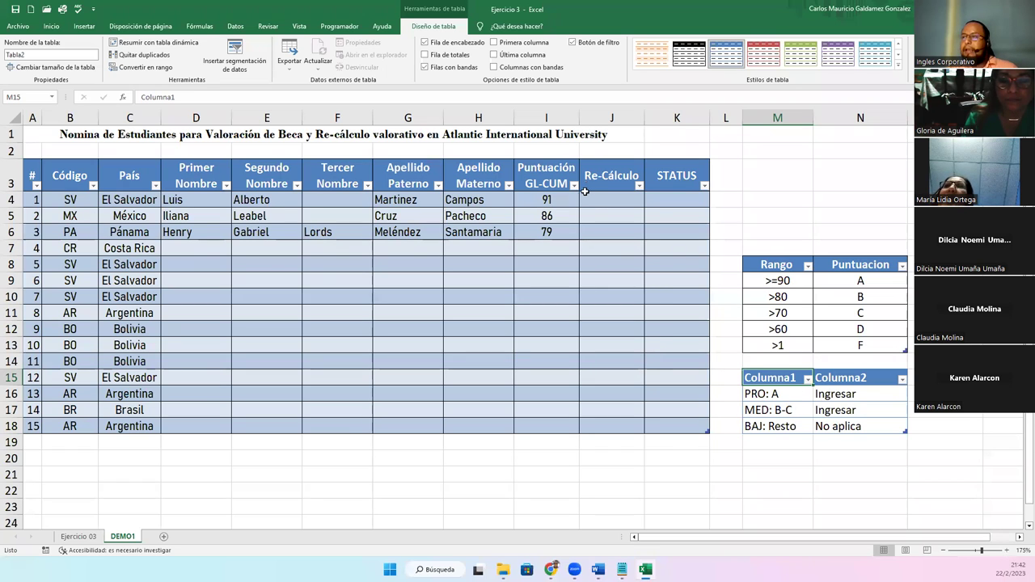
pyautogui.moveTo(596, 204); pyautogui.dragTo(611, 425)
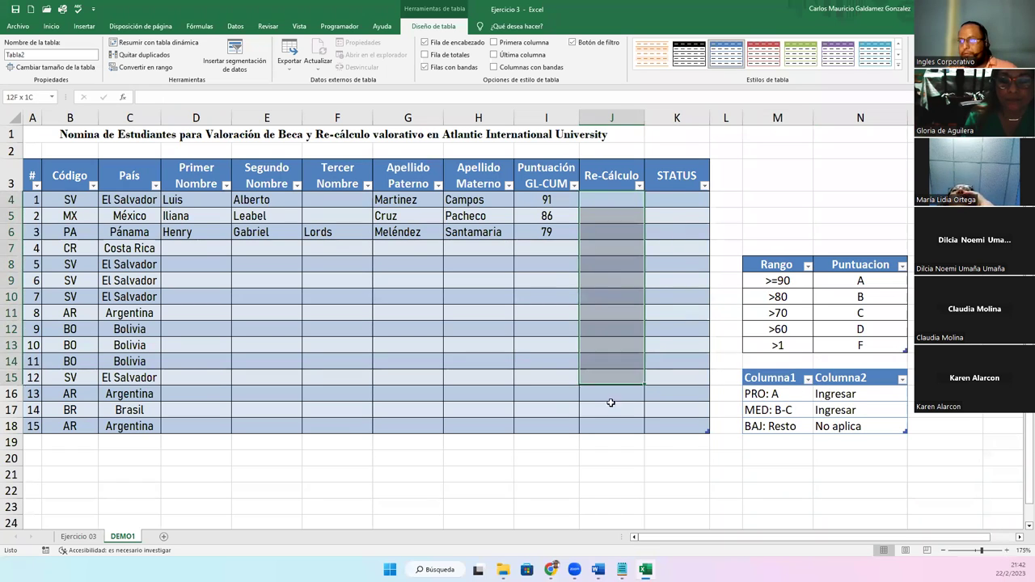
pyautogui.moveTo(530, 202); pyautogui.dragTo(530, 234)
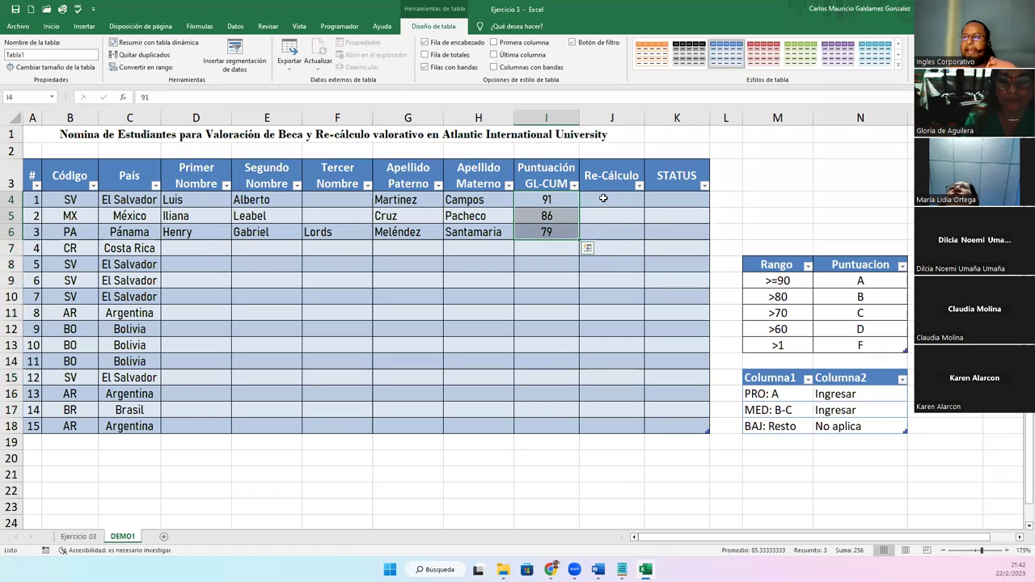
pyautogui.moveTo(603, 203); pyautogui.dragTo(604, 425)
pyautogui.moveTo(832, 280)
pyautogui.mouseDown()
pyautogui.moveTo(832, 346)
pyautogui.moveTo(772, 345)
pyautogui.mouseUp()
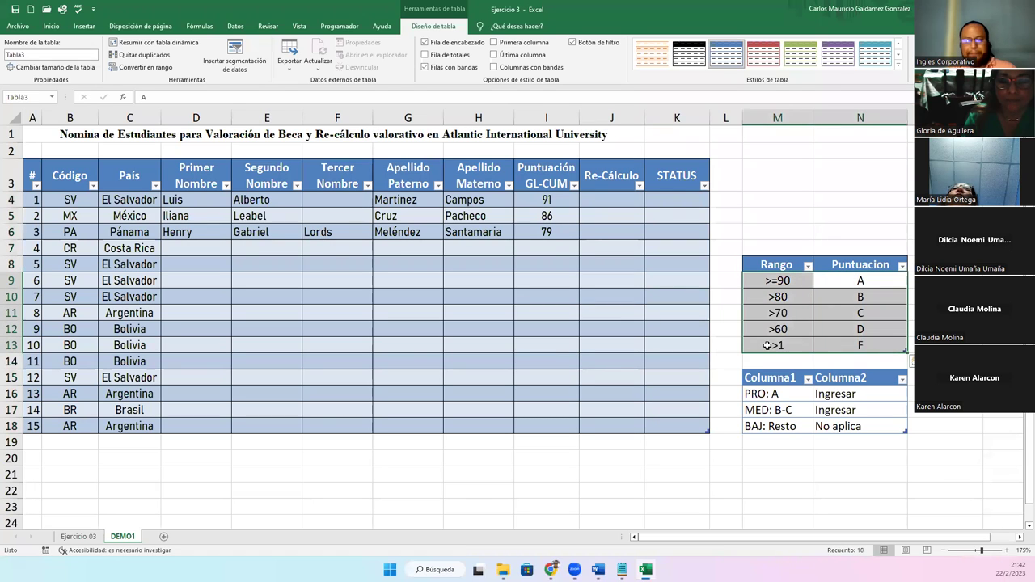
pyautogui.click(765, 281)
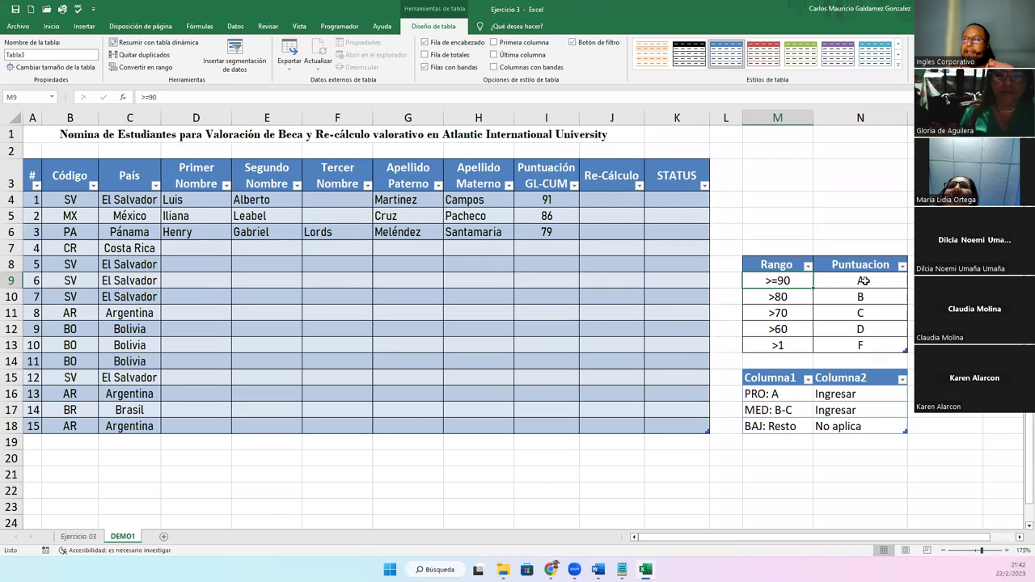
pyautogui.click(761, 299)
pyautogui.click(871, 296)
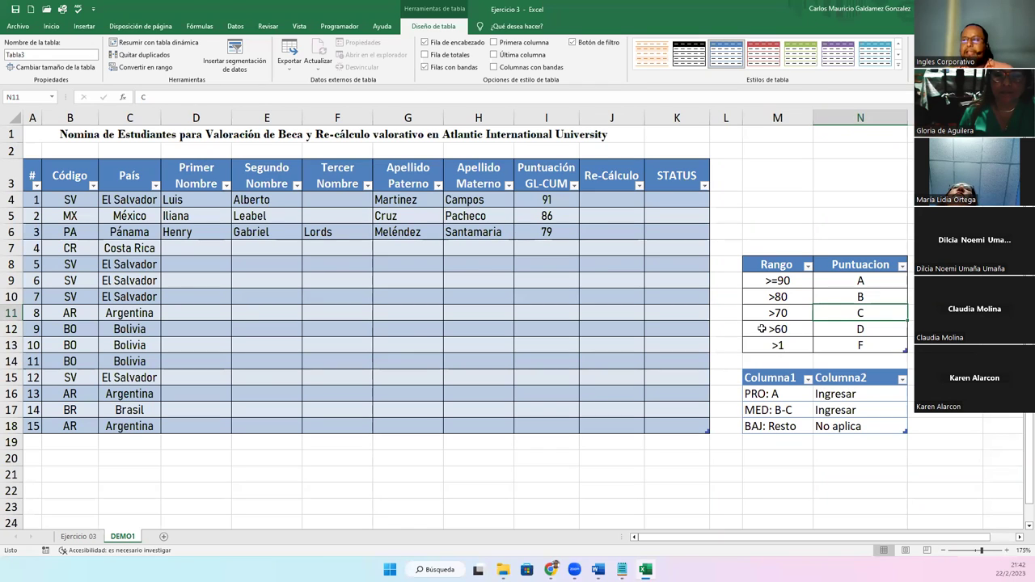
pyautogui.click(760, 329)
pyautogui.click(859, 331)
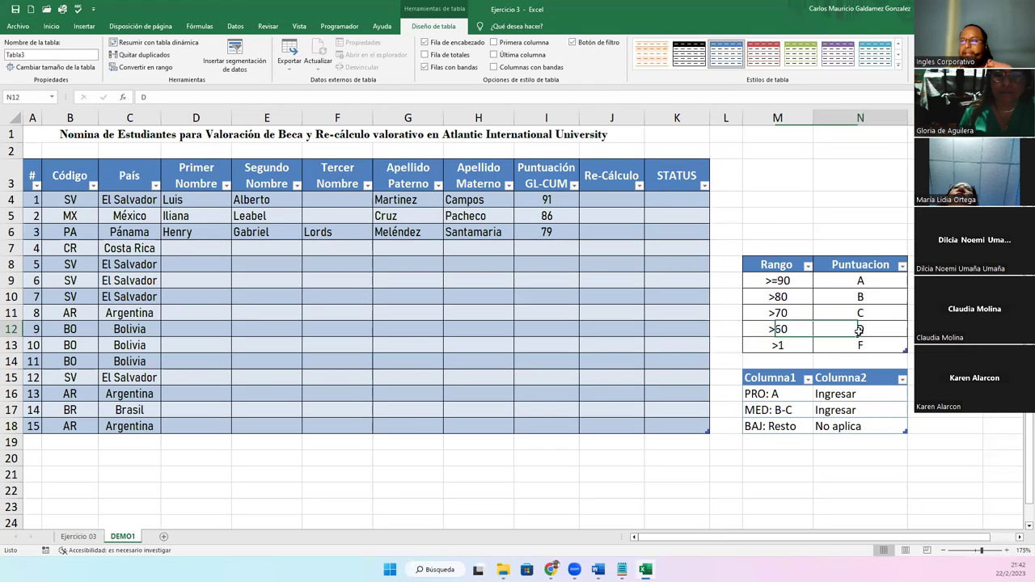
pyautogui.click(761, 349)
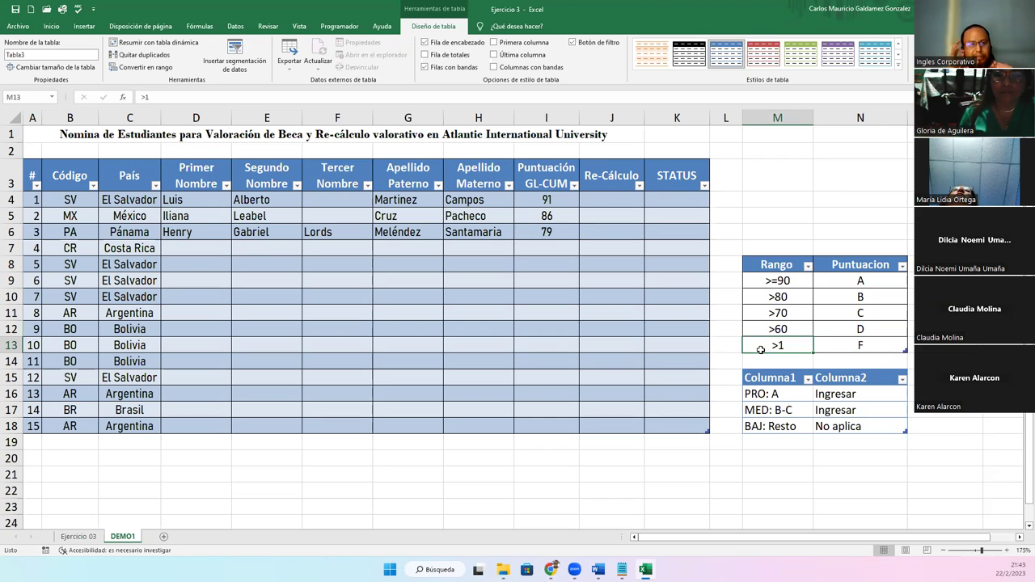
pyautogui.click(858, 345)
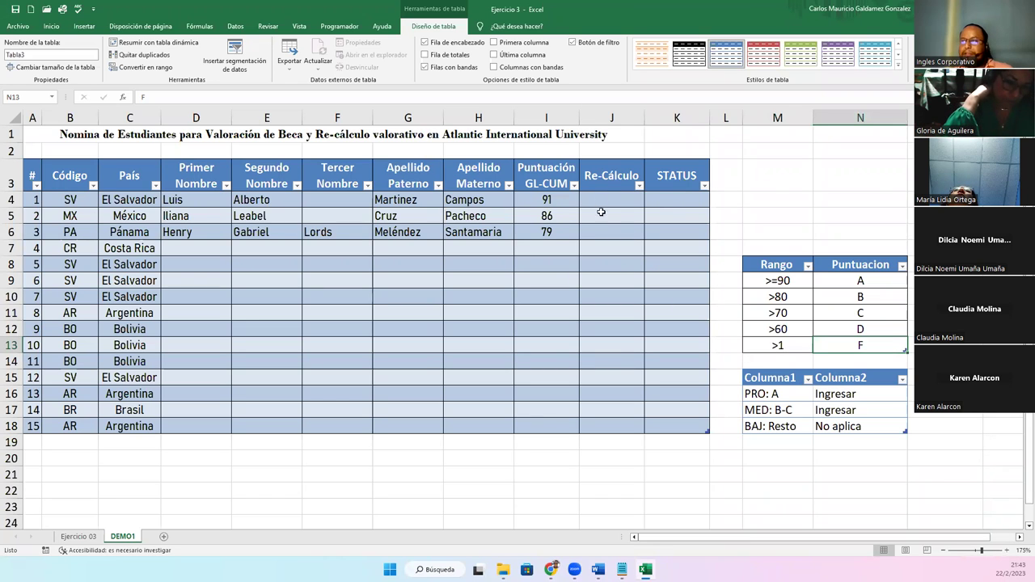
pyautogui.moveTo(601, 206); pyautogui.dragTo(601, 419)
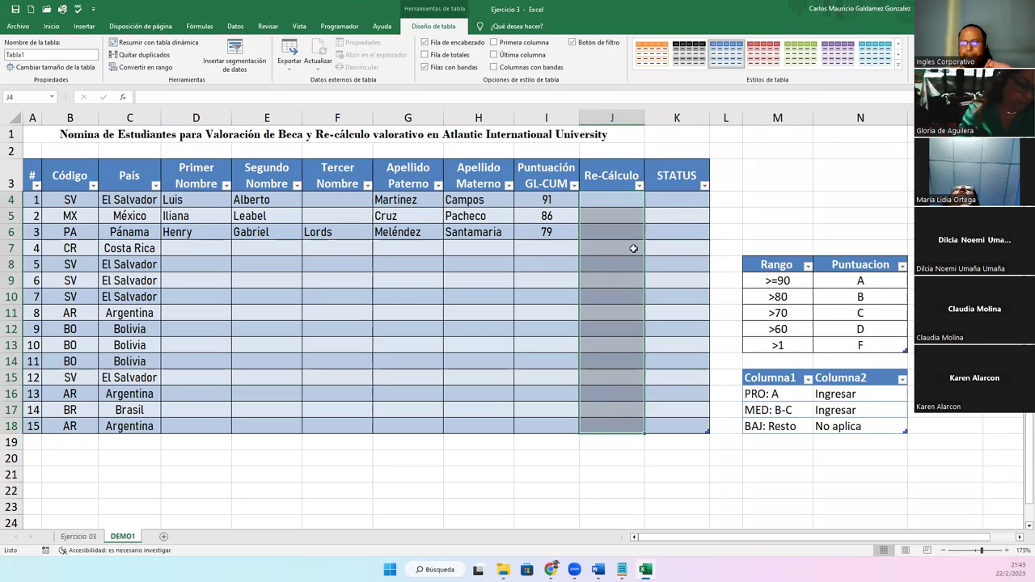
pyautogui.click(624, 199)
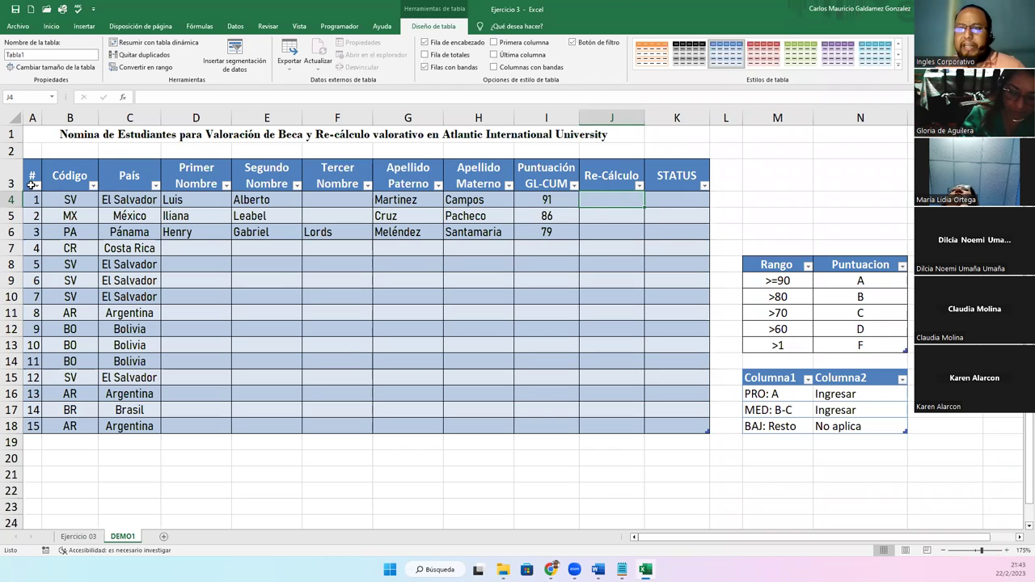
pyautogui.moveTo(31, 179); pyautogui.dragTo(130, 179)
pyautogui.moveTo(349, 208); pyautogui.dragTo(663, 425)
pyautogui.click(83, 29)
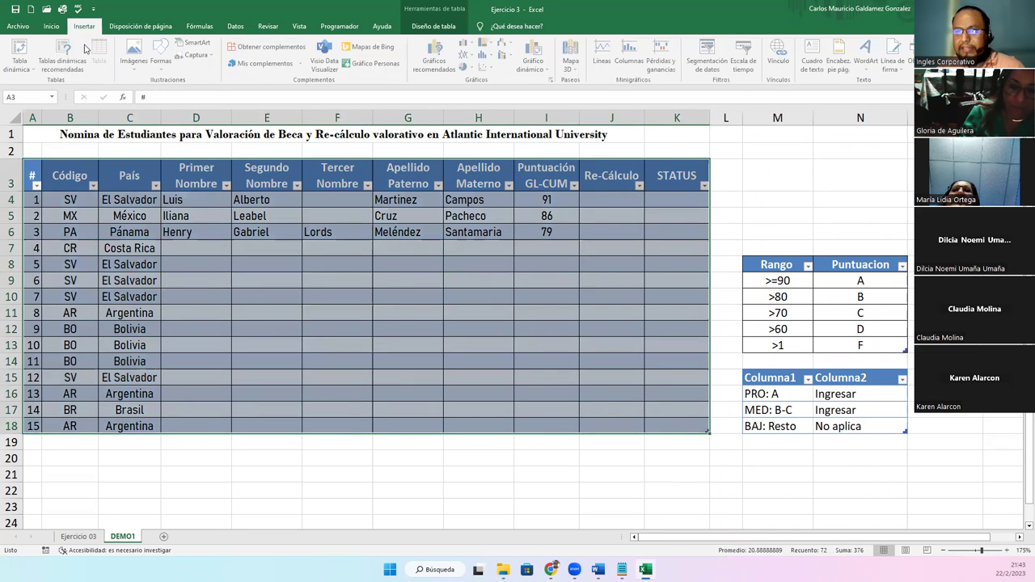
pyautogui.click(410, 255)
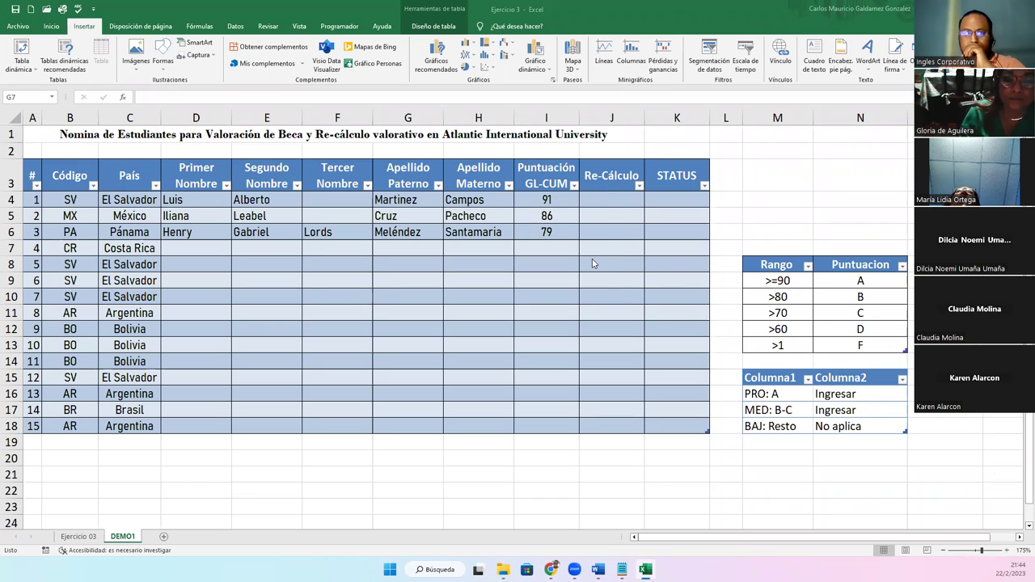
pyautogui.click(601, 202)
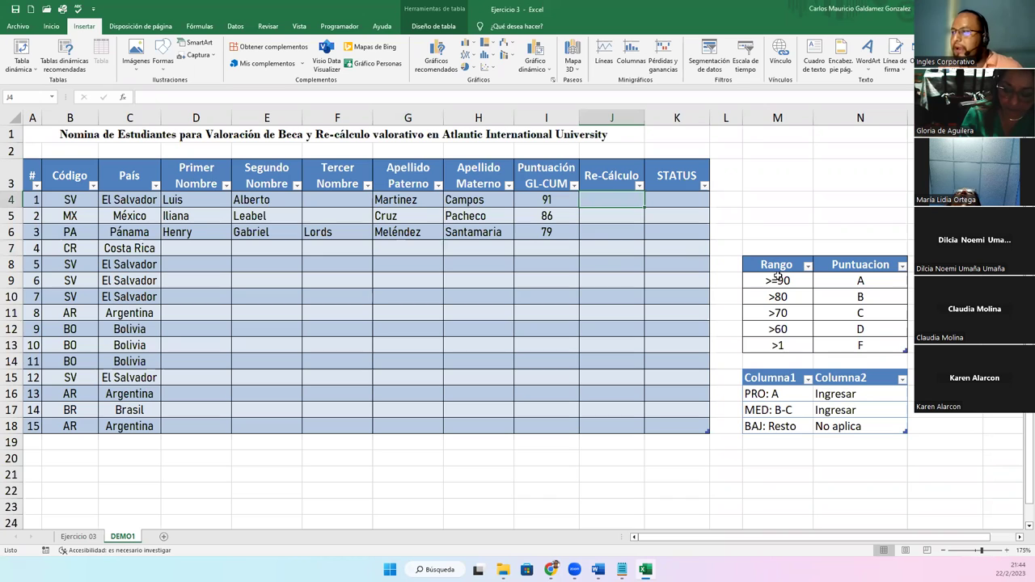
pyautogui.moveTo(775, 278); pyautogui.dragTo(838, 347)
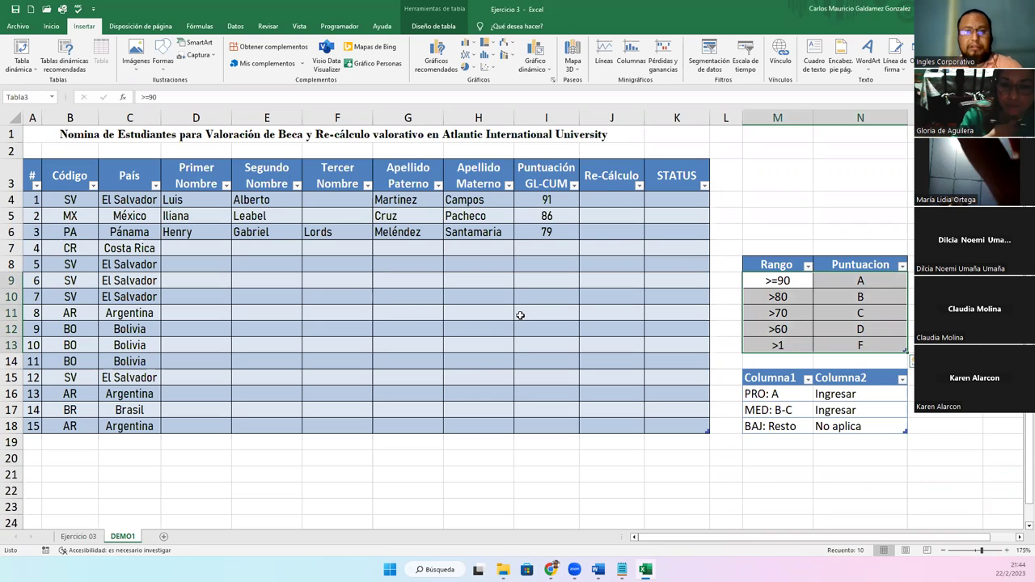
pyautogui.click(779, 297)
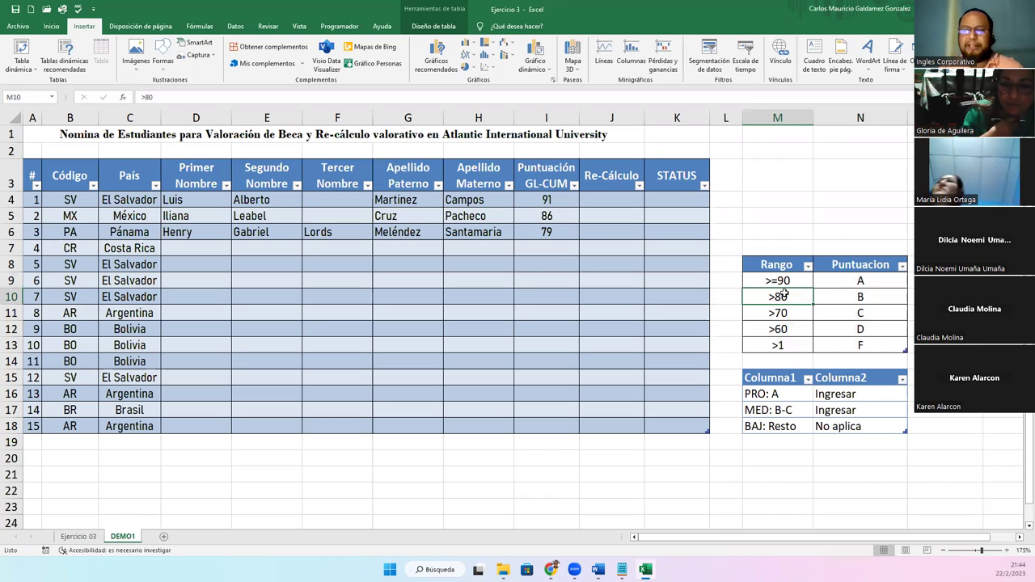
pyautogui.click(587, 199)
pyautogui.moveTo(587, 199); pyautogui.dragTo(677, 202)
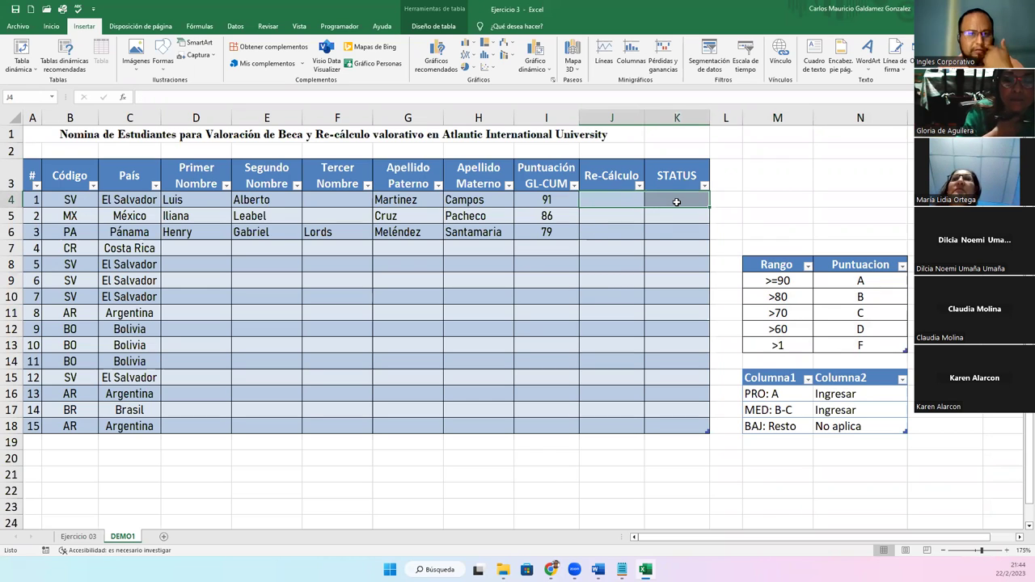
pyautogui.moveTo(677, 202); pyautogui.dragTo(606, 204)
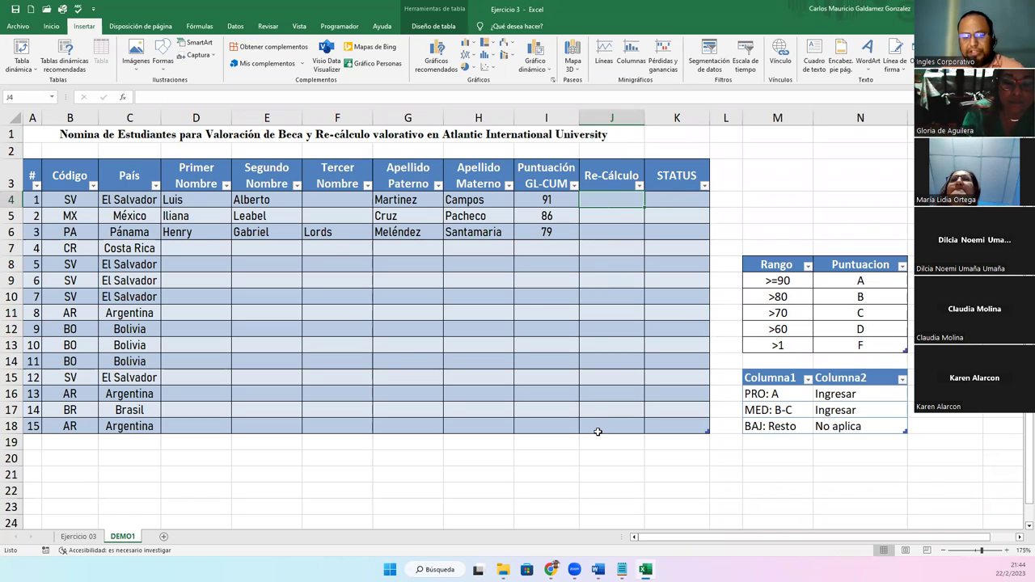
# Begin J4's formula =SI(GL-CUM score>=90;"A"; and open a nested SI.
pyautogui.write('=si')
pyautogui.press('Tab')
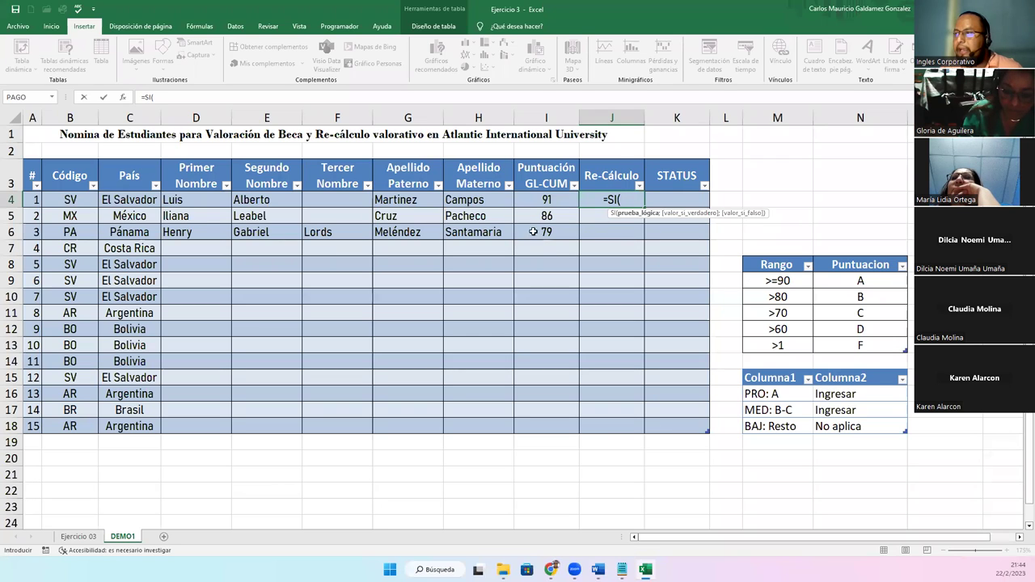
pyautogui.click(532, 199)
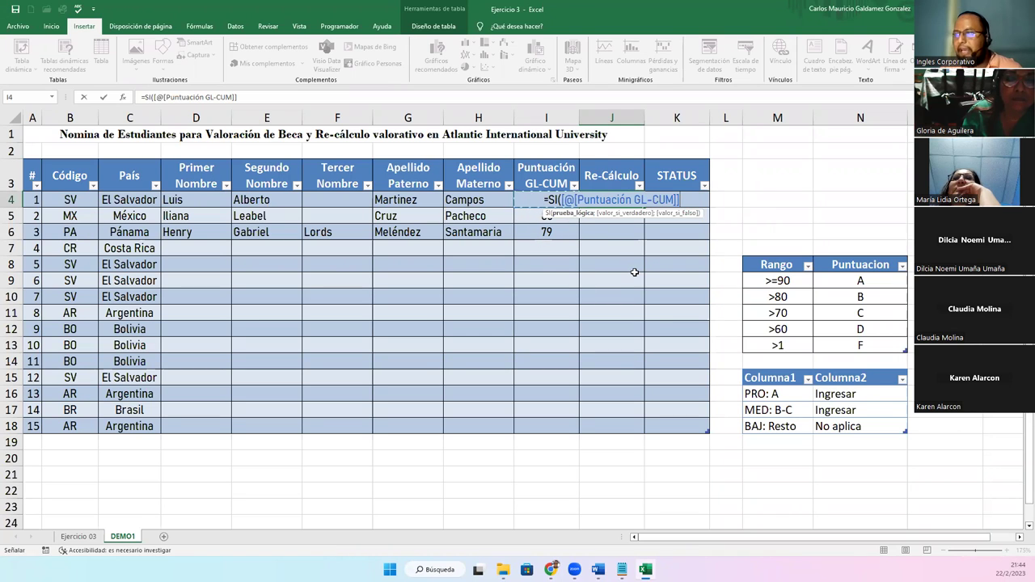
pyautogui.write('>=')
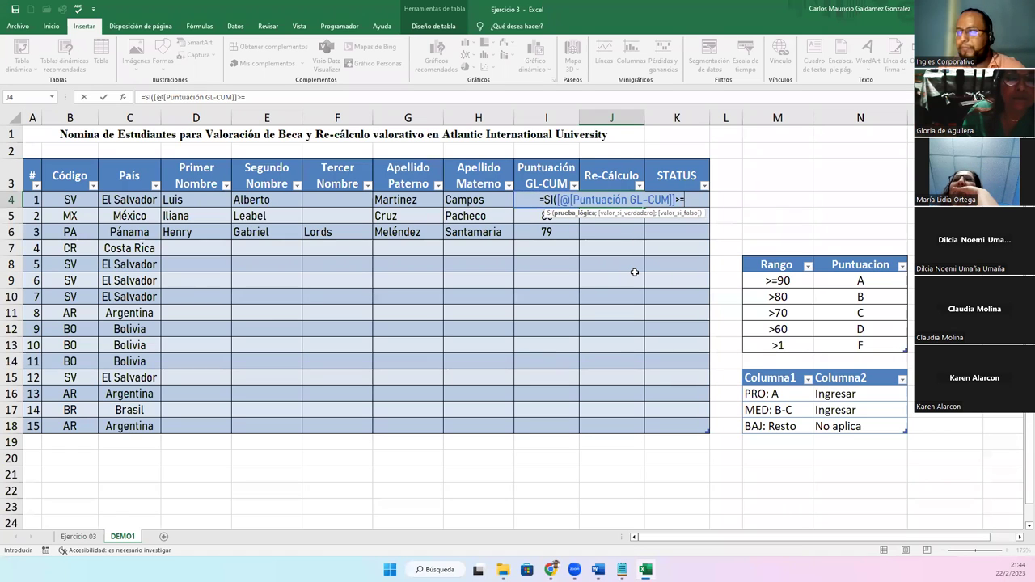
pyautogui.write('90')
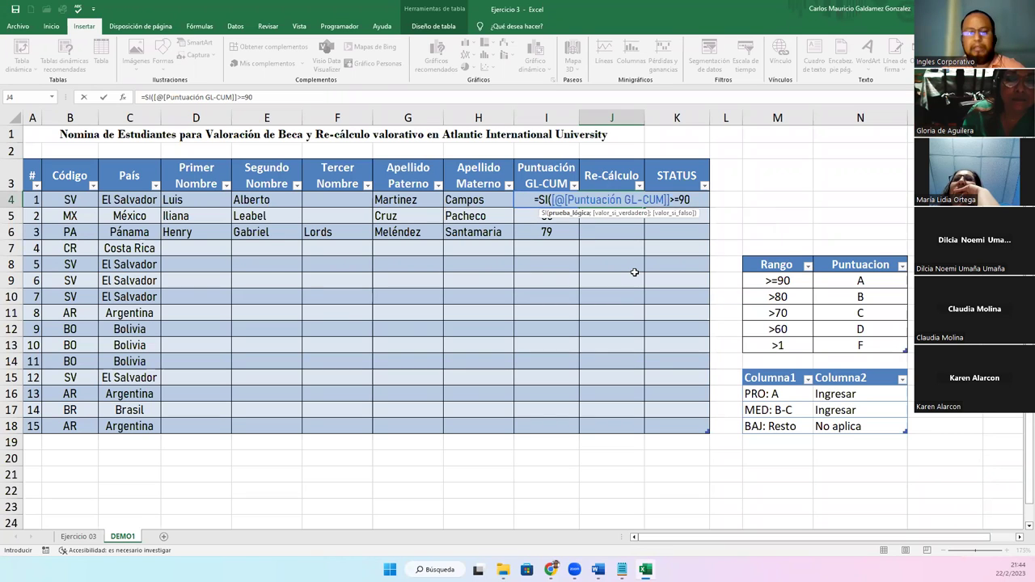
pyautogui.write(';')
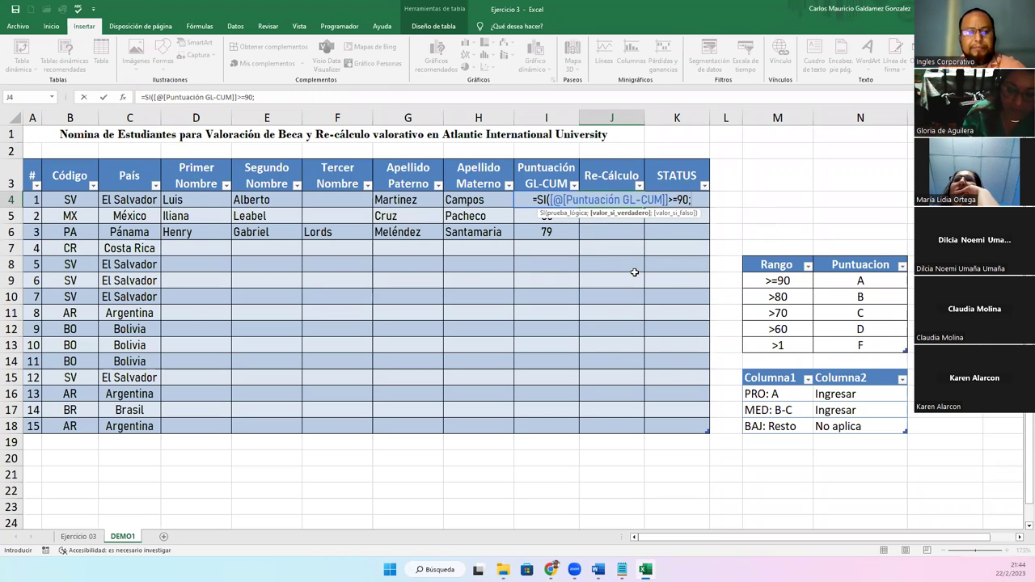
pyautogui.write('"A"')
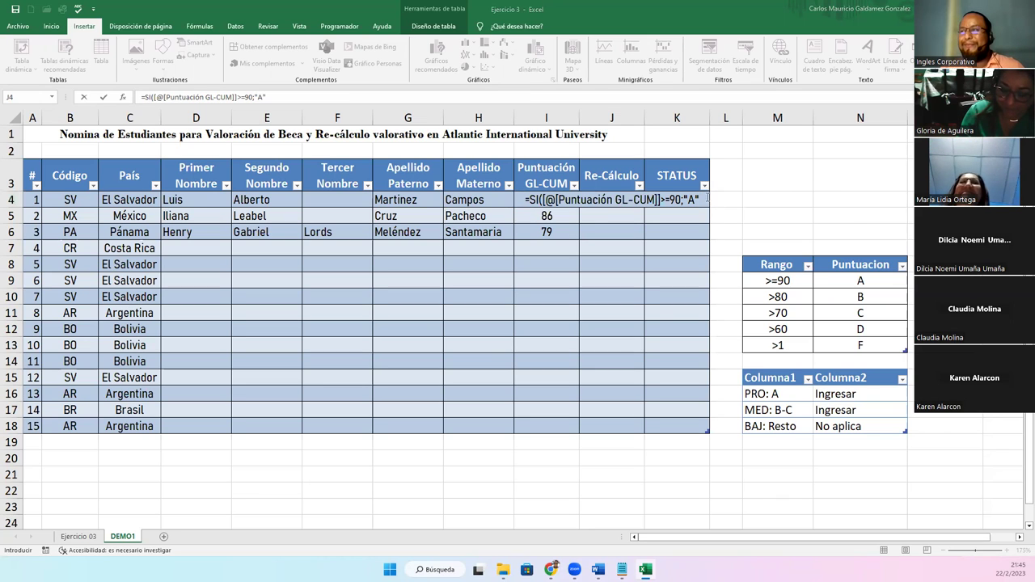
pyautogui.click(703, 197)
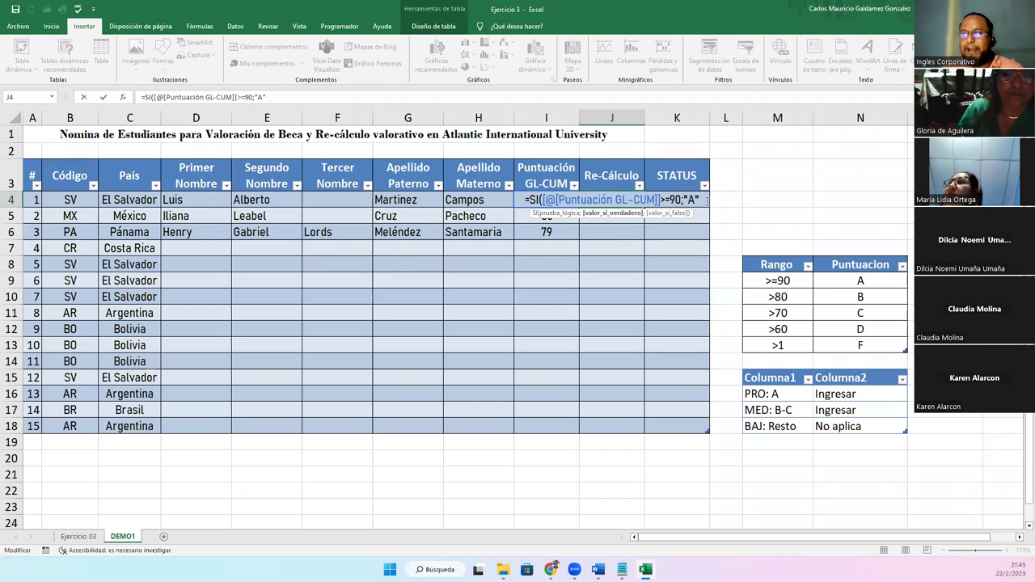
pyautogui.write(';')
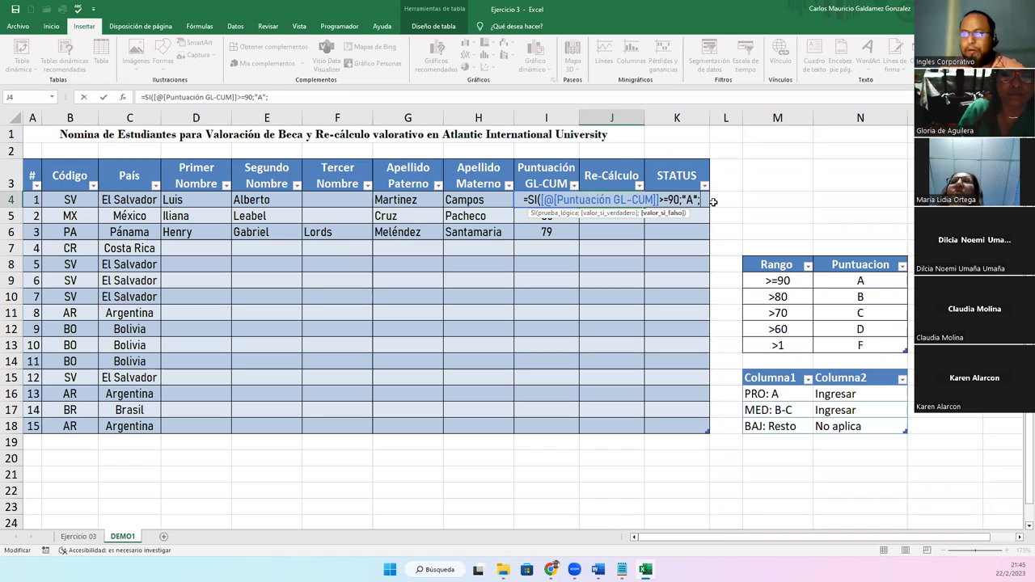
pyautogui.write('SI(')
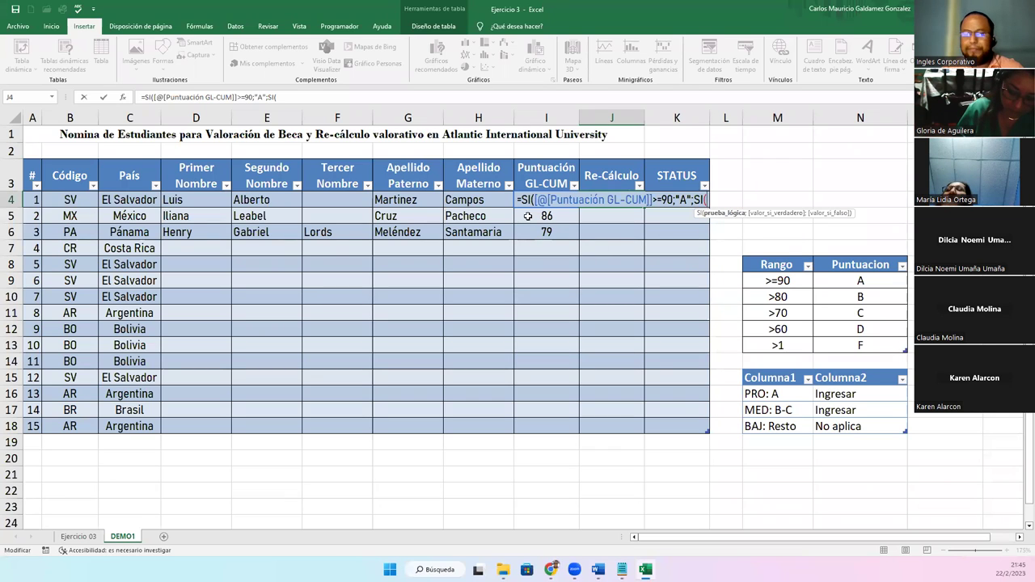
# Add [@[Puntuación GL-CUM]]>80;"B" to J4's formula and open a third SI.
pyautogui.write('[')
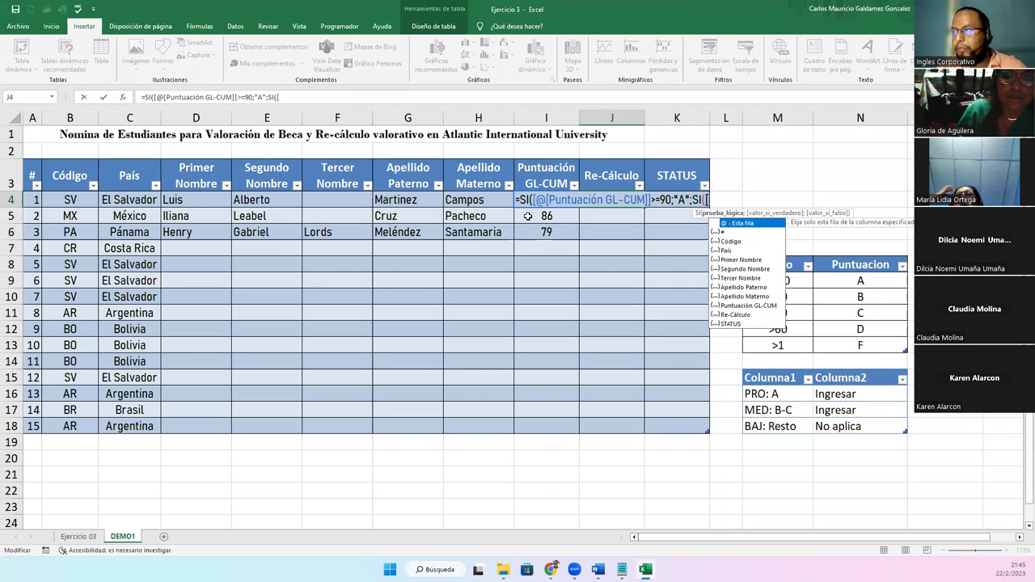
pyautogui.press('Down')
pyautogui.press('Down')
pyautogui.press('Down')
pyautogui.press('Down')
pyautogui.press('Down')
pyautogui.press('Down')
pyautogui.press('Down')
pyautogui.press('Down')
pyautogui.press('Down')
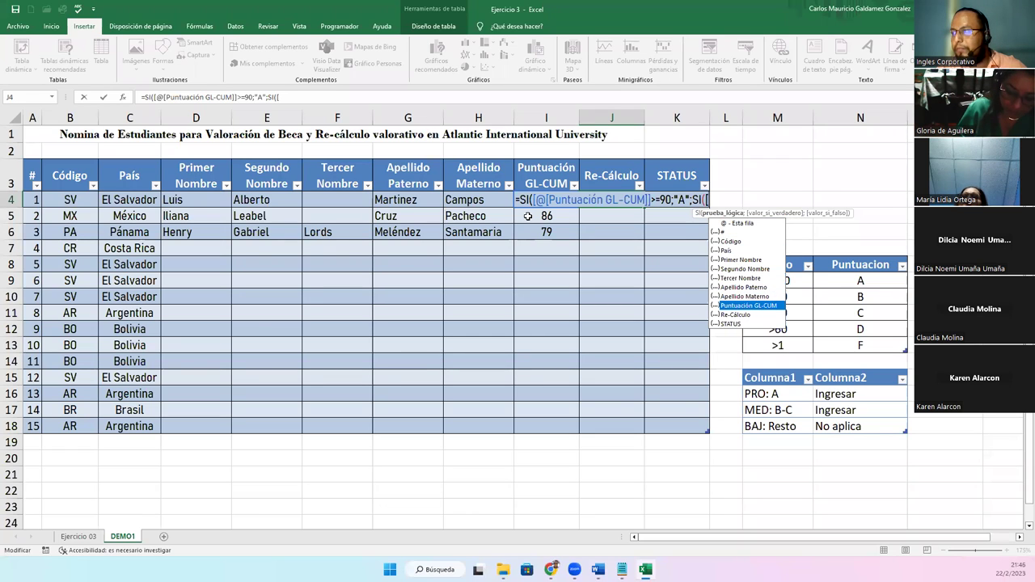
pyautogui.press('Tab')
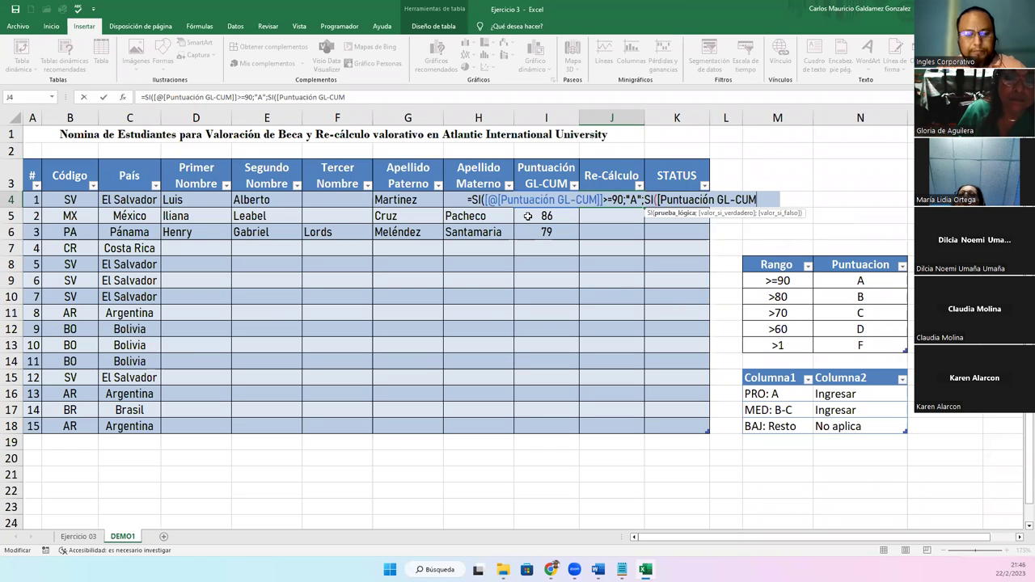
pyautogui.write(']')
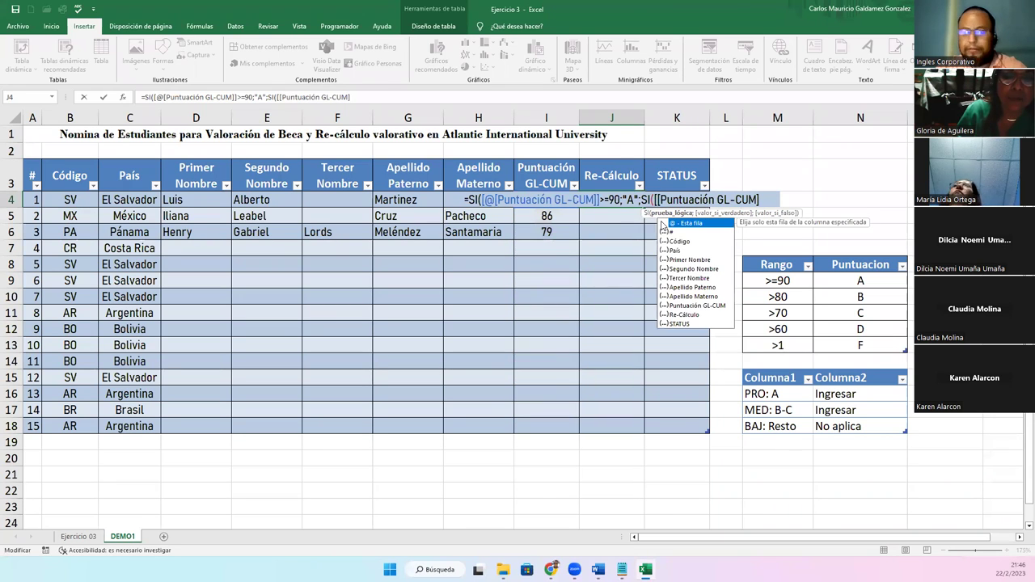
pyautogui.doubleClick(662, 224)
pyautogui.press('Escape')
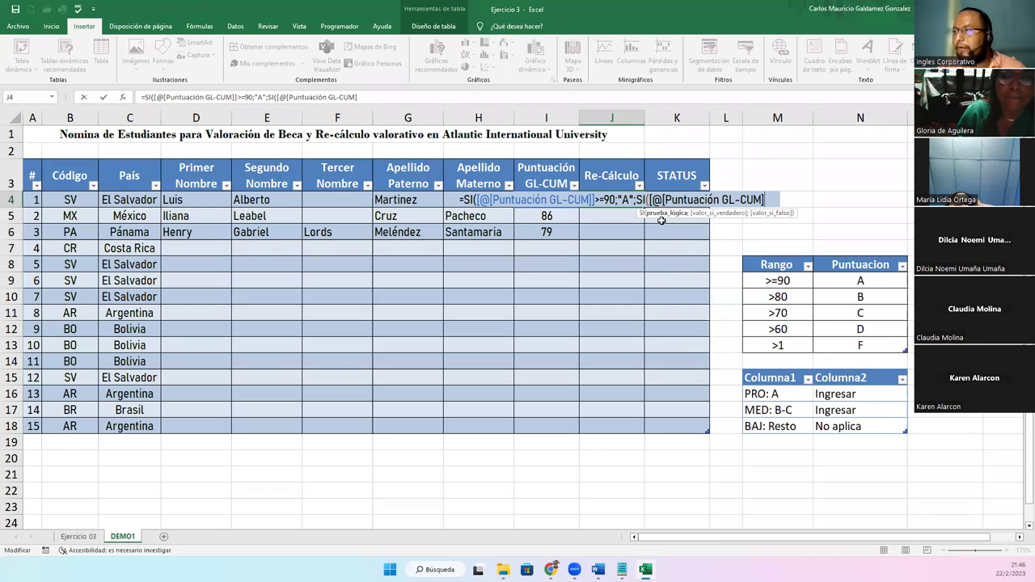
pyautogui.write(']')
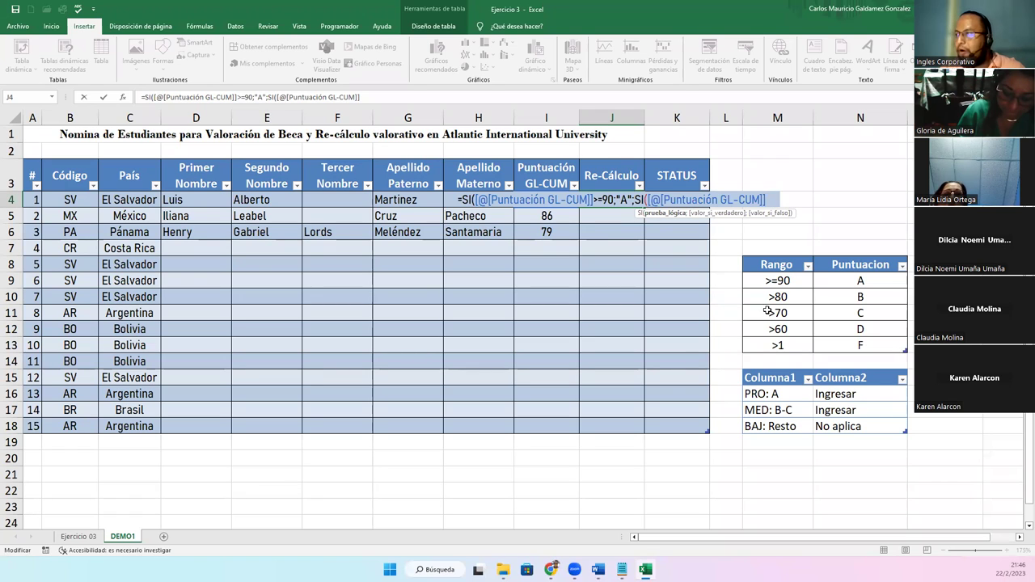
pyautogui.write('>80')
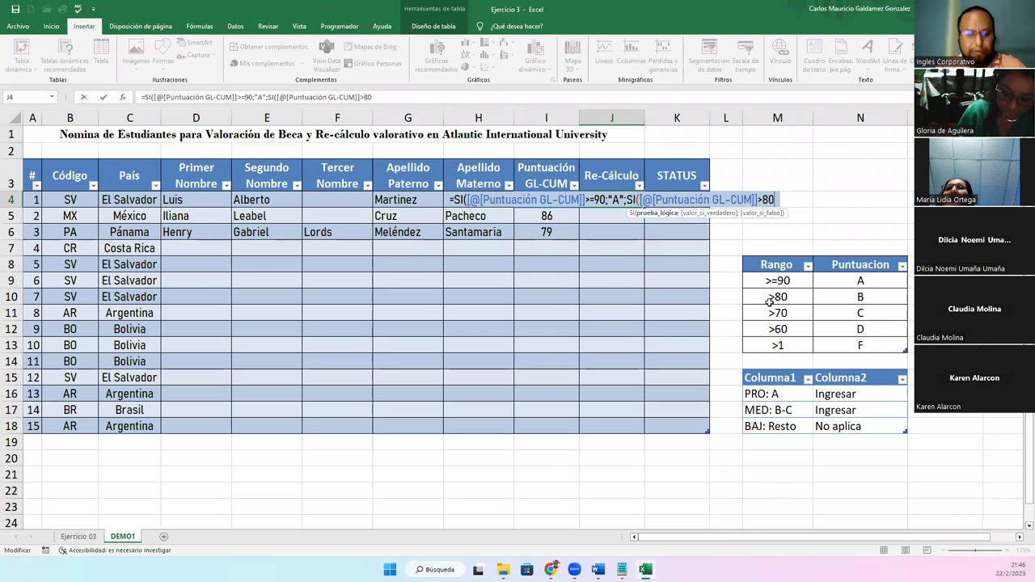
pyautogui.write(';')
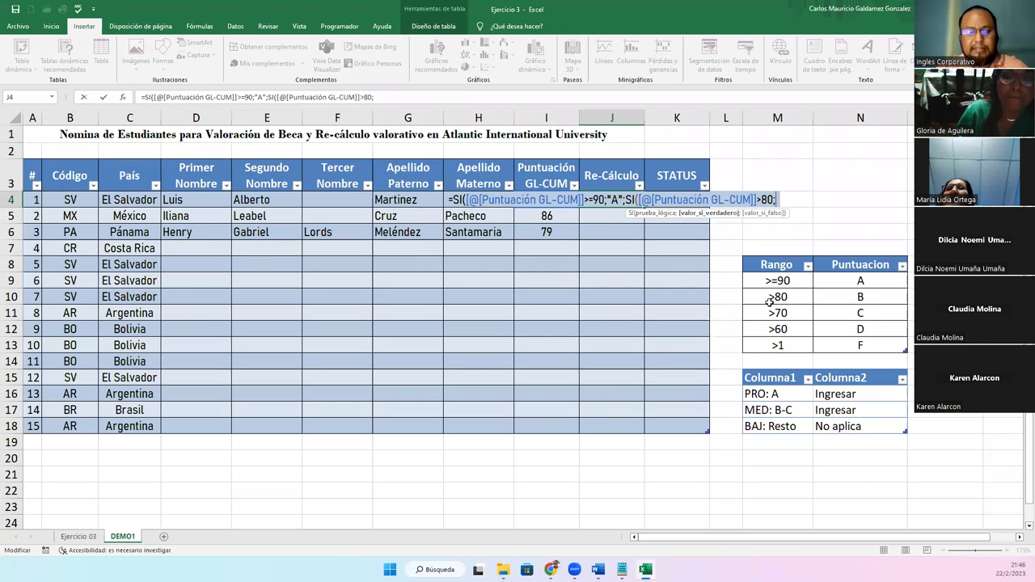
pyautogui.write('"B"')
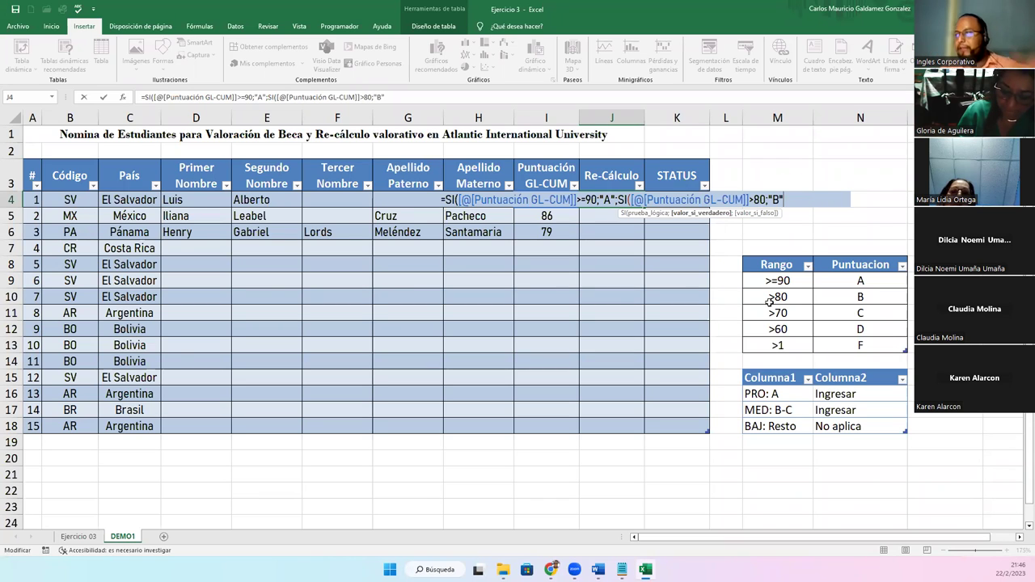
pyautogui.write(';')
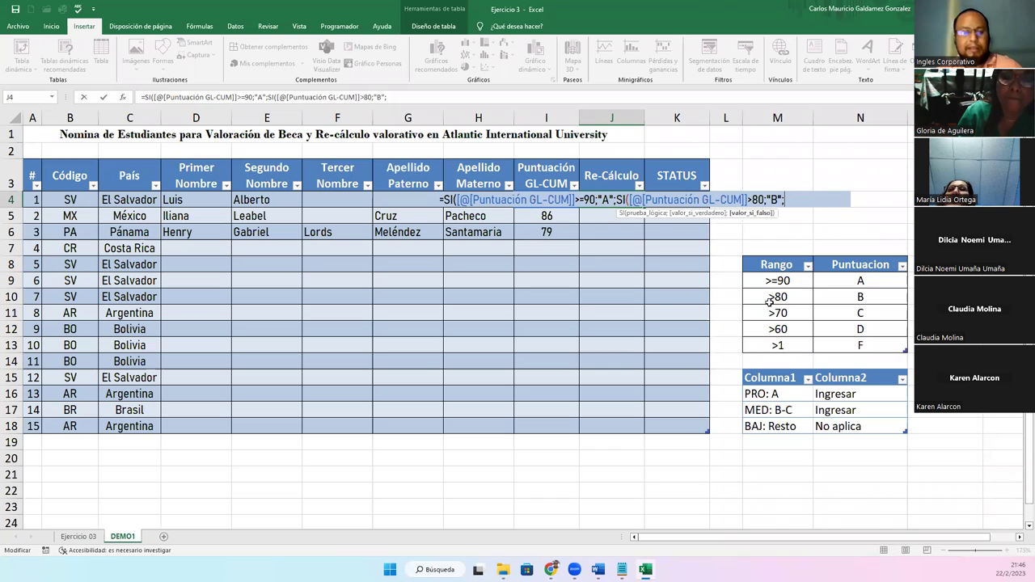
pyautogui.write('SI(')
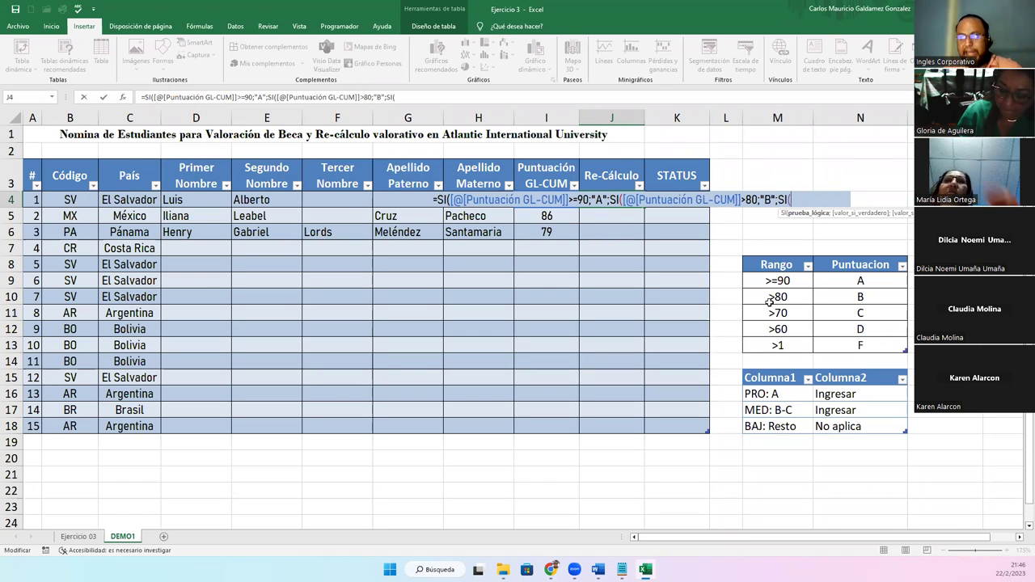
# Append [@[Puntuación GL-CUM]]>70;"C" and another SI to J4's formula.
pyautogui.write('[')
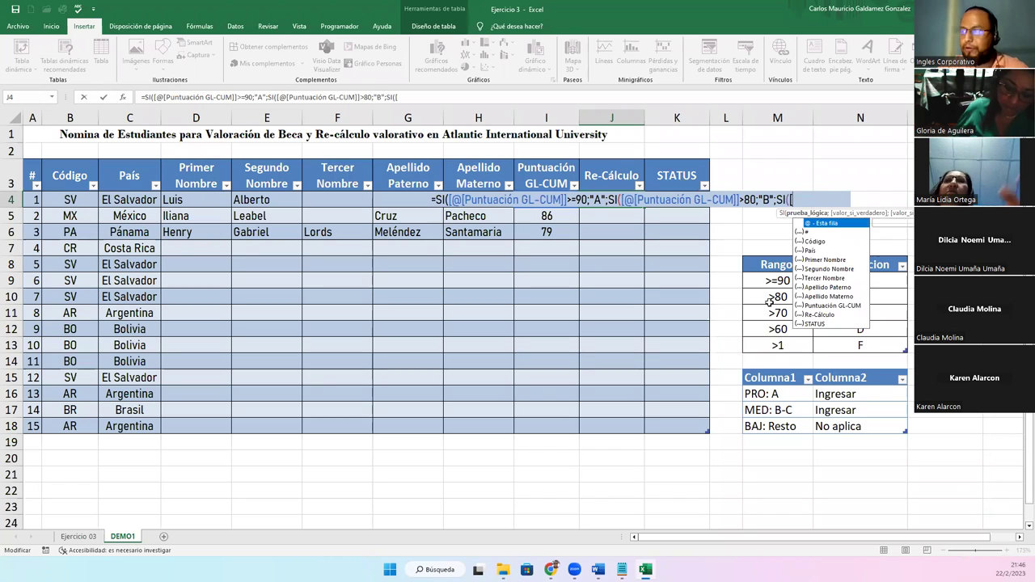
pyautogui.write('@[')
pyautogui.press('Down')
pyautogui.press('Down')
pyautogui.press('Down')
pyautogui.press('Down')
pyautogui.press('Down')
pyautogui.press('Down')
pyautogui.press('Down')
pyautogui.press('Down')
pyautogui.press('Tab')
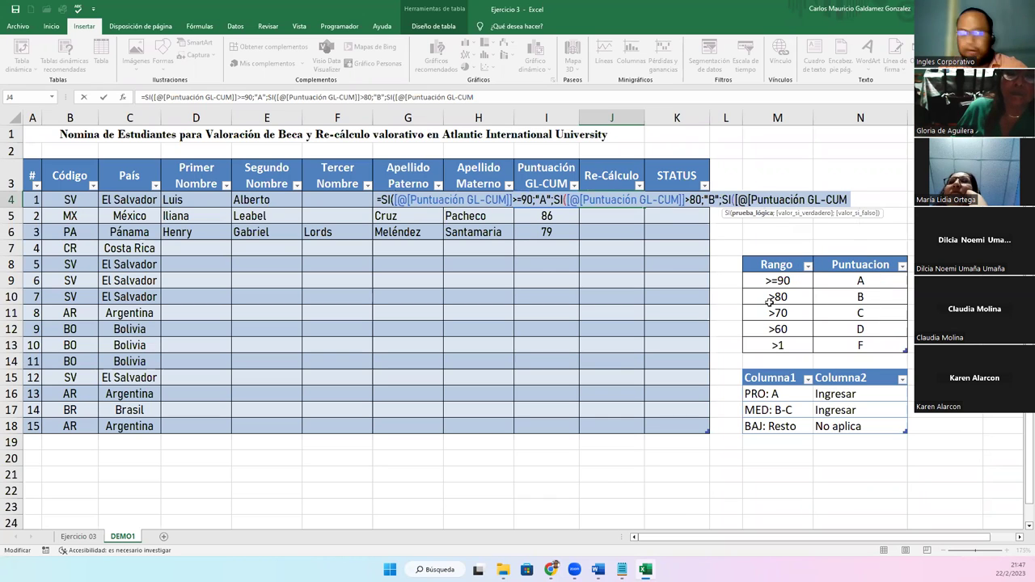
pyautogui.write(']]')
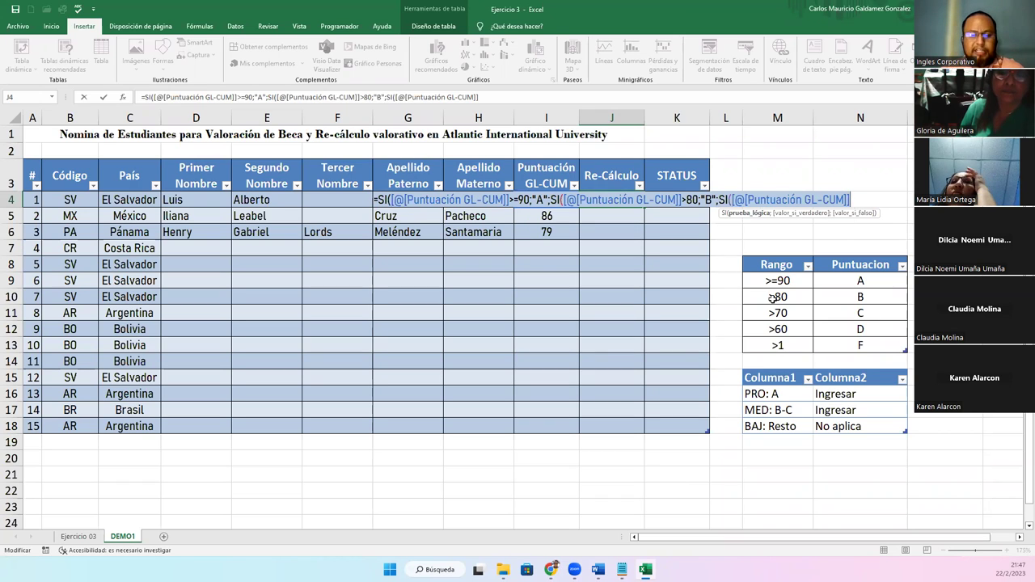
pyautogui.write('>')
pyautogui.write('7')
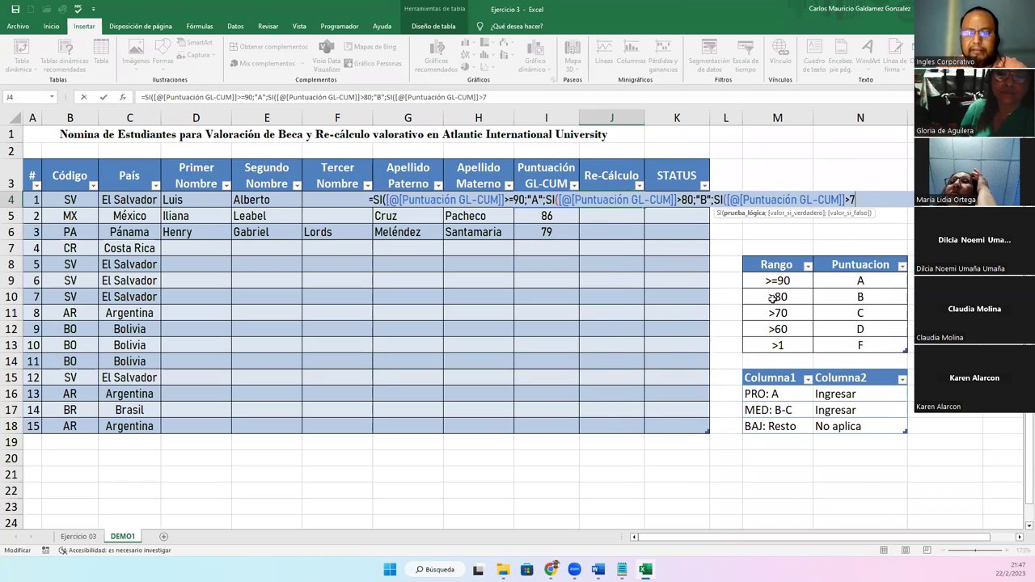
pyautogui.write('0;"C"')
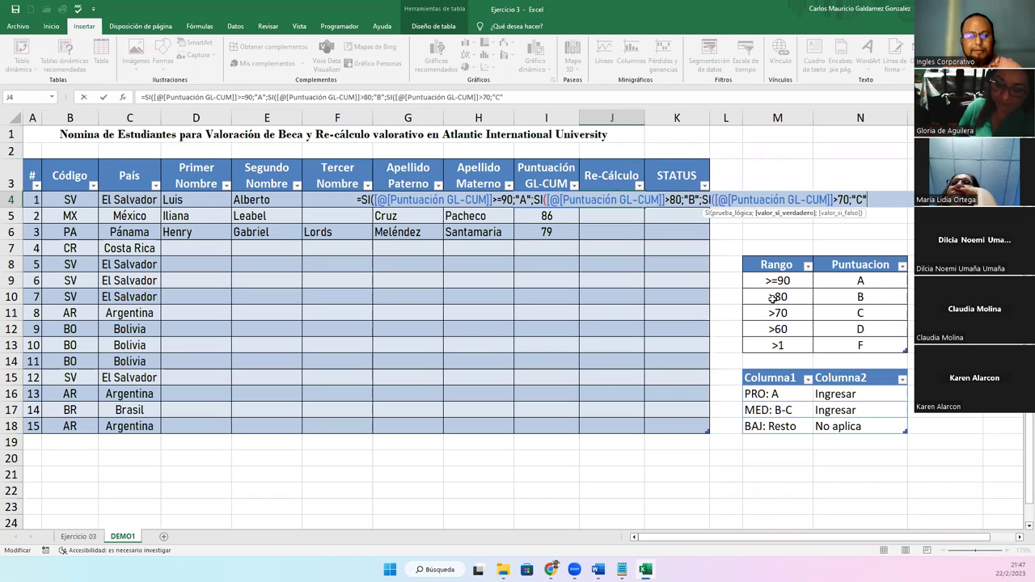
pyautogui.write(';si(')
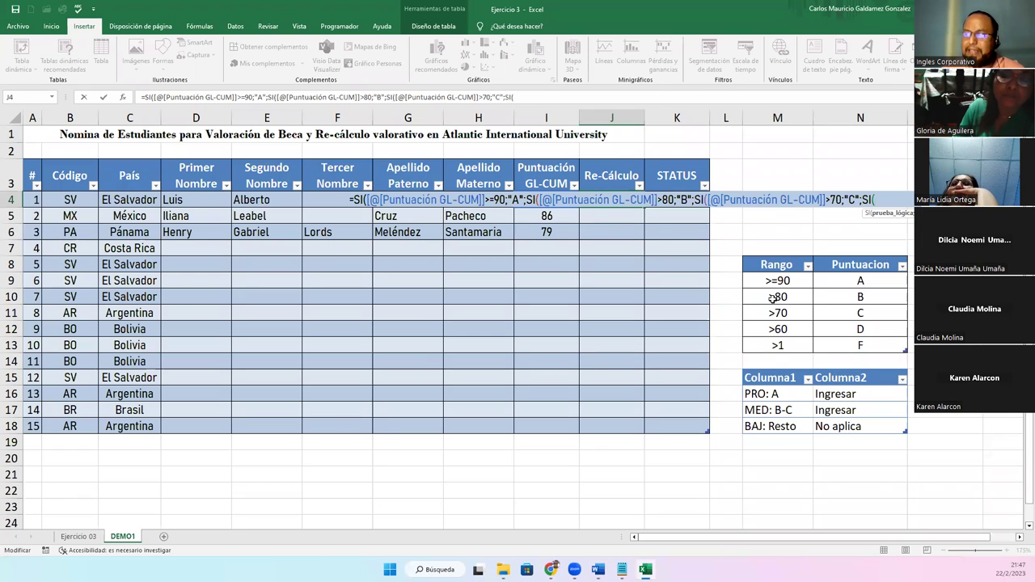
# Add the last condition: Puntuación GL-CUM >60 returns "D", otherwise "F".
pyautogui.write('[')
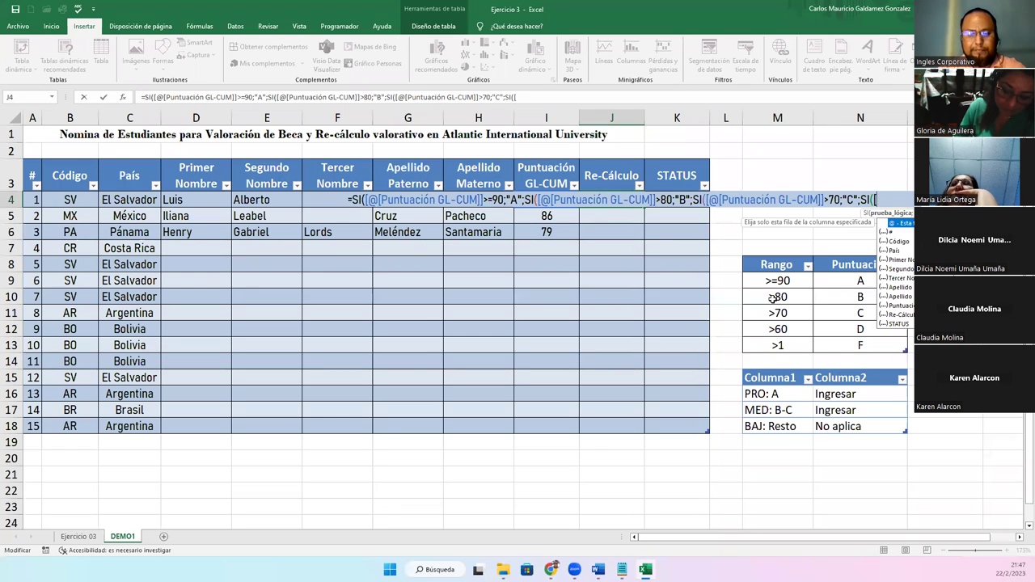
pyautogui.write('@[')
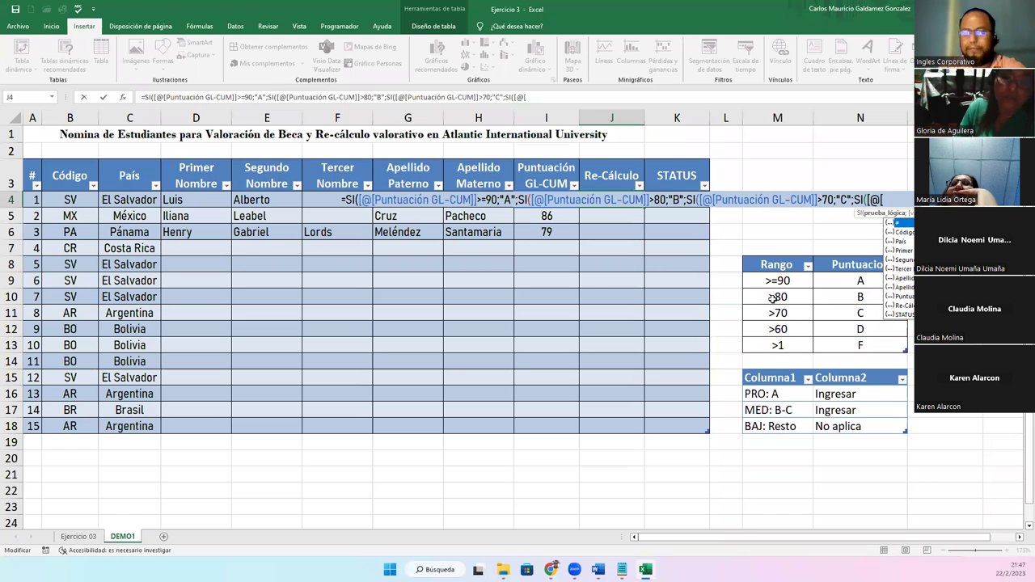
pyautogui.write('p')
pyautogui.press('Down')
pyautogui.press('Down')
pyautogui.press('Tab')
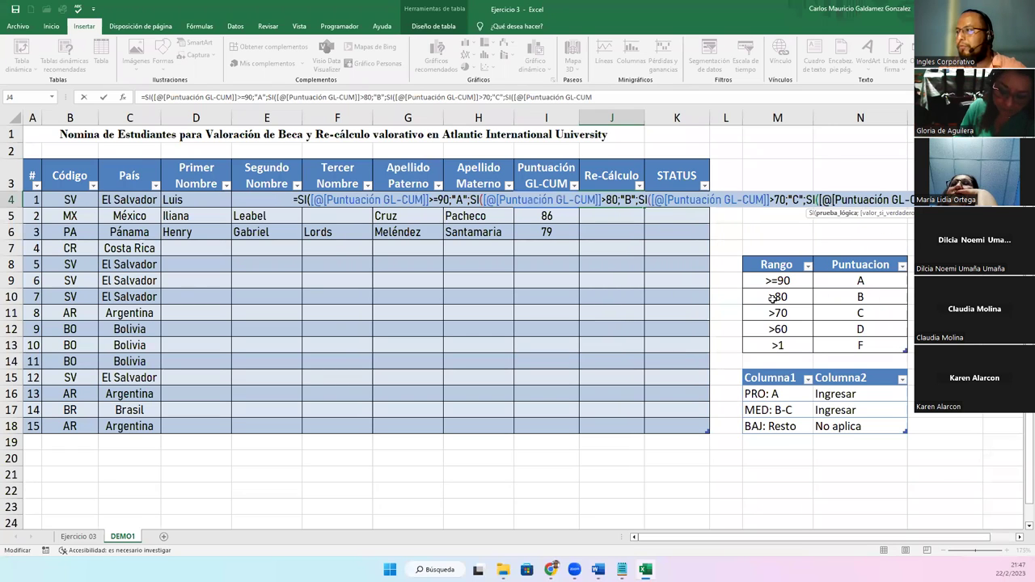
pyautogui.write(']]')
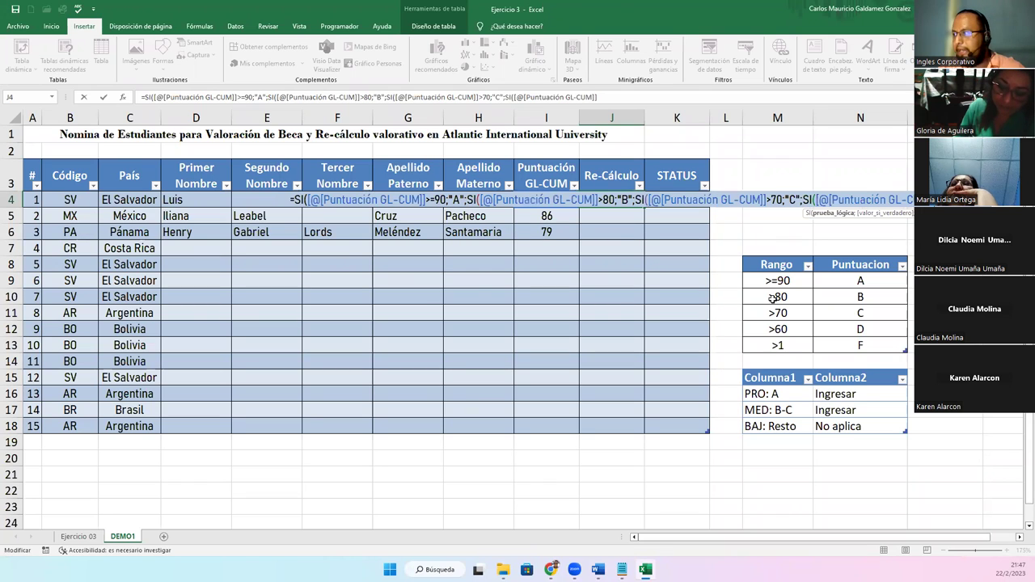
pyautogui.write('>')
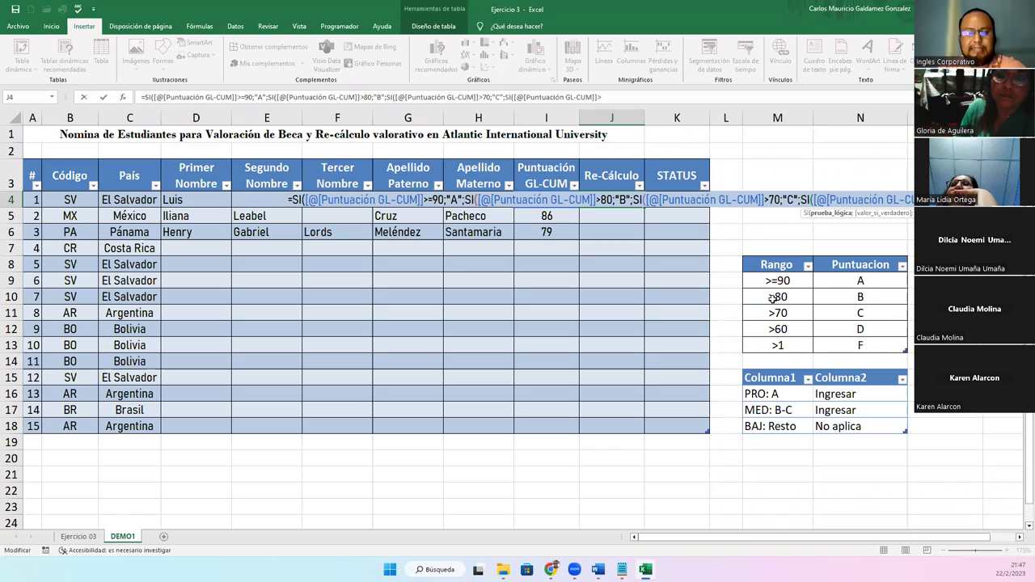
pyautogui.write('60;"')
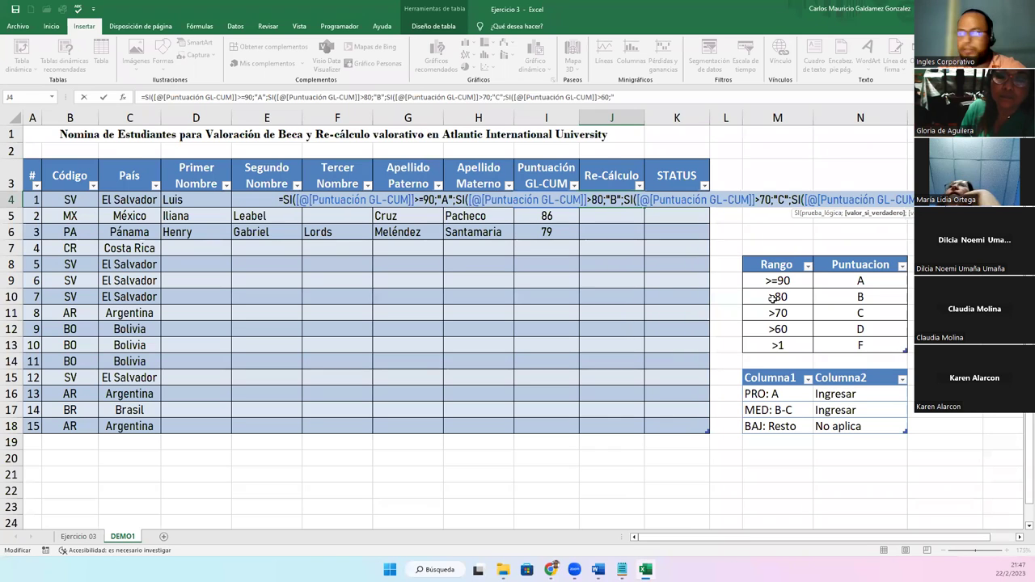
pyautogui.write('D";"F"')
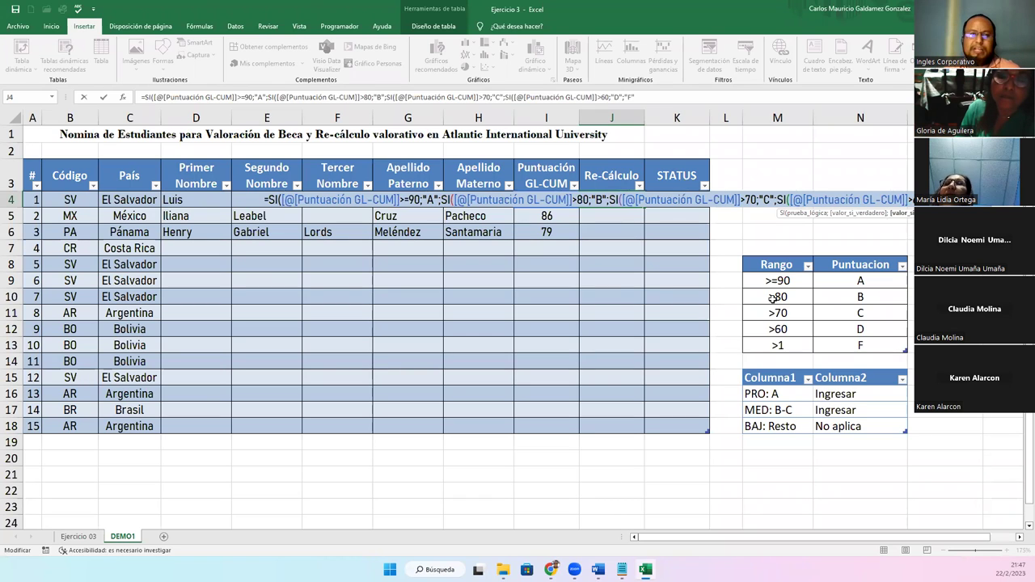
# Review the nested SI arguments, close all parentheses and commit the J4 formula.
pyautogui.click(327, 199)
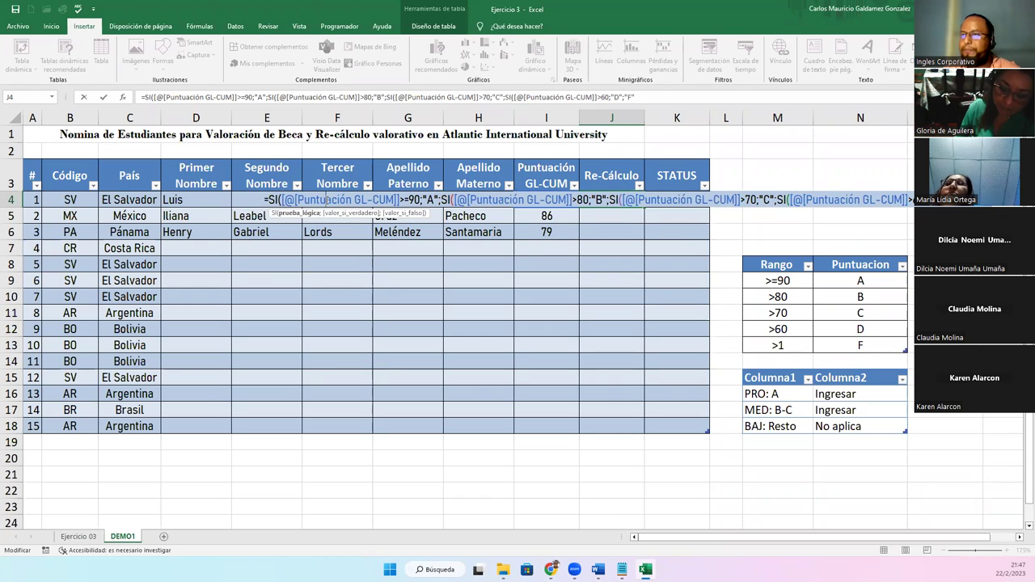
pyautogui.click(499, 200)
pyautogui.click(682, 200)
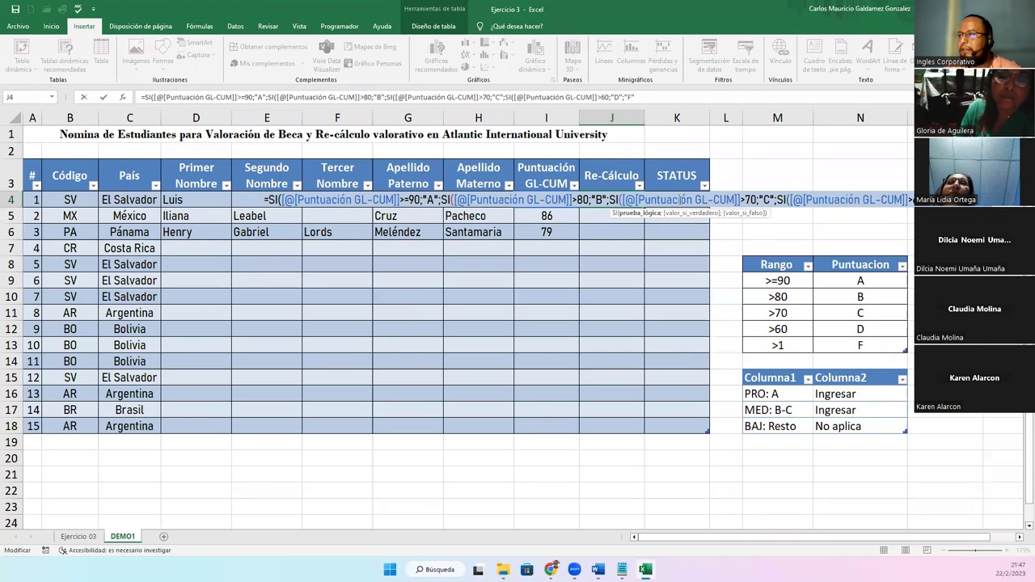
pyautogui.moveTo(282, 199); pyautogui.dragTo(399, 200)
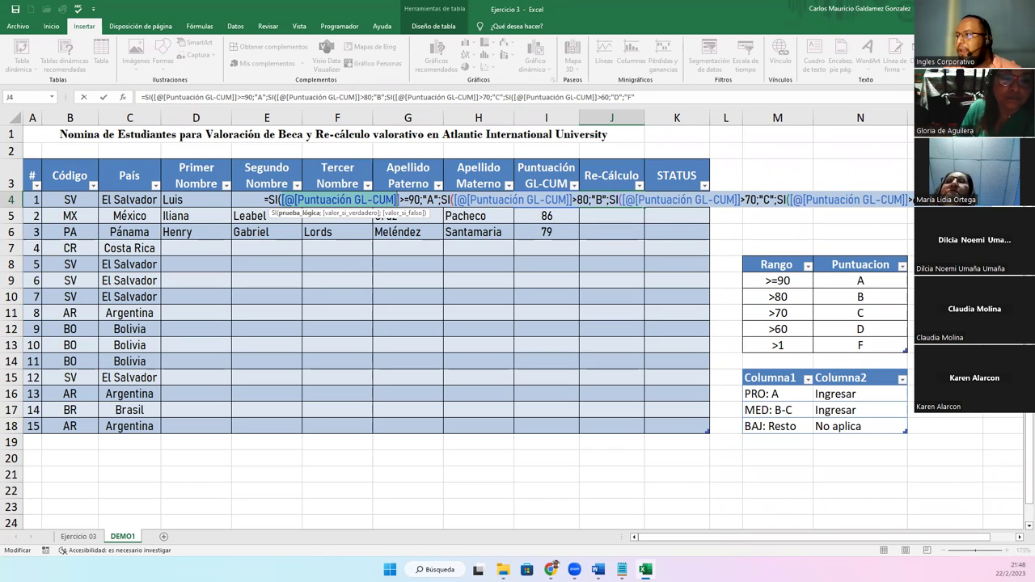
pyautogui.press('End')
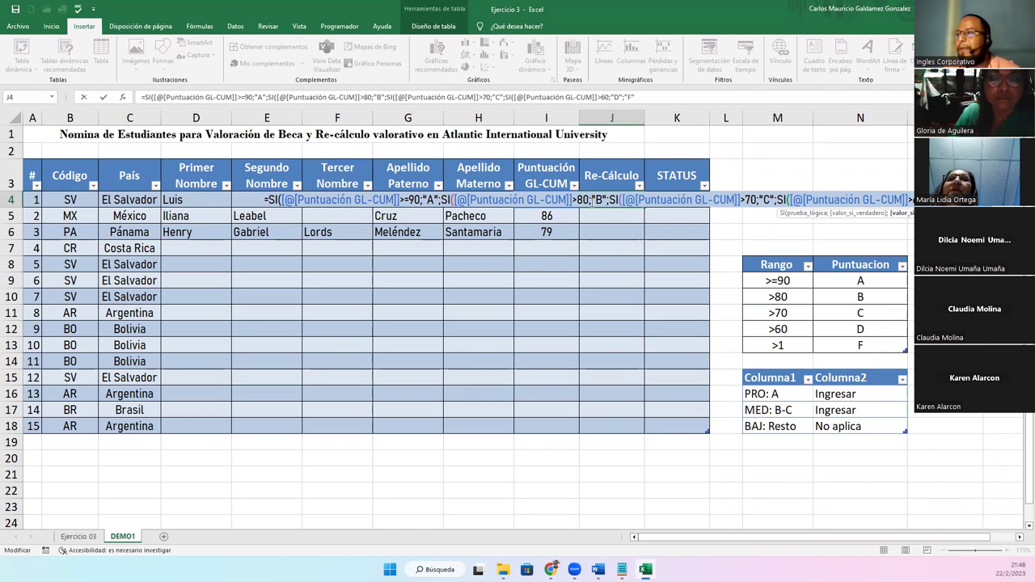
pyautogui.click(784, 200)
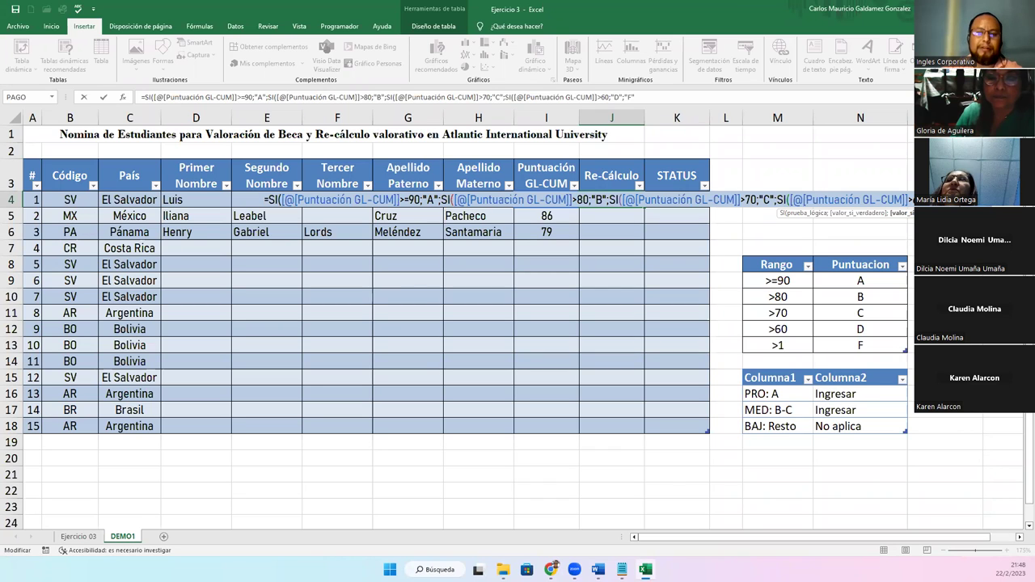
pyautogui.write('))')
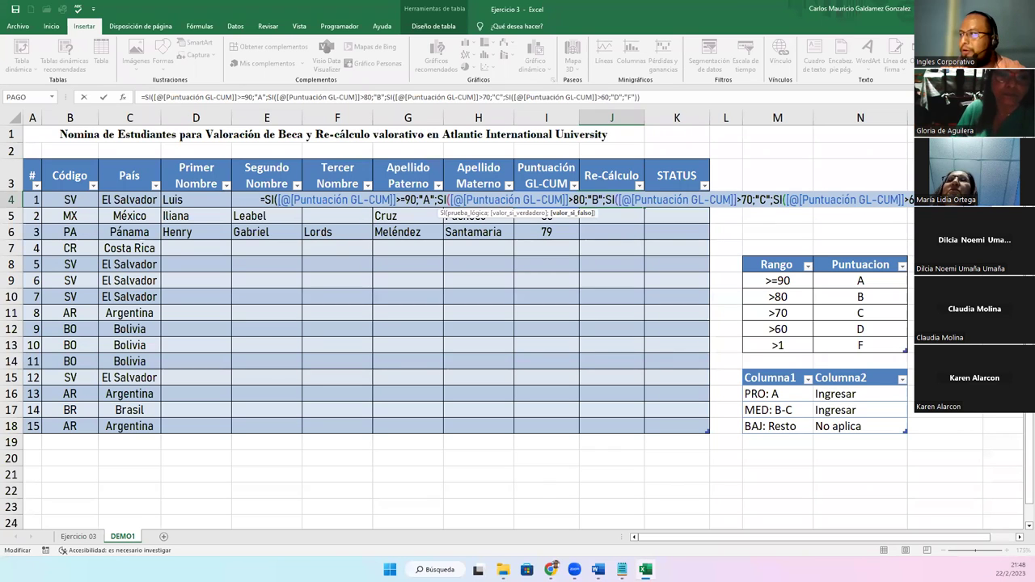
pyautogui.write('))')
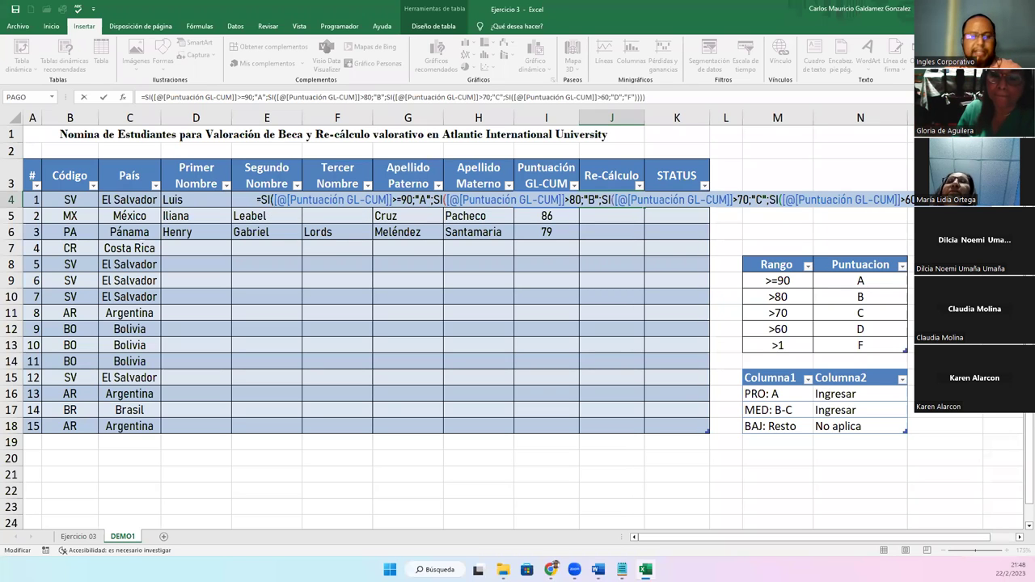
pyautogui.press('Return')
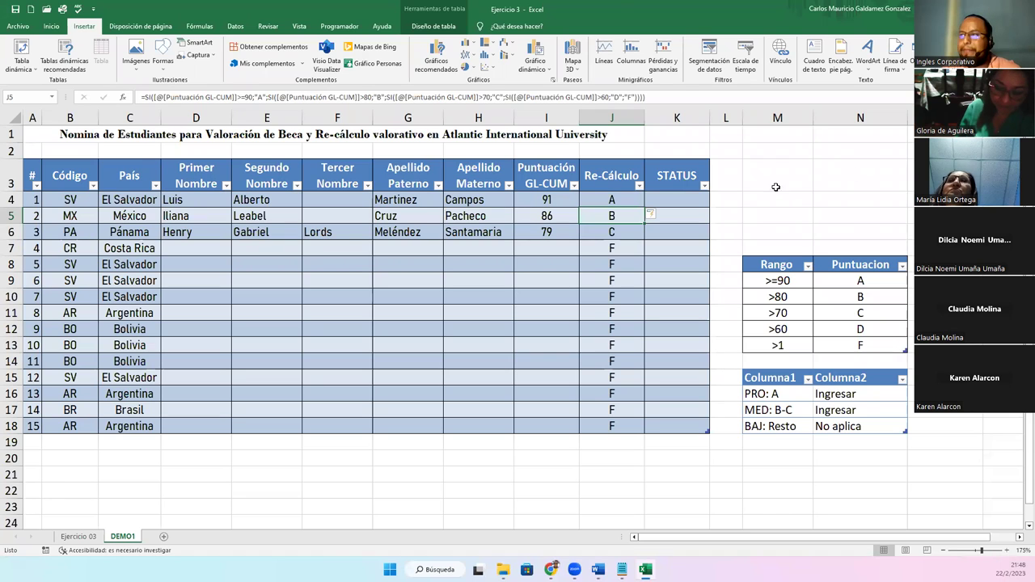
# Compare grades J4:J6 with scores I4:I6, then edit J4's formula in-cell.
pyautogui.moveTo(609, 199); pyautogui.dragTo(605, 228)
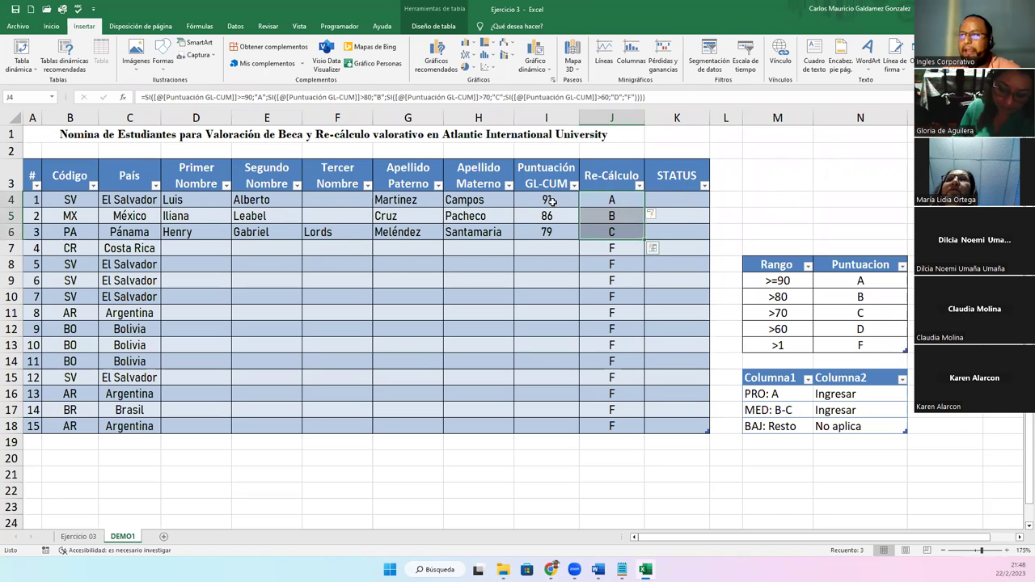
pyautogui.moveTo(547, 200); pyautogui.dragTo(548, 230)
pyautogui.moveTo(614, 199); pyautogui.dragTo(616, 234)
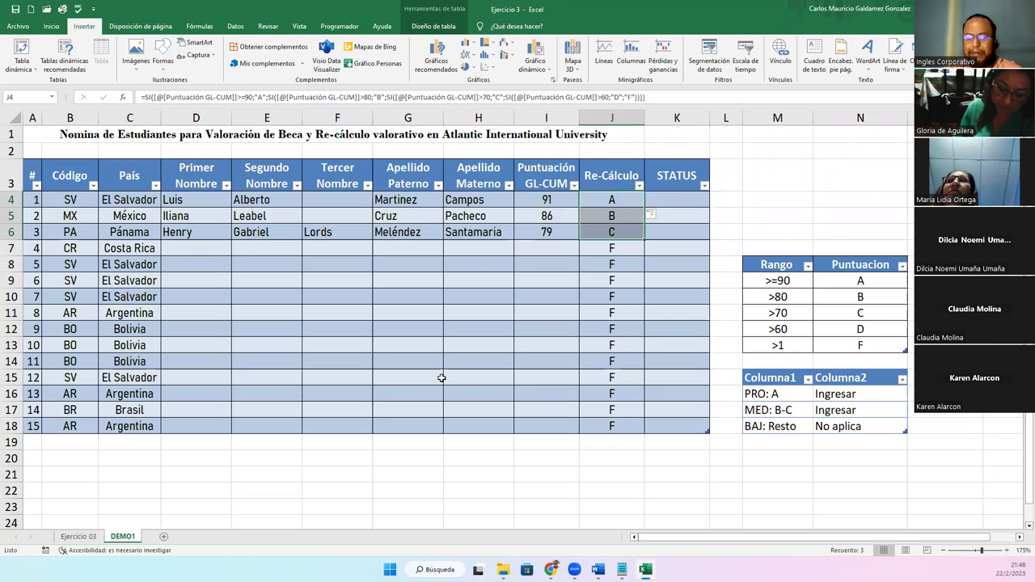
pyautogui.press('Down')
pyautogui.press('Up')
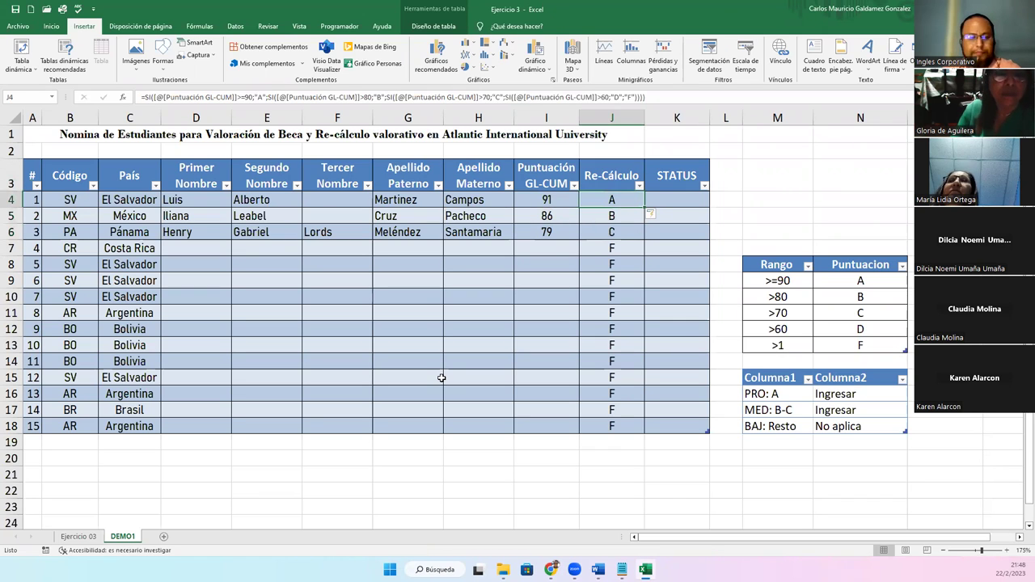
pyautogui.press('F2')
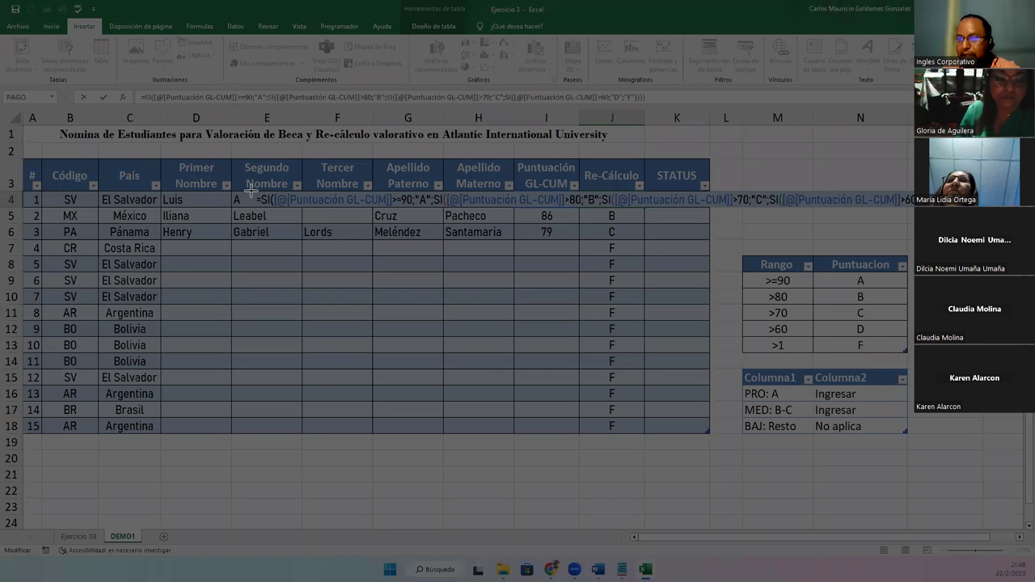
pyautogui.moveTo(254, 200); pyautogui.dragTo(919, 200)
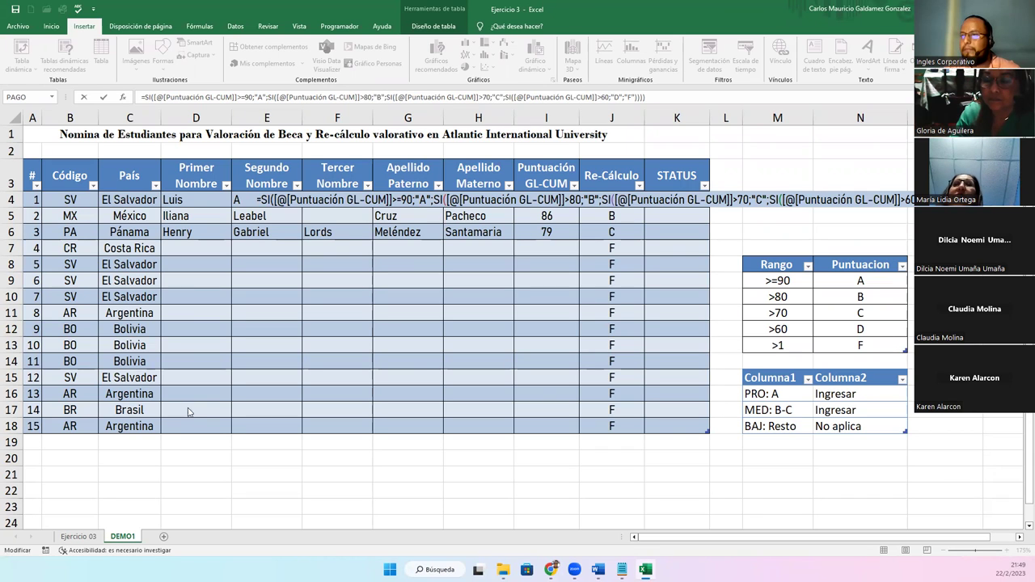
pyautogui.click(572, 202)
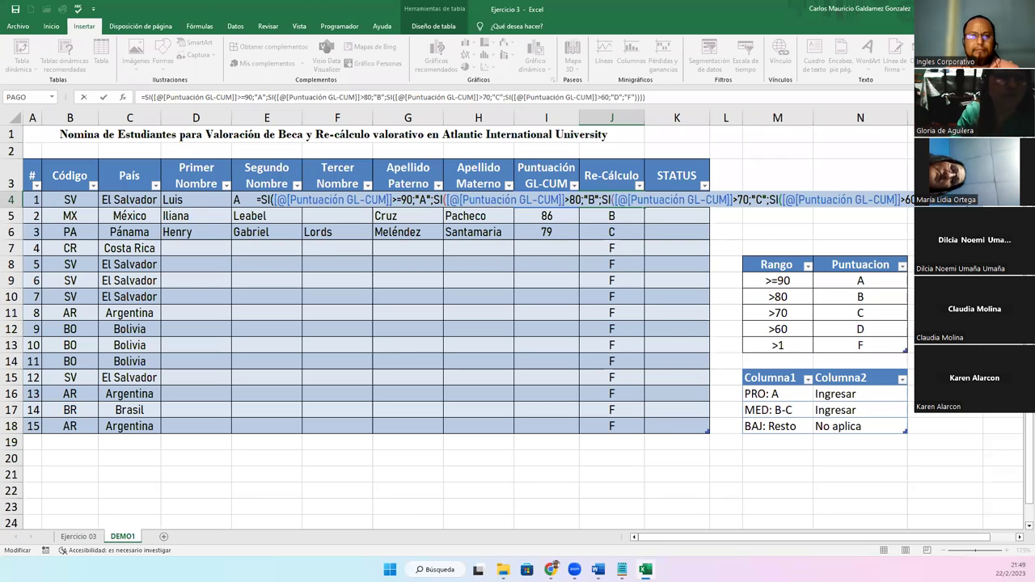
pyautogui.press('Right')
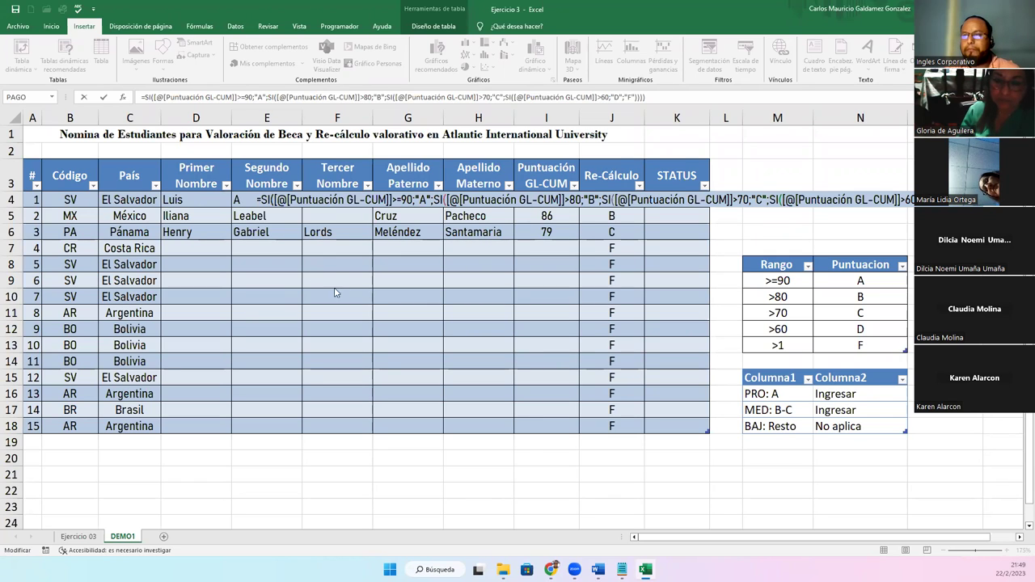
# Highlight the full nested SI formula text in J4 for a screenshot.
pyautogui.click(298, 199)
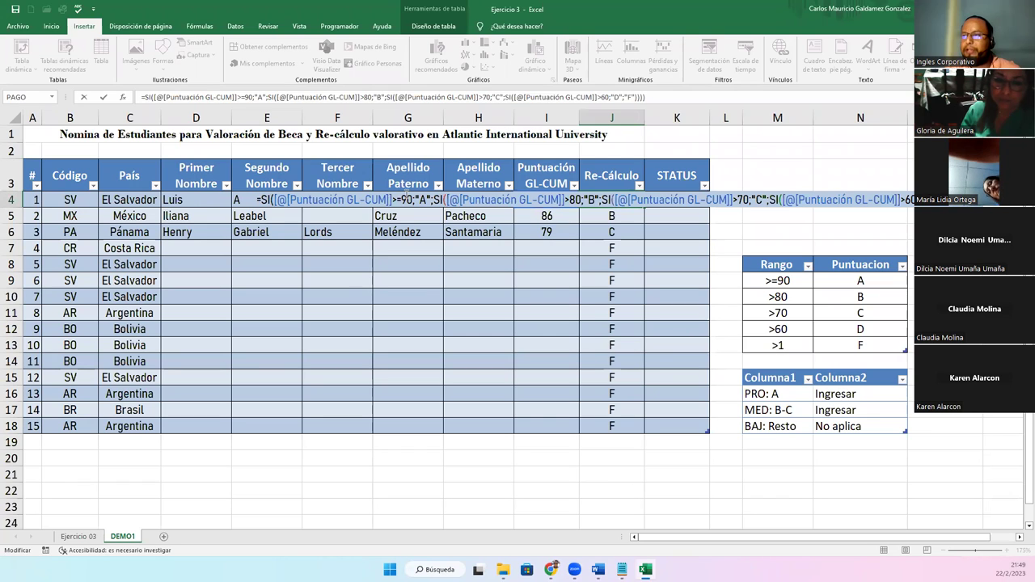
pyautogui.click(297, 199)
pyautogui.moveTo(253, 199); pyautogui.dragTo(913, 199)
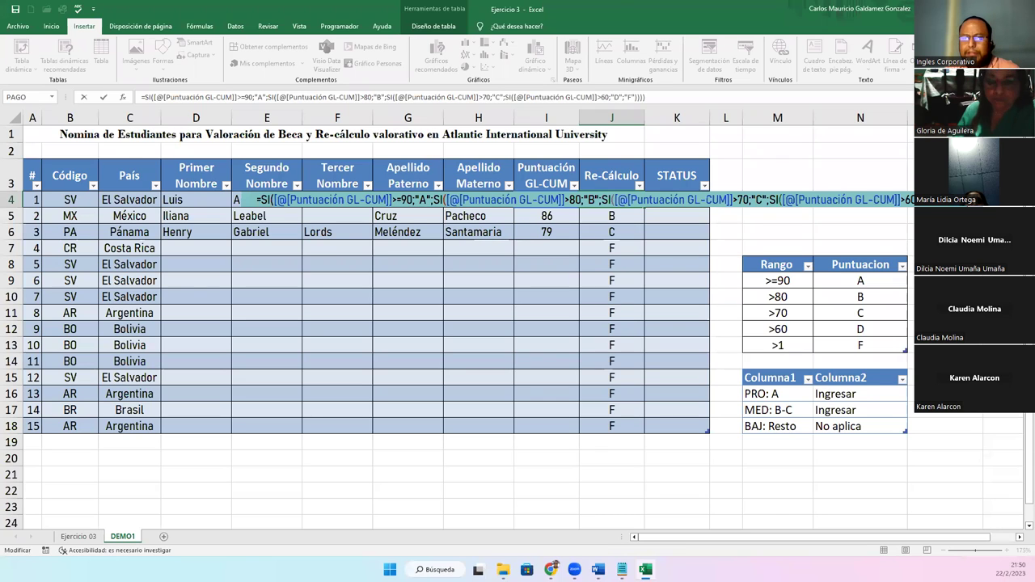
pyautogui.press('End')
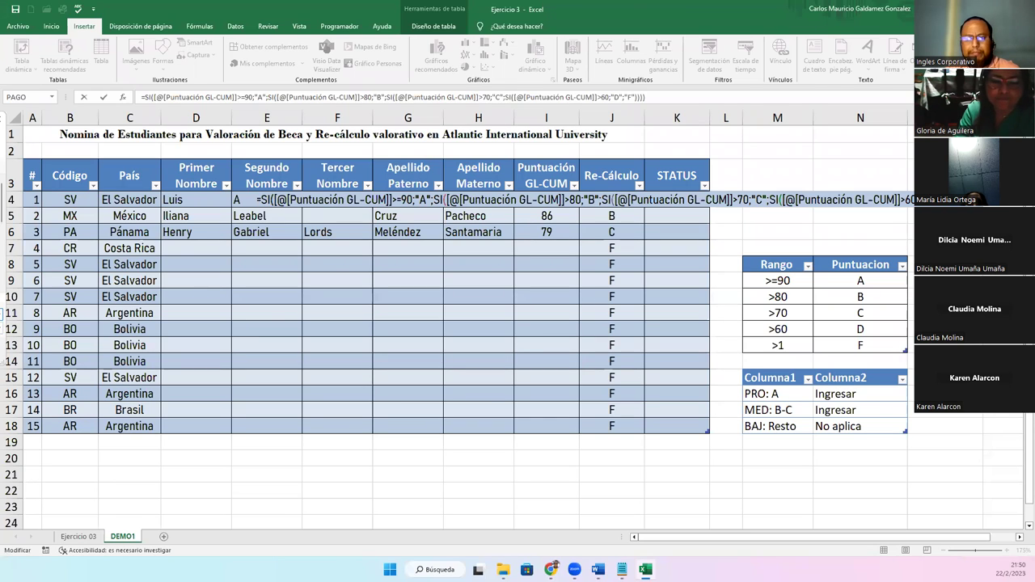
# Check the image file types in the snip's Guardar como dialog, then cancel.
pyautogui.press('Print')
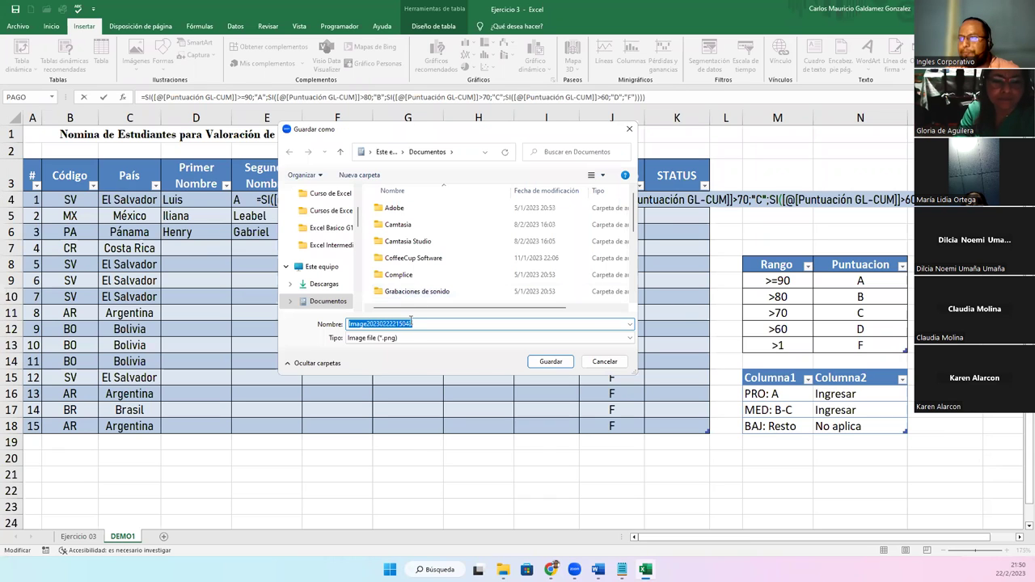
pyautogui.click(408, 338)
pyautogui.click(409, 346)
pyautogui.click(418, 323)
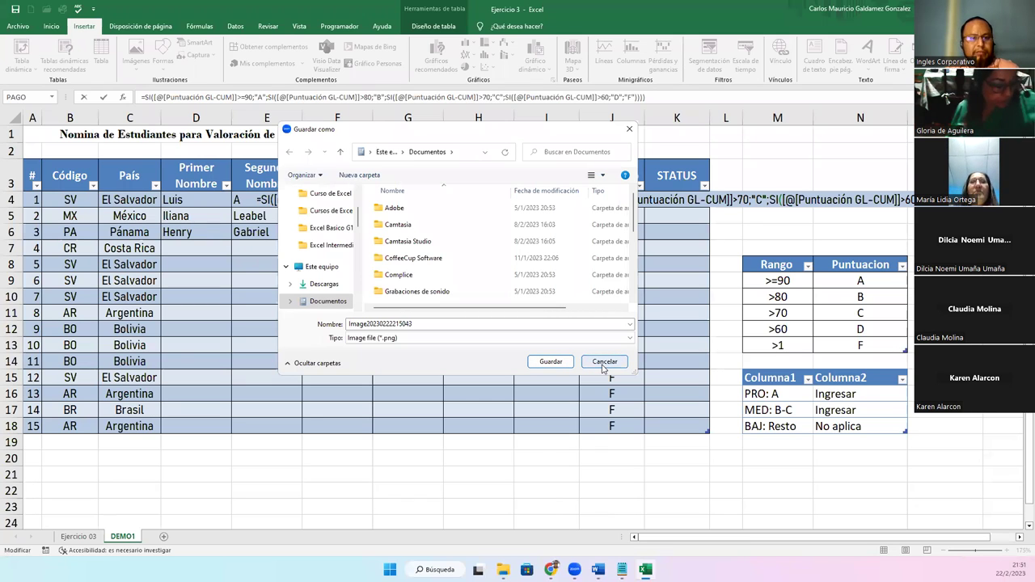
pyautogui.click(602, 367)
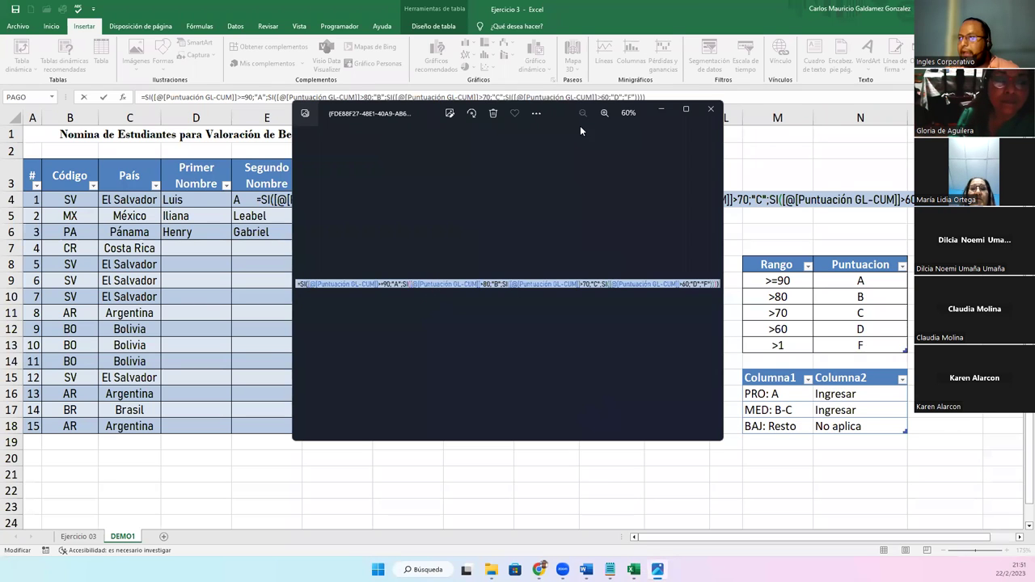
# Save the formula picture as Imagen01 and show its file in File Explorer.
pyautogui.rightClick(469, 285)
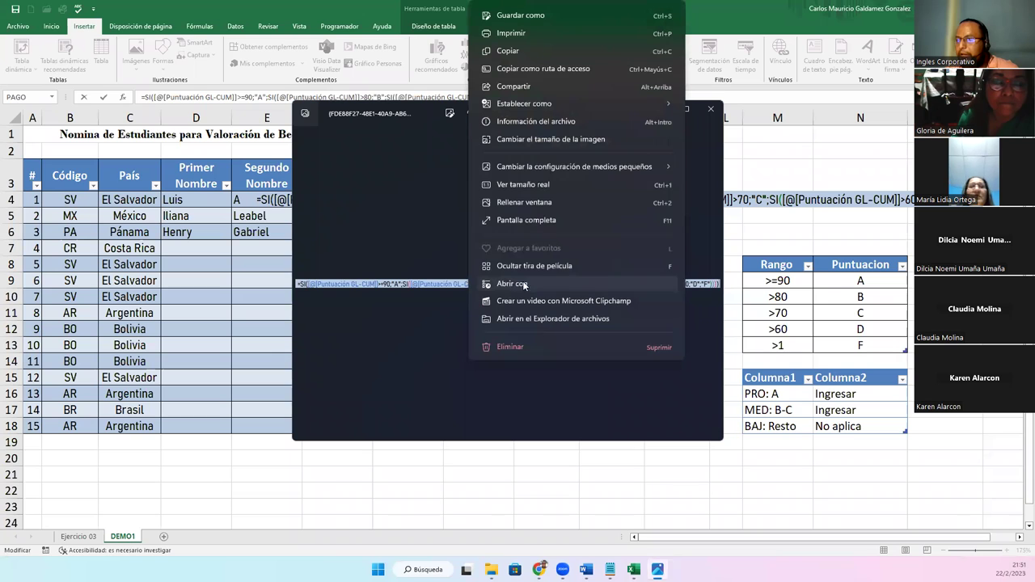
pyautogui.click(540, 16)
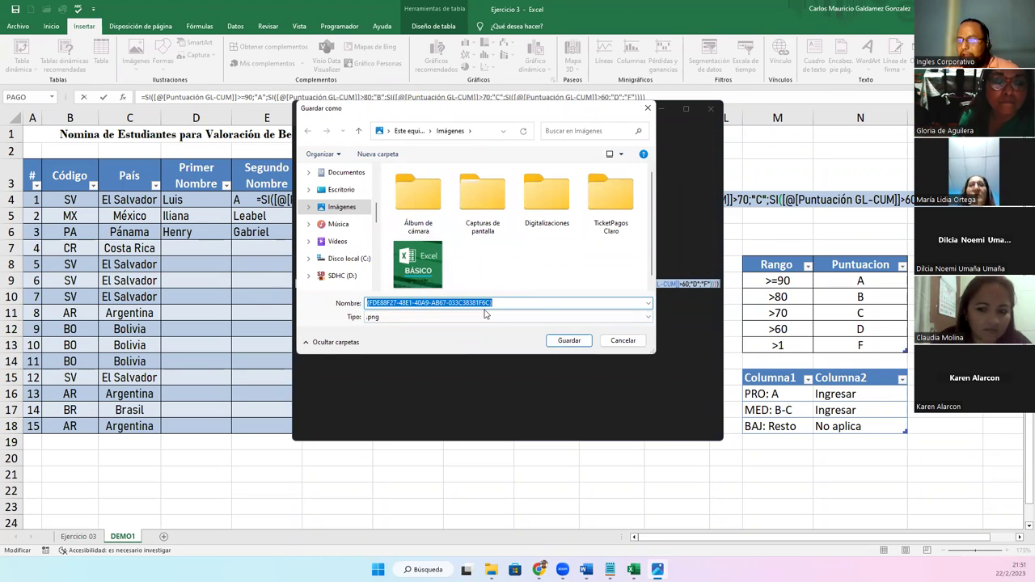
pyautogui.press('BackSpace')
pyautogui.write('Imagen01')
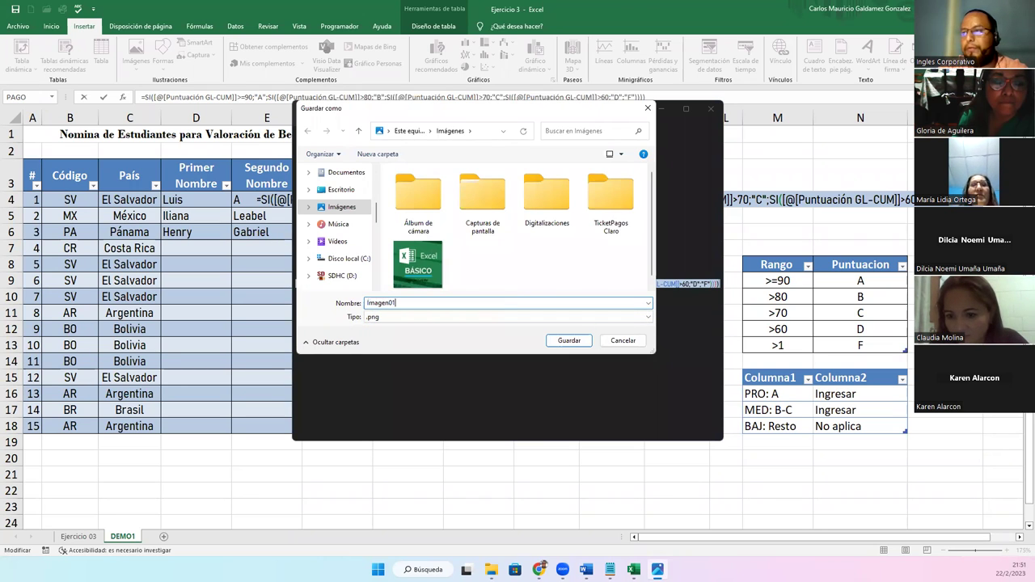
pyautogui.press('Return')
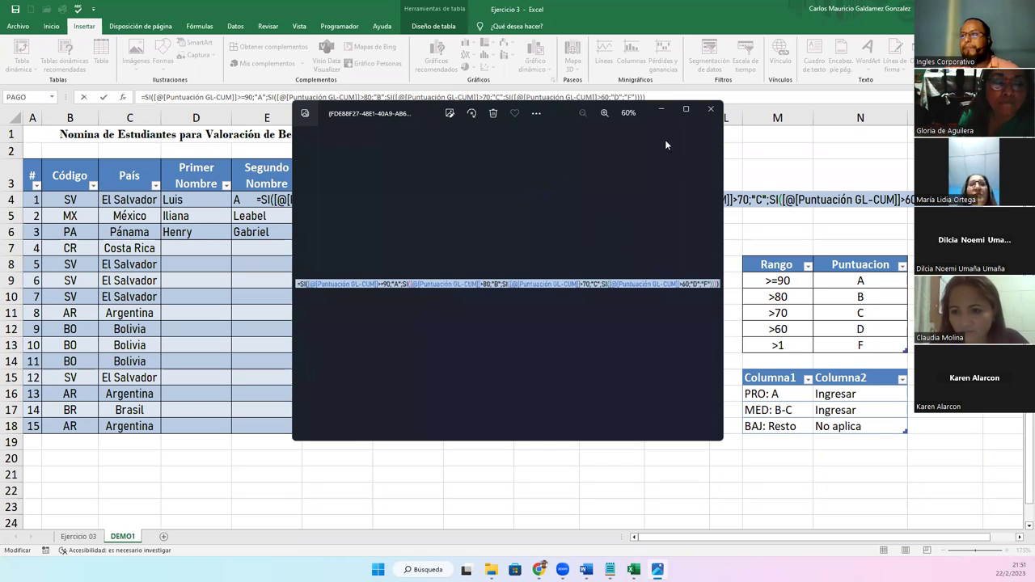
pyautogui.rightClick(495, 285)
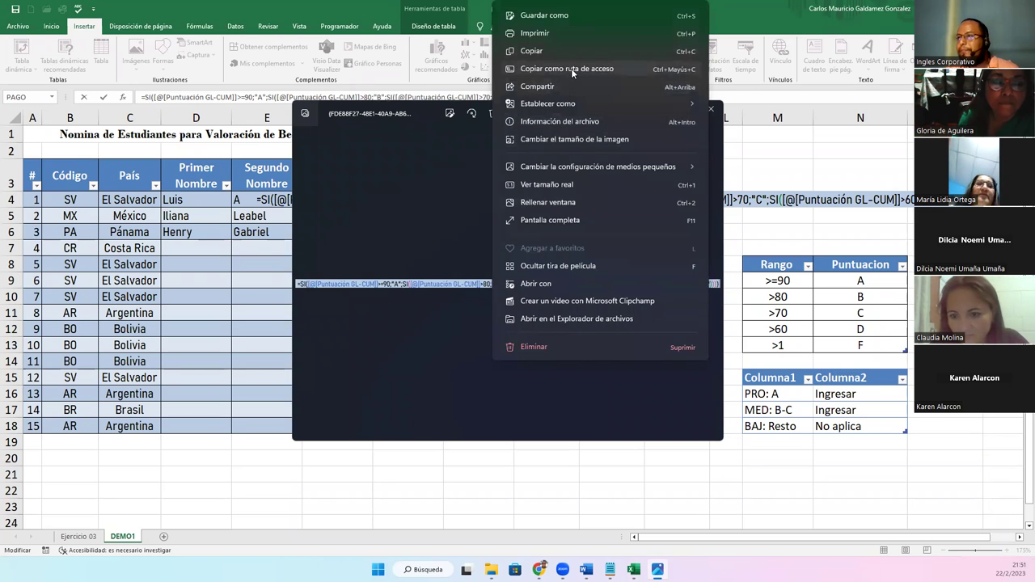
pyautogui.click(546, 320)
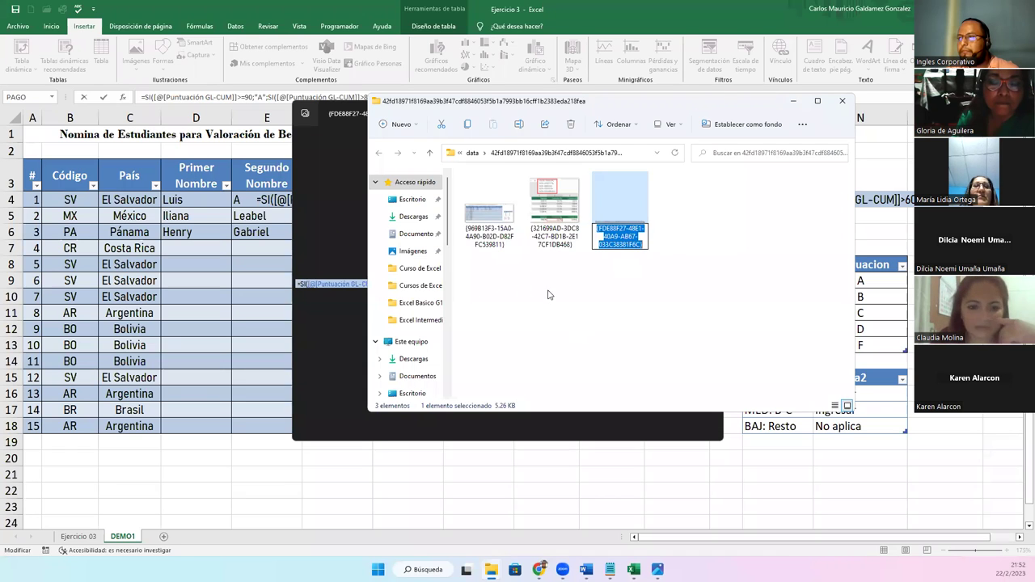
# Open Imagen01 from Imágenes to verify it, close the viewers and minimize Explorer.
pyautogui.click(579, 296)
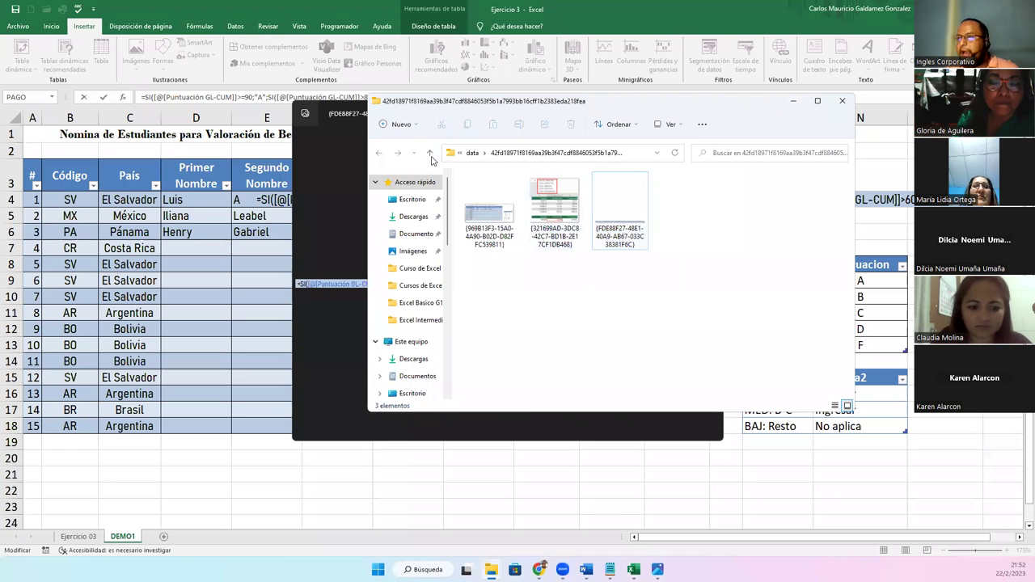
pyautogui.click(414, 251)
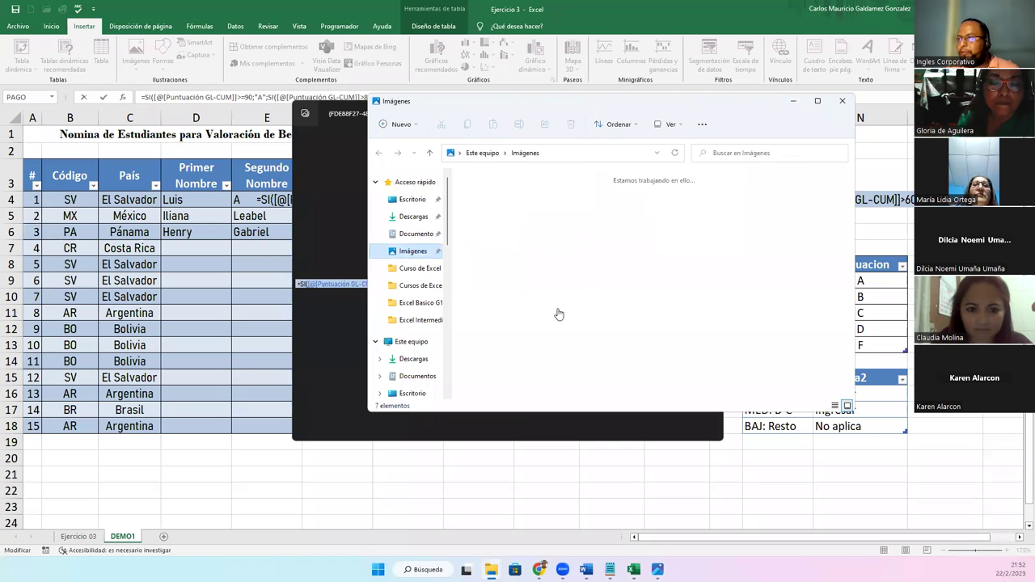
pyautogui.doubleClick(487, 296)
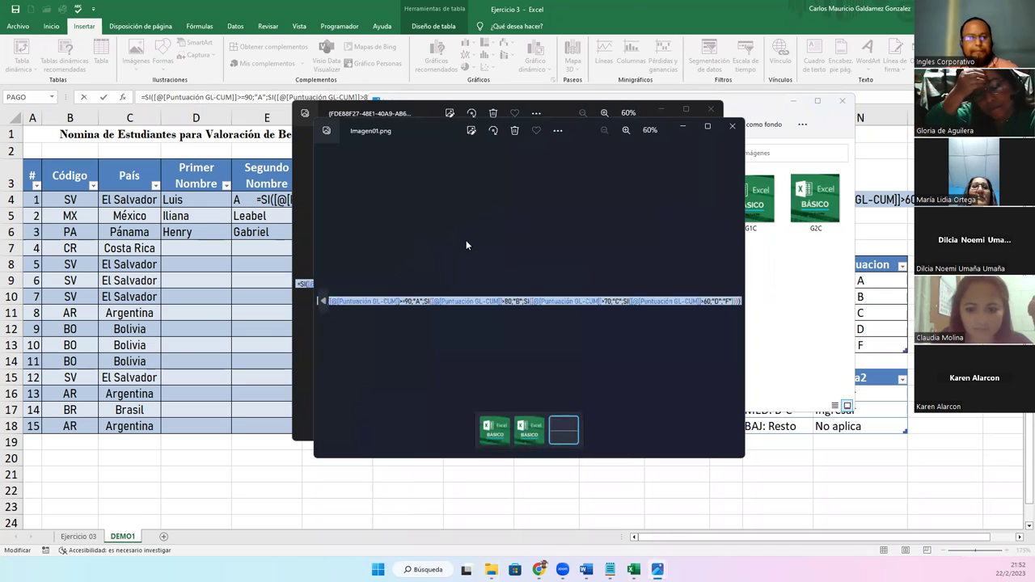
pyautogui.click(732, 127)
pyautogui.click(710, 114)
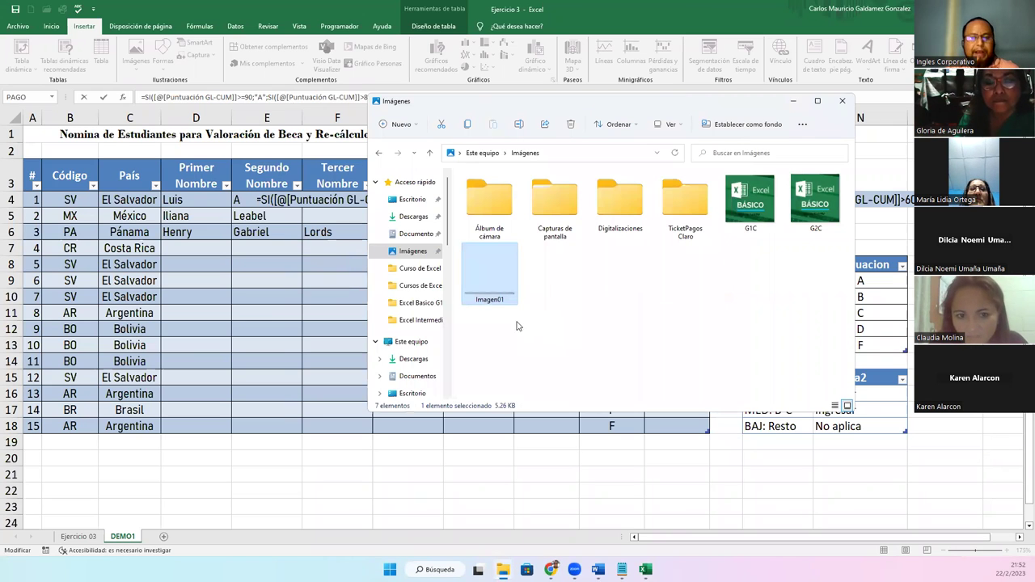
pyautogui.click(578, 325)
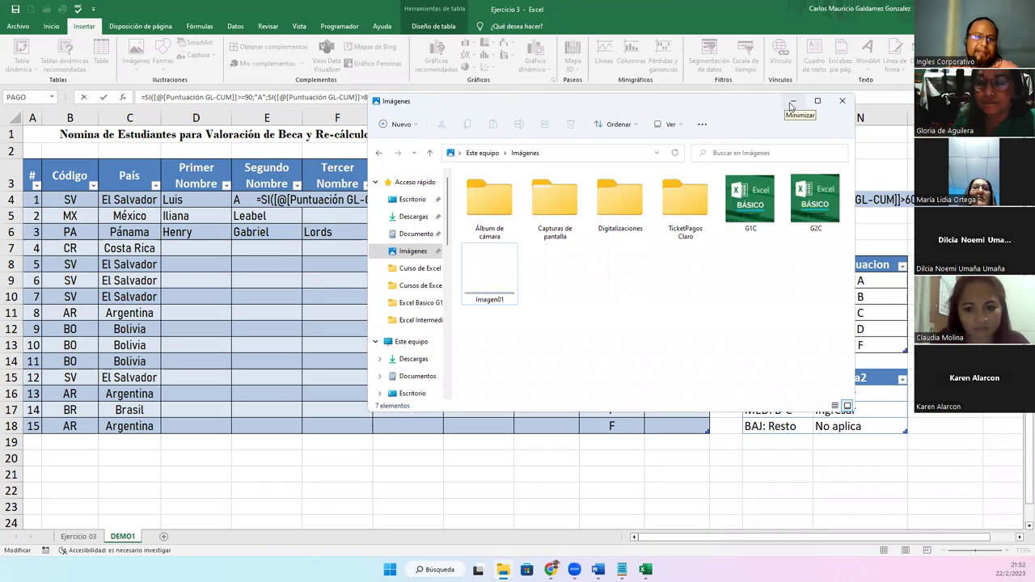
pyautogui.click(791, 106)
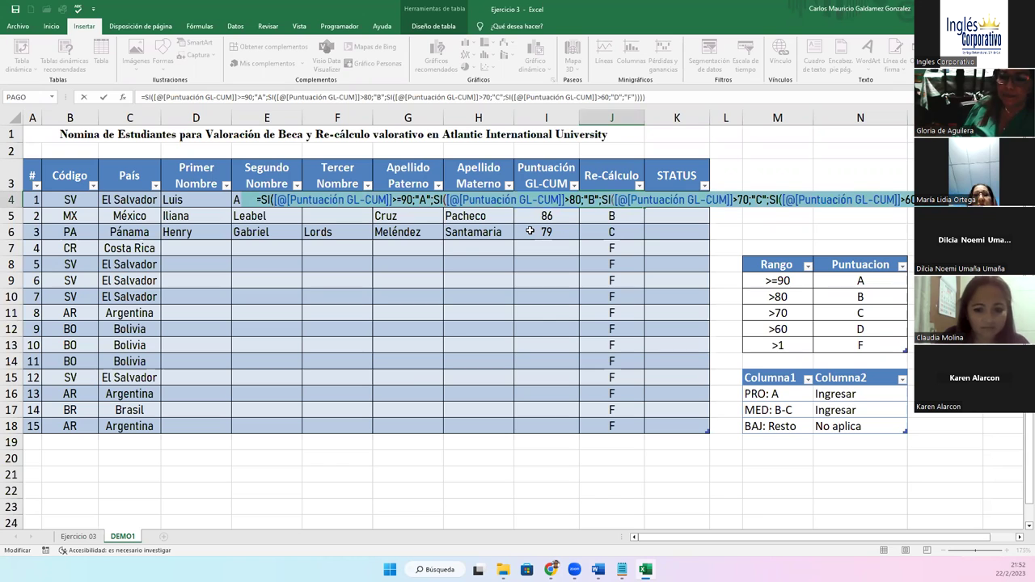
# Commit J4's nested grade formula unchanged so row 4's score 91 shows grade A again.
pyautogui.hotkey('ctrl', 'Return')
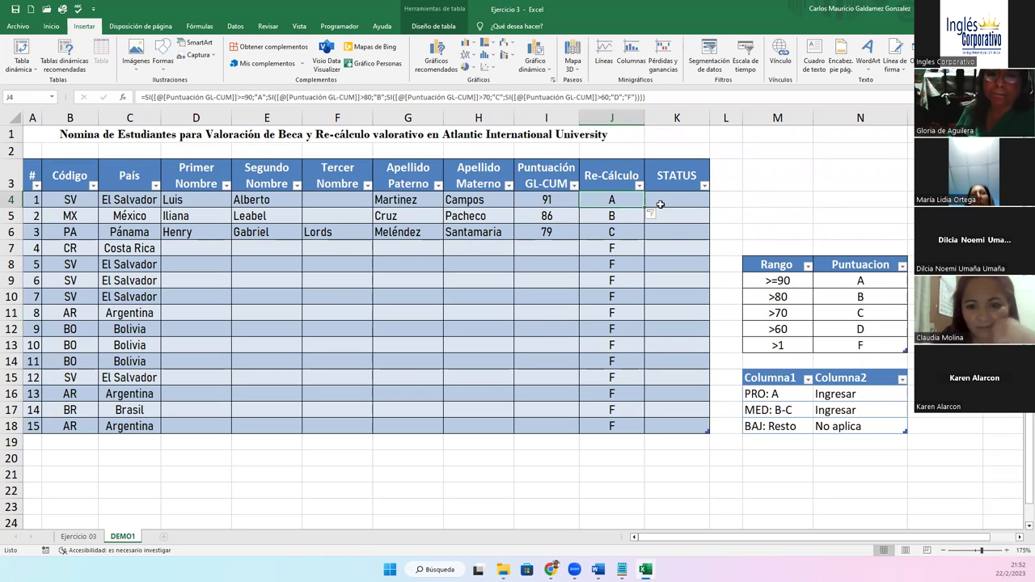
pyautogui.click(658, 202)
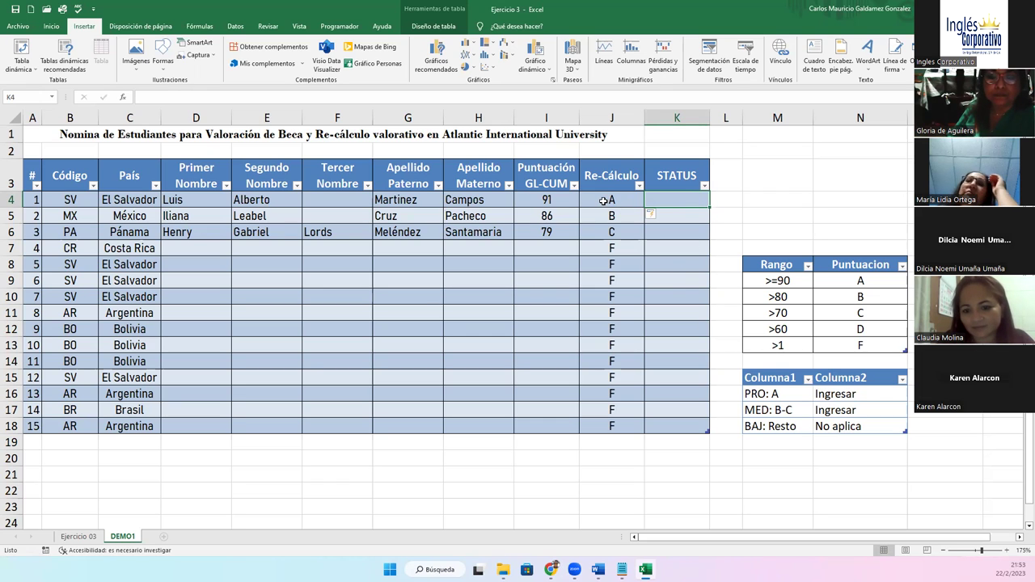
pyautogui.moveTo(603, 200); pyautogui.dragTo(606, 428)
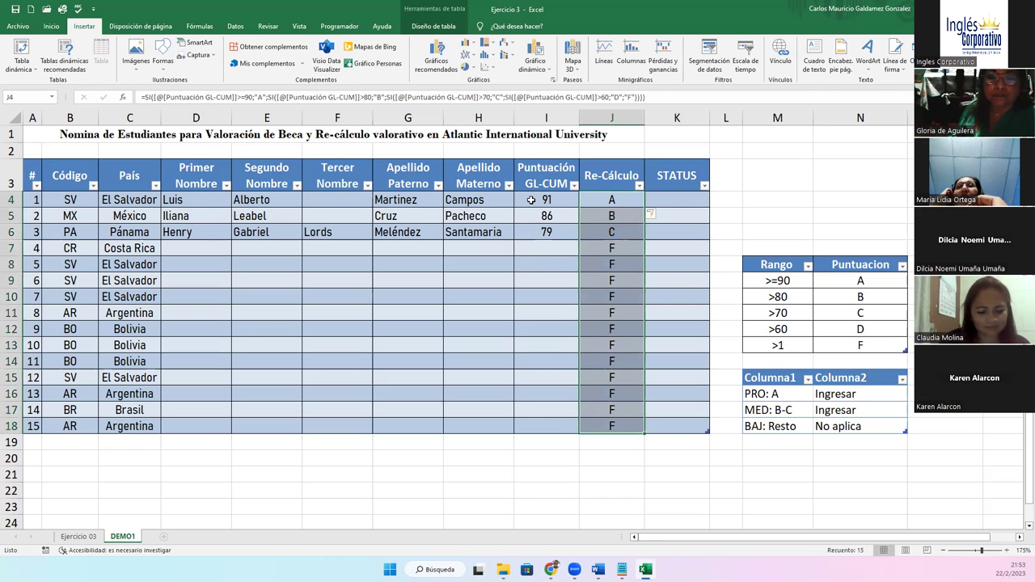
pyautogui.moveTo(532, 200); pyautogui.dragTo(535, 234)
pyautogui.moveTo(602, 198); pyautogui.dragTo(621, 424)
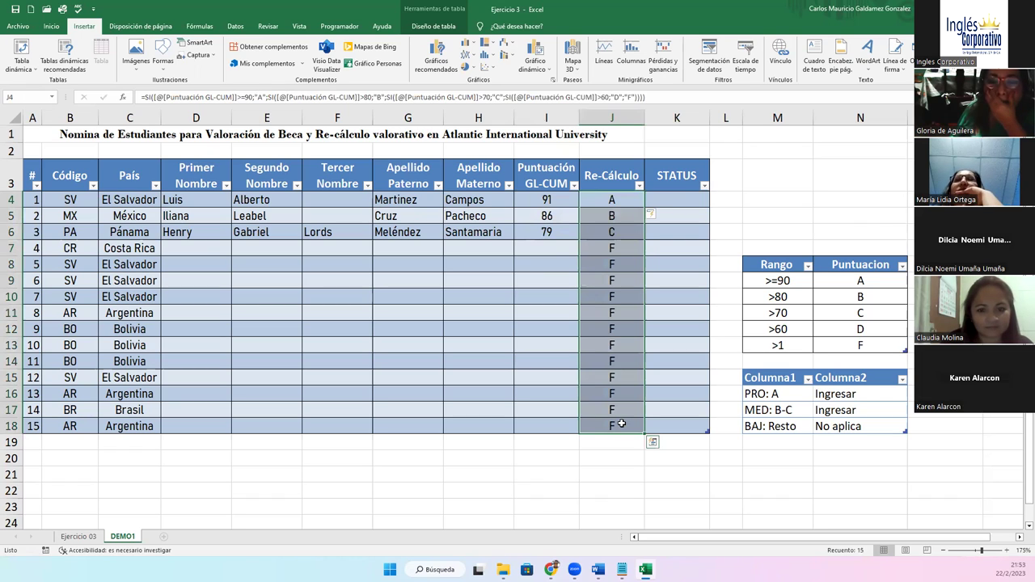
pyautogui.click(676, 203)
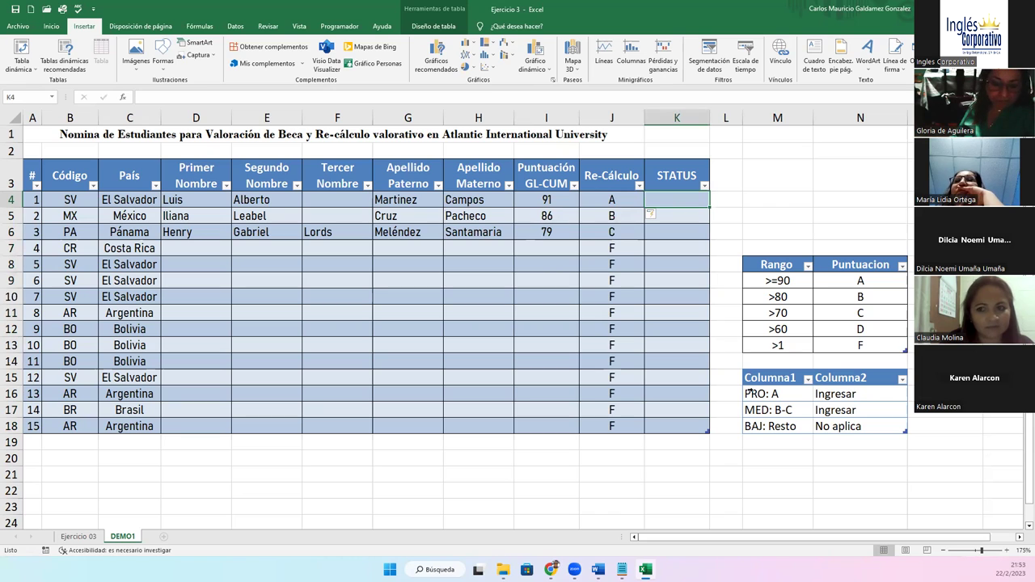
# Set the PRO: A rule's payout text to Ingresar 100%.
pyautogui.click(779, 394)
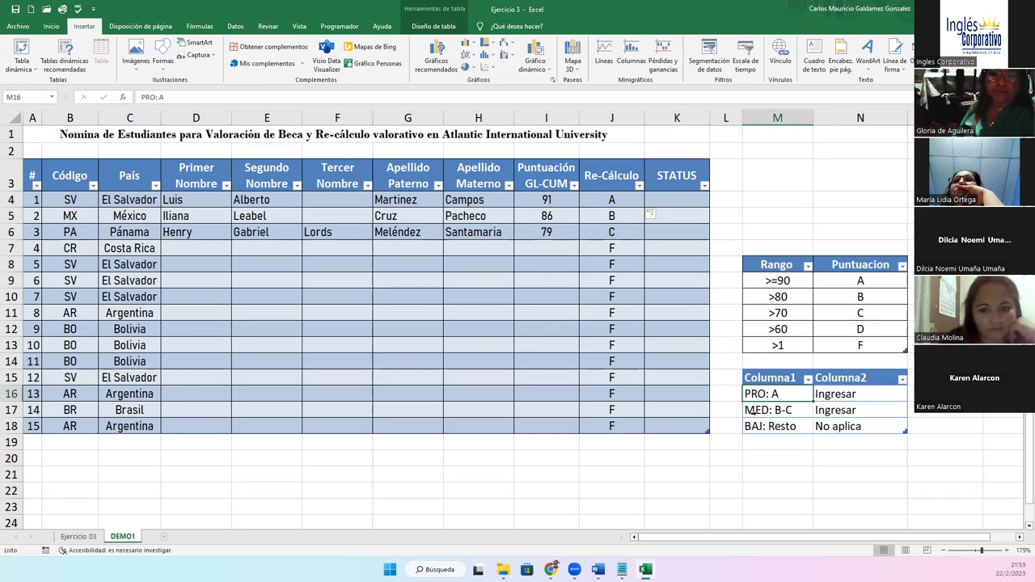
pyautogui.click(751, 410)
pyautogui.hotkey('shift', 'Right')
pyautogui.click(851, 394)
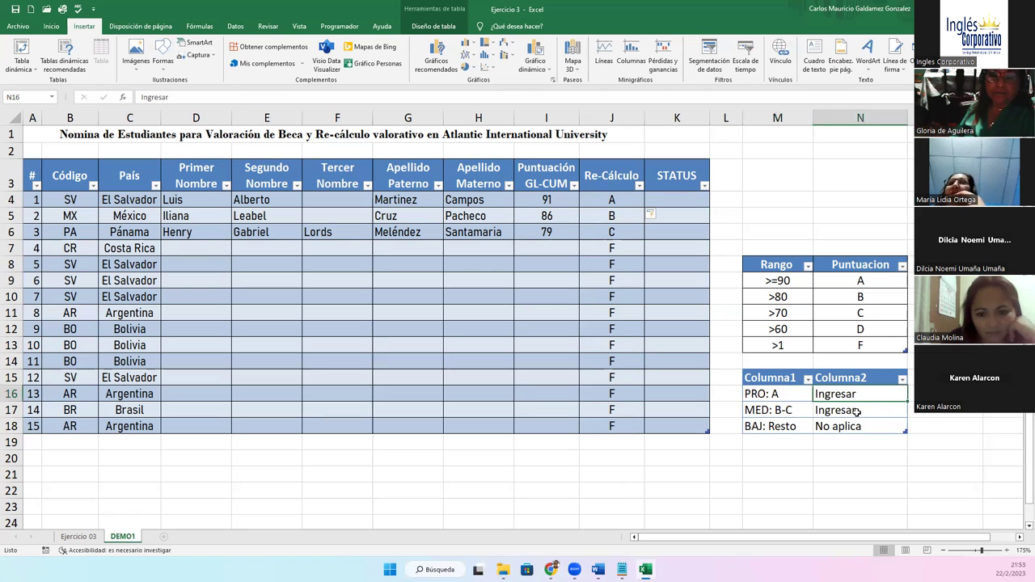
pyautogui.doubleClick(864, 396)
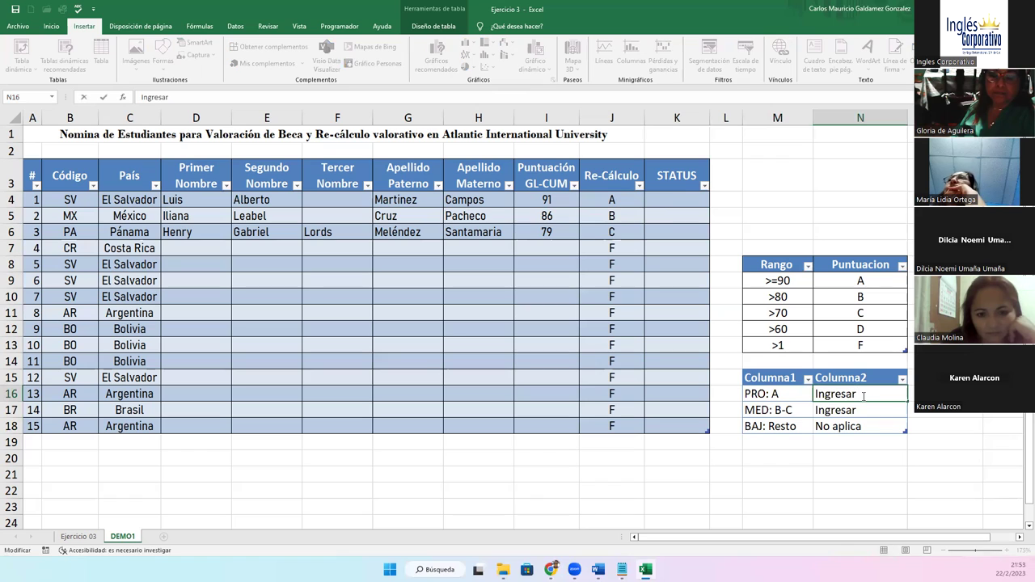
pyautogui.write('100%')
pyautogui.press('Return')
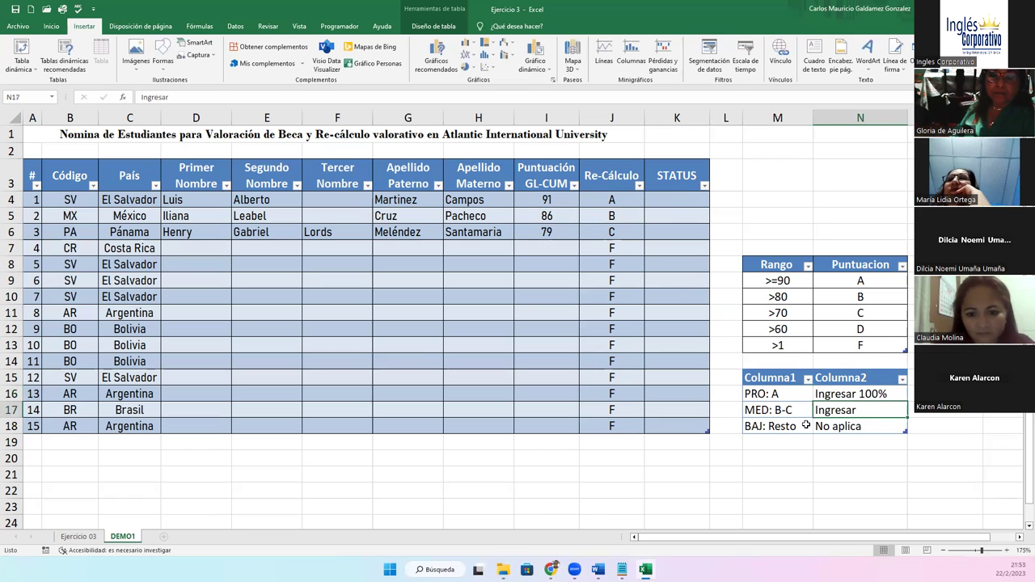
# Change the MED: B-C rule's payout text to Ingresar 45%.
pyautogui.doubleClick(868, 411)
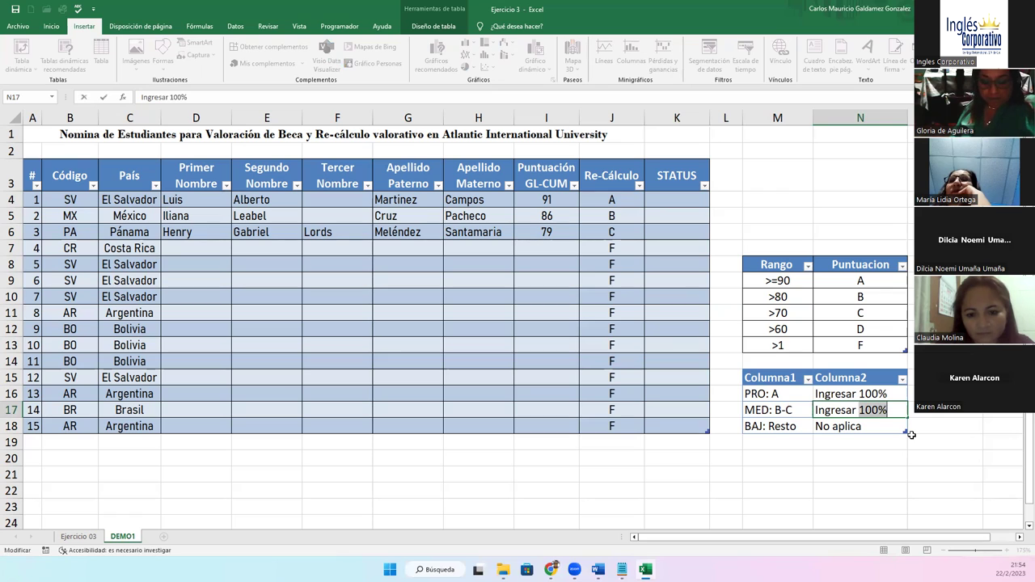
pyautogui.write('45%')
pyautogui.press('Return')
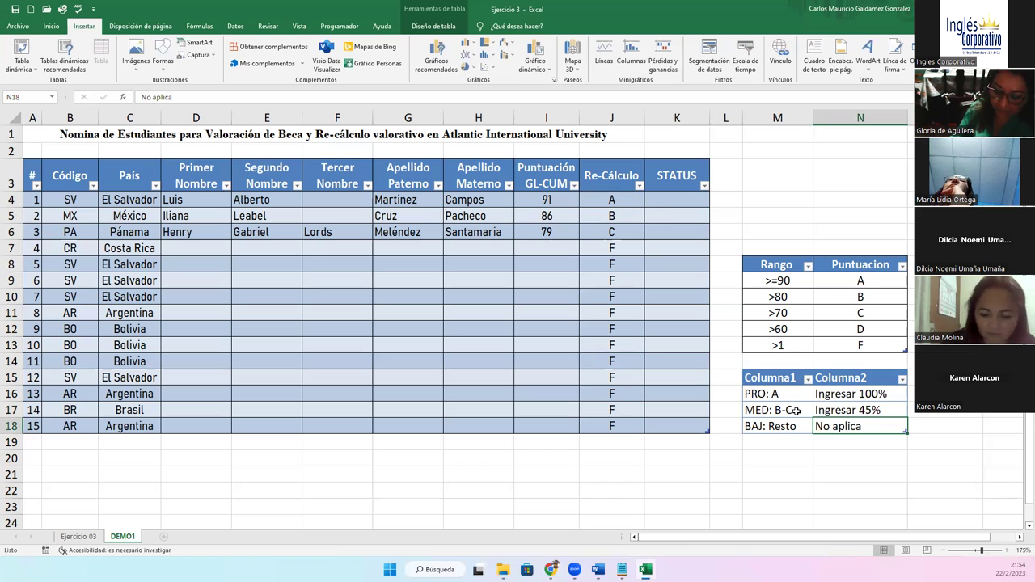
pyautogui.click(764, 427)
pyautogui.click(825, 427)
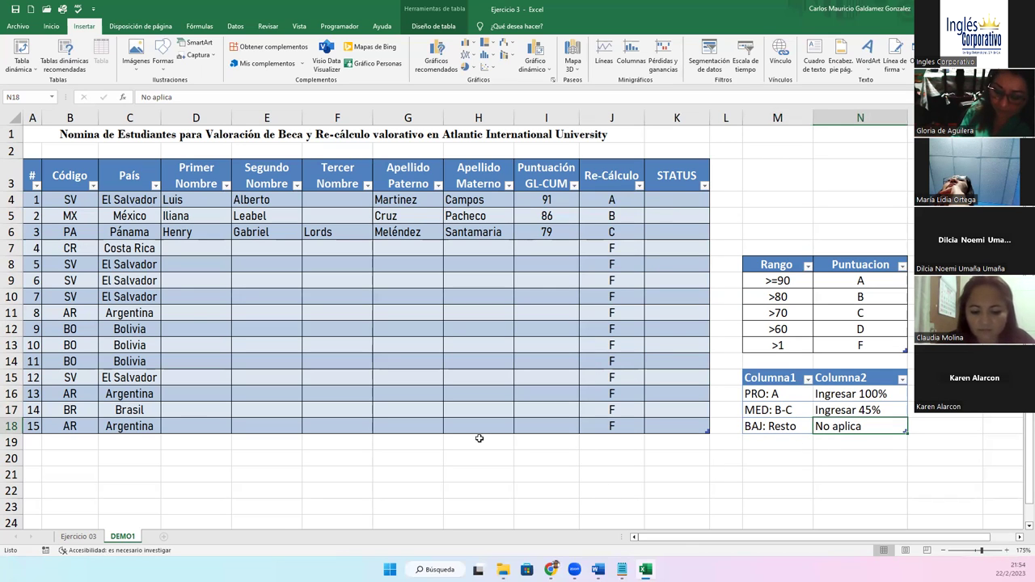
# In K4, type =SI([@[Re-Cálculo]]="A";"PRO";SI( so grade A returns PRO.
pyautogui.click(675, 204)
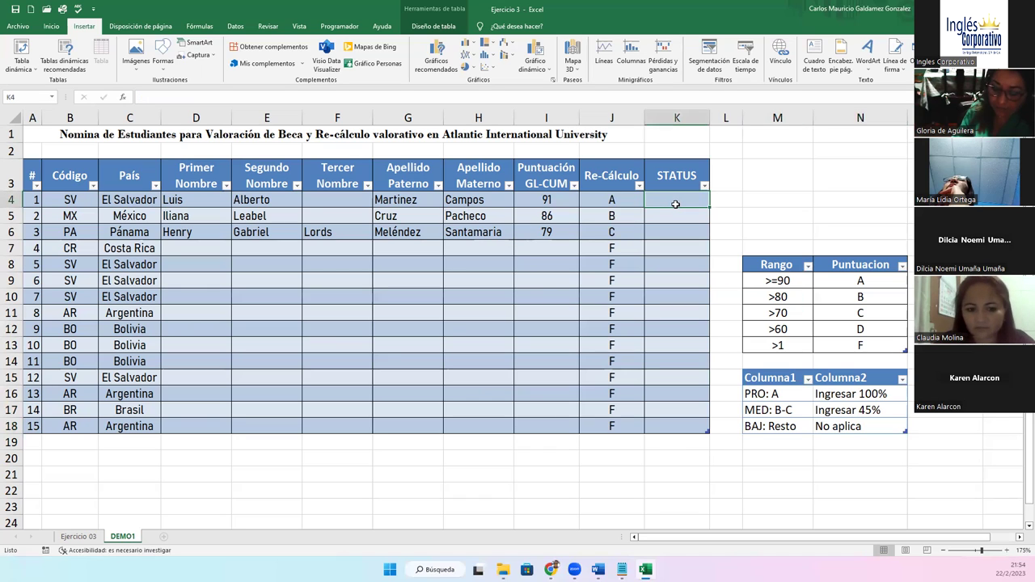
pyautogui.write('=')
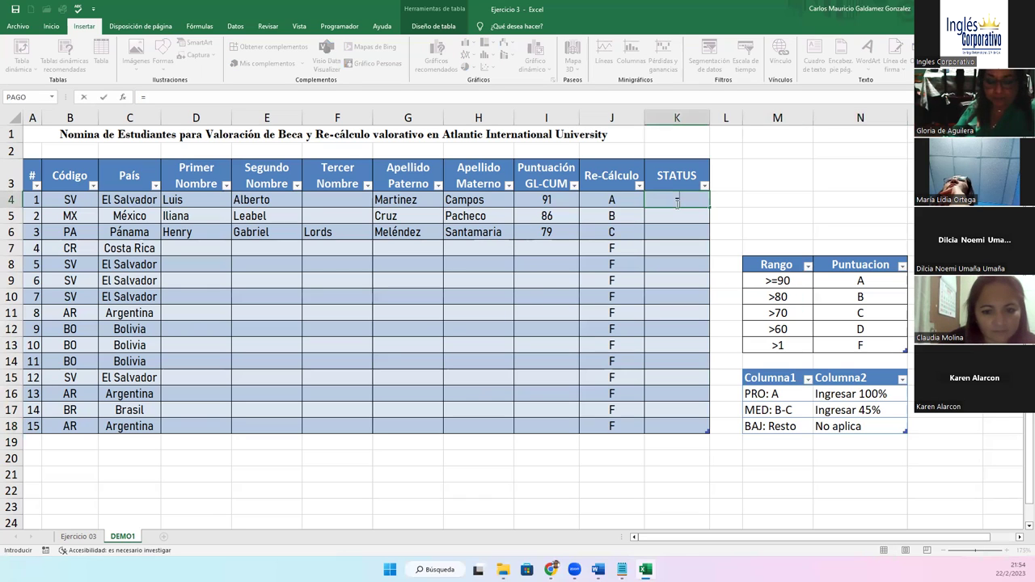
pyautogui.write('SI(')
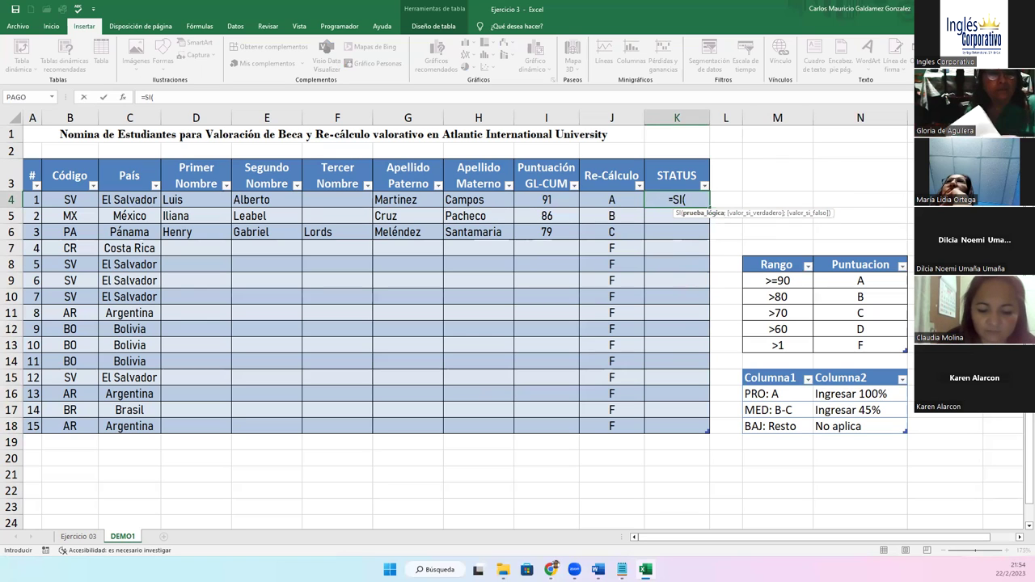
pyautogui.click(694, 201)
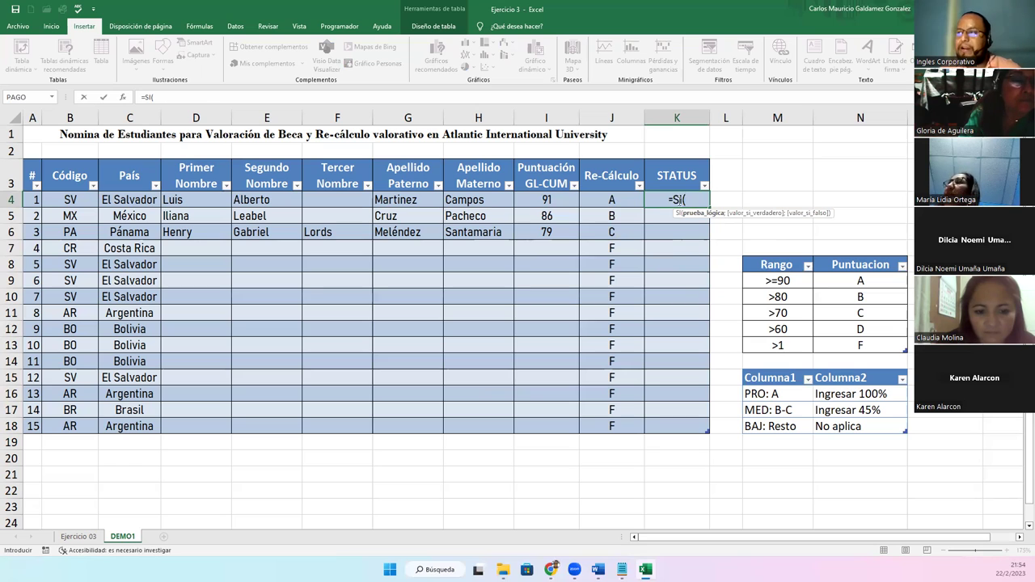
pyautogui.click(620, 199)
pyautogui.click(719, 199)
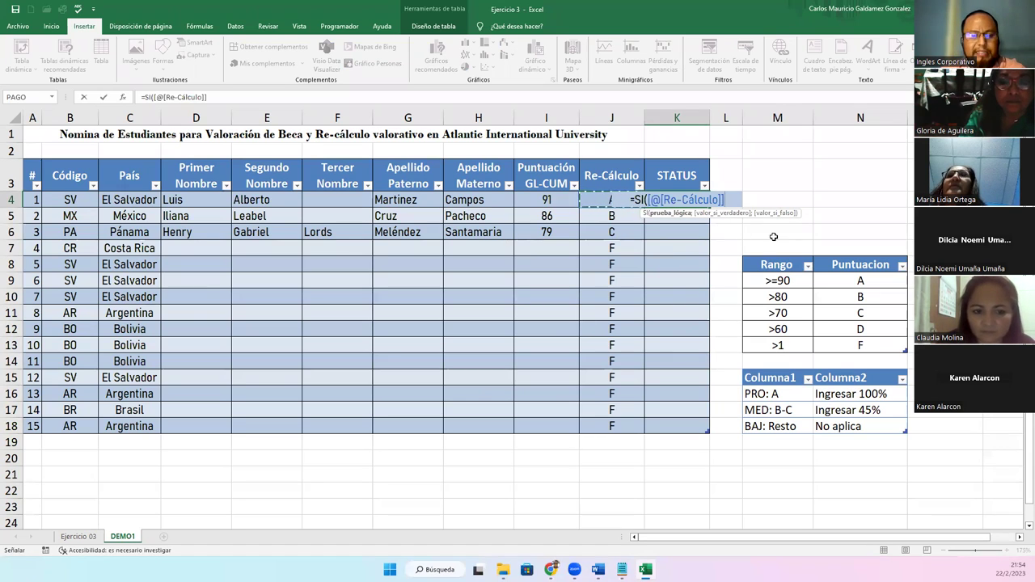
pyautogui.write('="A"')
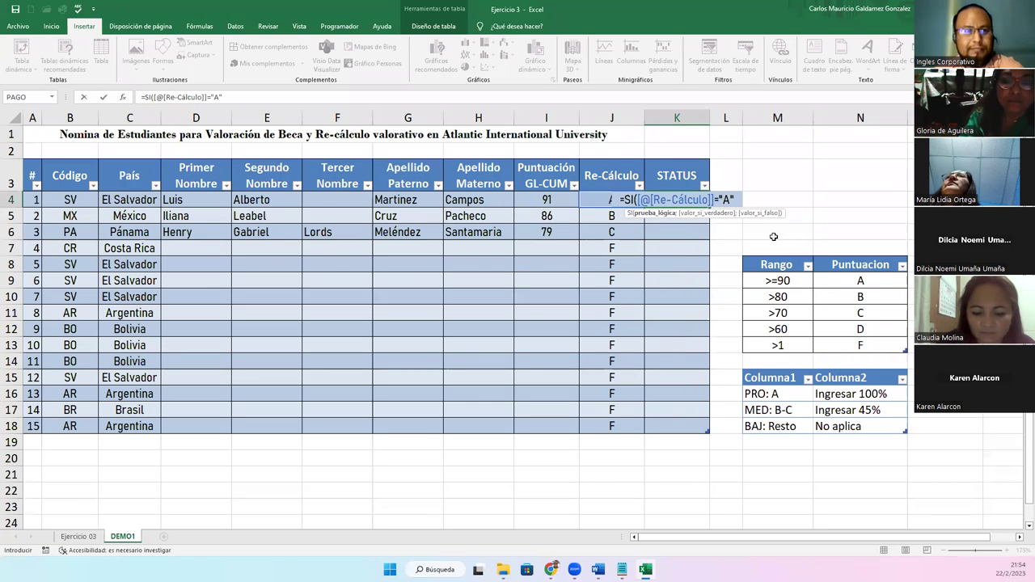
pyautogui.write(';')
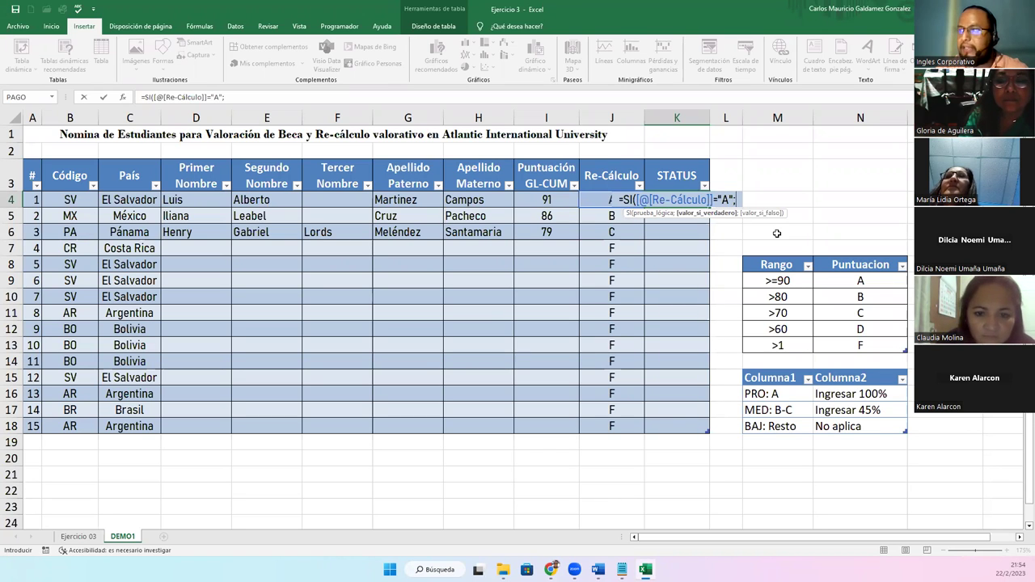
pyautogui.write('P')
pyautogui.press('BackSpace')
pyautogui.write('"')
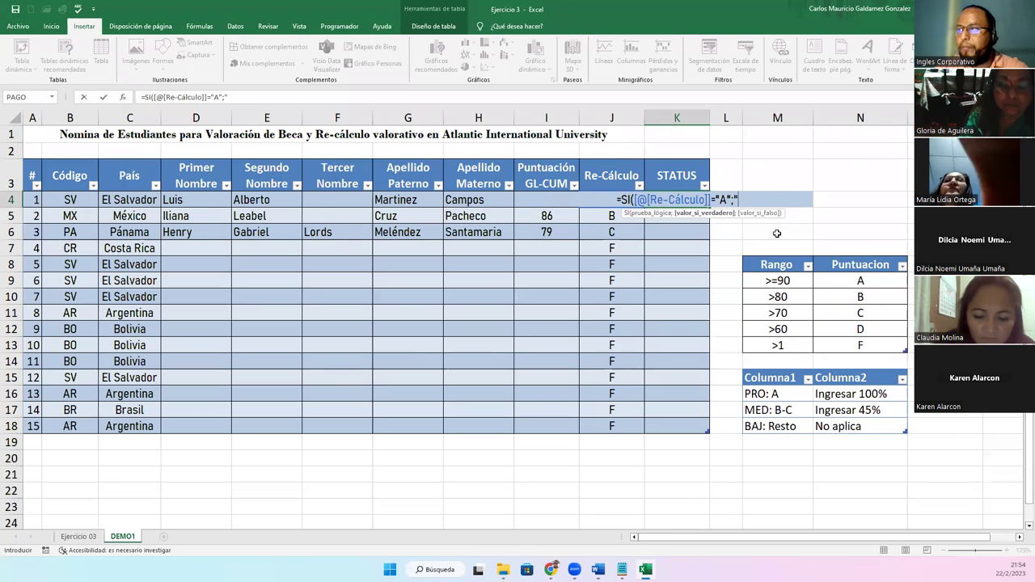
pyautogui.write('PRO"')
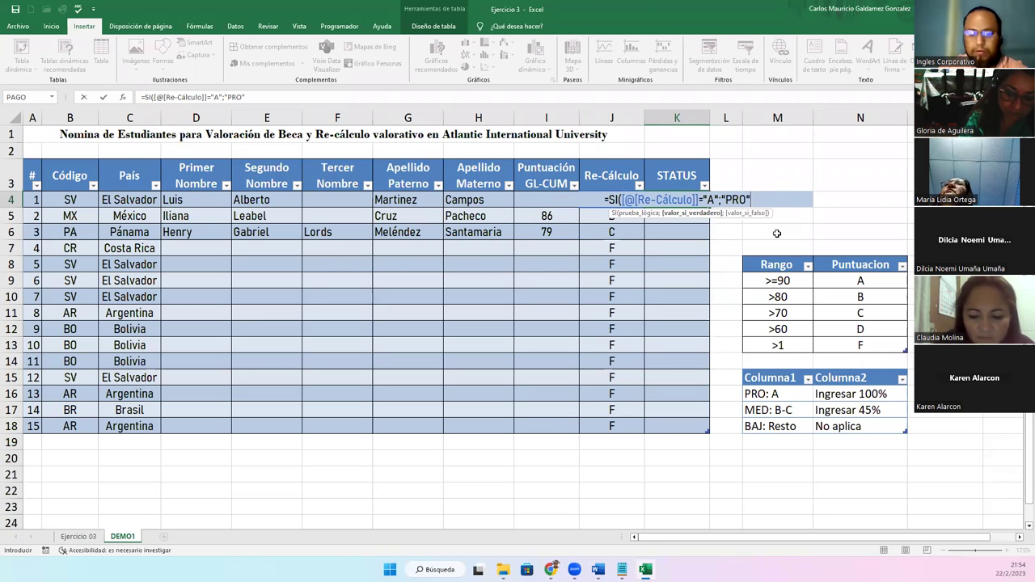
pyautogui.write('";')
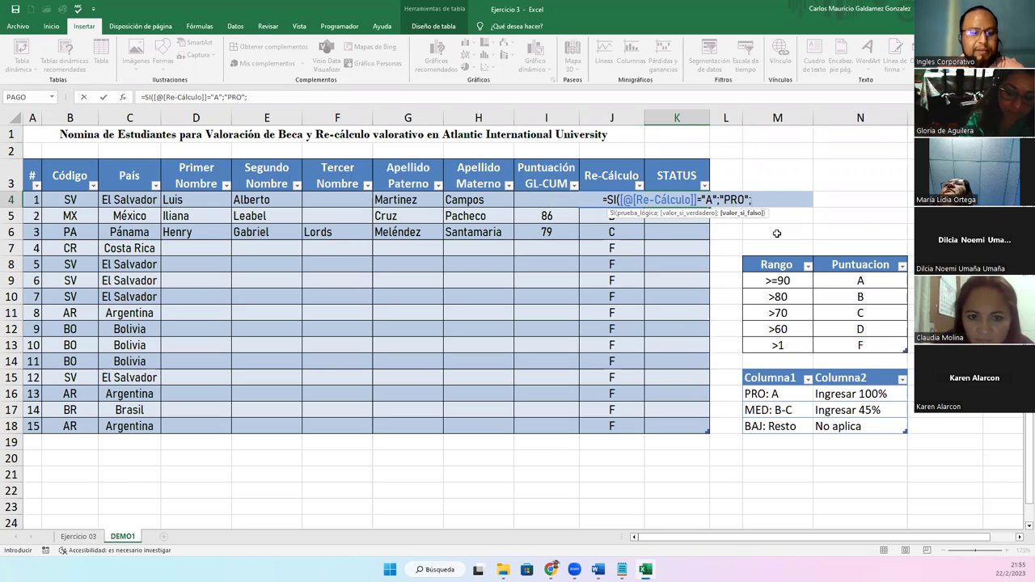
pyautogui.write('s')
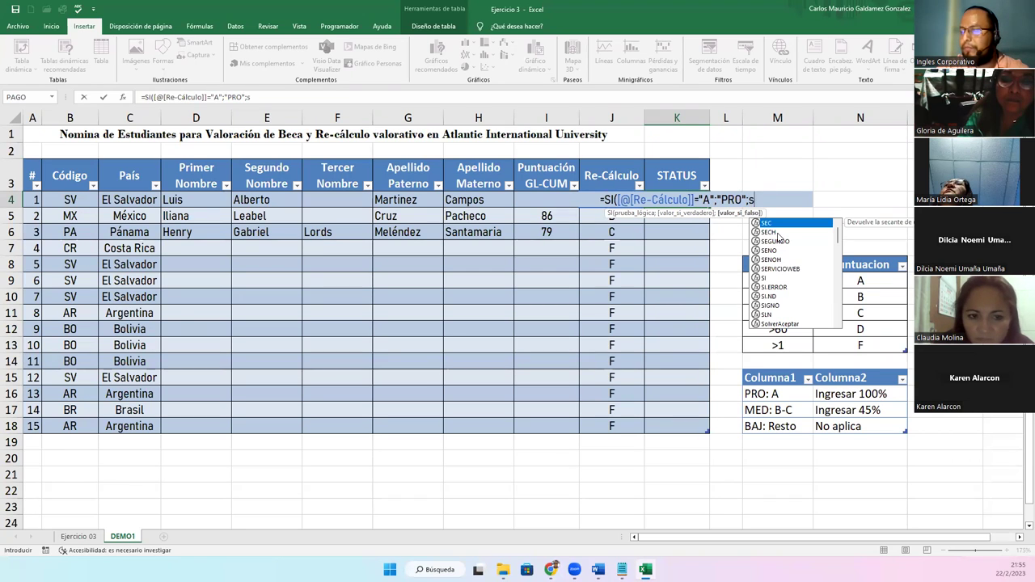
pyautogui.write('i')
pyautogui.press('Tab')
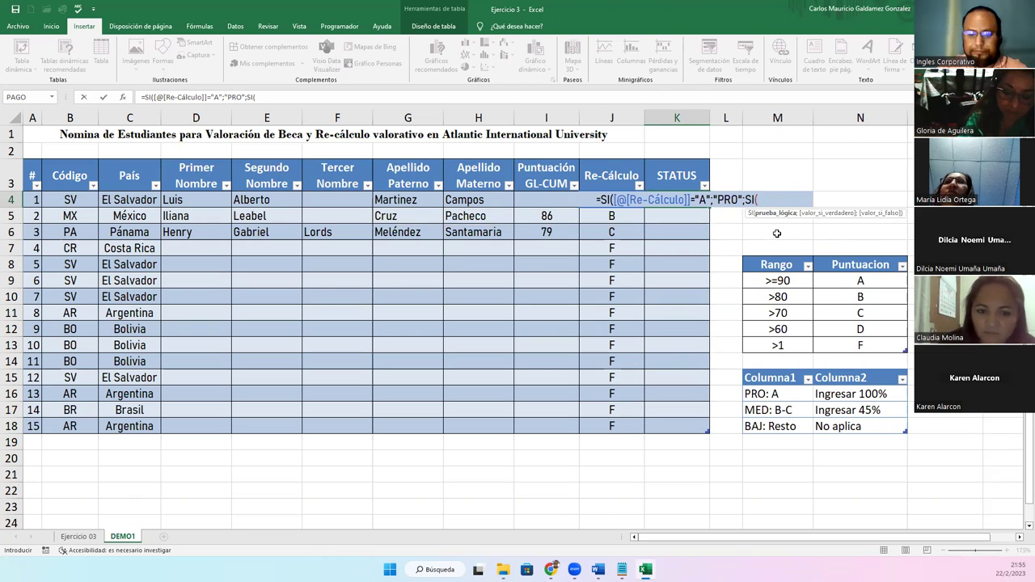
# Finish K4's nested SI so B and C return MED, else BAJ, and commit it down STATUS.
pyautogui.write('[@[')
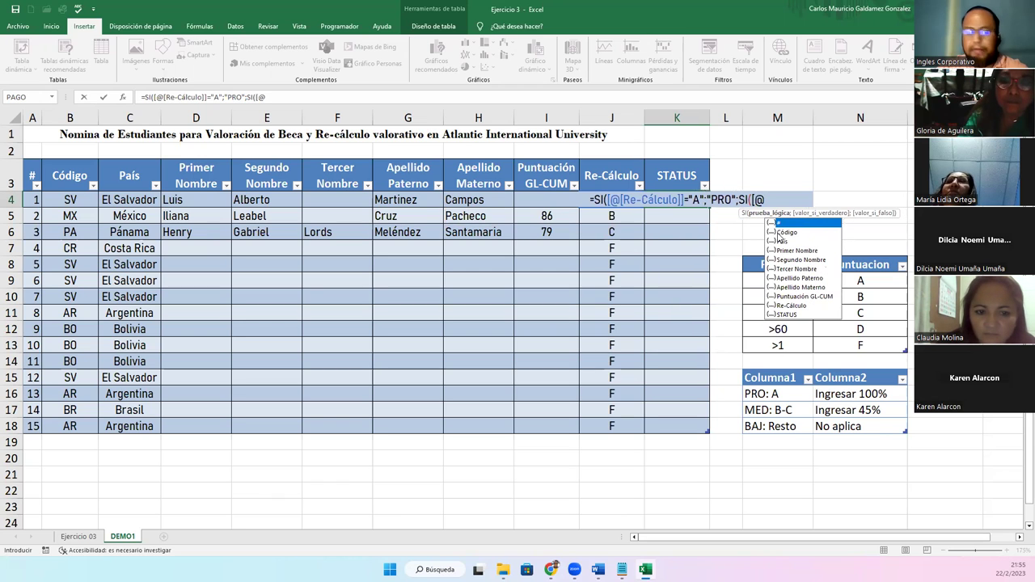
pyautogui.write('R')
pyautogui.press('Tab')
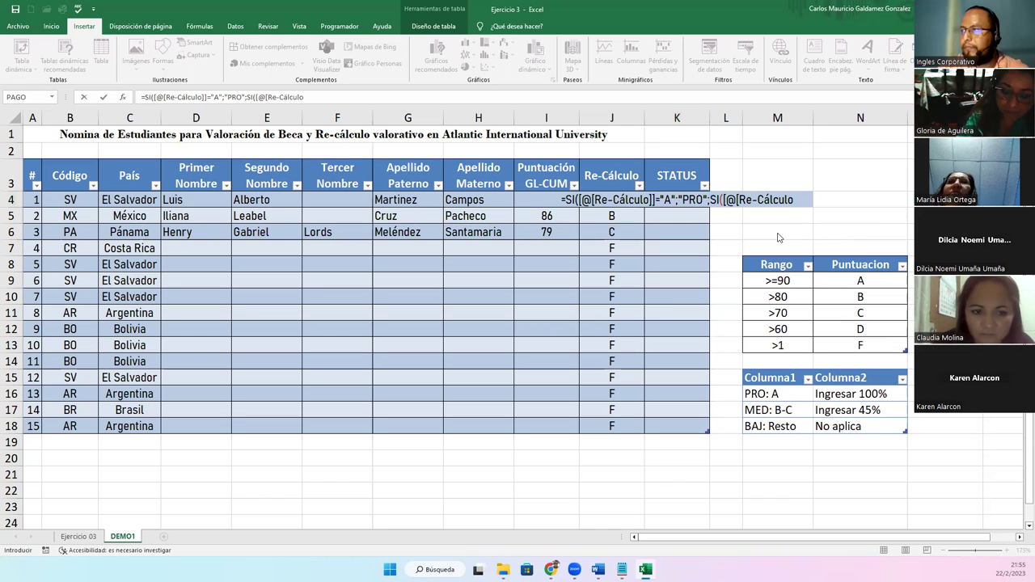
pyautogui.click(799, 200)
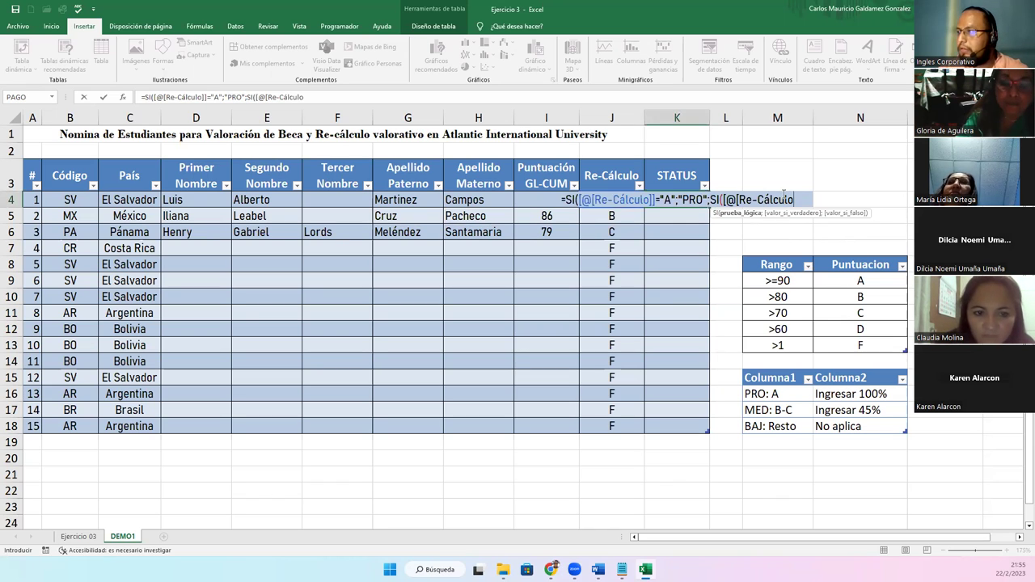
pyautogui.write(']]')
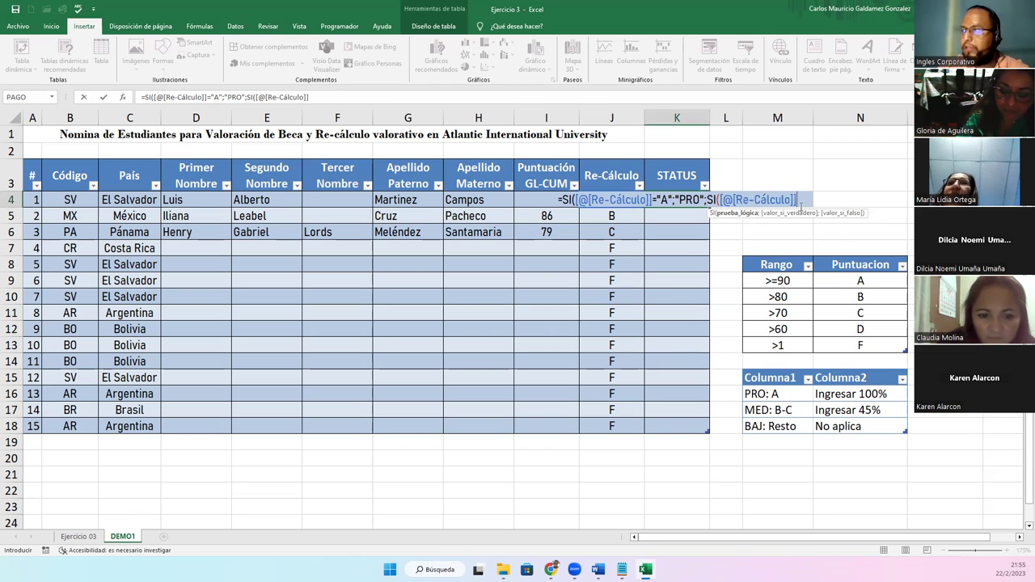
pyautogui.write('="B"')
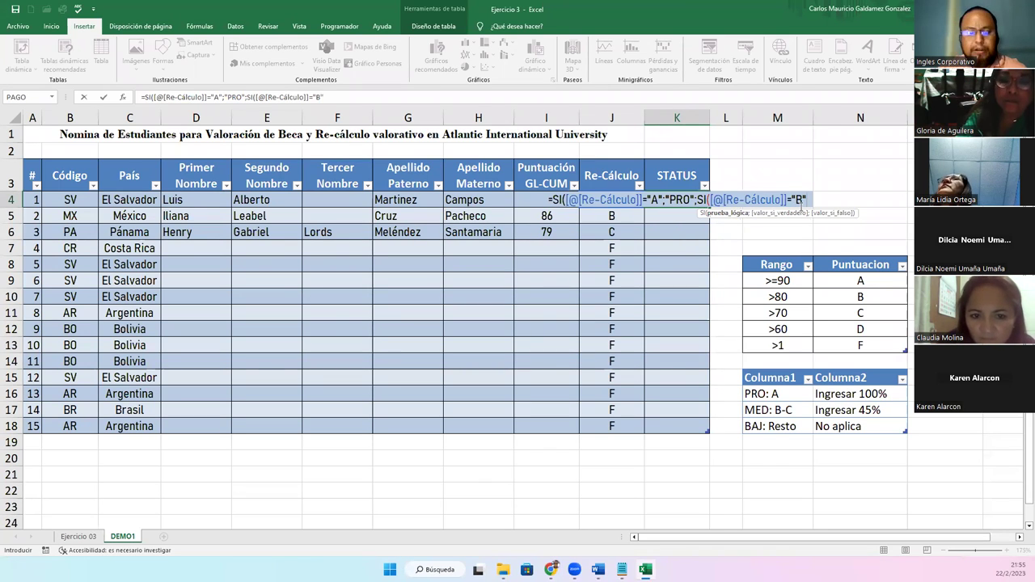
pyautogui.write(';"')
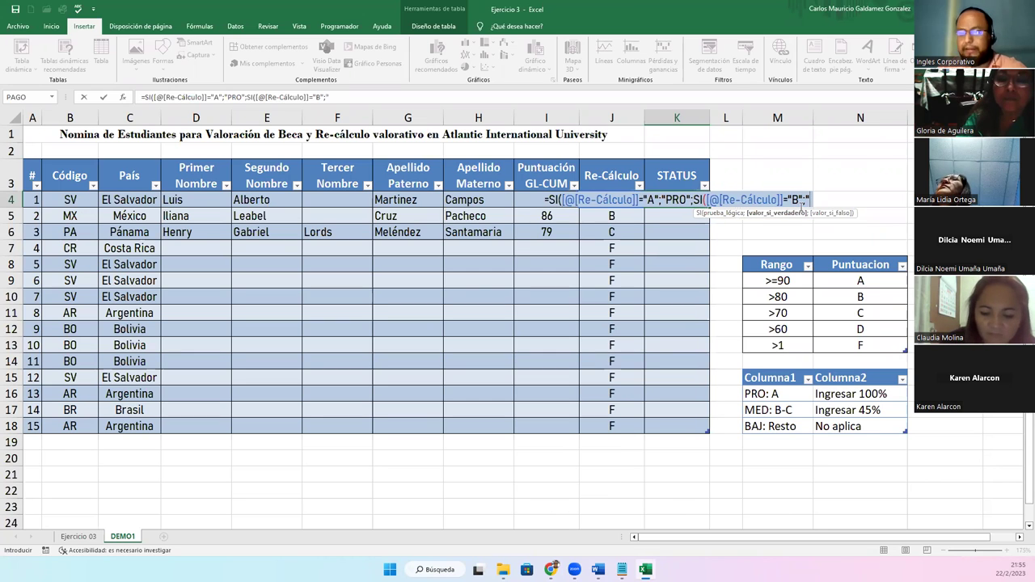
pyautogui.write('MED')
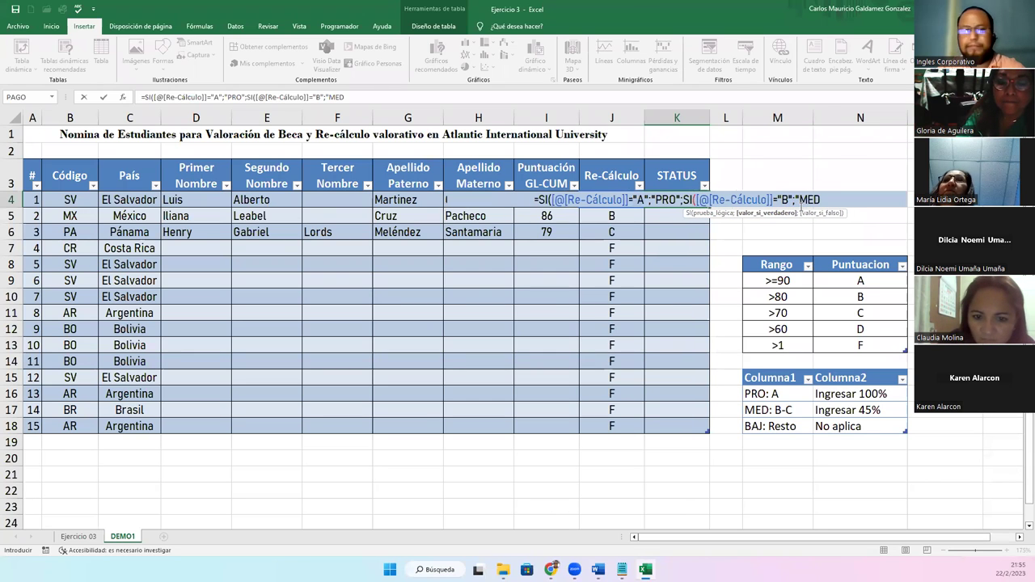
pyautogui.write('"')
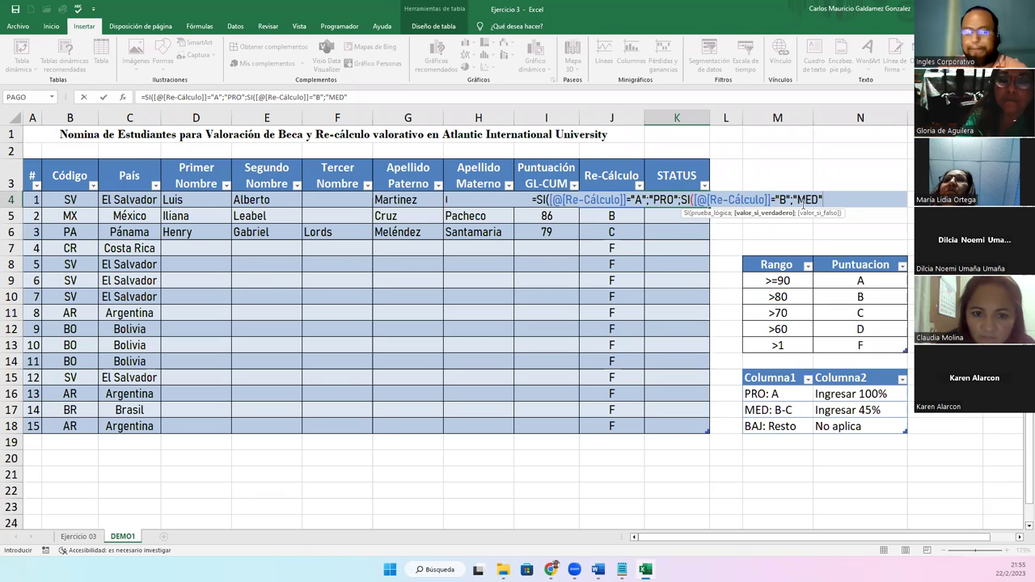
pyautogui.write(';')
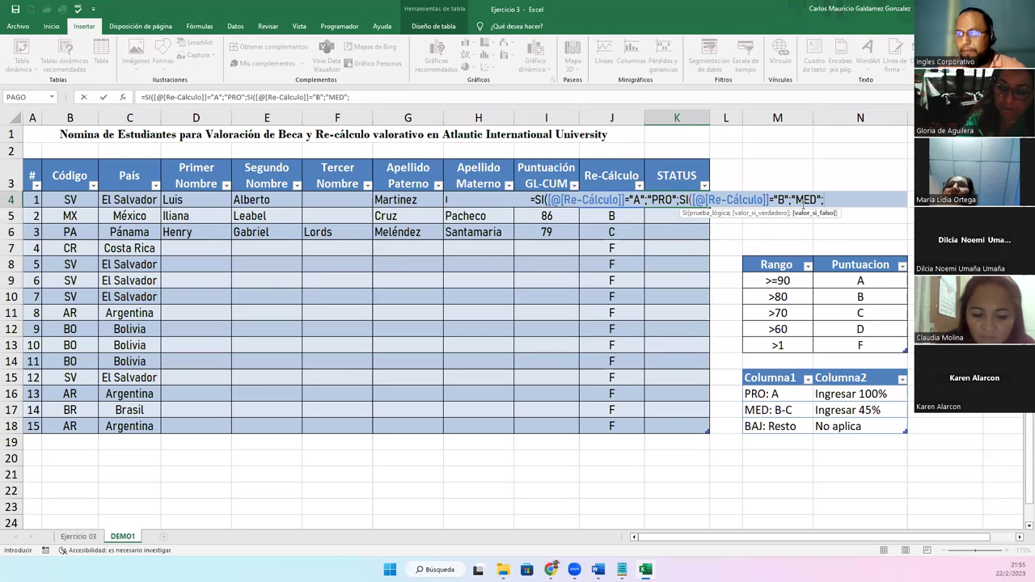
pyautogui.write('SI(')
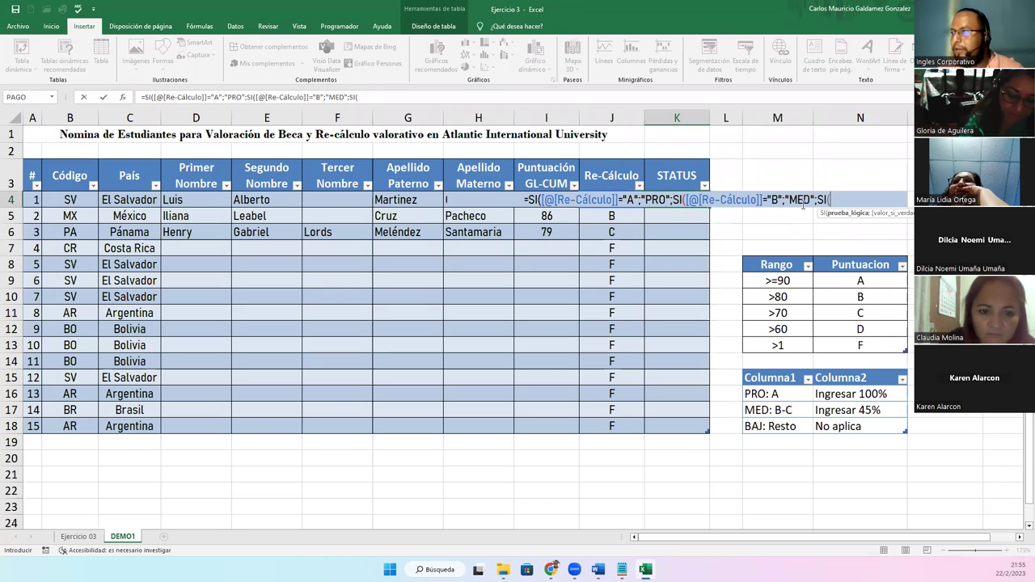
pyautogui.write('@')
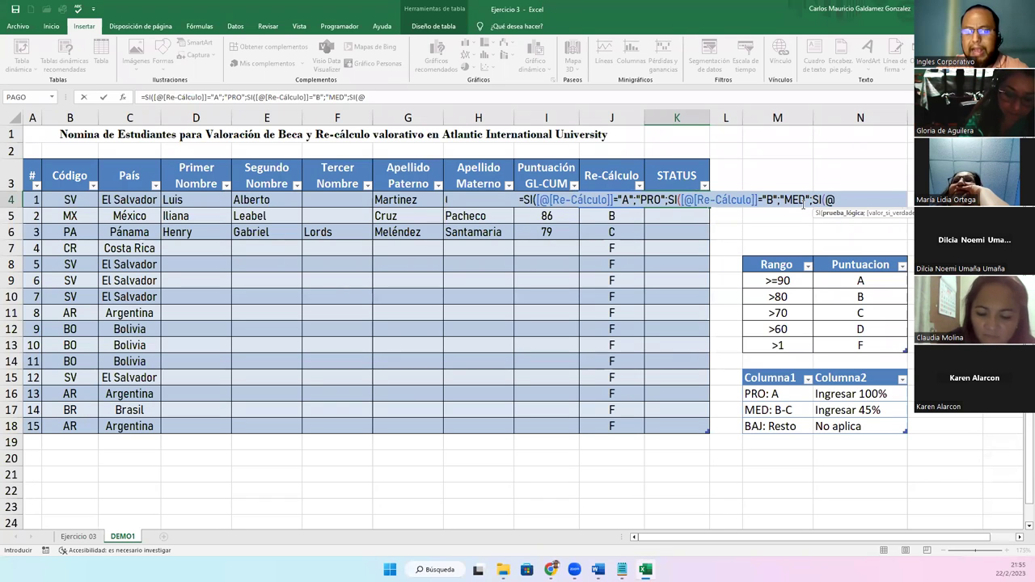
pyautogui.press('BackSpace')
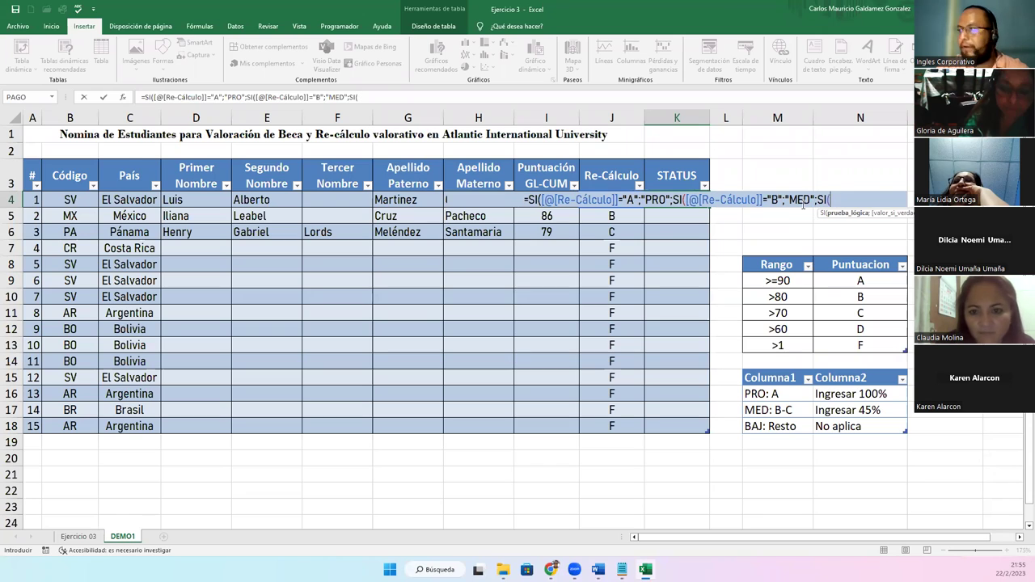
pyautogui.write('[@')
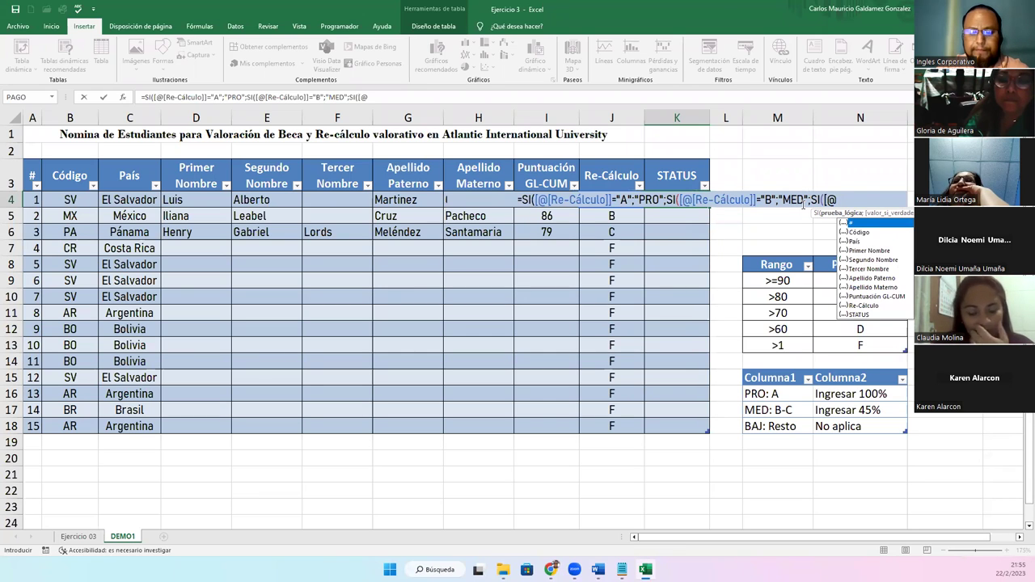
pyautogui.write('[')
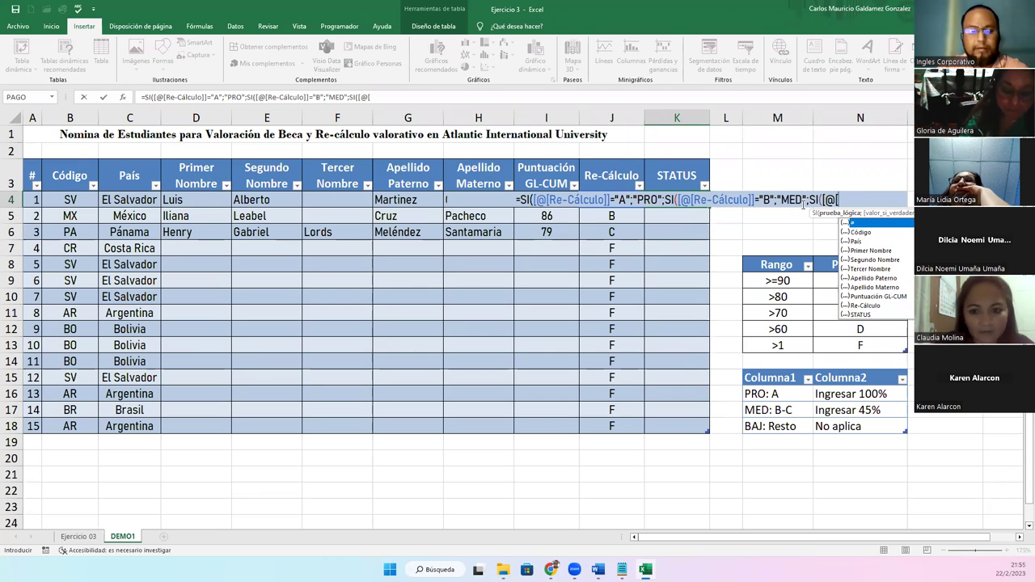
pyautogui.write('R')
pyautogui.press('Tab')
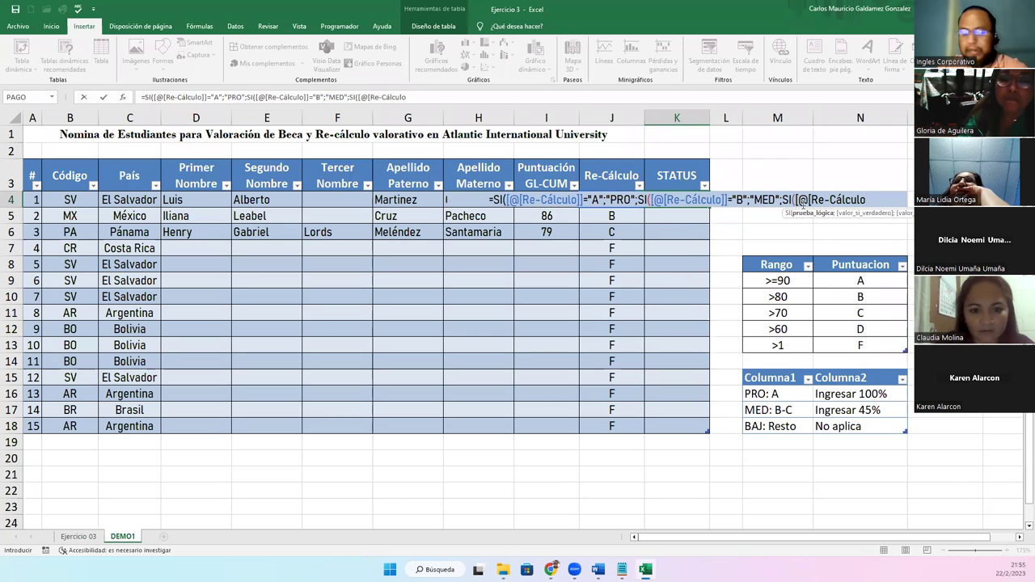
pyautogui.write(']]')
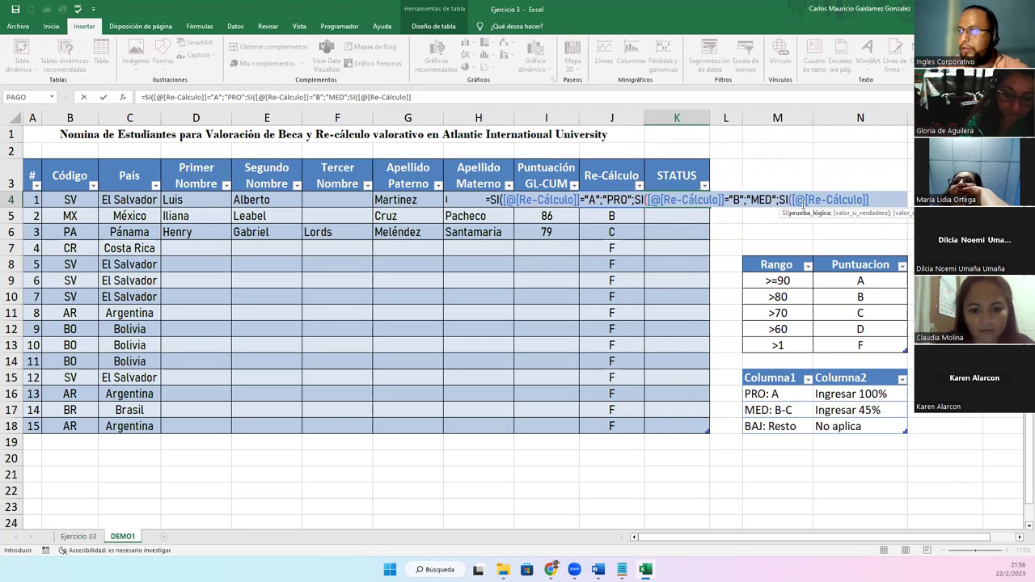
pyautogui.write('="C";"')
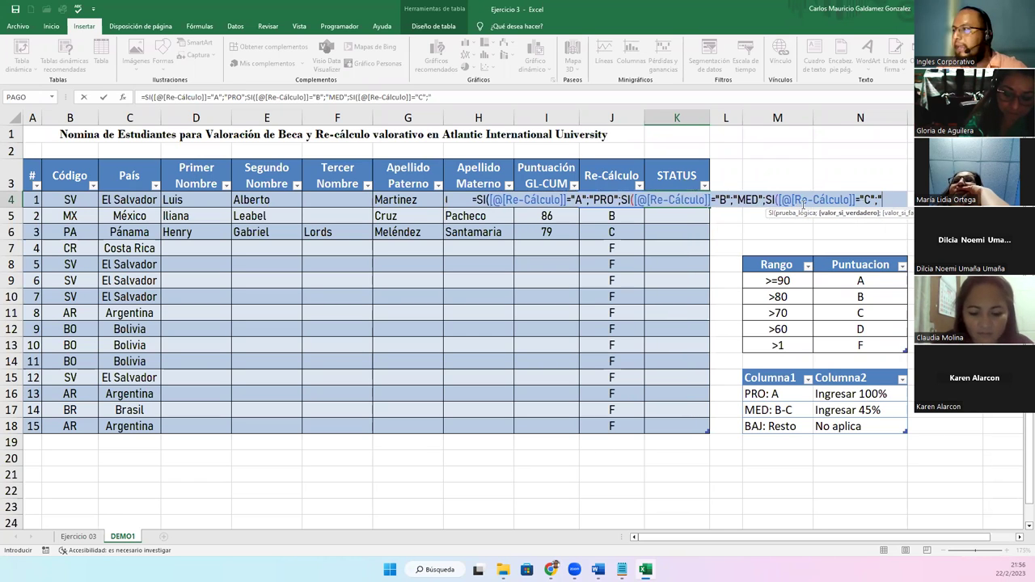
pyautogui.write('MED"')
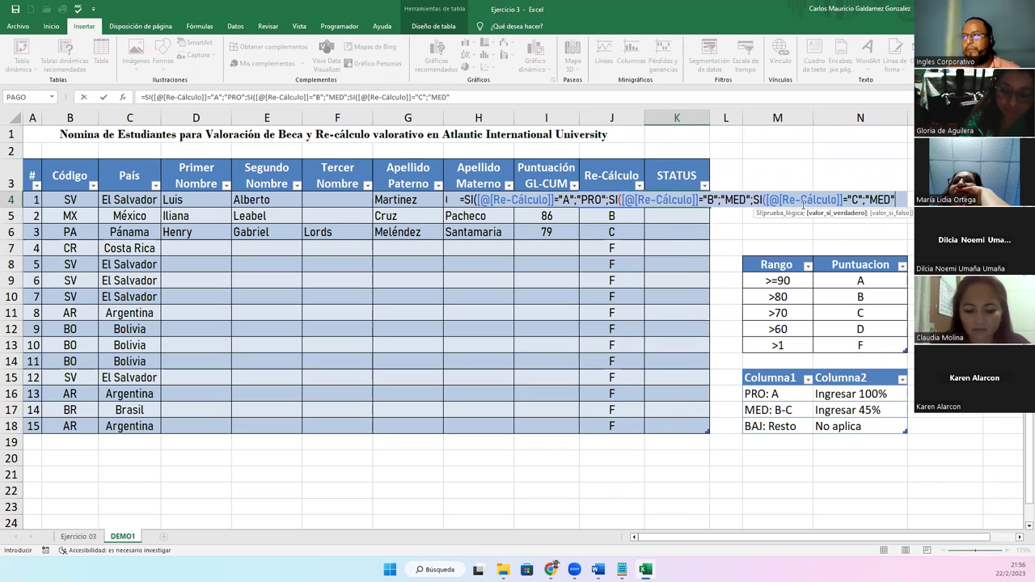
pyautogui.write(';"BAJ"')
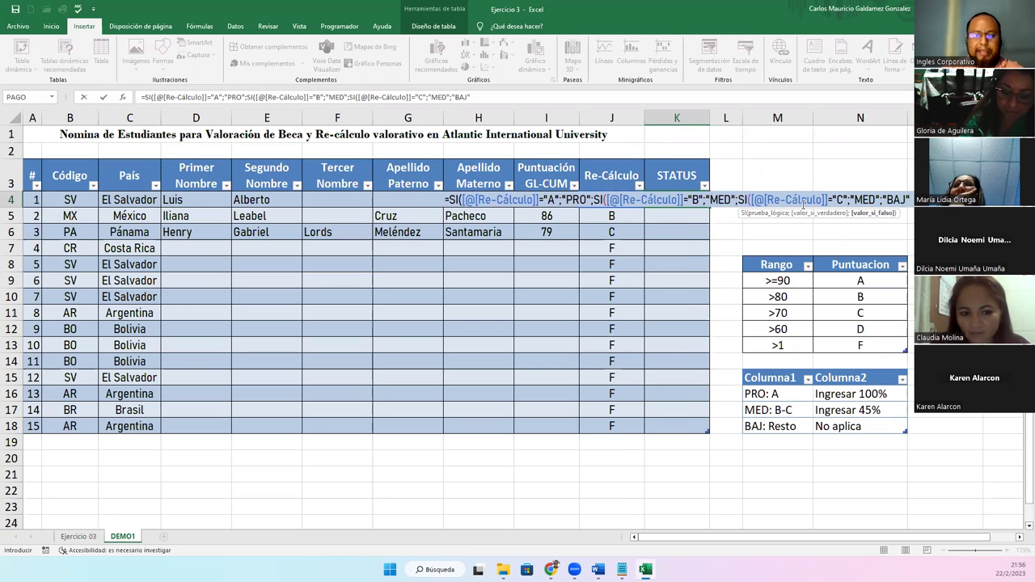
pyautogui.write(')')
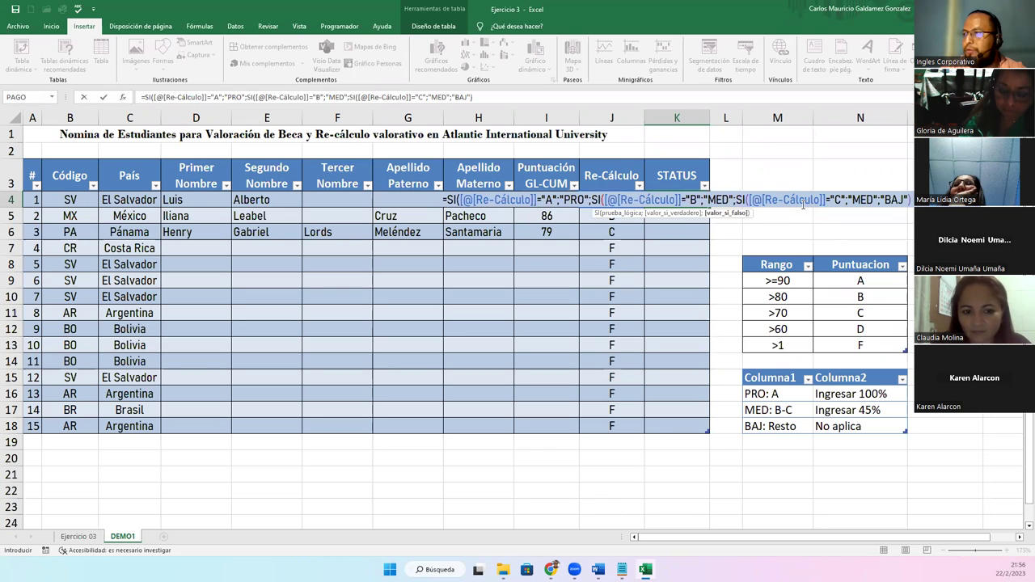
pyautogui.write('))')
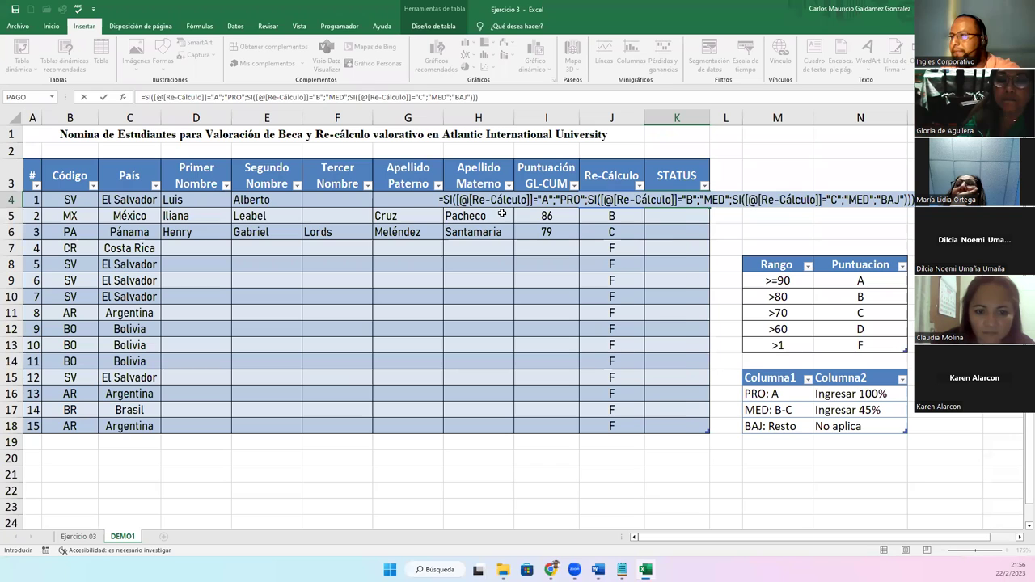
pyautogui.press('Return')
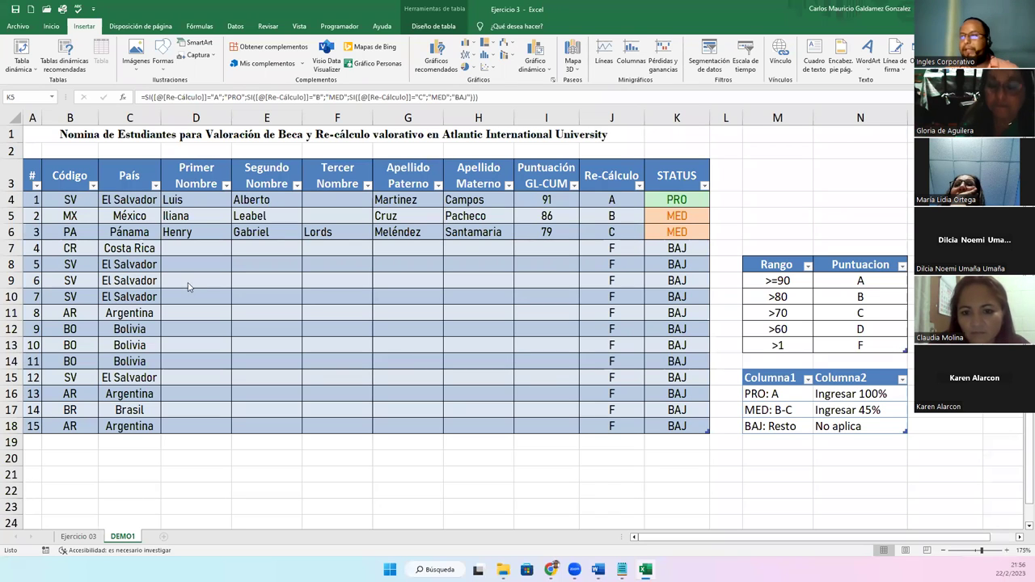
pyautogui.click(622, 199)
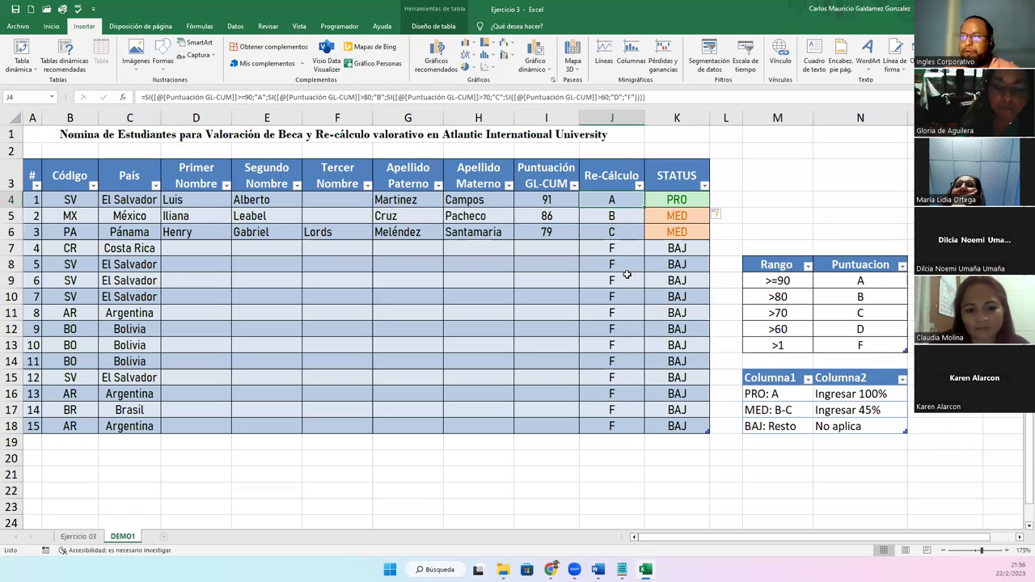
pyautogui.click(849, 395)
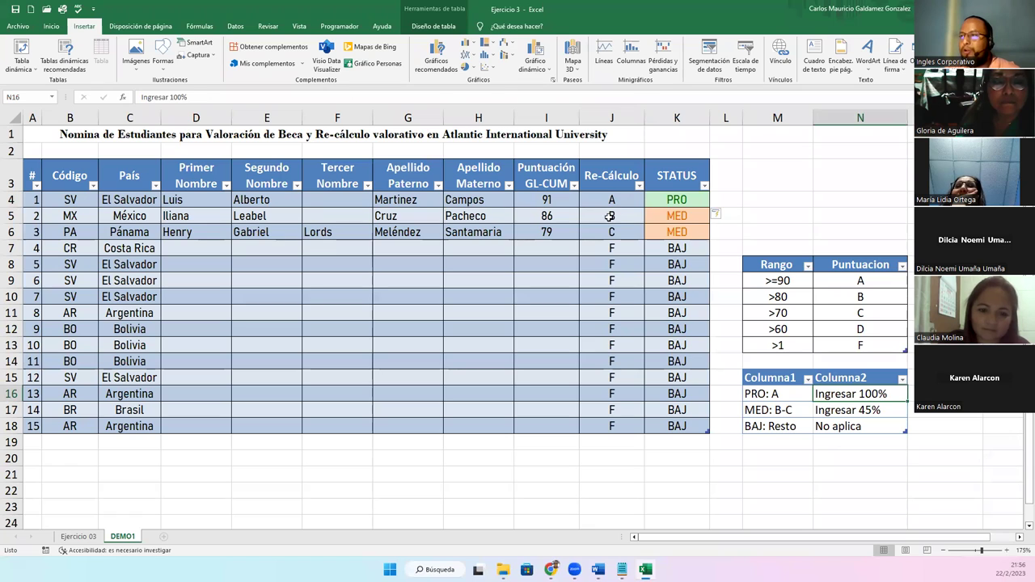
pyautogui.moveTo(610, 217); pyautogui.dragTo(677, 233)
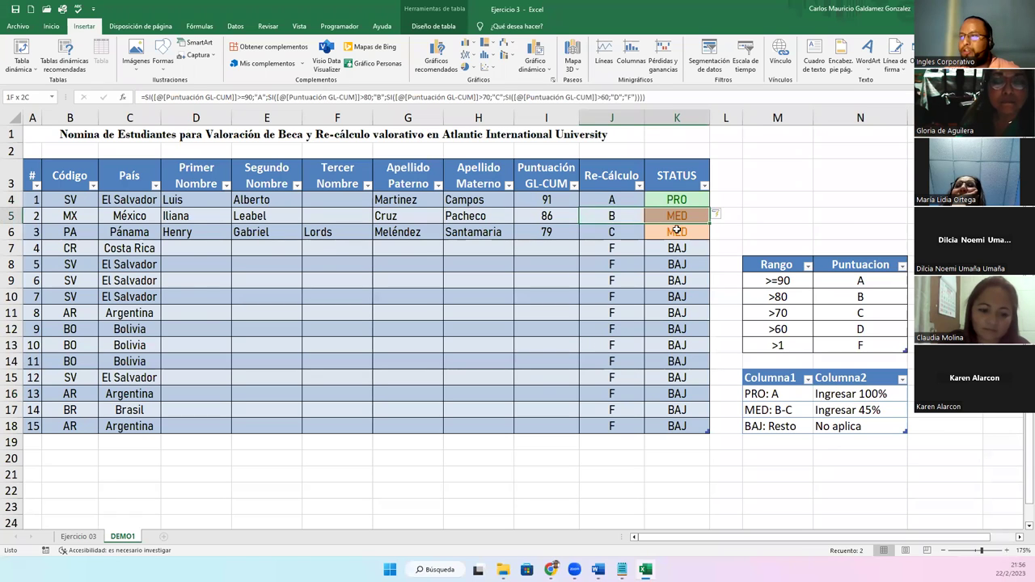
pyautogui.click(853, 410)
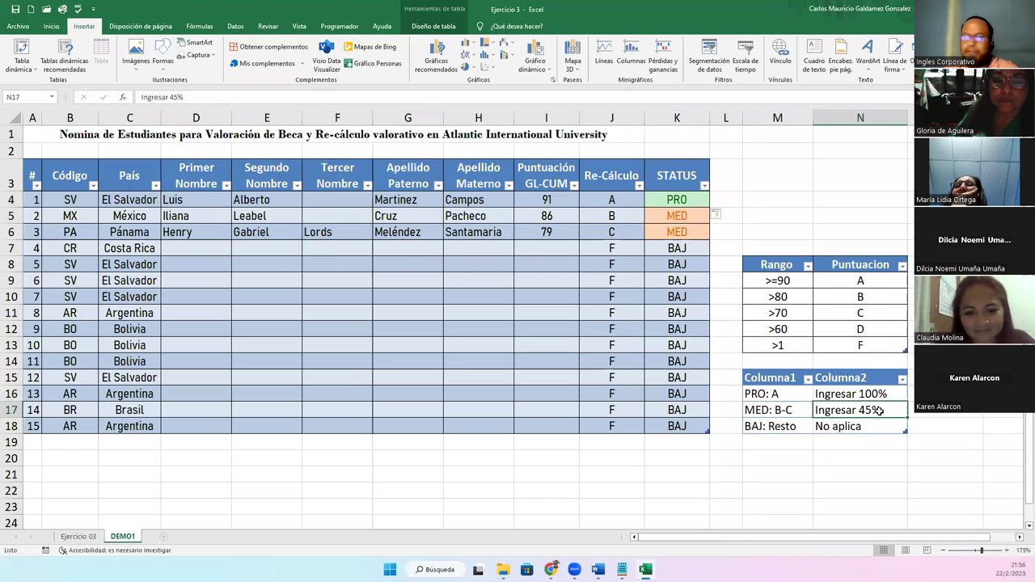
pyautogui.click(548, 245)
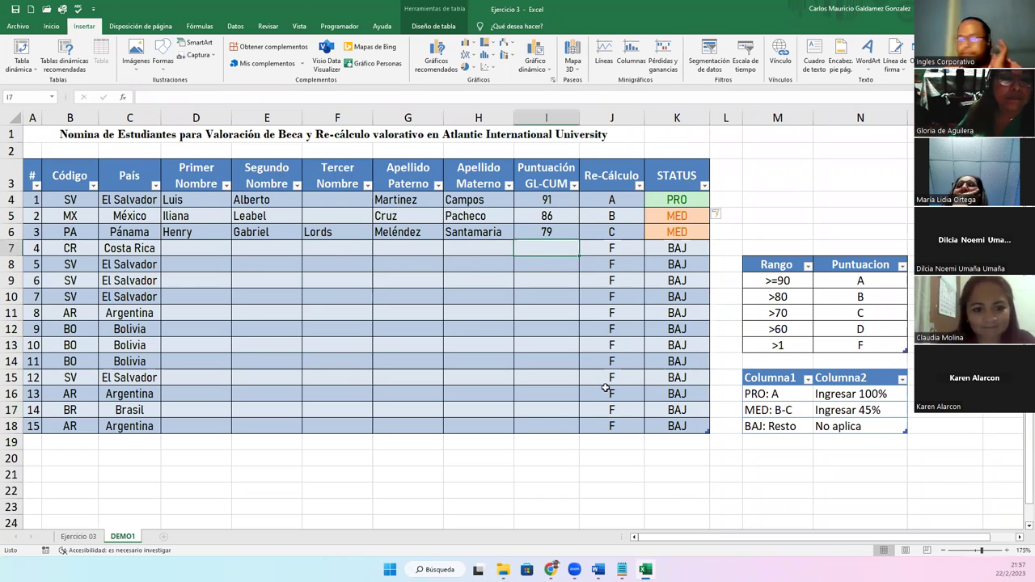
# Enter scores 55 and 40 for students 4 and 5.
pyautogui.write('55')
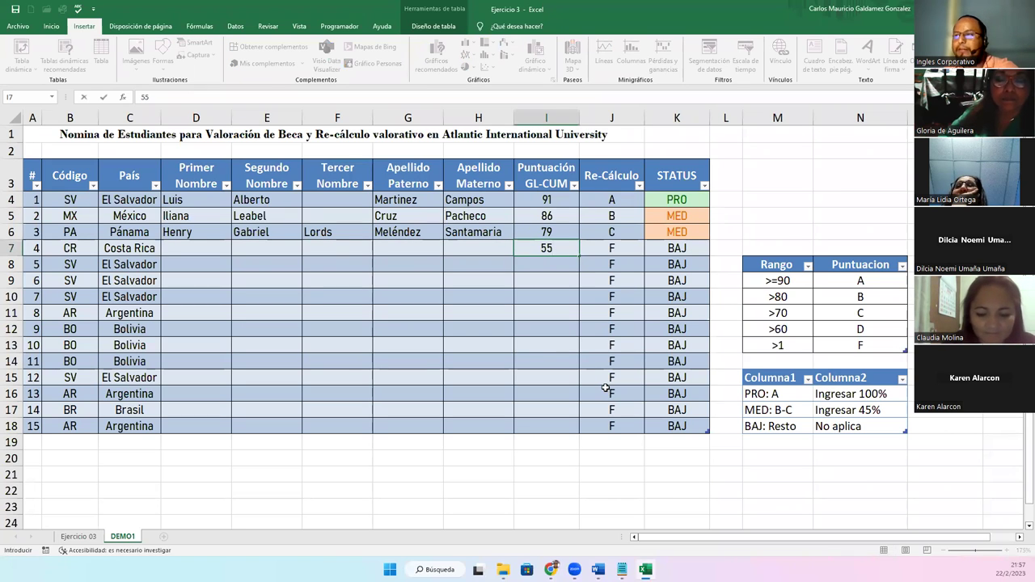
pyautogui.press('Return')
pyautogui.click(677, 248)
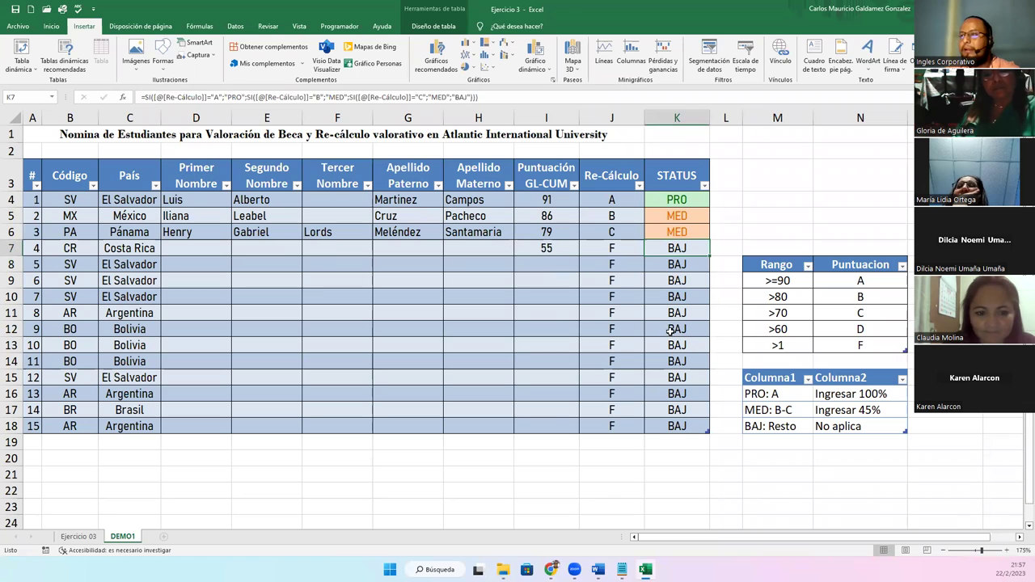
pyautogui.click(540, 266)
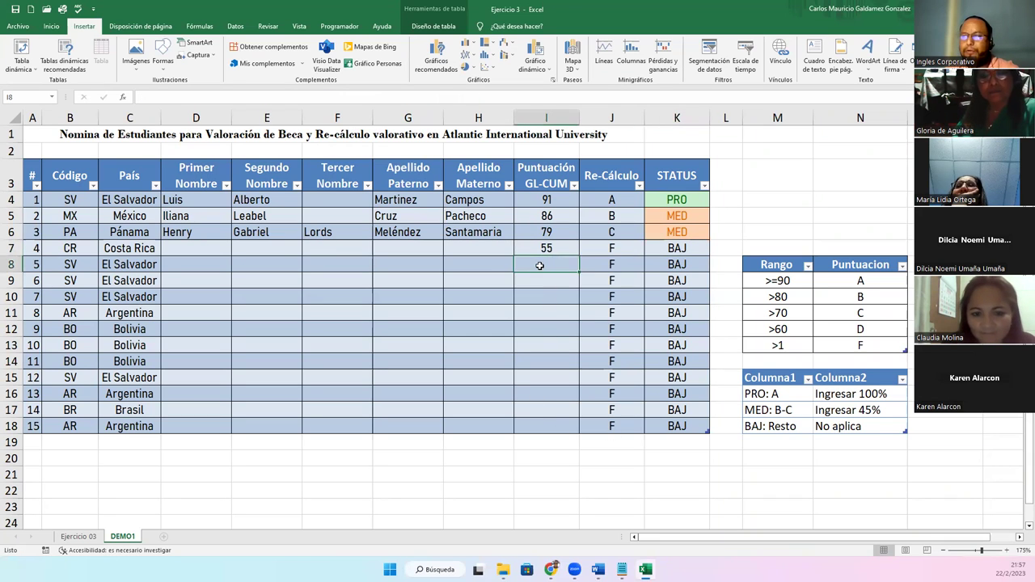
pyautogui.write('40')
pyautogui.press('Return')
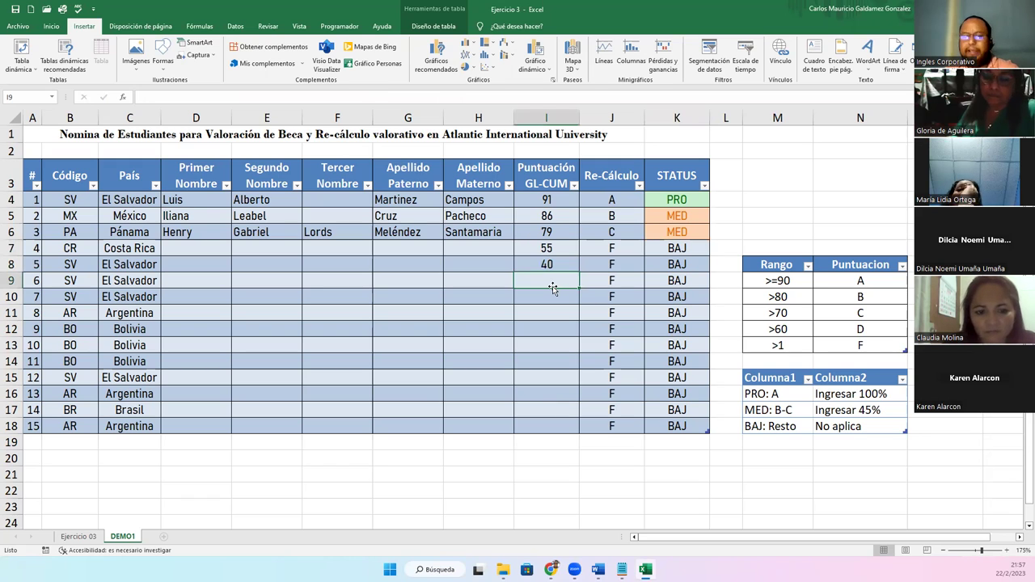
# Enter scores 69, 75 and 99 for students 6 to 8.
pyautogui.write('69')
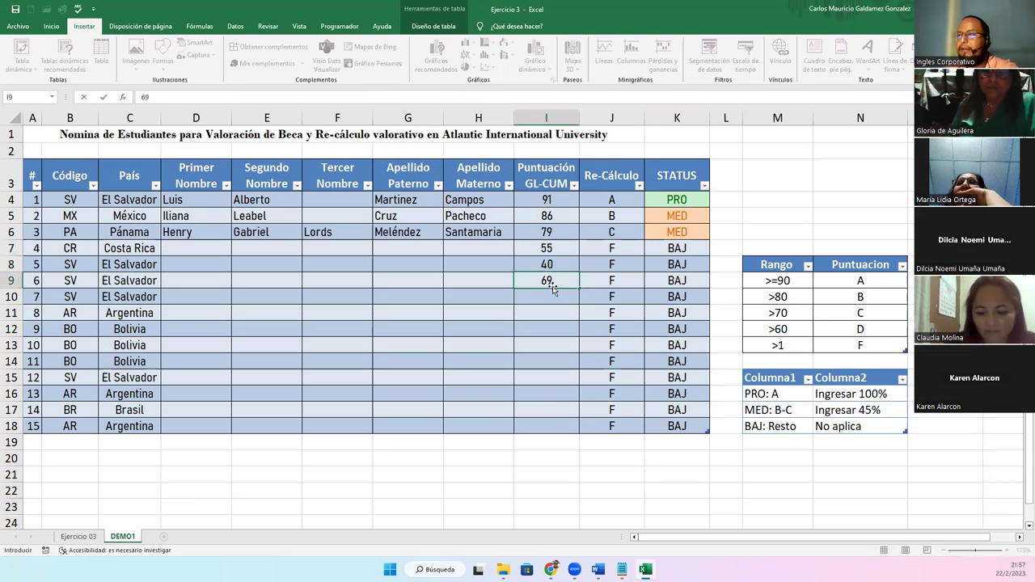
pyautogui.press('Return')
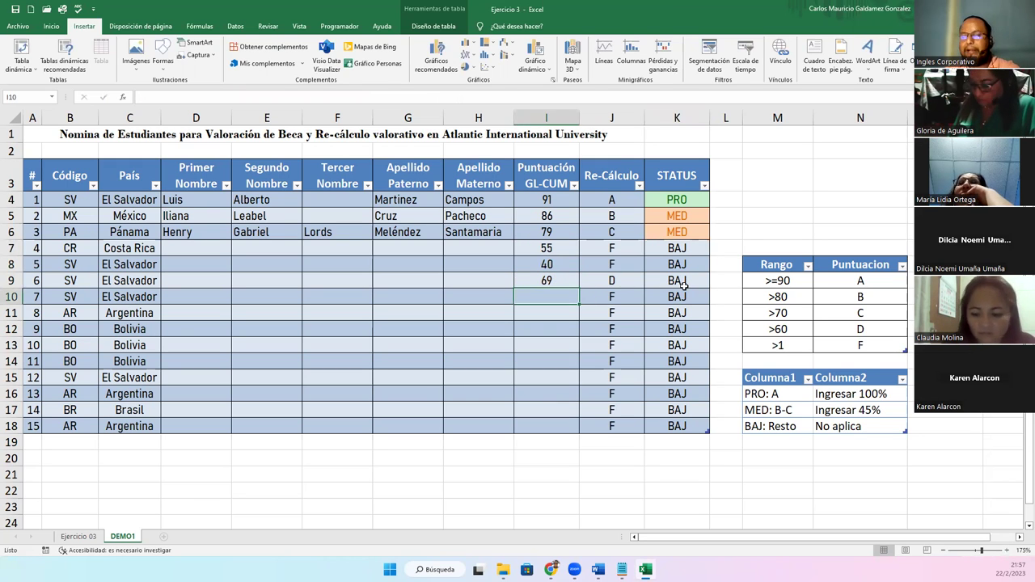
pyautogui.write('75')
pyautogui.press('Return')
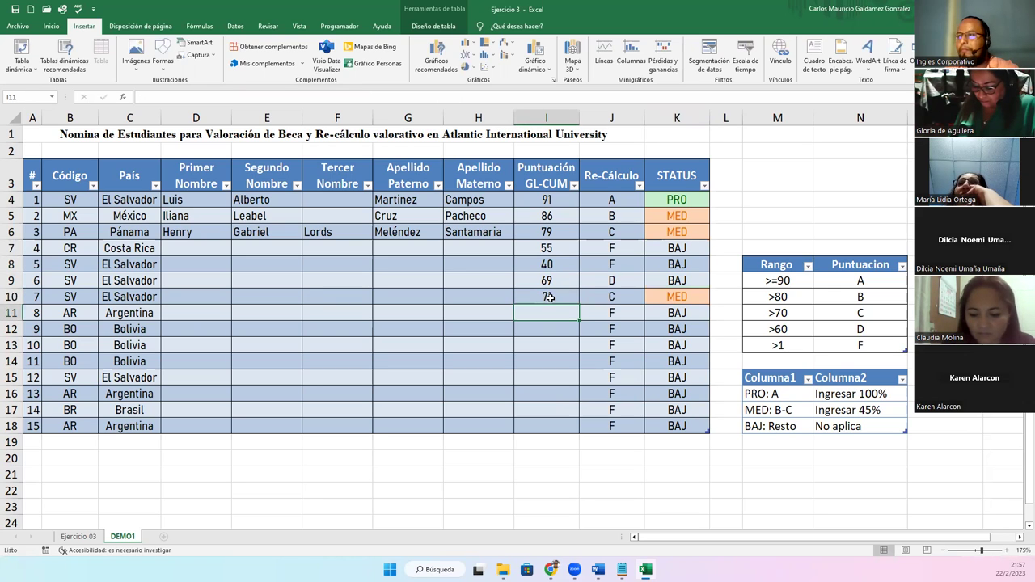
pyautogui.click(608, 297)
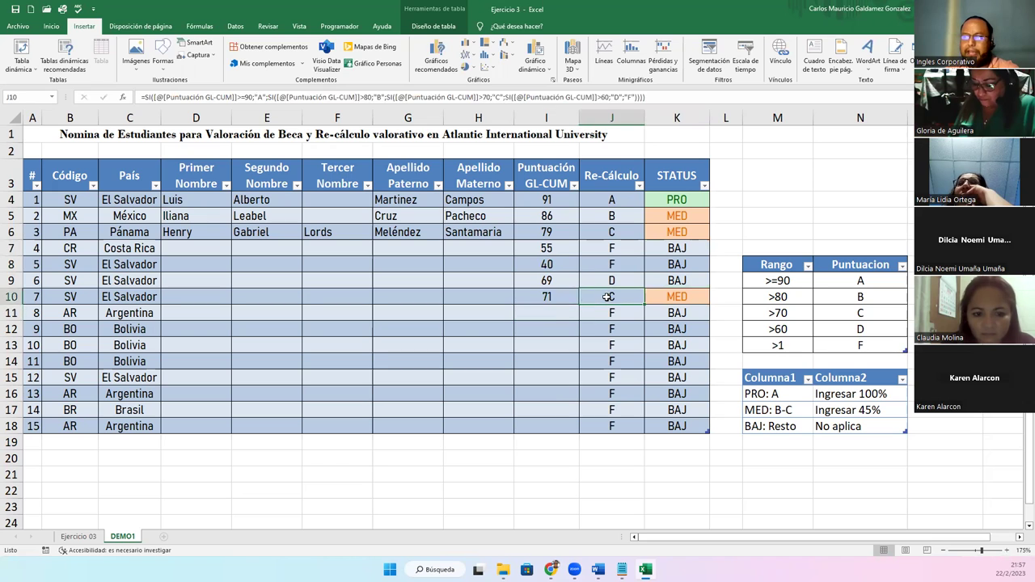
pyautogui.click(553, 311)
pyautogui.write('99')
pyautogui.press('Return')
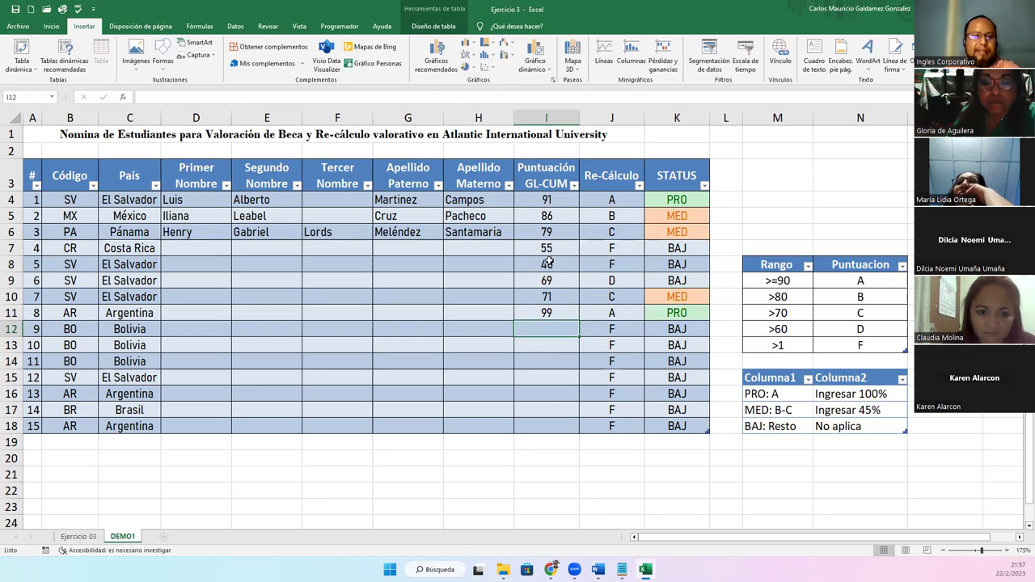
# Filter Re-Cálculo to show only grade A, then grades A and B.
pyautogui.click(639, 185)
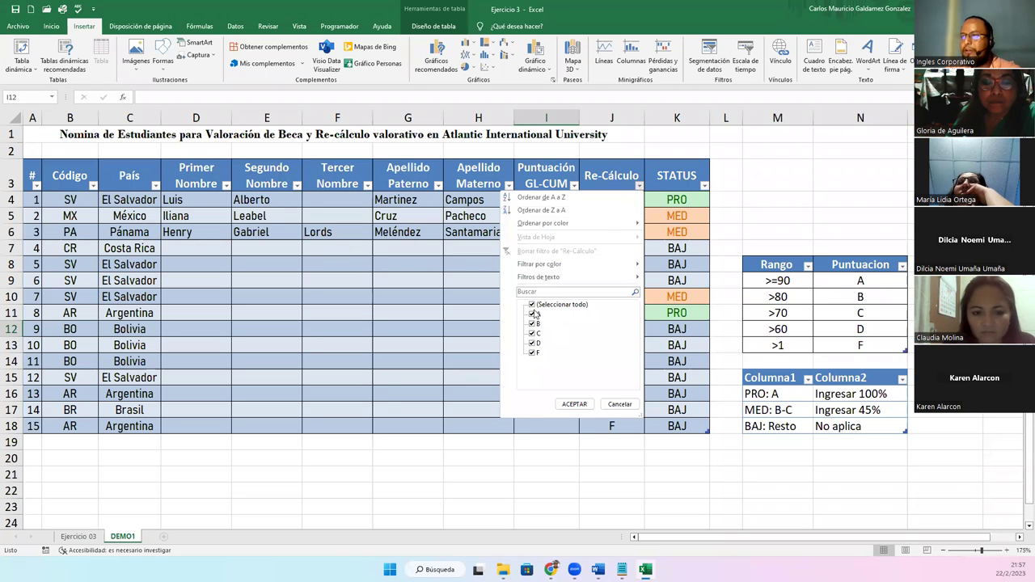
pyautogui.click(533, 306)
pyautogui.click(532, 314)
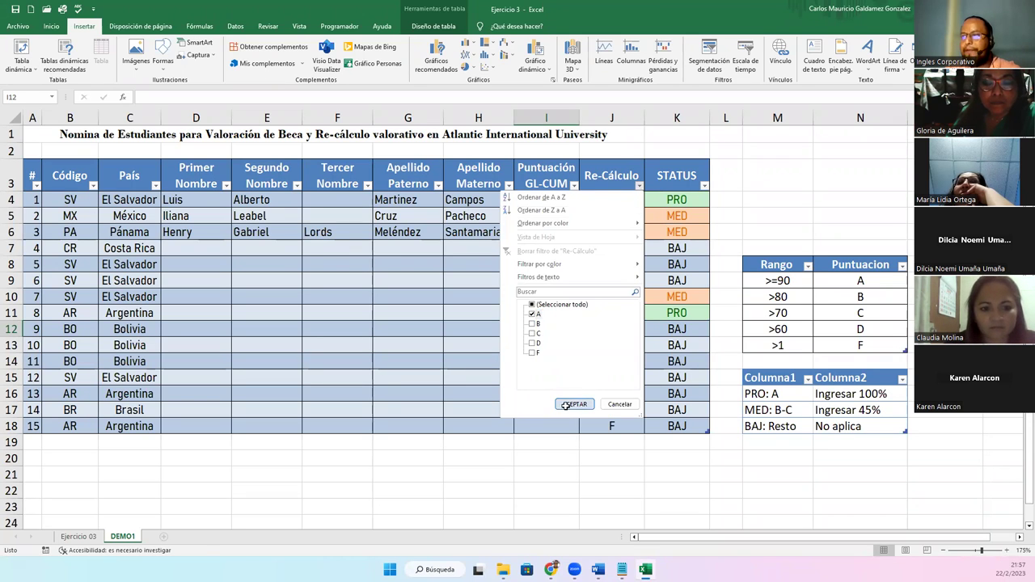
pyautogui.click(570, 404)
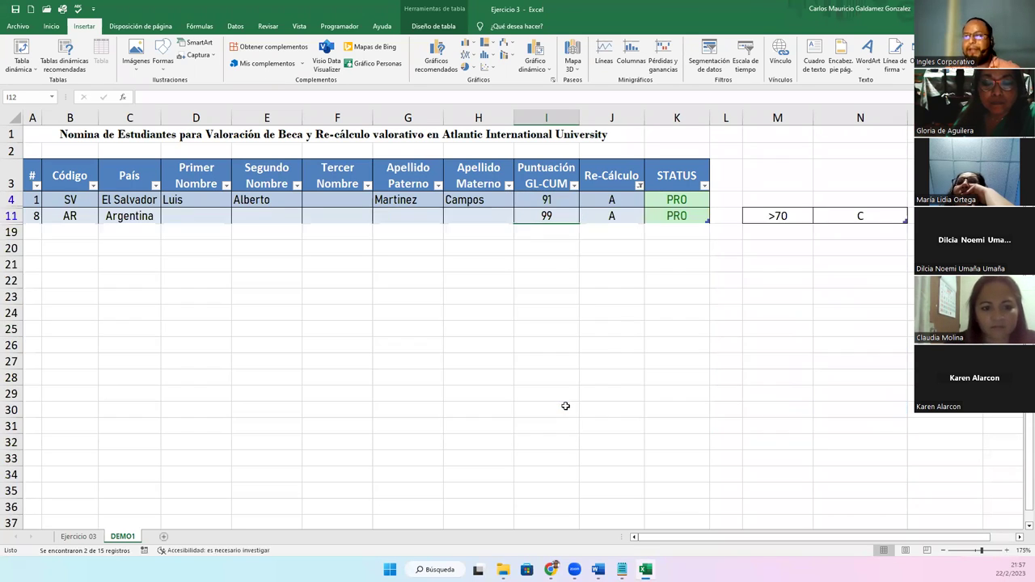
pyautogui.click(637, 186)
pyautogui.click(532, 323)
pyautogui.click(573, 404)
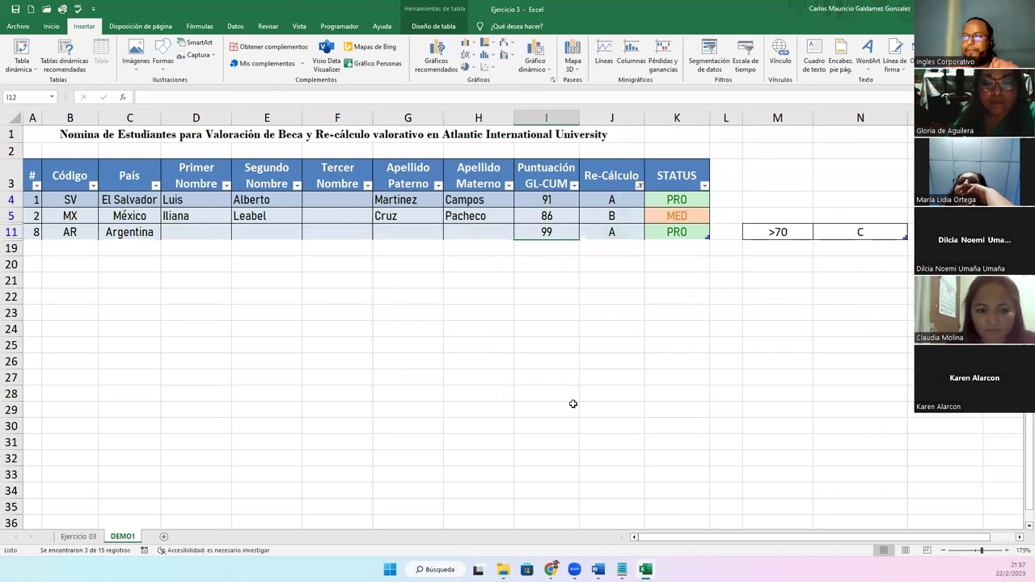
# Add grade C to the filter, then select every grade so all 15 students show.
pyautogui.click(638, 187)
pyautogui.click(533, 333)
pyautogui.click(575, 404)
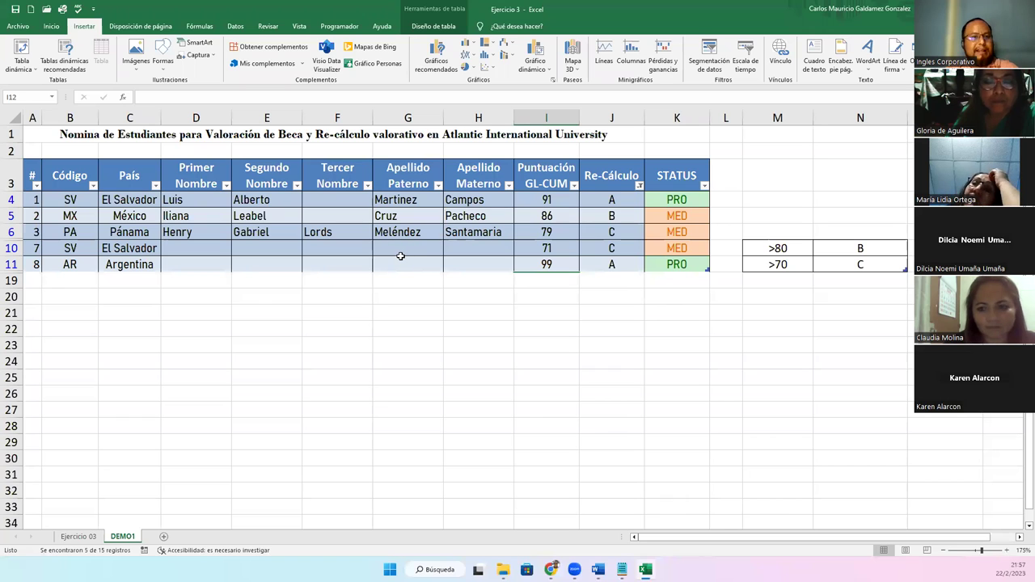
pyautogui.click(639, 187)
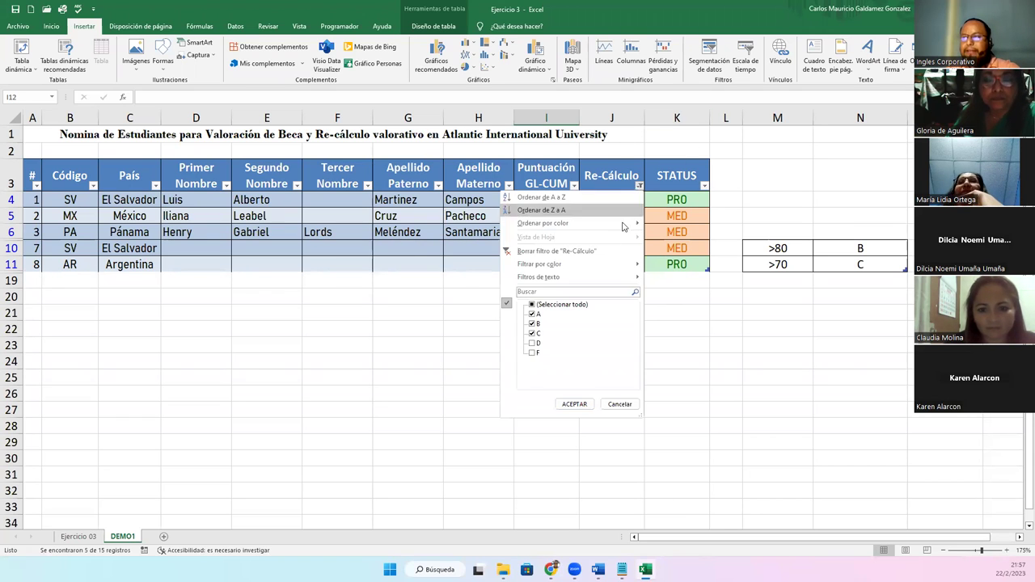
pyautogui.click(532, 305)
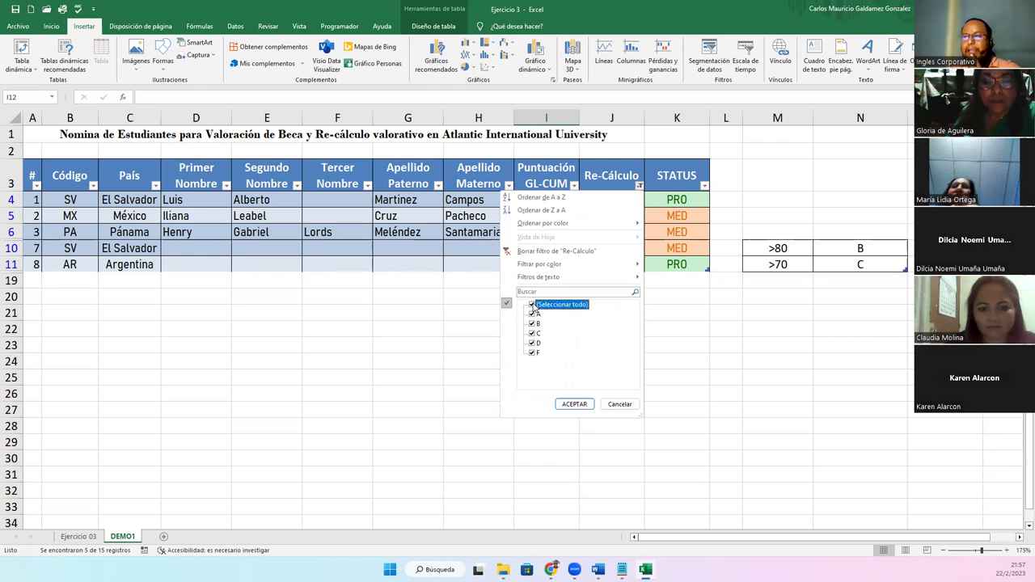
pyautogui.click(576, 404)
pyautogui.click(568, 299)
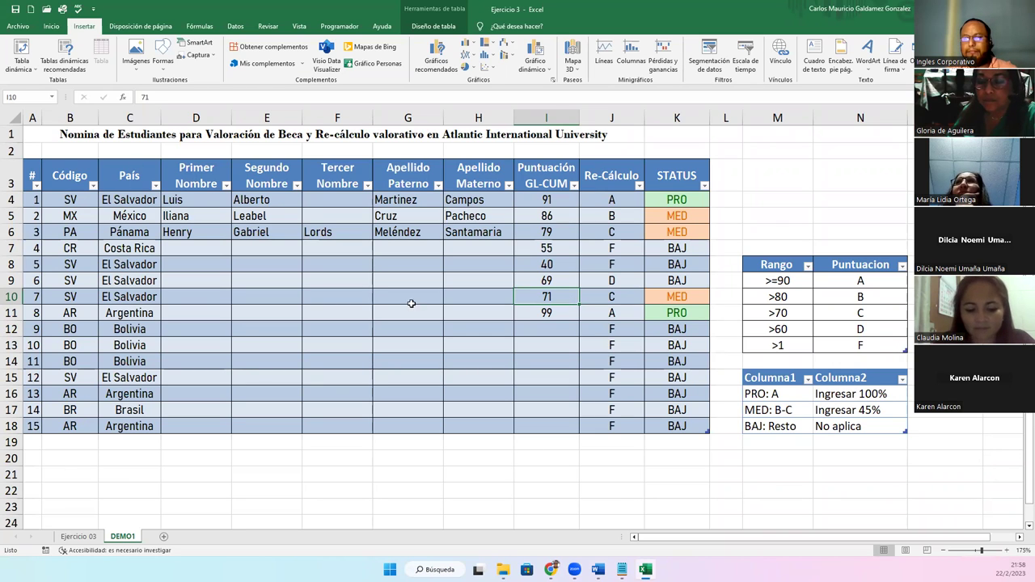
# Delete the scores in I7:I11 and review the recalculated grades and statuses in J4:K18.
pyautogui.click(568, 314)
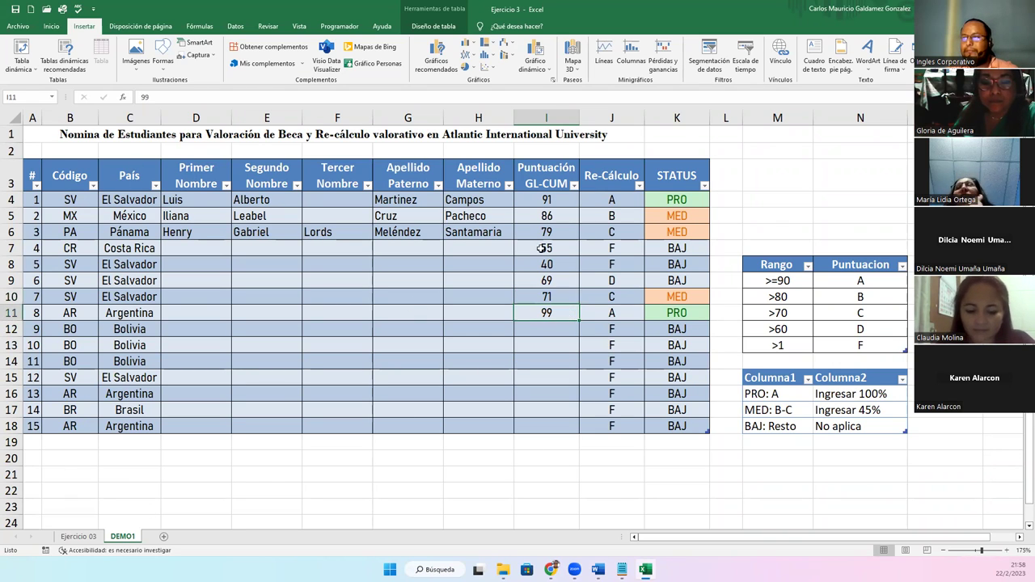
pyautogui.moveTo(541, 249); pyautogui.dragTo(541, 314)
pyautogui.press('Delete')
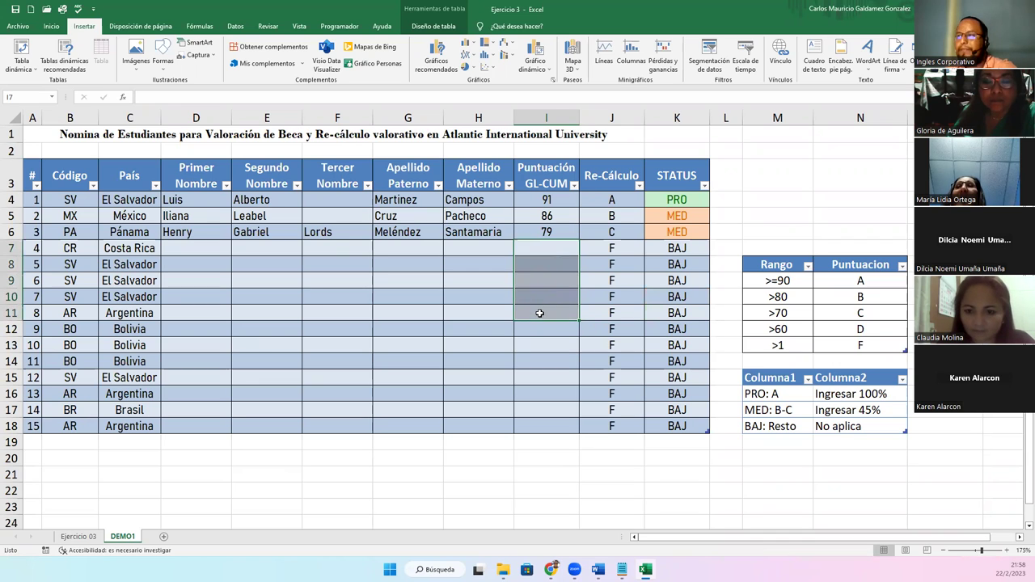
pyautogui.click(539, 311)
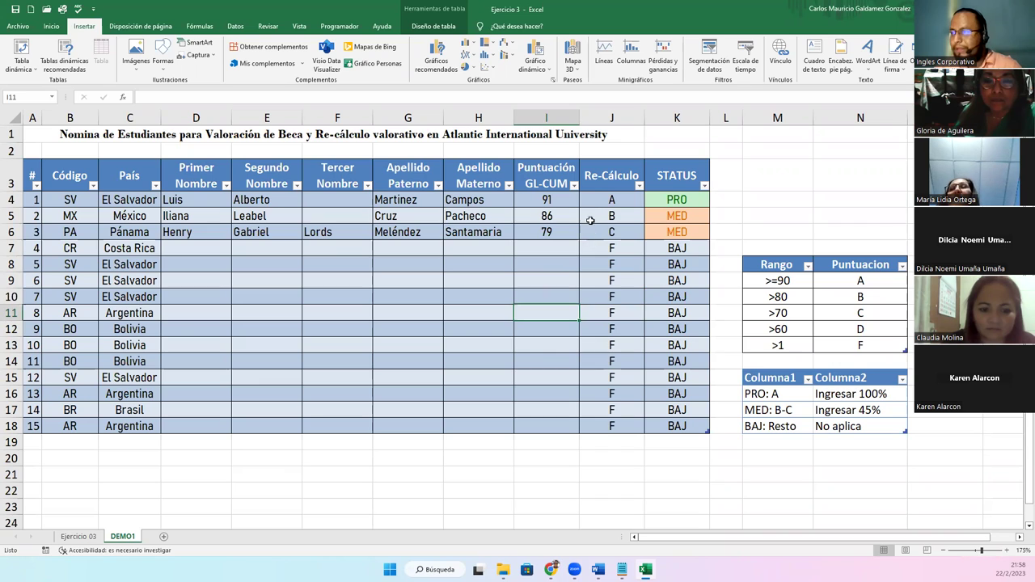
pyautogui.moveTo(588, 206); pyautogui.dragTo(684, 426)
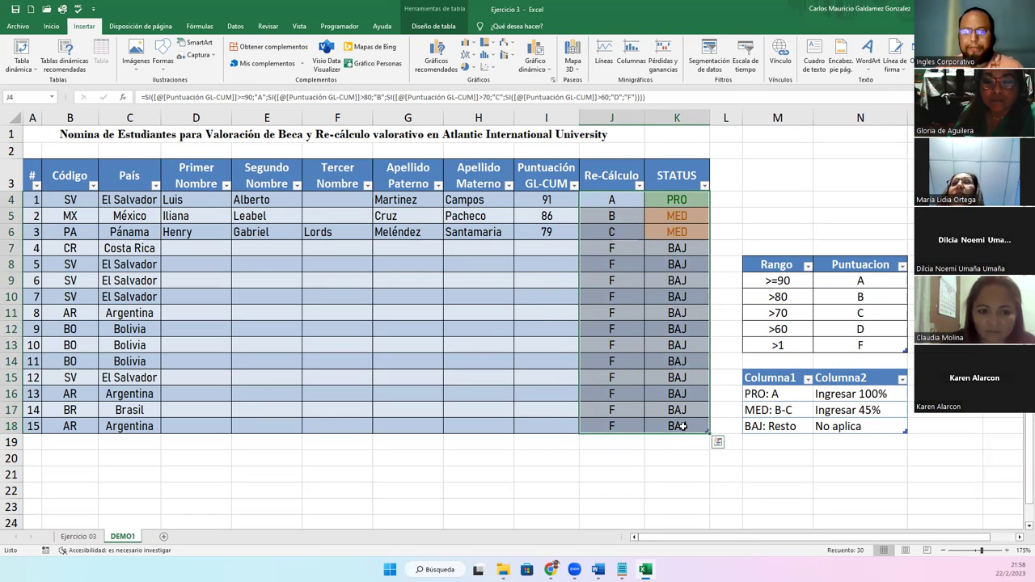
pyautogui.click(481, 356)
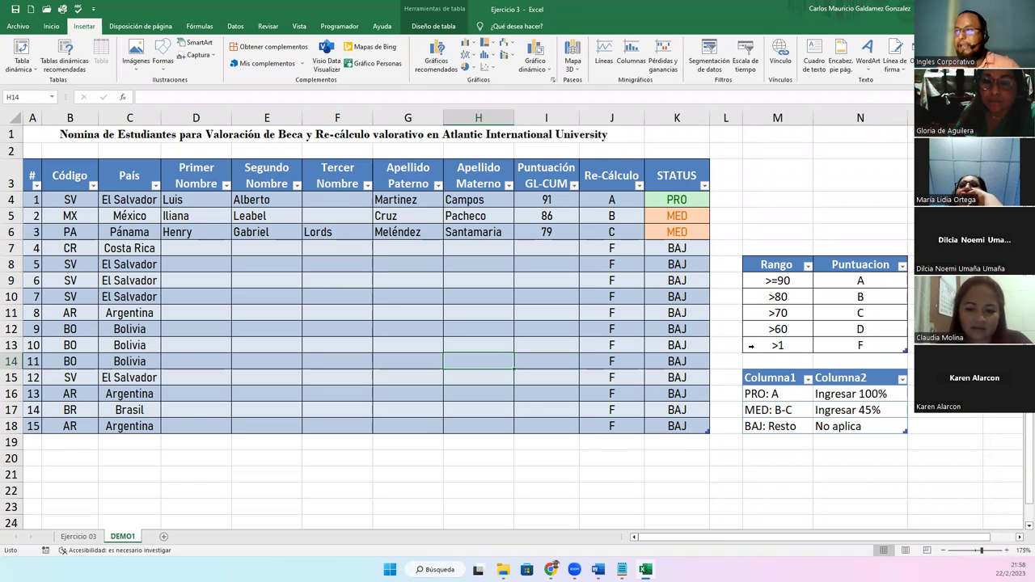
pyautogui.click(604, 214)
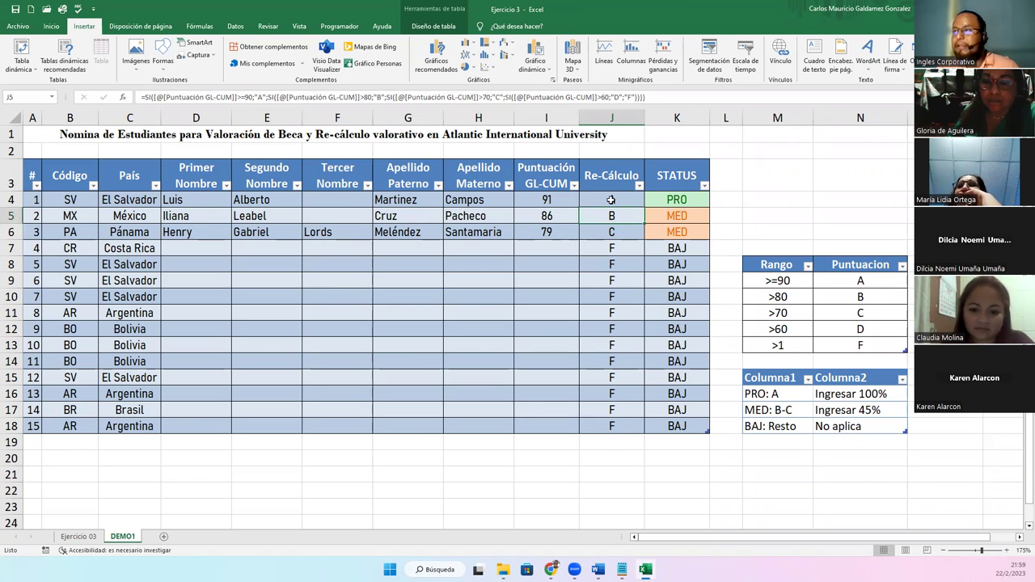
pyautogui.click(605, 198)
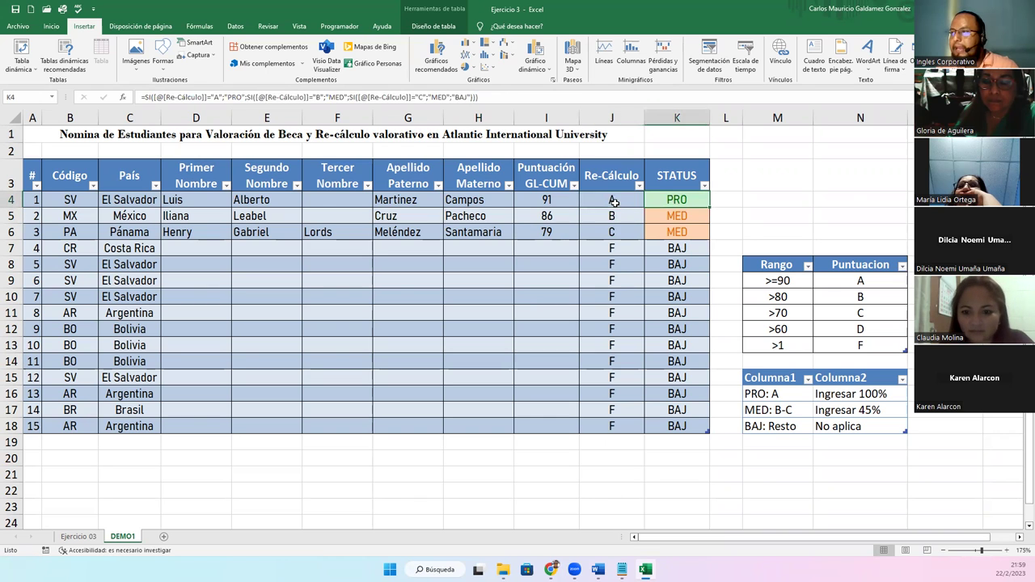
pyautogui.doubleClick(612, 199)
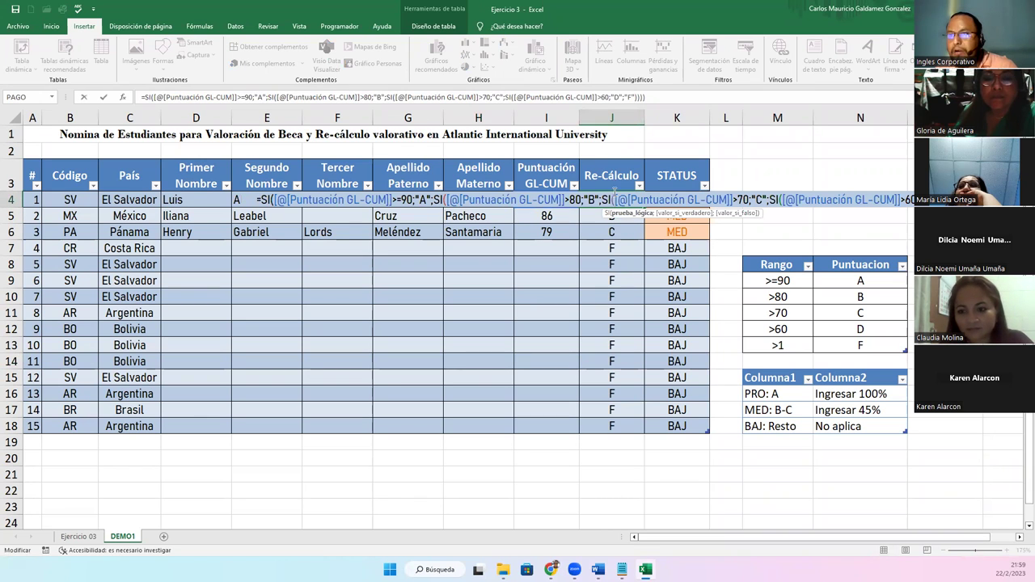
pyautogui.press('Escape')
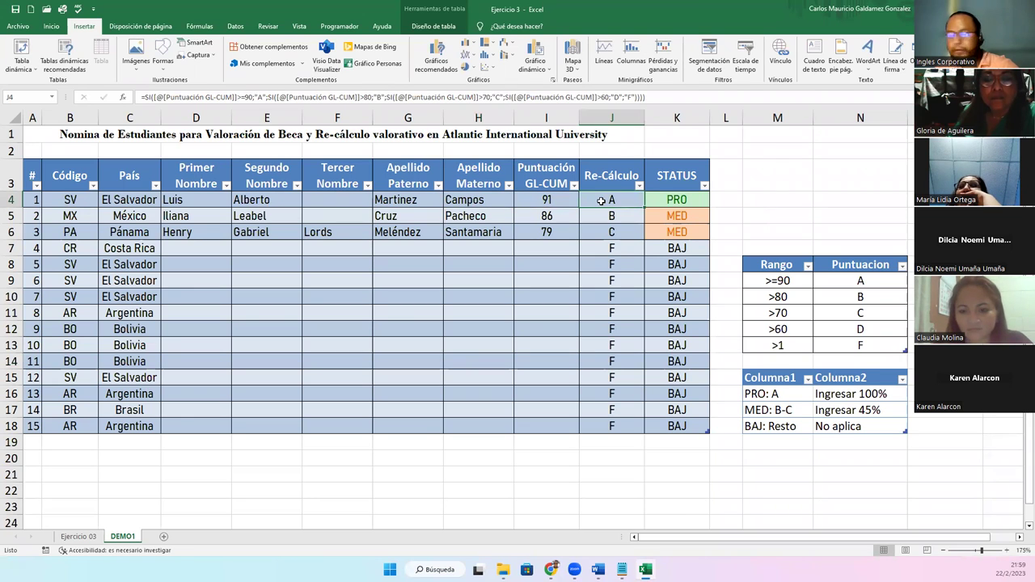
pyautogui.doubleClick(601, 201)
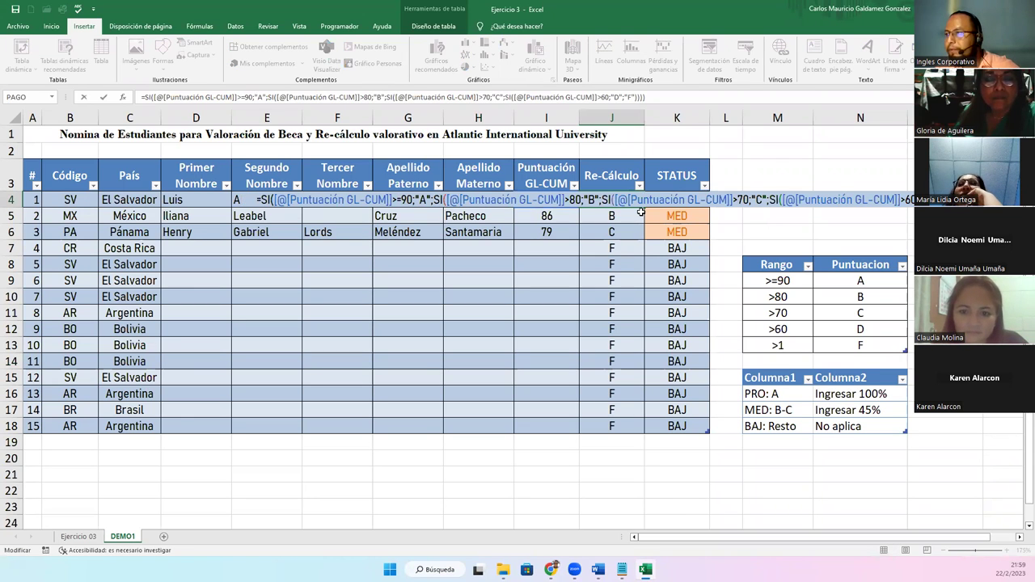
pyautogui.click(554, 200)
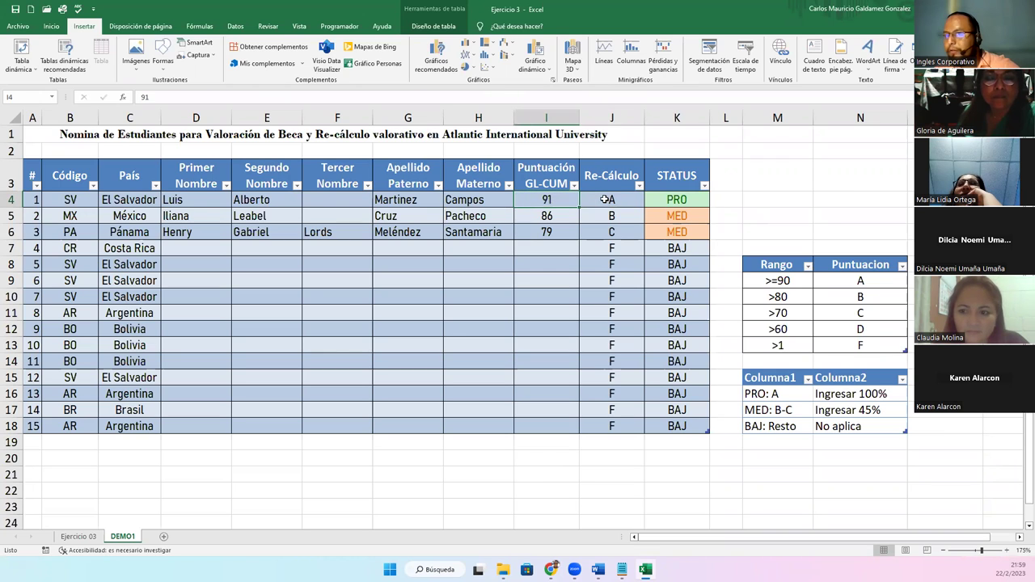
pyautogui.click(605, 200)
pyautogui.doubleClick(605, 200)
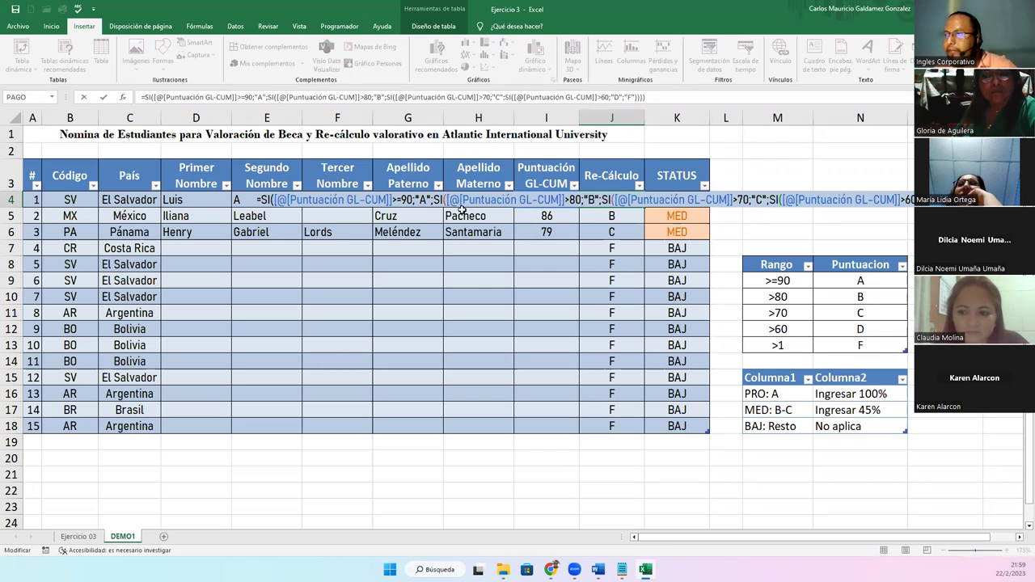
pyautogui.moveTo(446, 200); pyautogui.dragTo(571, 200)
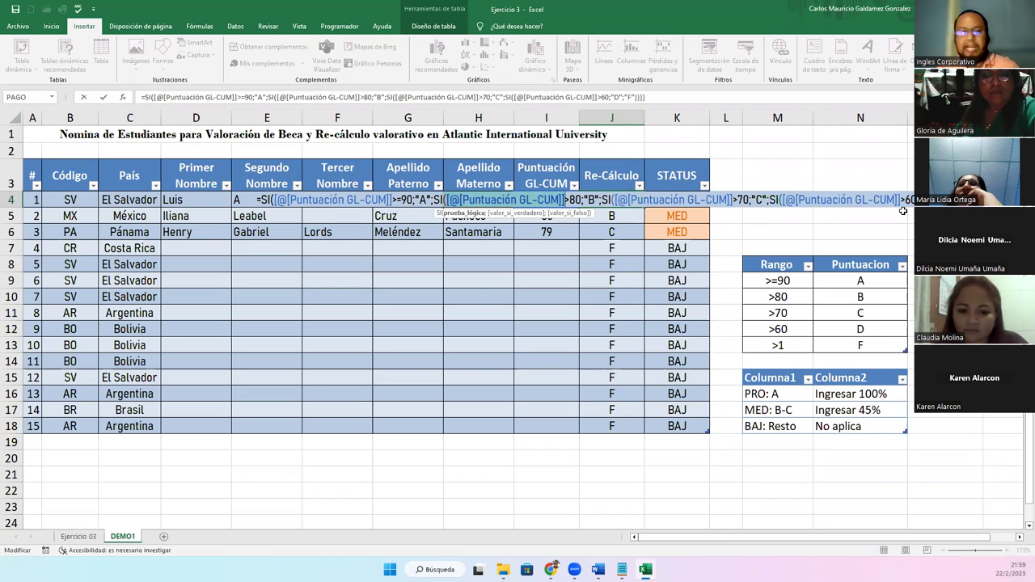
pyautogui.hotkey('ctrl', 'Return')
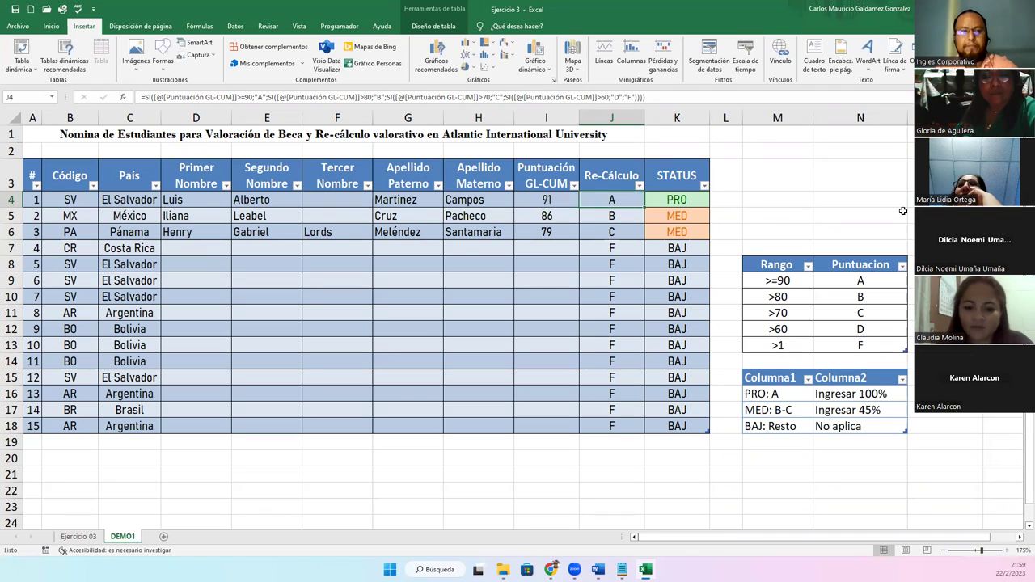
pyautogui.click(693, 200)
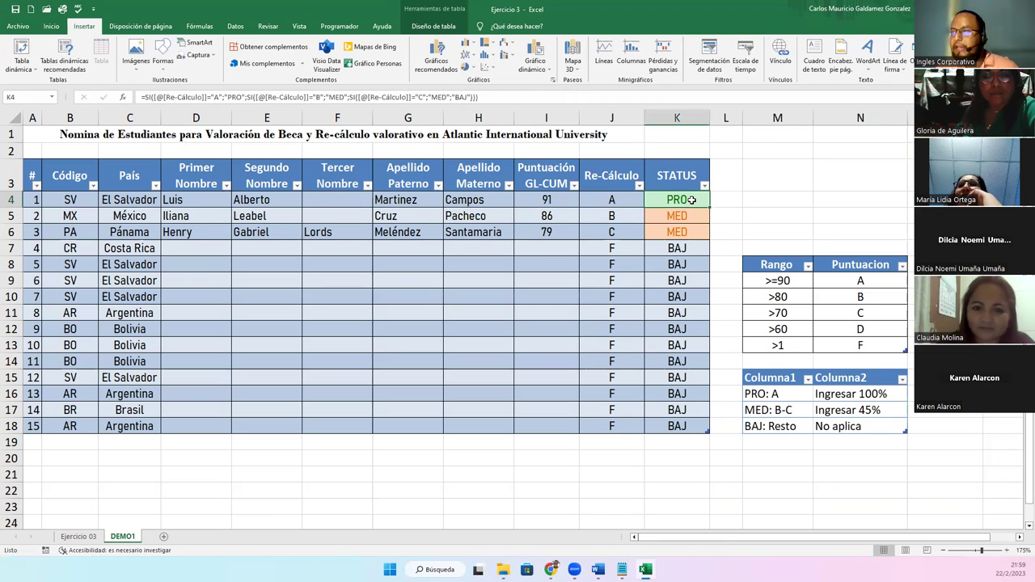
pyautogui.doubleClick(692, 200)
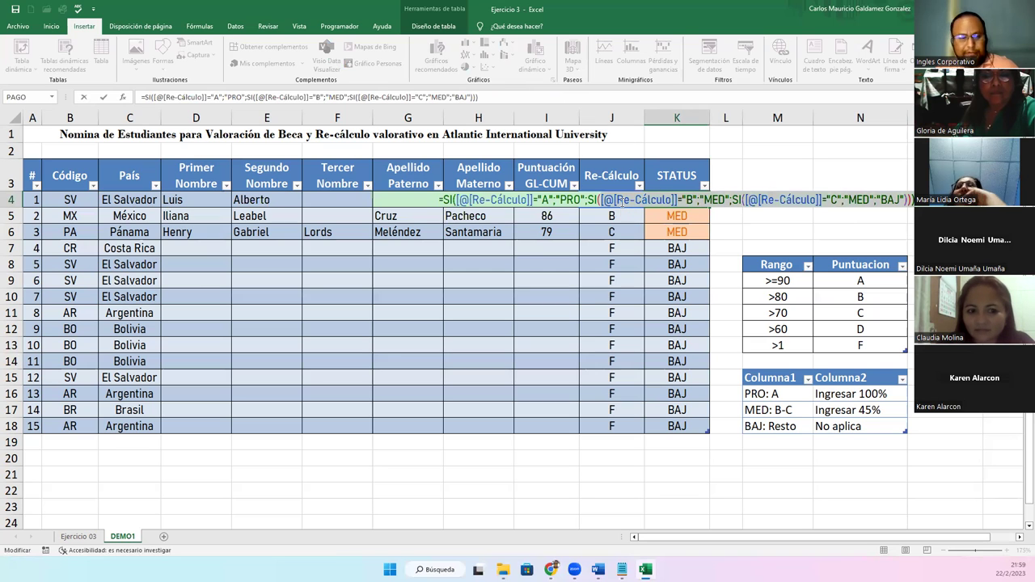
pyautogui.press('Escape')
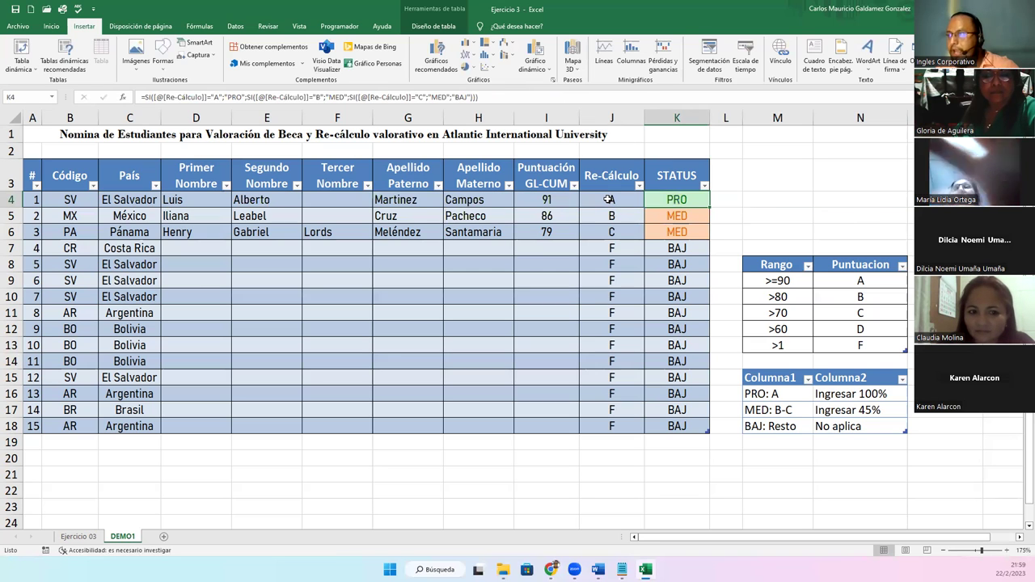
pyautogui.click(609, 199)
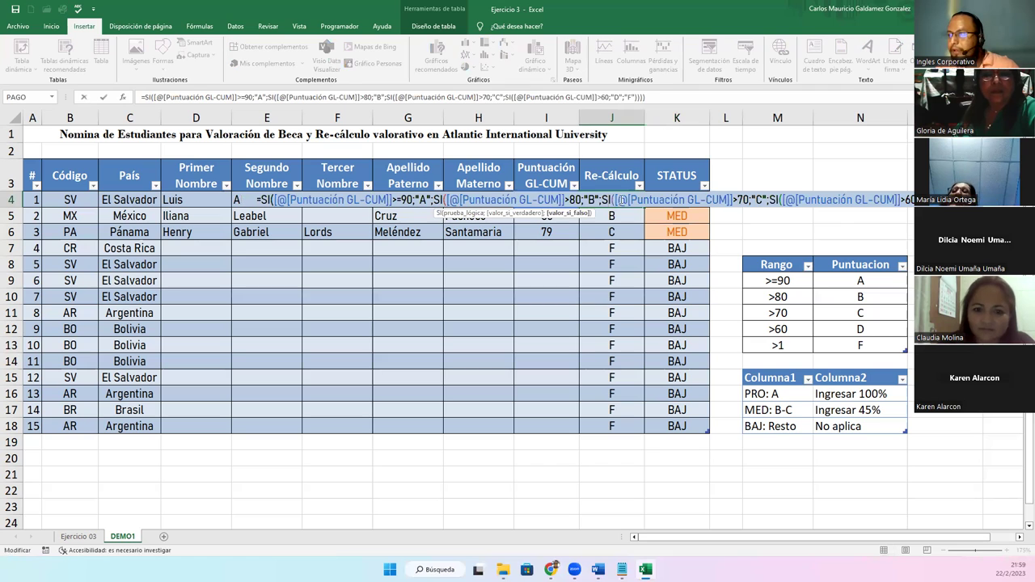
pyautogui.moveTo(615, 200); pyautogui.dragTo(732, 205)
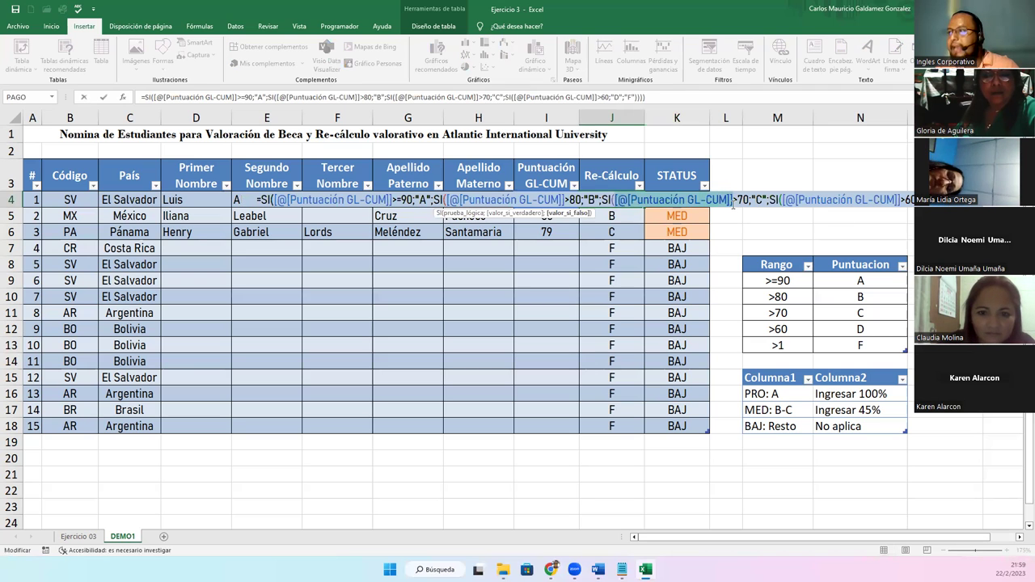
pyautogui.press('Tab')
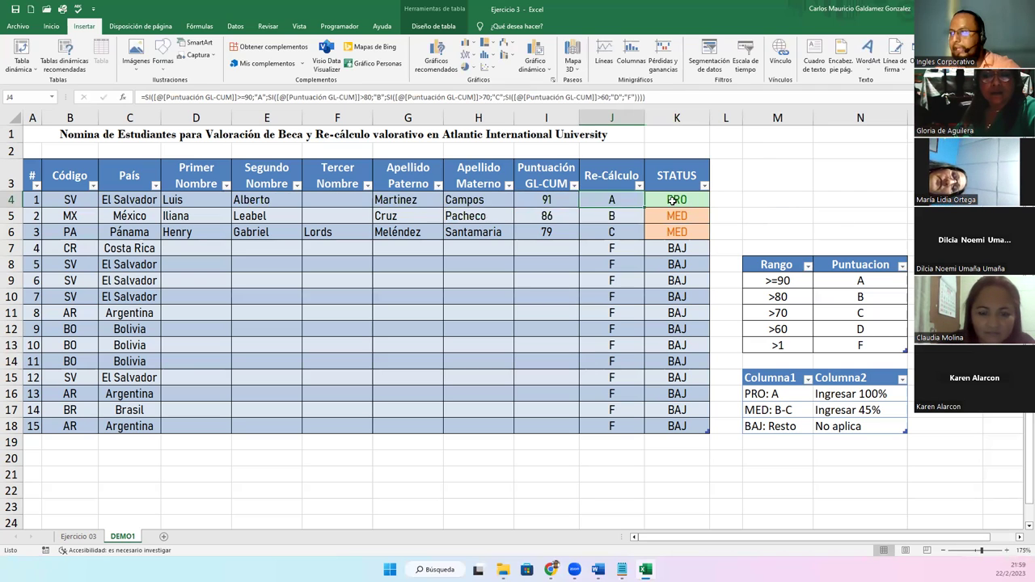
pyautogui.press('F2')
pyautogui.click(648, 200)
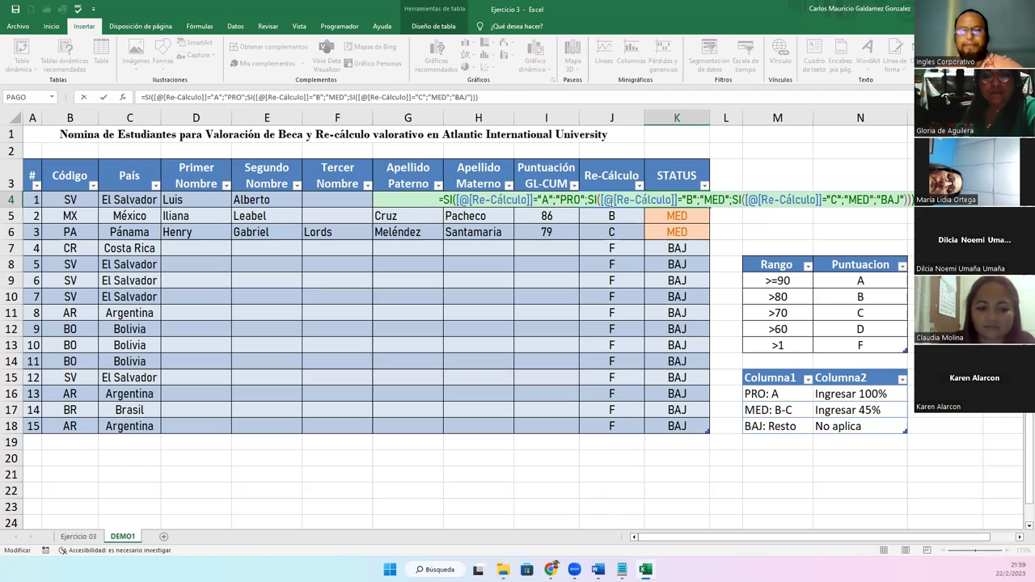
pyautogui.hotkey('ctrl', 'Return')
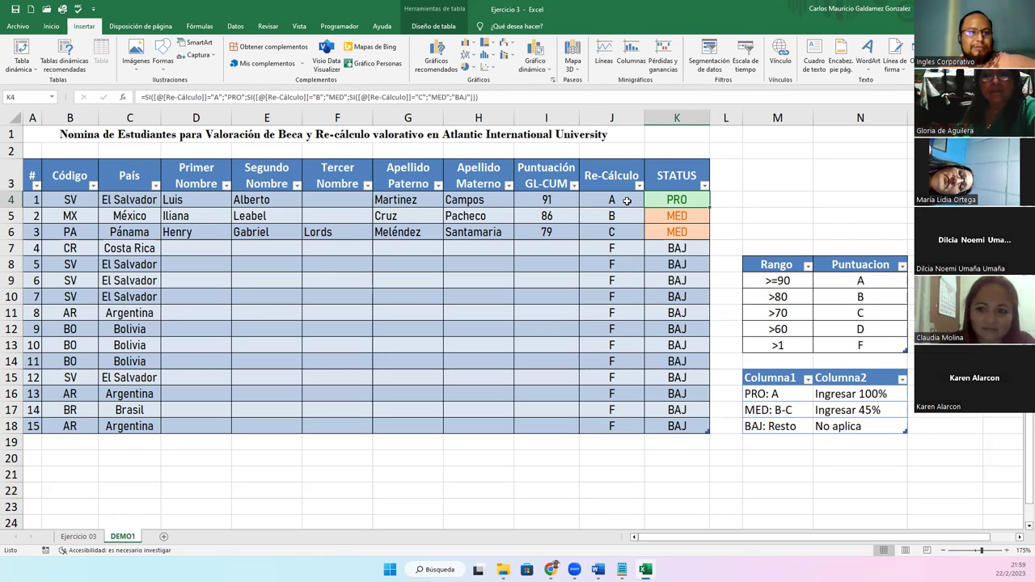
# Copy the header and first three student rows to a second table starting at A25.
pyautogui.moveTo(35, 173); pyautogui.dragTo(672, 234)
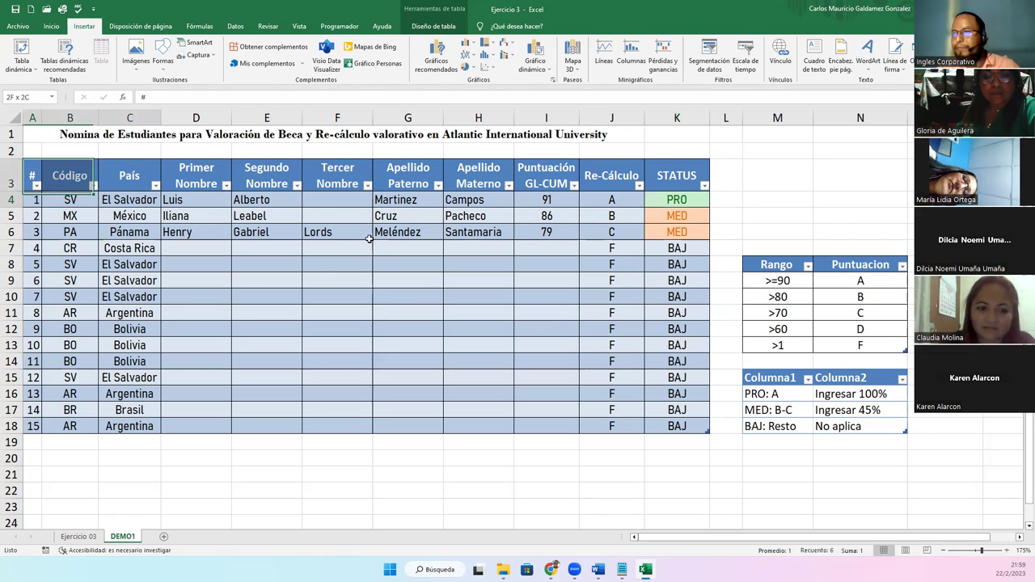
pyautogui.hotkey('ctrl', 'c')
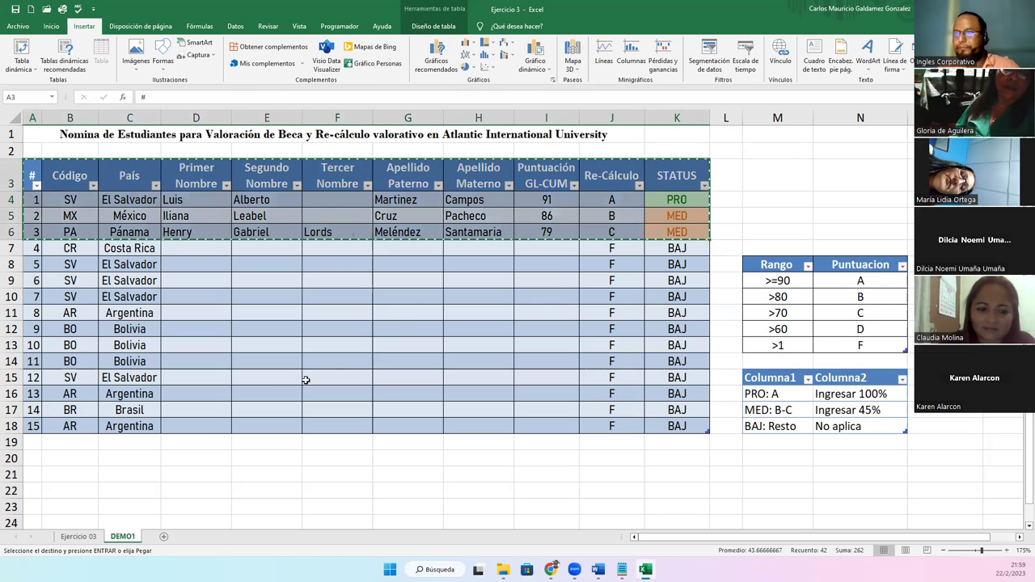
pyautogui.scroll(-3, 100, 358)
pyautogui.click(32, 377)
pyautogui.hotkey('ctrl', 'v')
# Clear the #¡VALOR! formulas from J26:K28 in the pasted table.
pyautogui.click(337, 410)
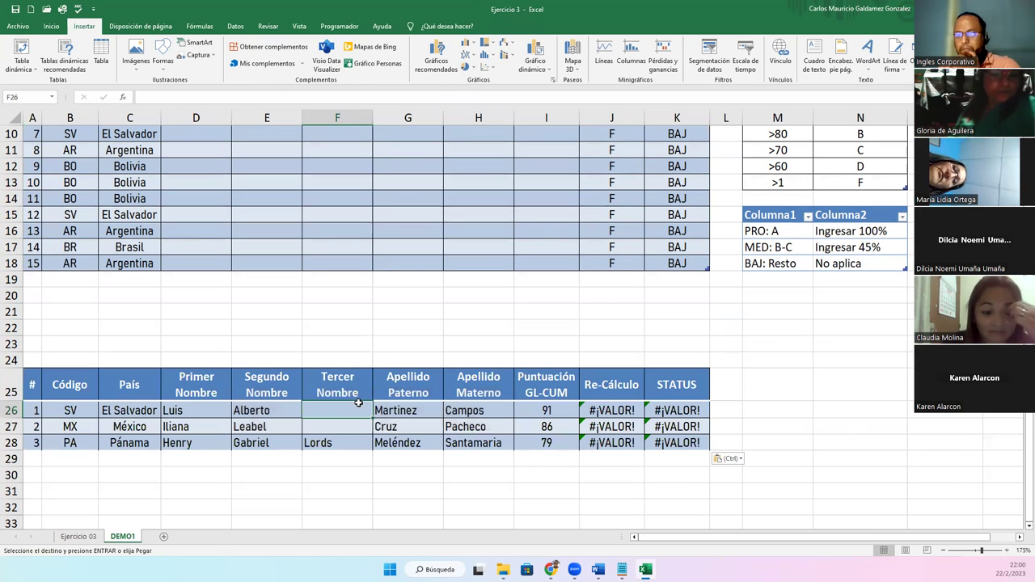
pyautogui.click(601, 413)
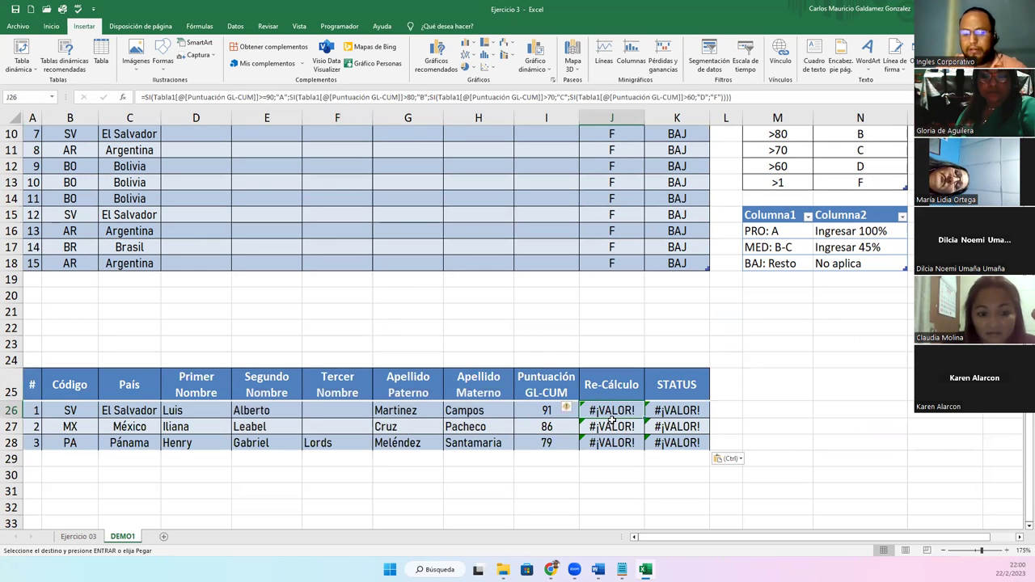
pyautogui.hotkey('shift', 'Down')
pyautogui.hotkey('shift', 'Down')
pyautogui.hotkey('shift', 'Right')
pyautogui.press('Delete')
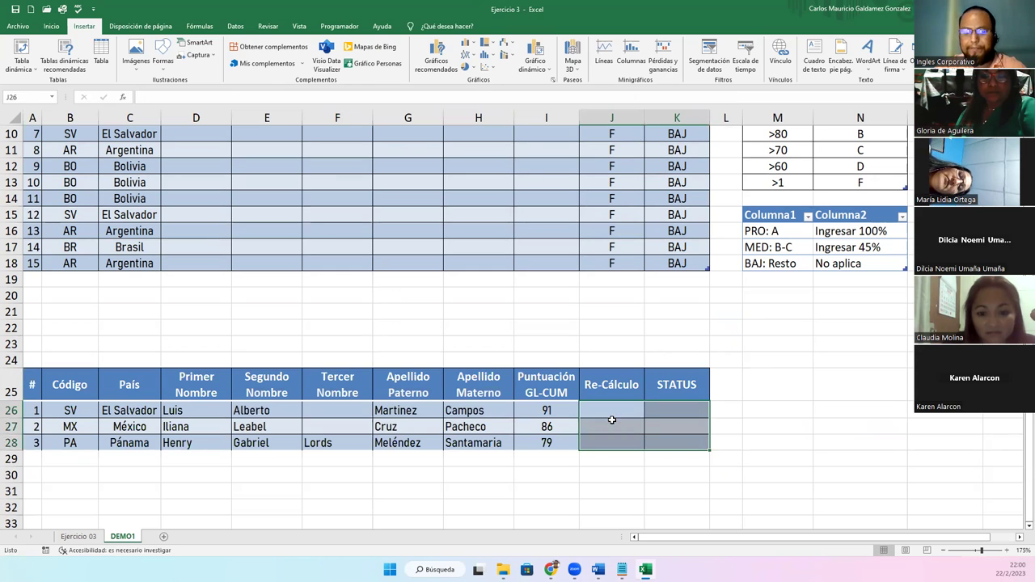
pyautogui.write('=')
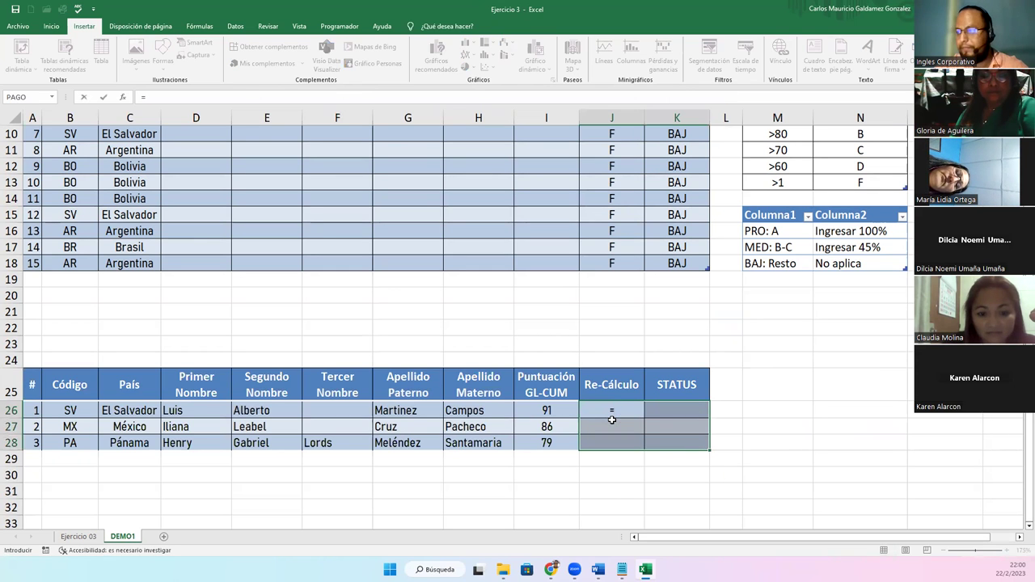
pyautogui.press('Escape')
pyautogui.click(612, 420)
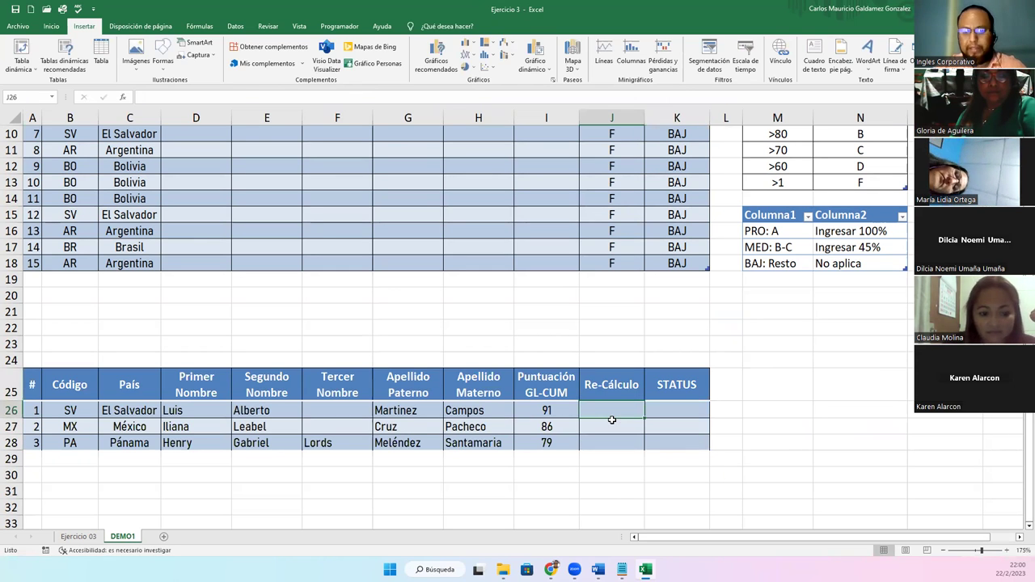
pyautogui.write('=si')
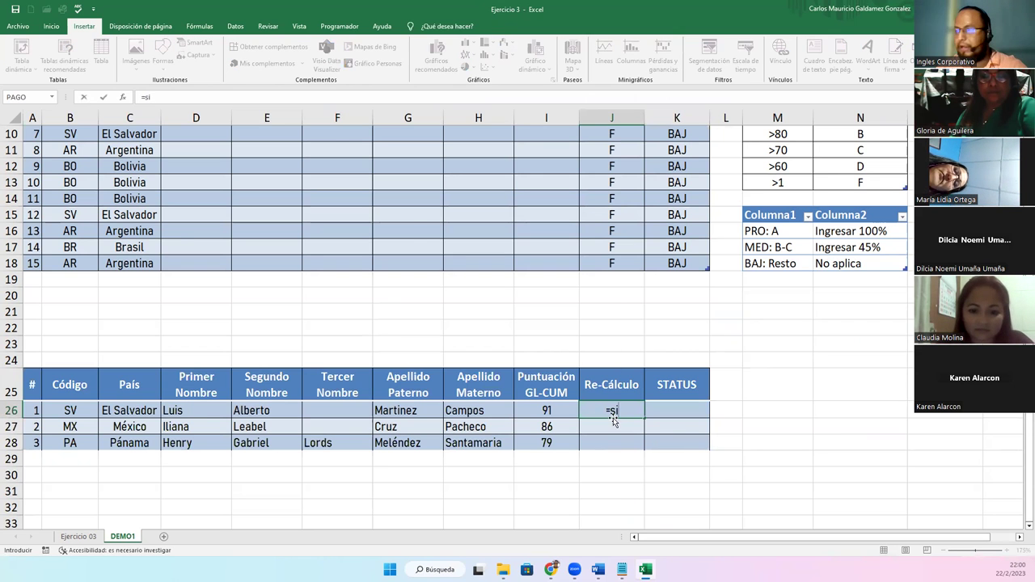
# Copy J4's nested SI grade formula text and paste it into J26.
pyautogui.scroll(3, 612, 420)
pyautogui.click(612, 199)
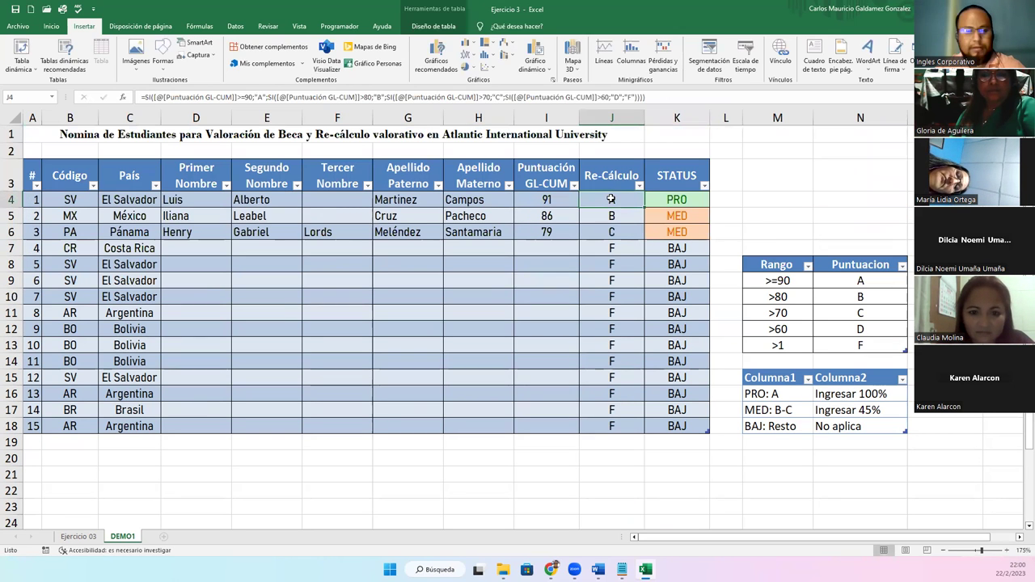
pyautogui.doubleClick(611, 199)
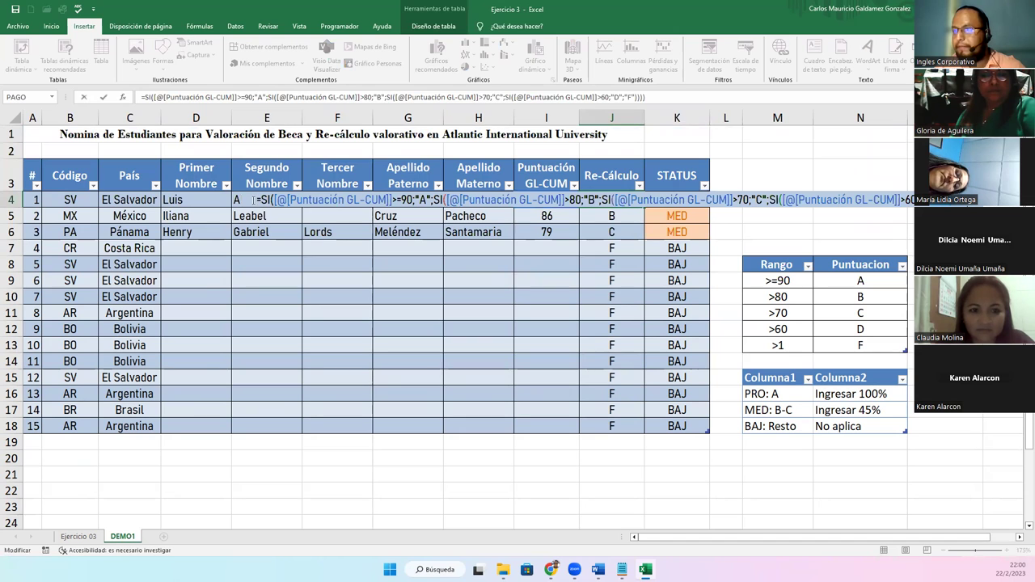
pyautogui.moveTo(257, 199); pyautogui.dragTo(910, 200)
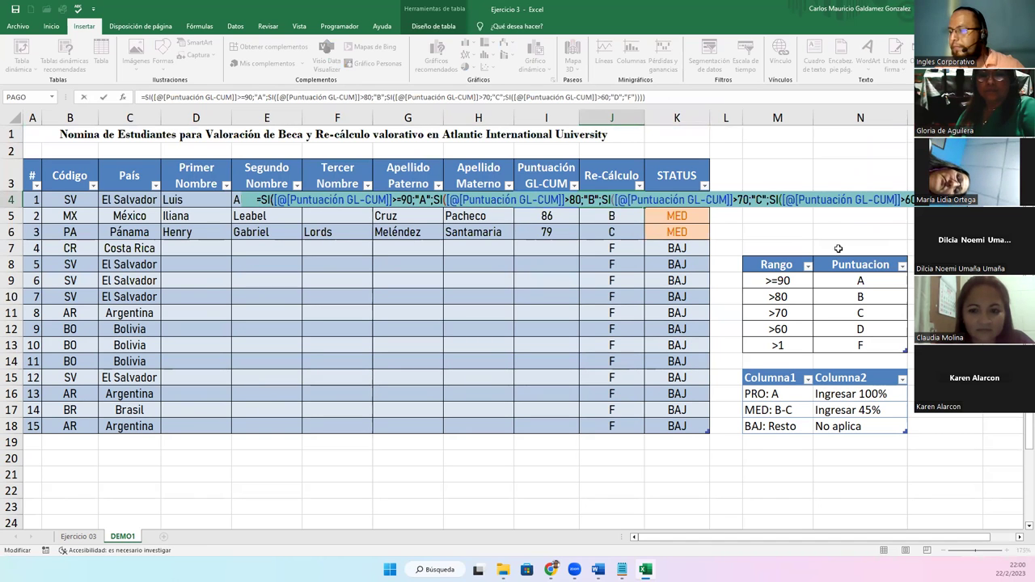
pyautogui.press('Escape')
pyautogui.scroll(-2, 535, 417)
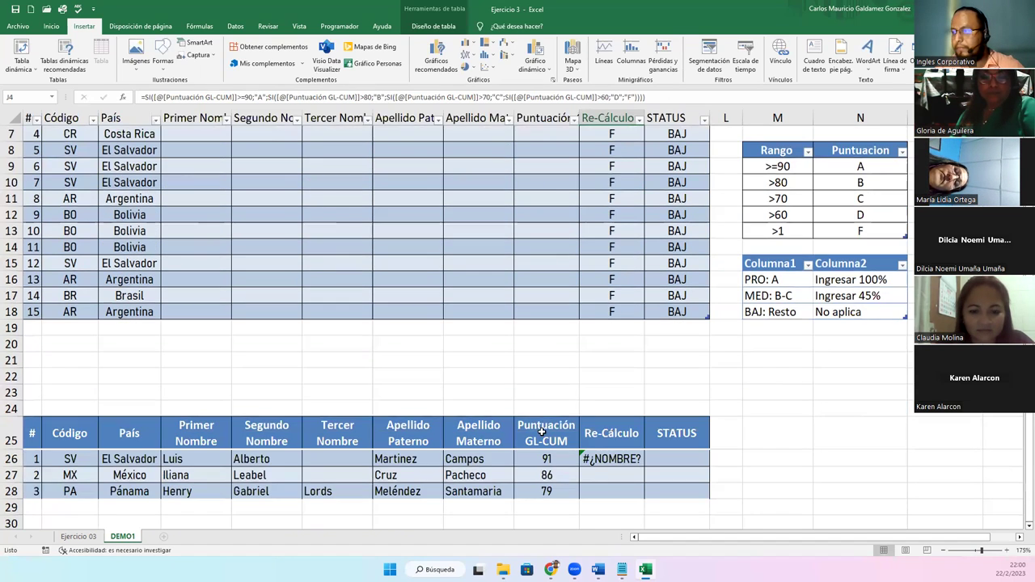
pyautogui.click(615, 458)
pyautogui.write('=si')
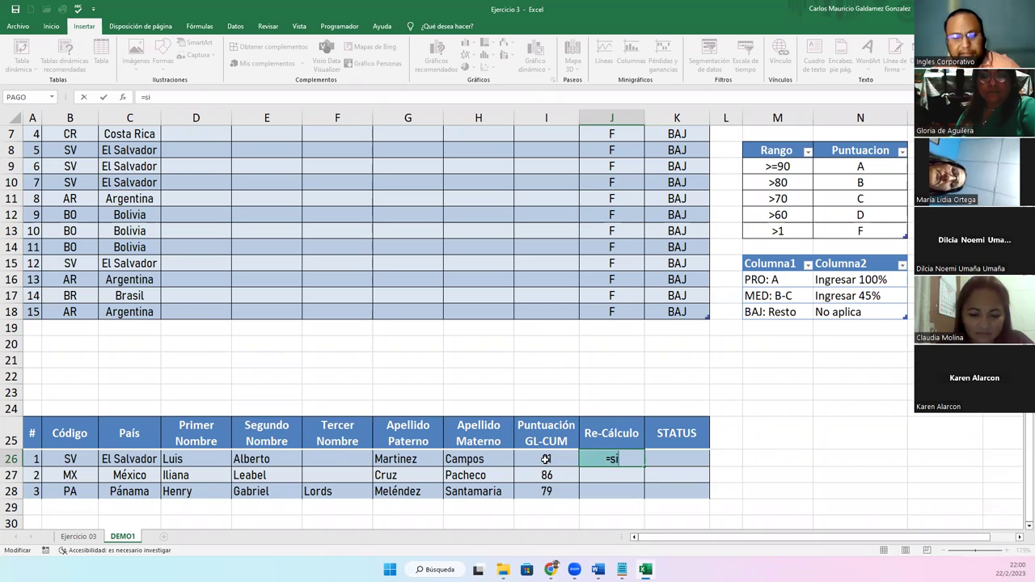
pyautogui.hotkey('ctrl', 'v')
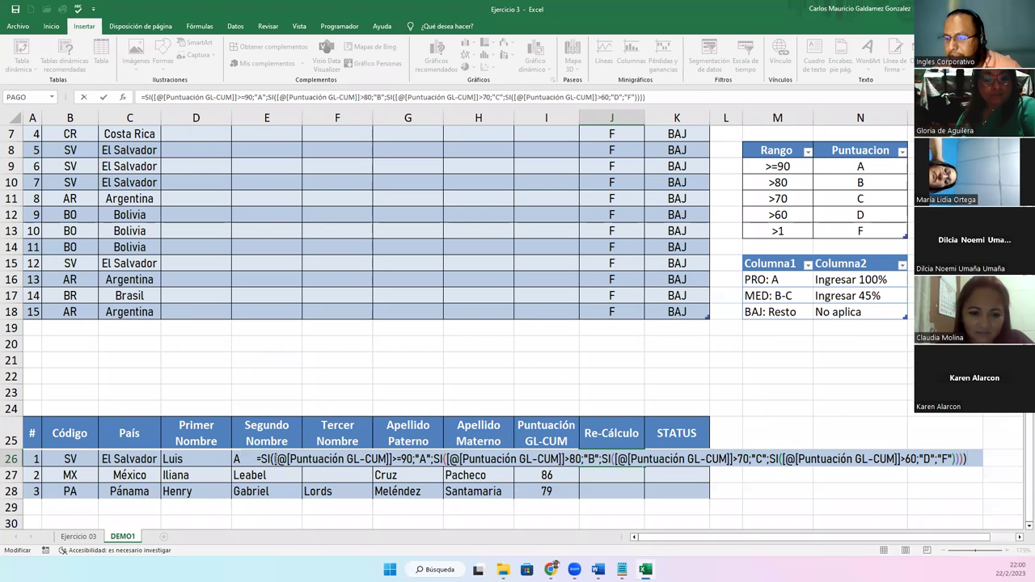
# Replace the first two Puntuación GL-CUM references in J26's formula with I26.
pyautogui.moveTo(277, 460); pyautogui.dragTo(392, 459)
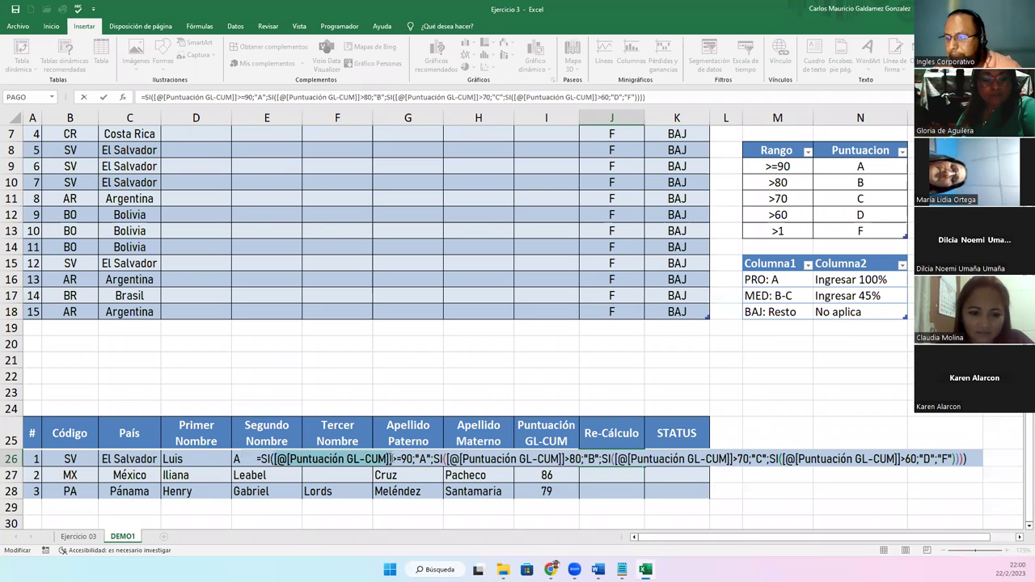
pyautogui.write('I26')
pyautogui.press('Right')
pyautogui.press('Right')
pyautogui.press('Right')
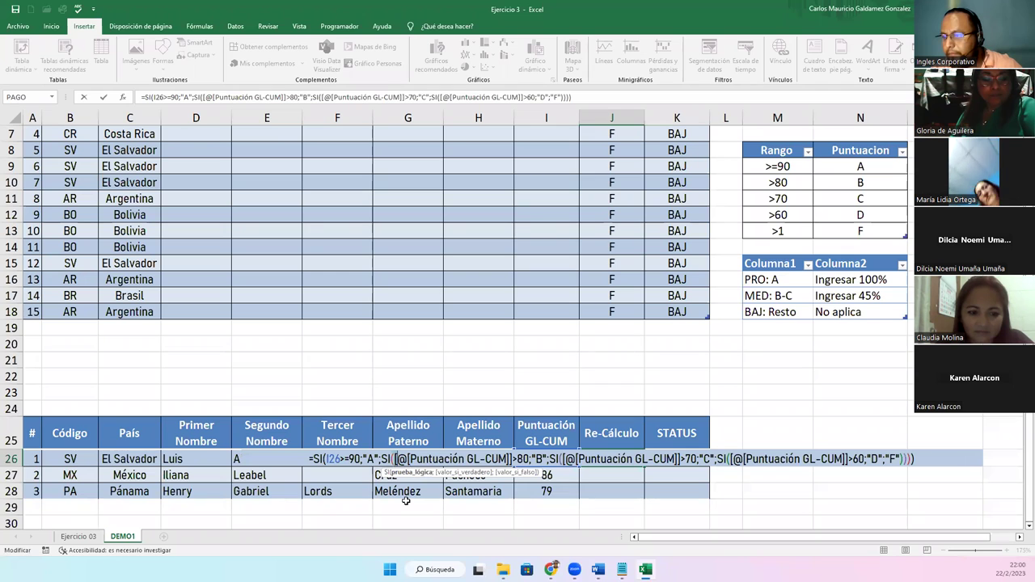
pyautogui.hotkey('shift', 'Right')
pyautogui.hotkey('shift', 'Right')
pyautogui.hotkey('shift', 'Right')
pyautogui.hotkey('shift', 'Right')
pyautogui.hotkey('shift', 'Right')
pyautogui.hotkey('shift', 'Right')
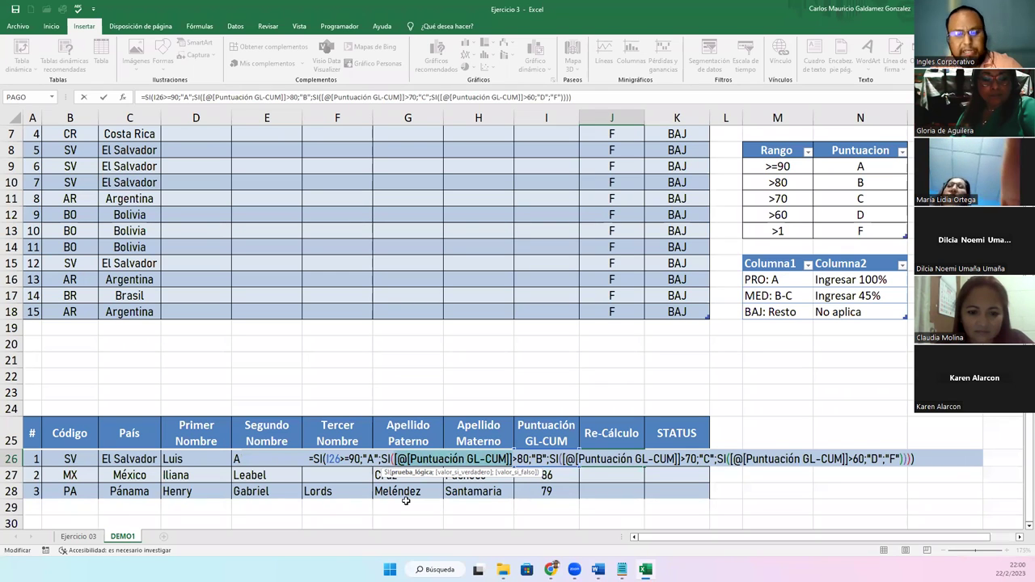
pyautogui.write('I26')
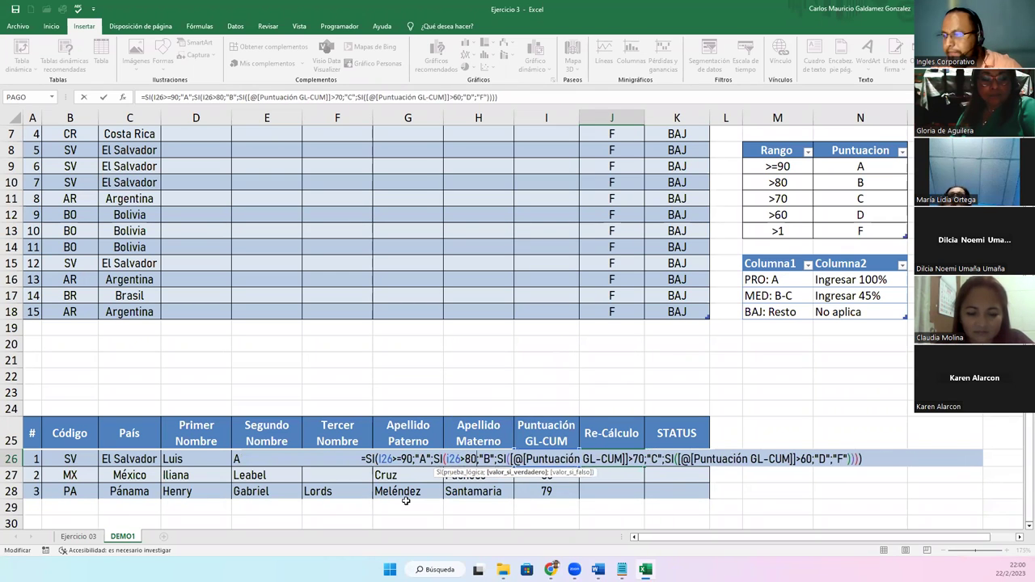
# Swap the last two score references for I26 and commit, so J26 shows grade A.
pyautogui.press('Left')
pyautogui.press('Left')
pyautogui.press('Left')
pyautogui.press('Right')
pyautogui.hotkey('shift', 'Right')
pyautogui.hotkey('shift', 'Right')
pyautogui.hotkey('shift', 'Right')
pyautogui.hotkey('shift', 'Right')
pyautogui.hotkey('shift', 'Right')
pyautogui.hotkey('shift', 'Right')
pyautogui.hotkey('shift', 'Right')
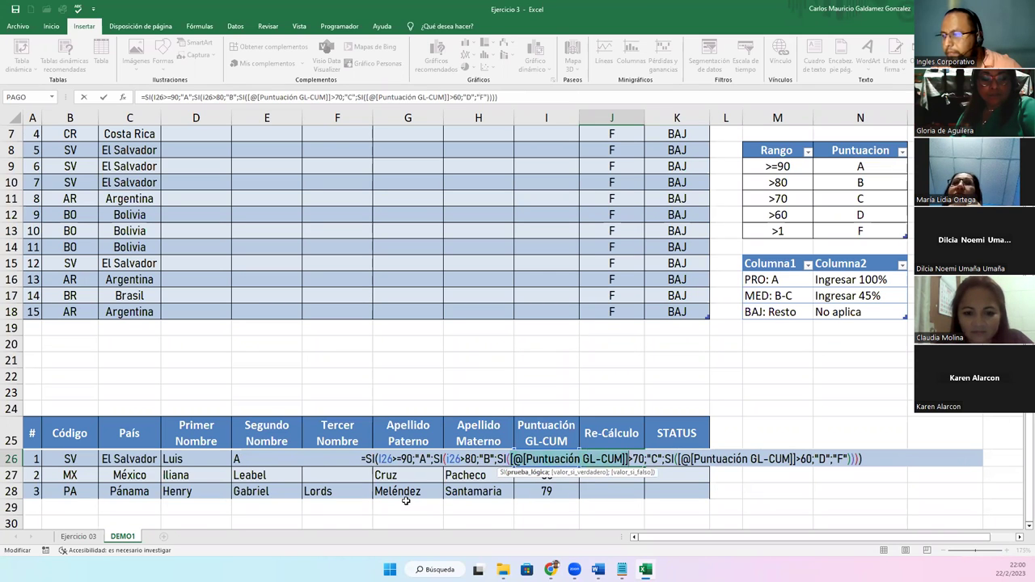
pyautogui.write('i26')
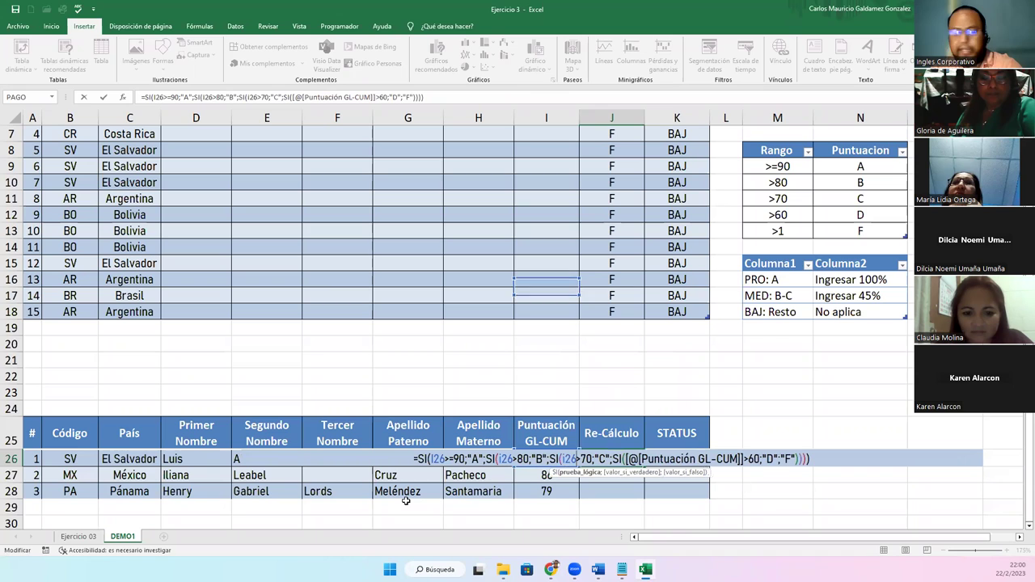
pyautogui.press('Right')
pyautogui.press('Right')
pyautogui.press('Right')
pyautogui.hotkey('shift', 'Right')
pyautogui.hotkey('shift', 'Right')
pyautogui.hotkey('shift', 'Right')
pyautogui.hotkey('shift', 'Right')
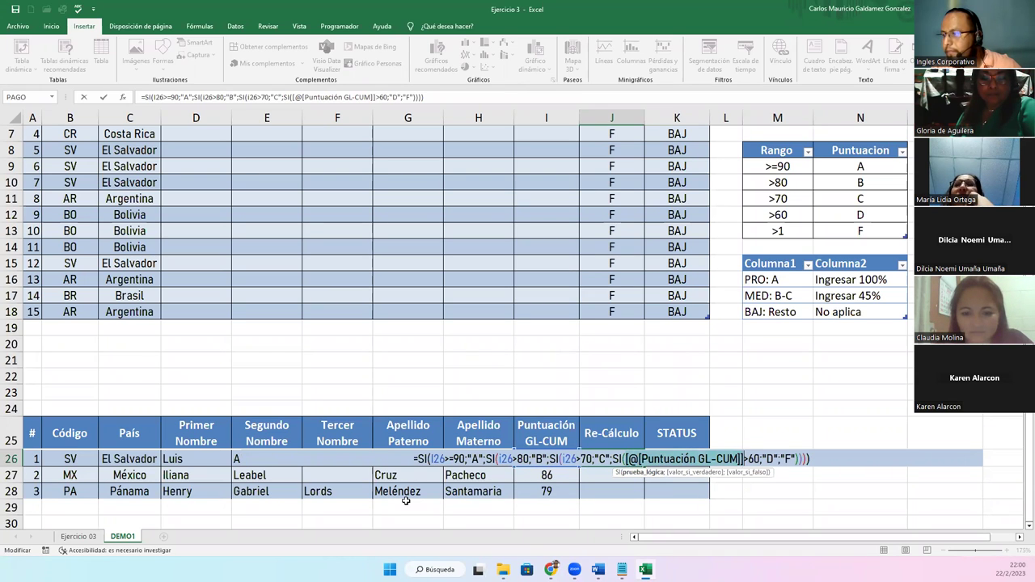
pyautogui.write('i26')
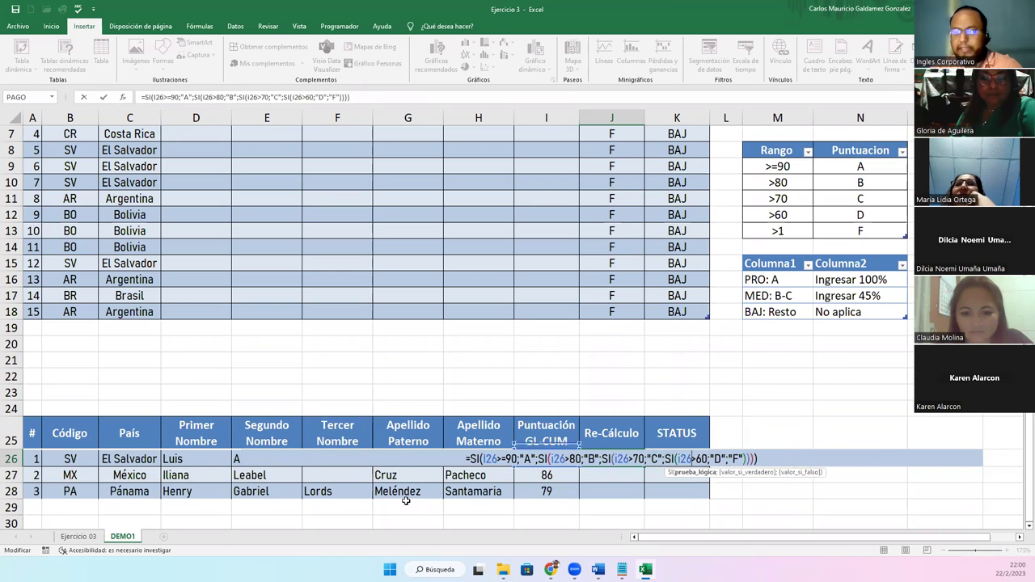
pyautogui.hotkey('ctrl', 'Return')
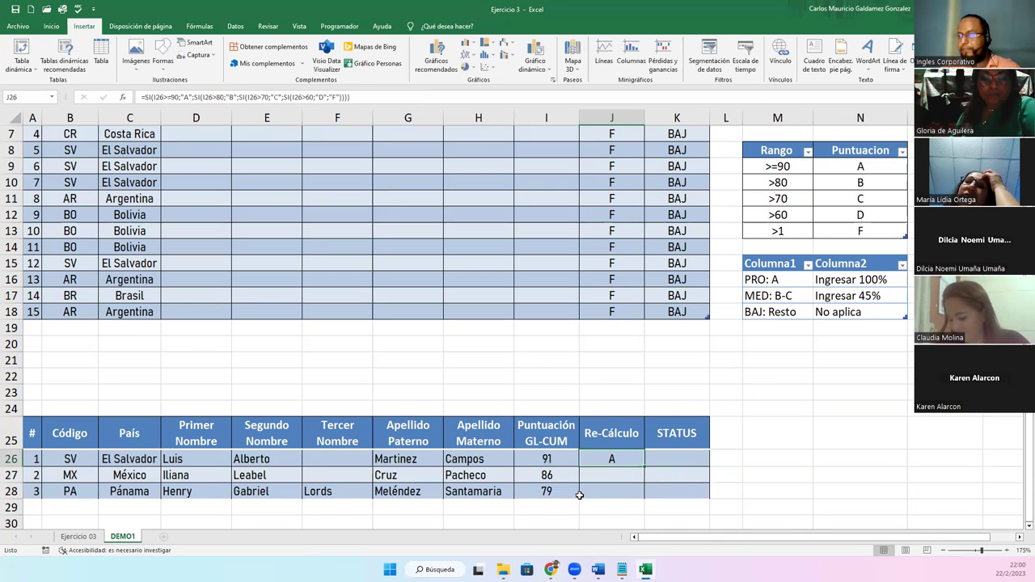
pyautogui.click(646, 470)
# Fill J26's grade formula down to rows 27–28 and paste K4's STATUS formula into K26.
pyautogui.click(628, 460)
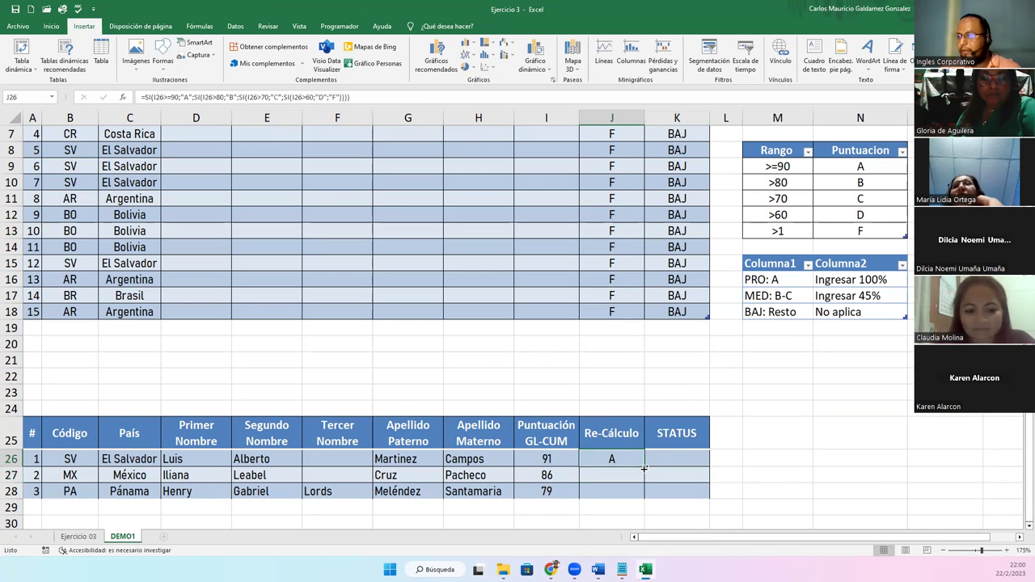
pyautogui.doubleClick(645, 466)
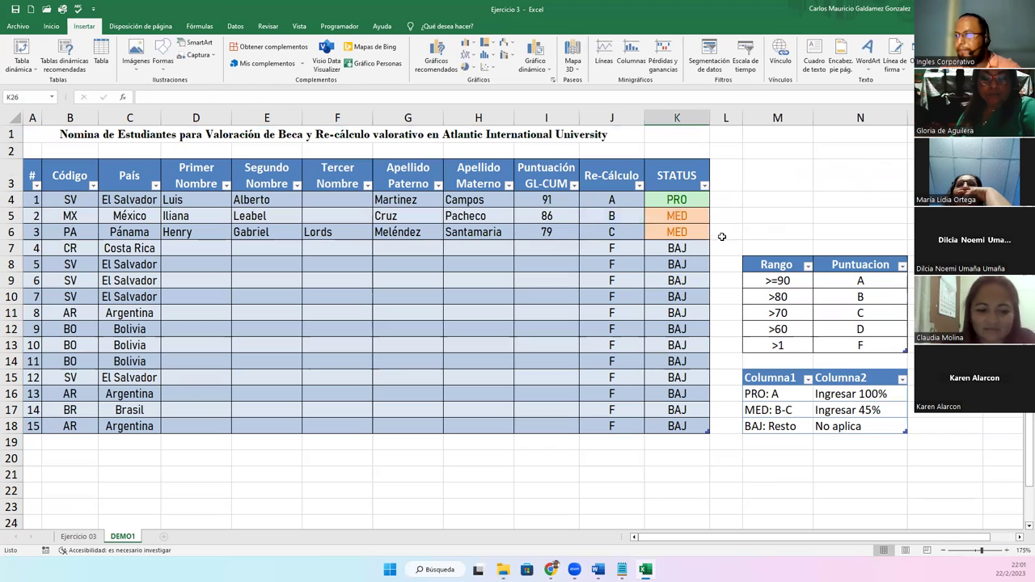
pyautogui.doubleClick(669, 199)
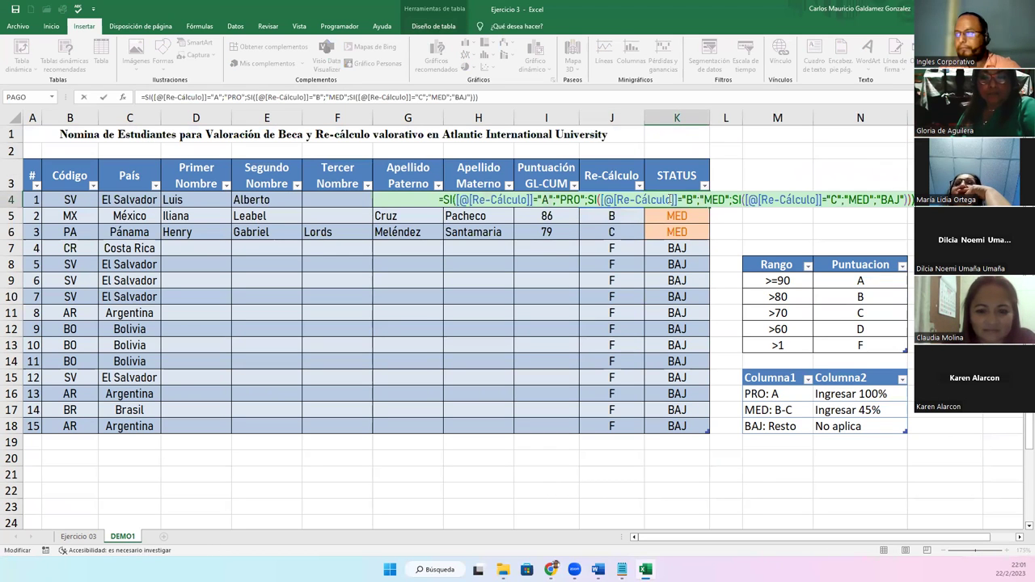
pyautogui.moveTo(441, 199); pyautogui.dragTo(913, 199)
pyautogui.hotkey('ctrl', 'c')
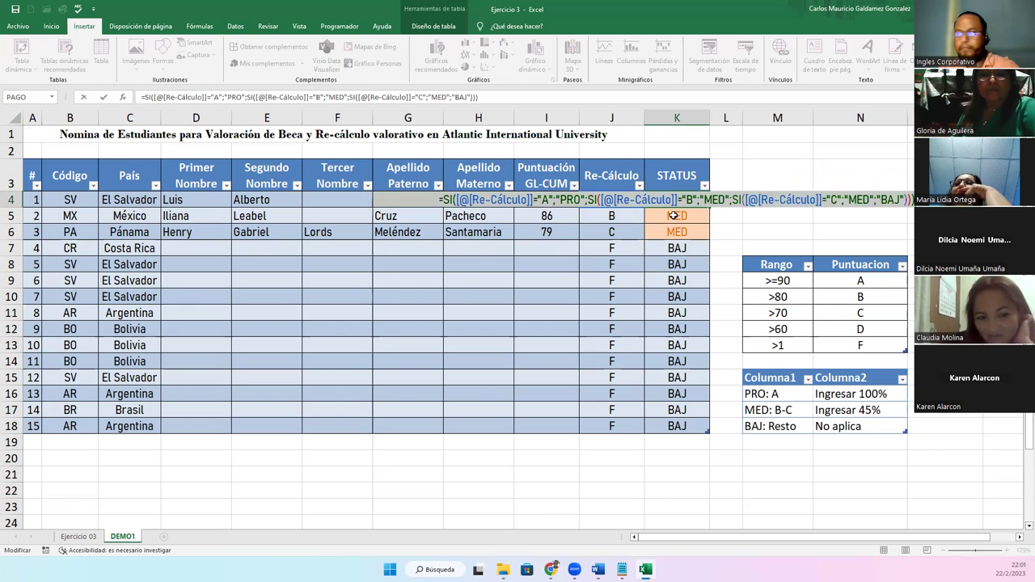
pyautogui.press('Escape')
pyautogui.scroll(-2, 654, 459)
pyautogui.click(654, 459)
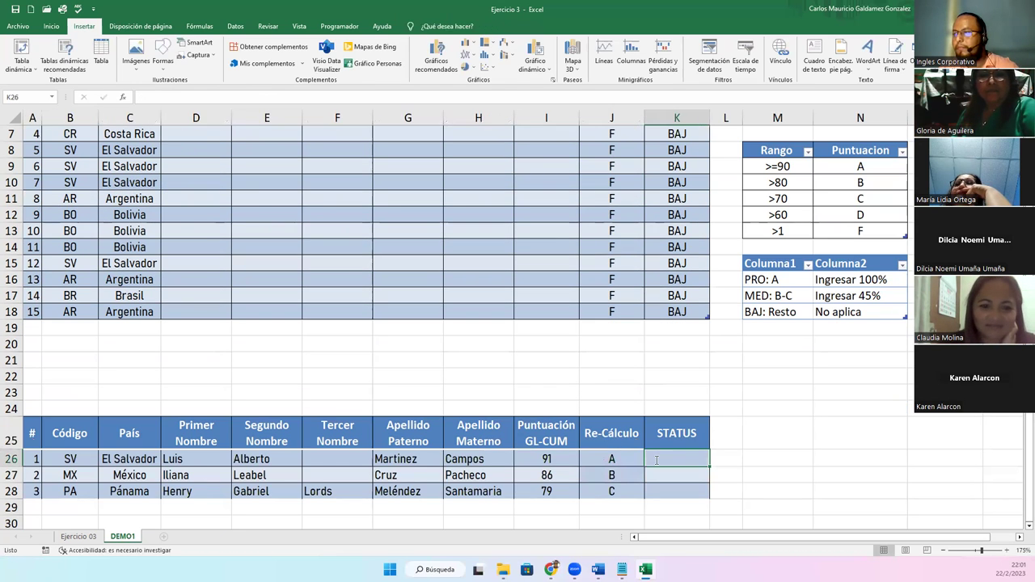
pyautogui.hotkey('ctrl', 'v')
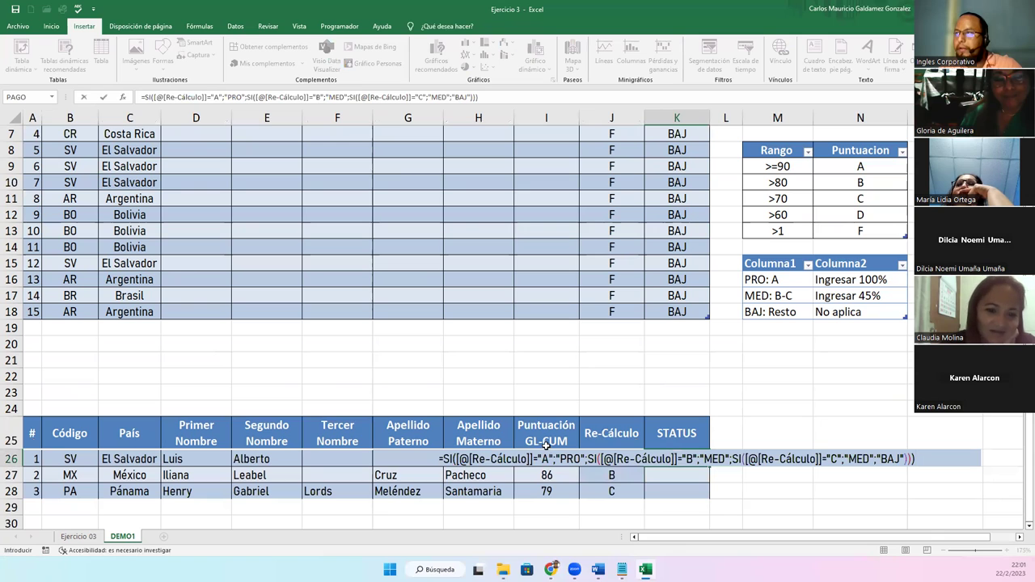
# Replace K26's Re-Cálculo references with J26 and fill down, giving PRO, MED, MED.
pyautogui.moveTo(457, 459); pyautogui.dragTo(524, 459)
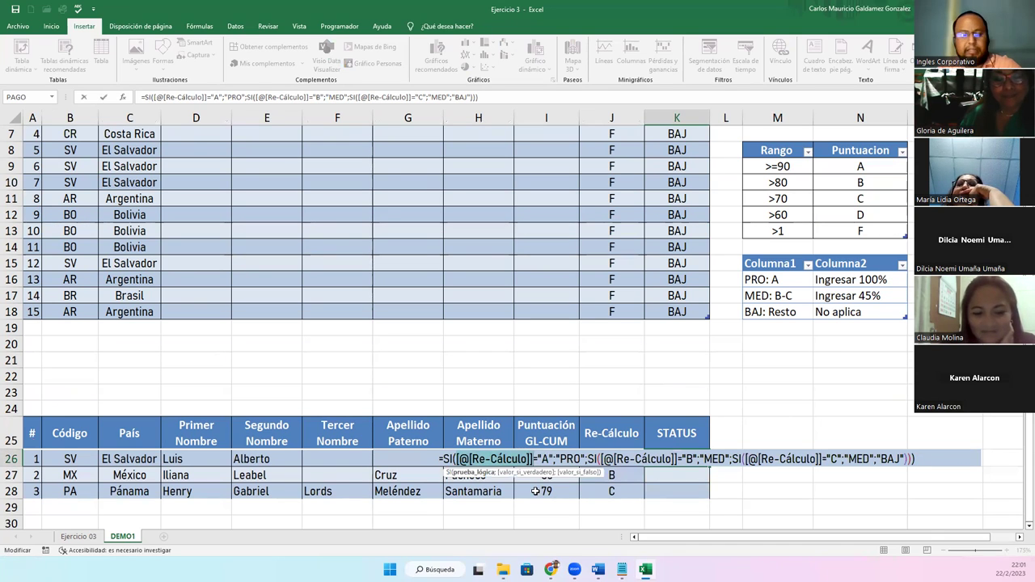
pyautogui.write('i')
pyautogui.press('BackSpace')
pyautogui.write('j26')
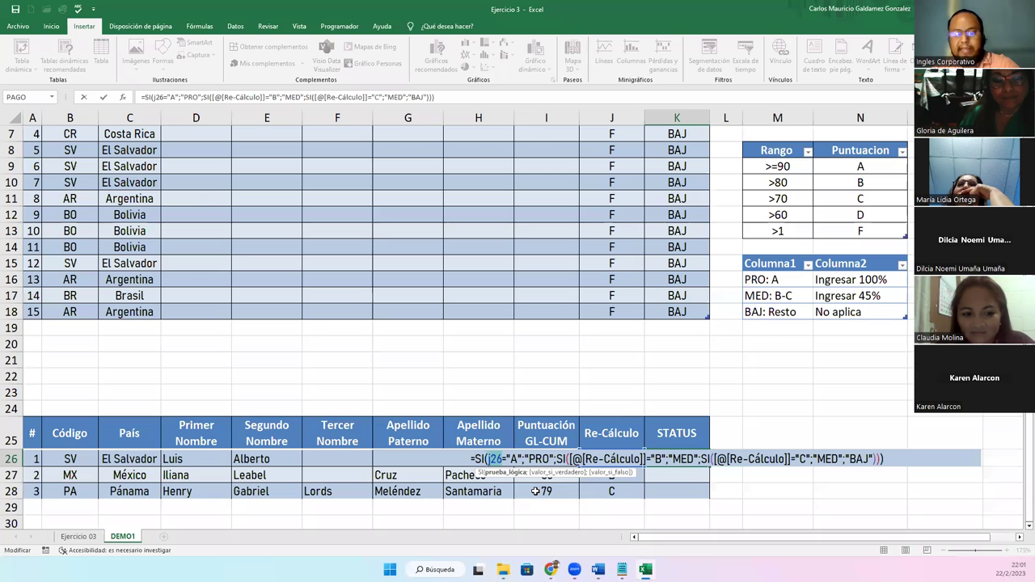
pyautogui.press('Right')
pyautogui.press('Right')
pyautogui.press('Right')
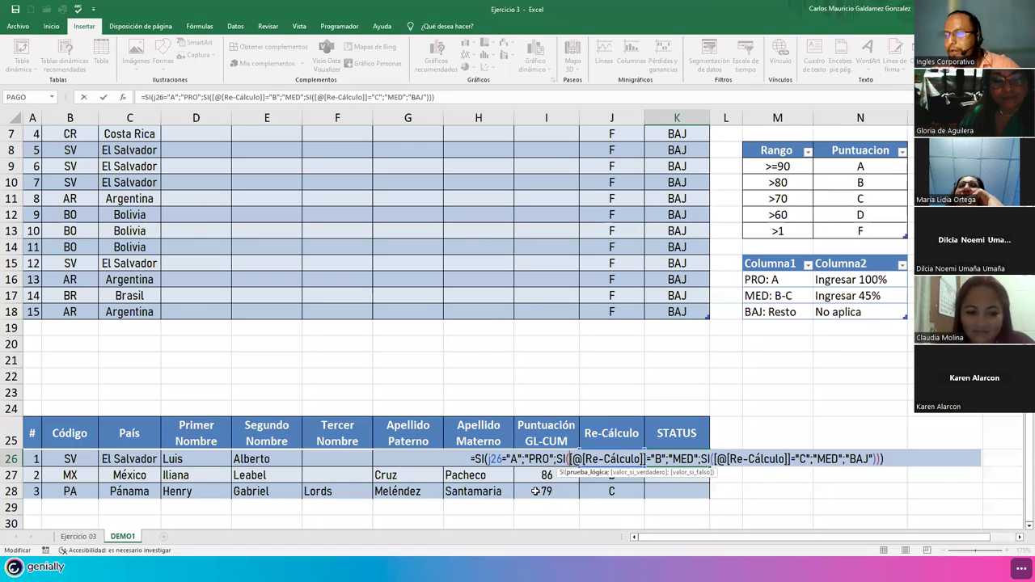
pyautogui.hotkey('shift', 'Right')
pyautogui.hotkey('shift', 'Right')
pyautogui.hotkey('shift', 'Right')
pyautogui.write('j26')
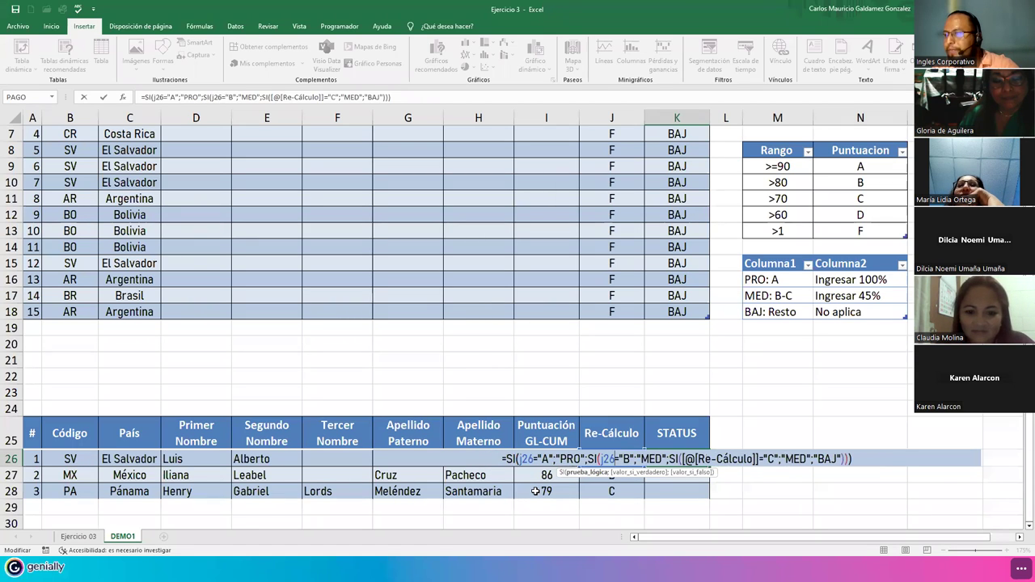
pyautogui.press('Right')
pyautogui.press('Right')
pyautogui.press('Right')
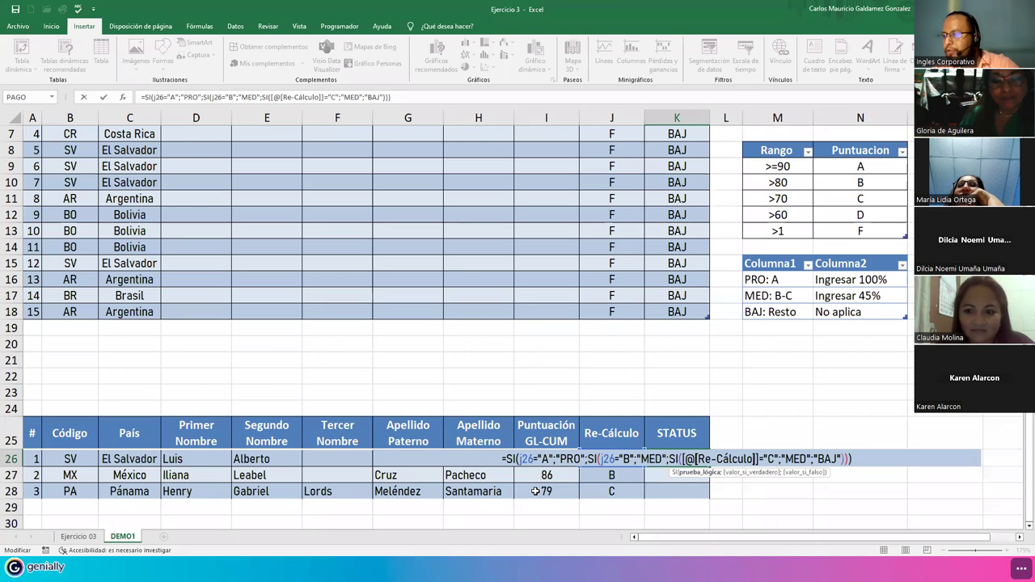
pyautogui.hotkey('shift', 'Right')
pyautogui.hotkey('shift', 'Right')
pyautogui.hotkey('shift', 'Right')
pyautogui.hotkey('shift', 'Right')
pyautogui.hotkey('shift', 'Right')
pyautogui.hotkey('shift', 'Right')
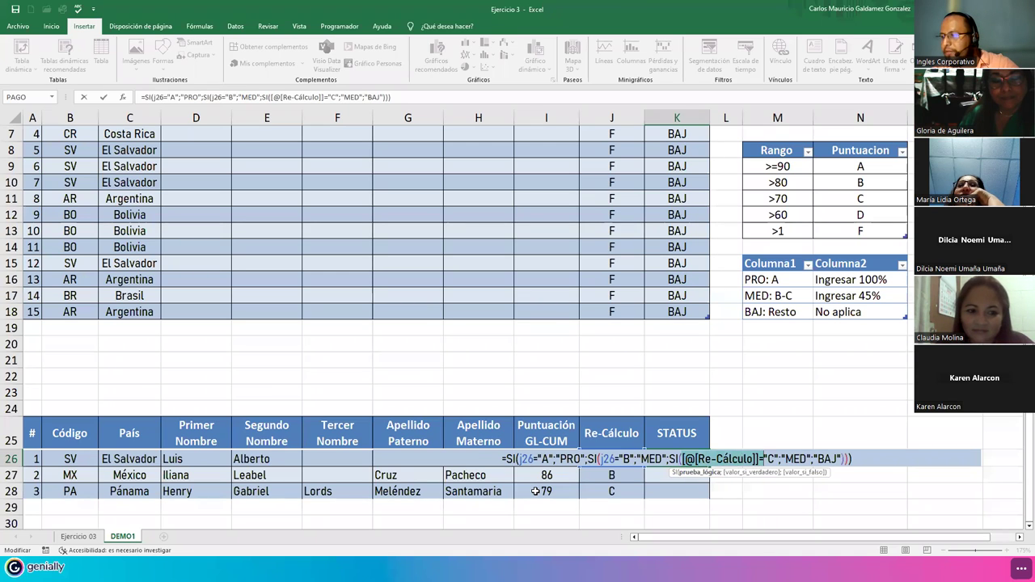
pyautogui.write('j26')
pyautogui.hotkey('ctrl', 'Return')
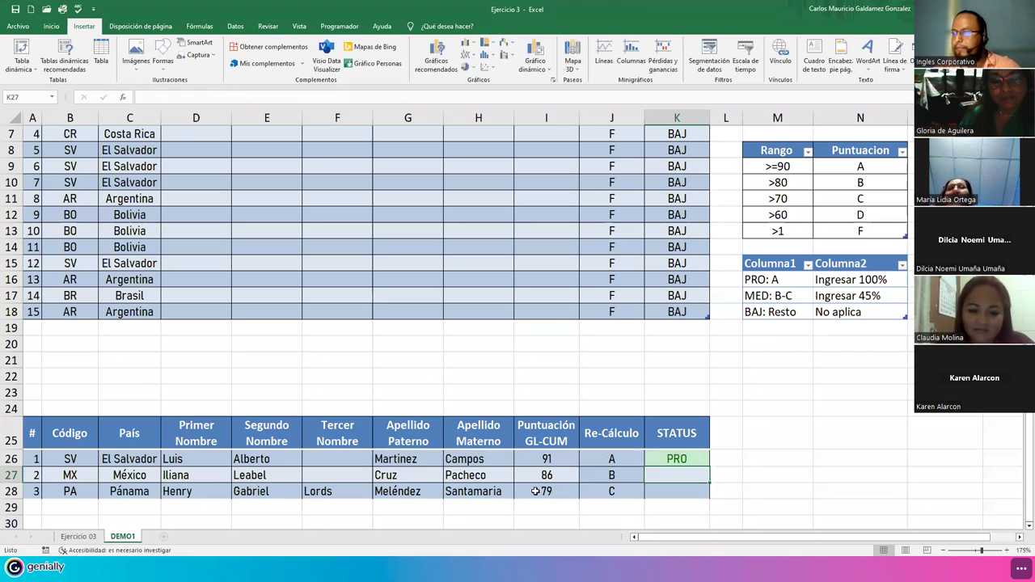
pyautogui.doubleClick(709, 467)
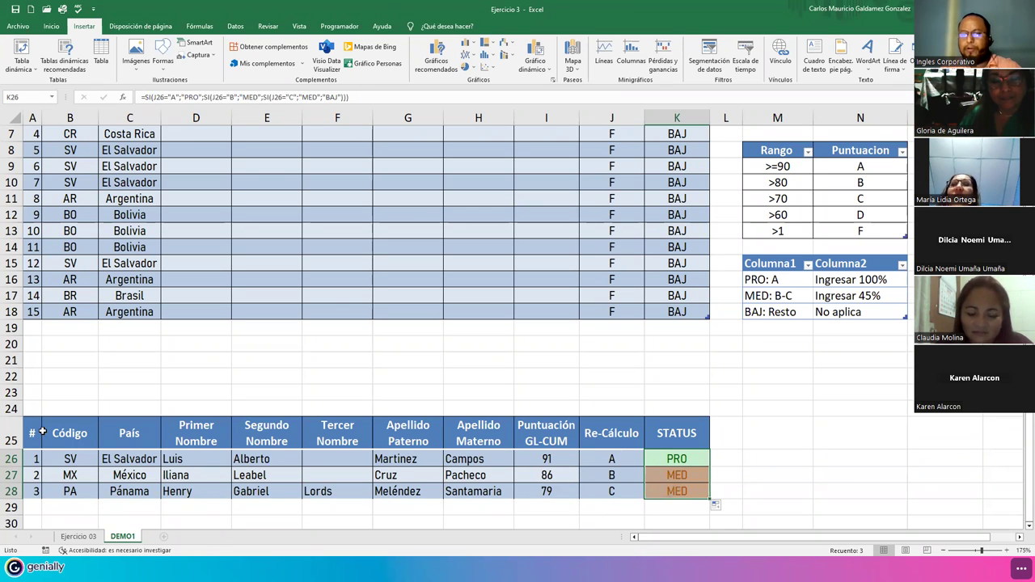
pyautogui.moveTo(42, 432); pyautogui.dragTo(648, 470)
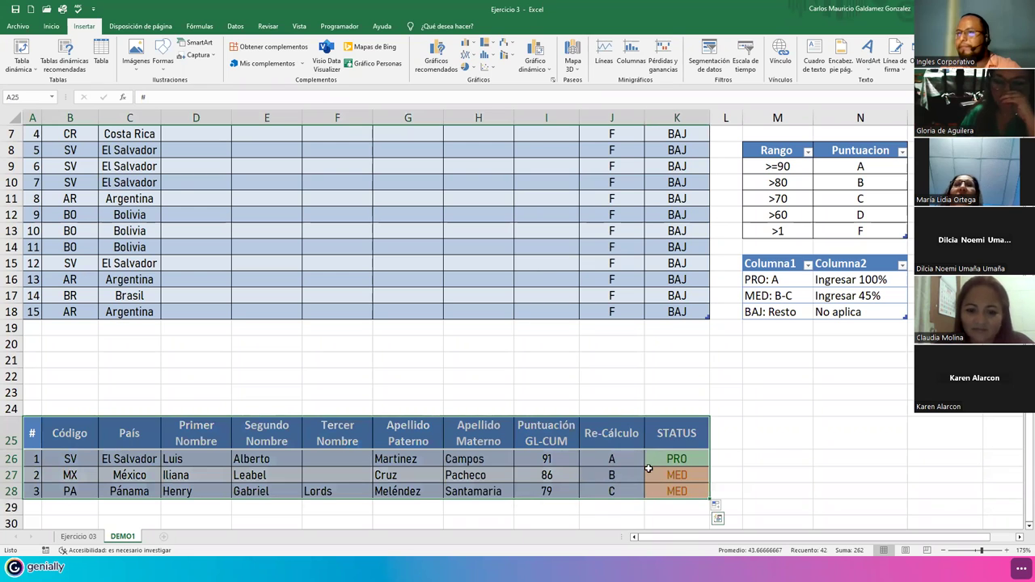
pyautogui.click(101, 53)
pyautogui.click(447, 287)
pyautogui.click(792, 460)
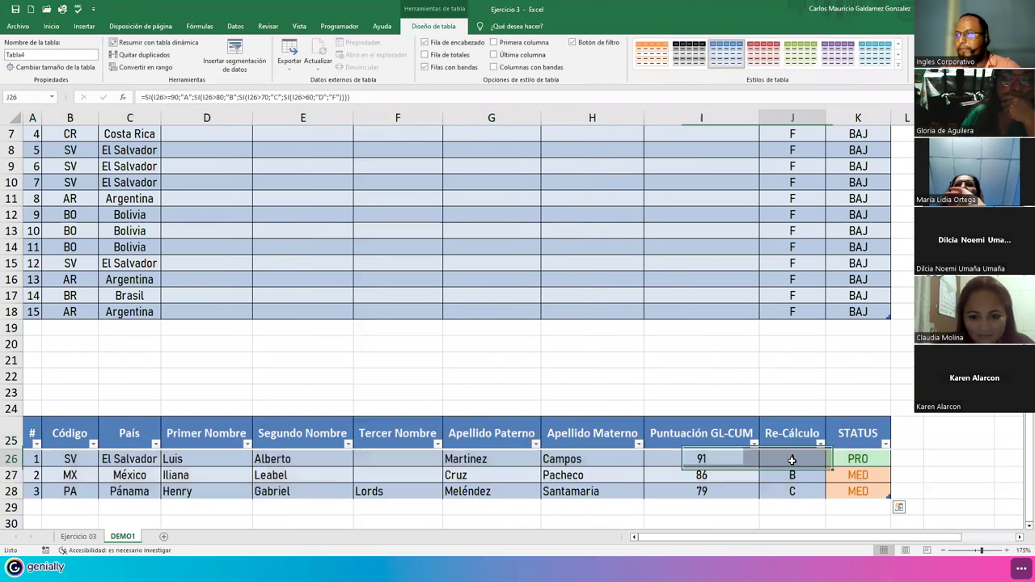
pyautogui.click(792, 461)
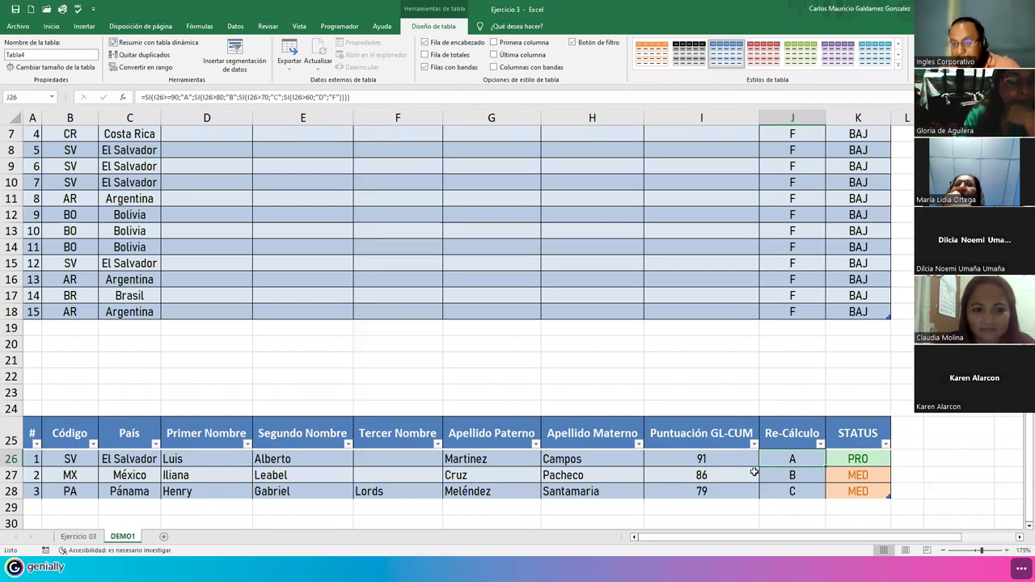
pyautogui.scroll(2, 789, 473)
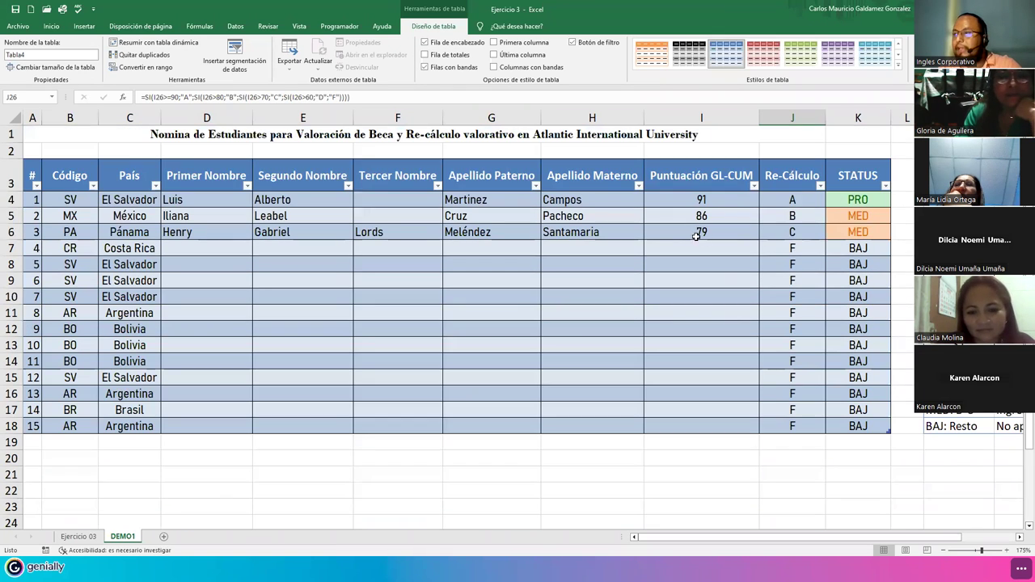
pyautogui.click(487, 301)
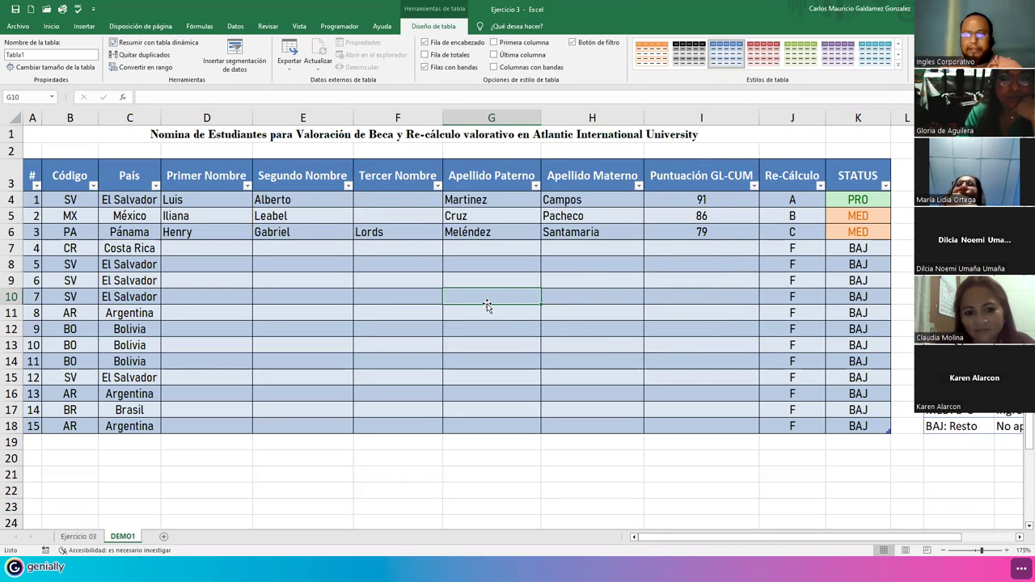
# Undo the table conversion and heighten row 25 so its two-line headers show fully.
pyautogui.hotkey('ctrl', 'z')
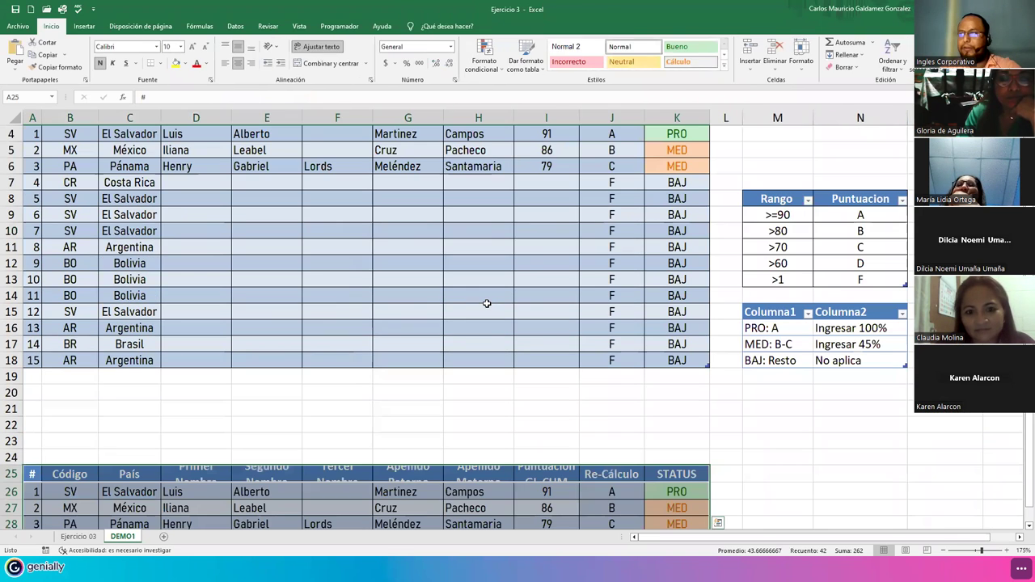
pyautogui.scroll(-1, 487, 363)
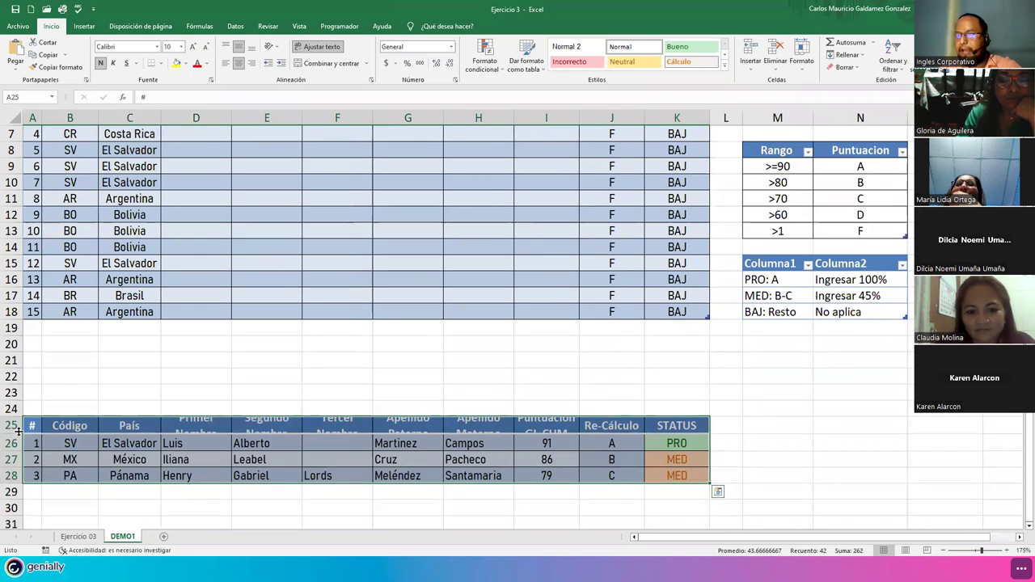
pyautogui.moveTo(18, 435); pyautogui.dragTo(17, 450)
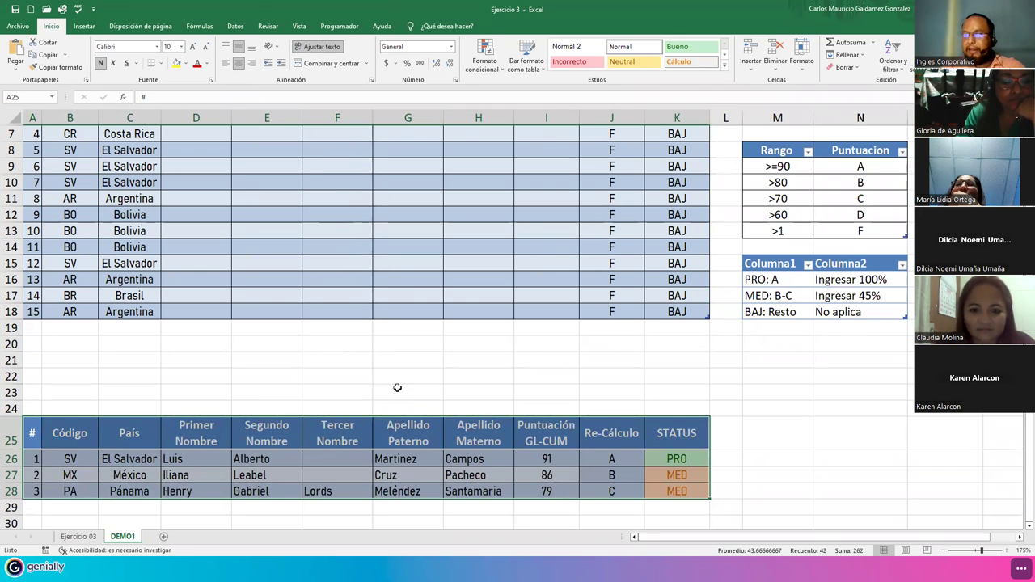
pyautogui.scroll(-2, 398, 387)
pyautogui.scroll(3, 331, 276)
# Compare the Re-Cálculo formulas of the upper table (J4) and lower table (J26).
pyautogui.click(331, 276)
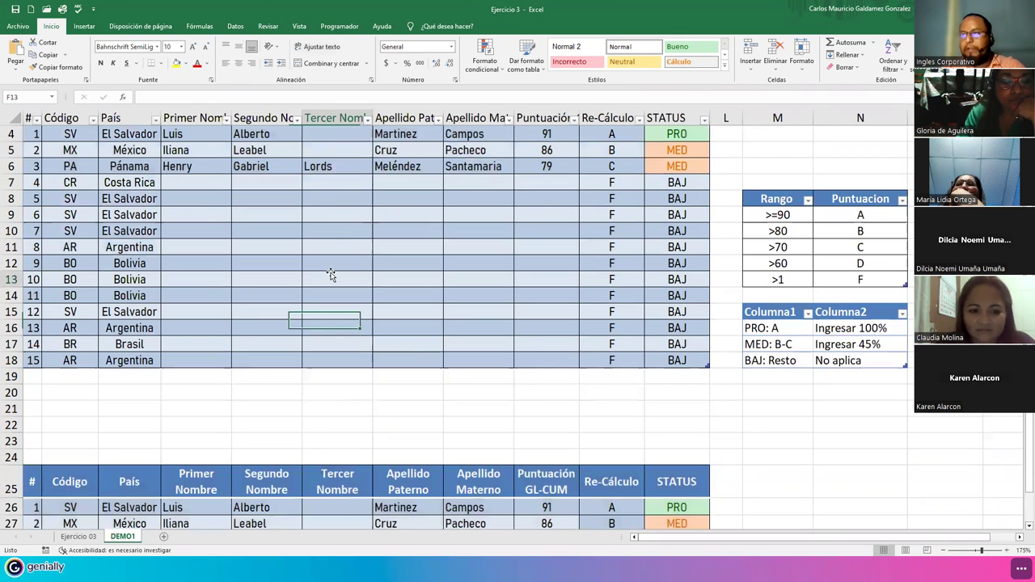
pyautogui.scroll(1, 434, 328)
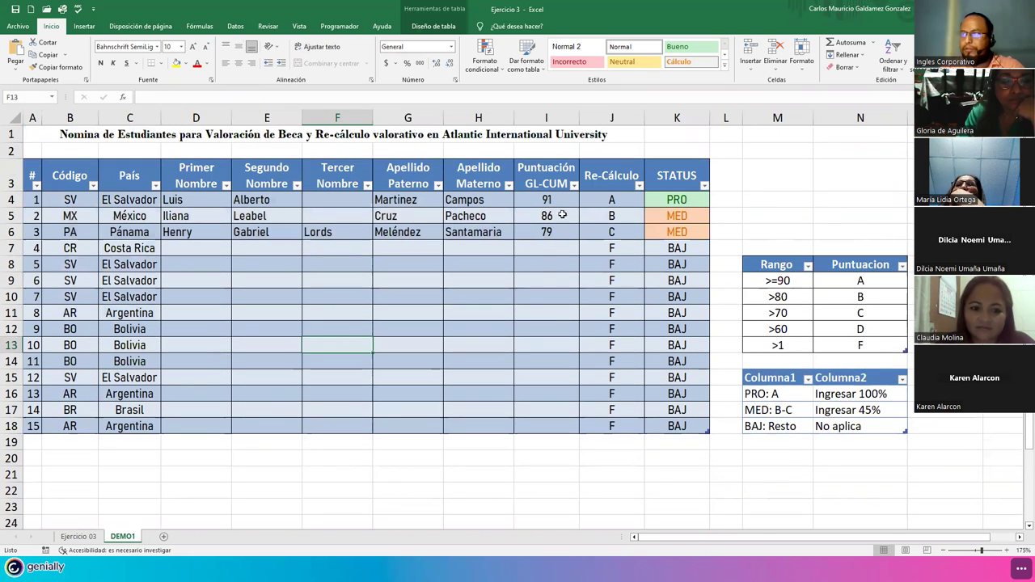
pyautogui.click(609, 199)
pyautogui.scroll(-4, 495, 320)
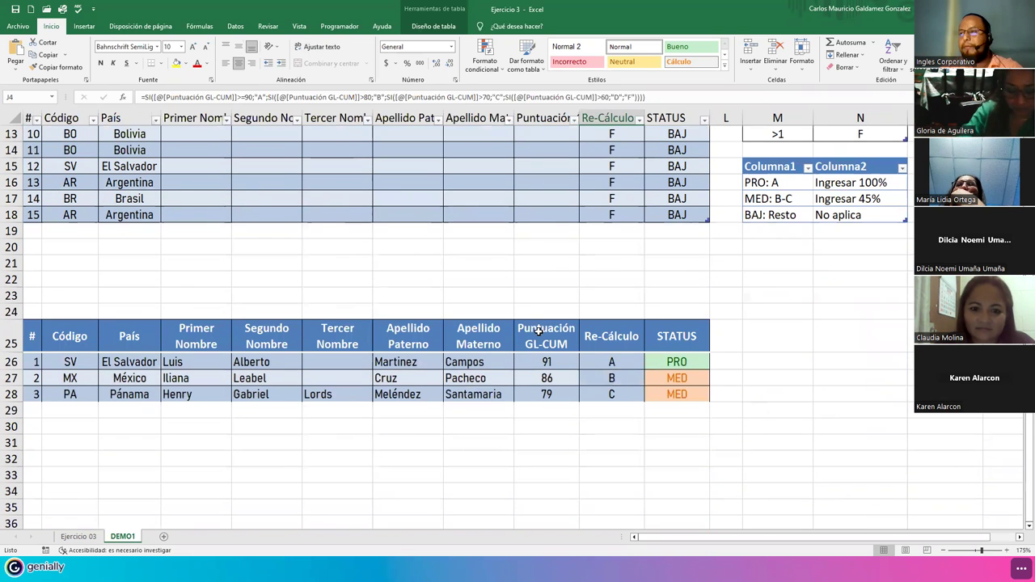
pyautogui.click(606, 361)
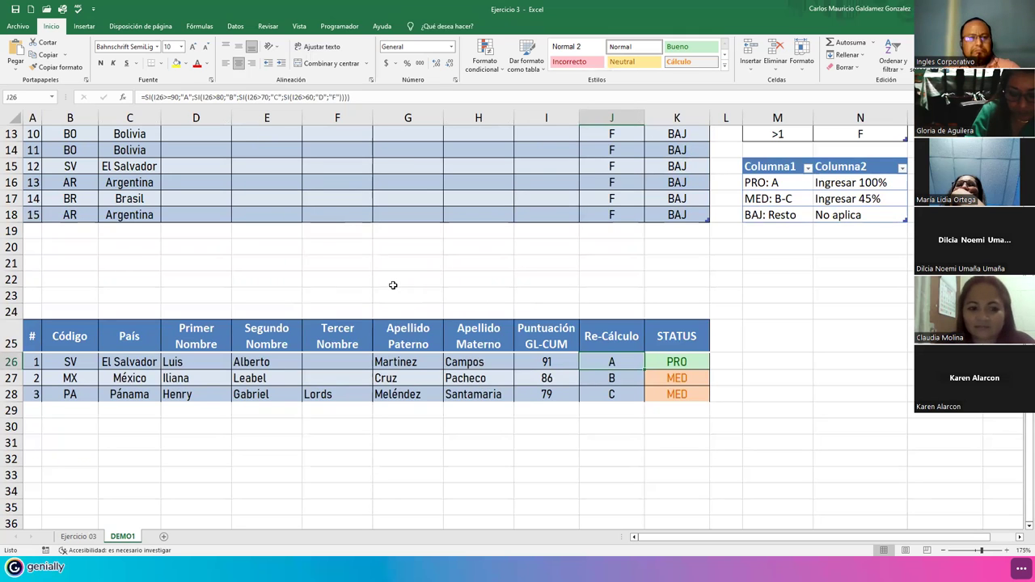
pyautogui.scroll(1, 393, 287)
pyautogui.scroll(3, 393, 288)
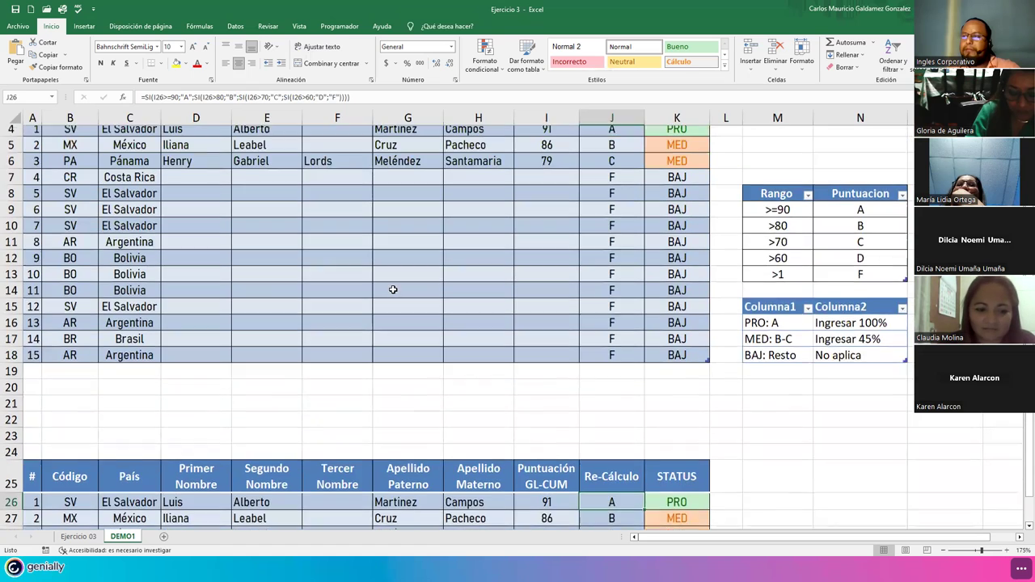
pyautogui.scroll(-3, 404, 289)
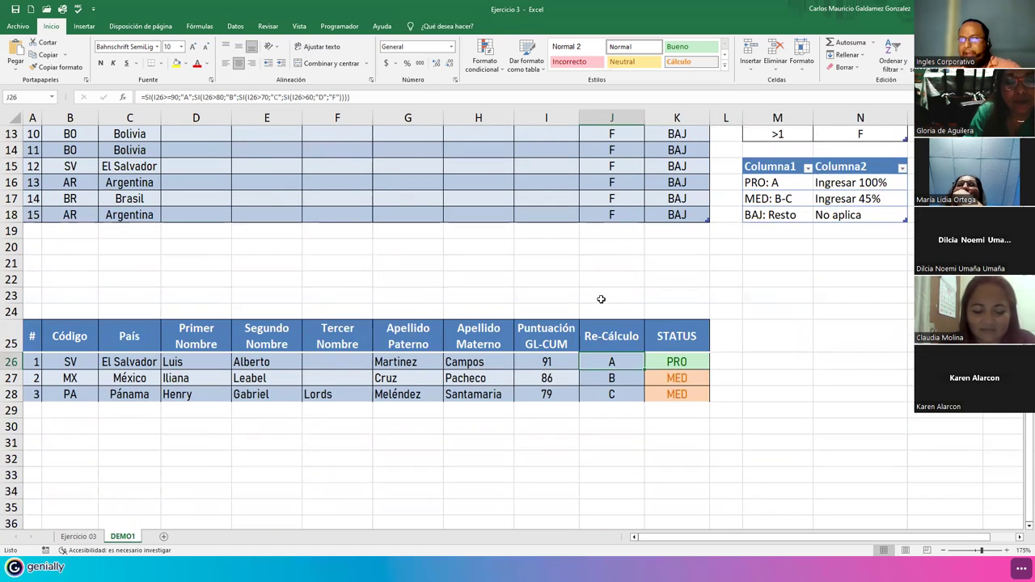
pyautogui.scroll(4, 601, 296)
pyautogui.moveTo(612, 202)
pyautogui.mouseDown()
pyautogui.moveTo(679, 321)
pyautogui.moveTo(681, 425)
pyautogui.mouseUp()
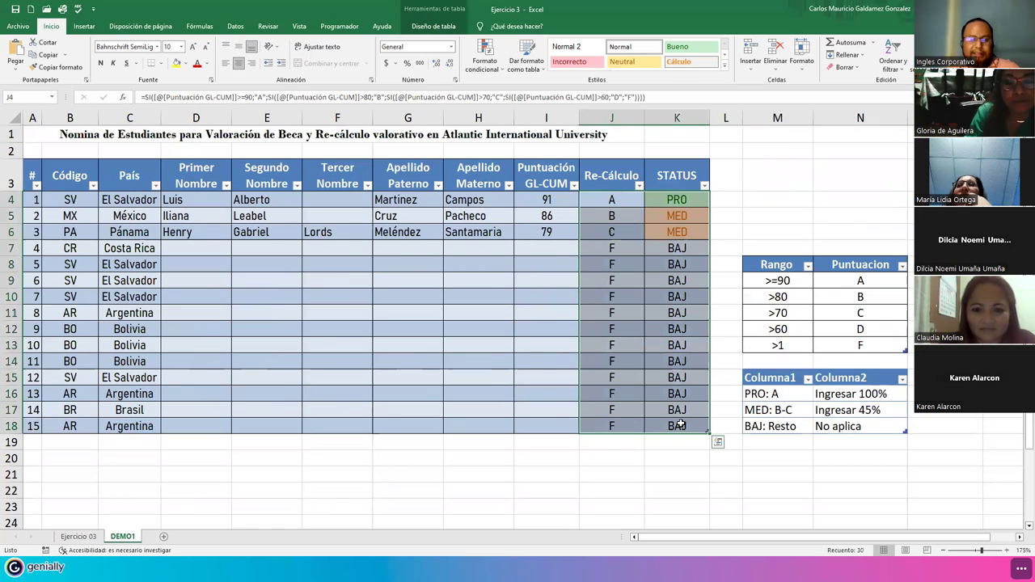
# Enter Puntuación GL-CUM scores 78, 90, 34, 56, 78 and 7 for students 4 to 9.
pyautogui.click(547, 249)
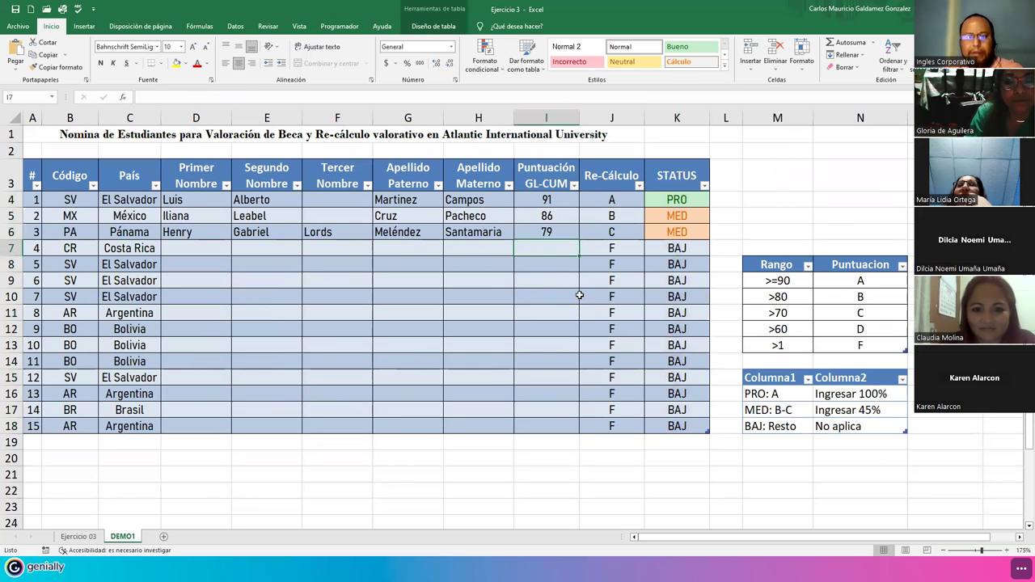
pyautogui.write('78')
pyautogui.press('Return')
pyautogui.write('90')
pyautogui.press('Return')
pyautogui.write('34')
pyautogui.press('Return')
pyautogui.write('56')
pyautogui.press('Return')
pyautogui.write('78')
pyautogui.press('Return')
pyautogui.write('7')
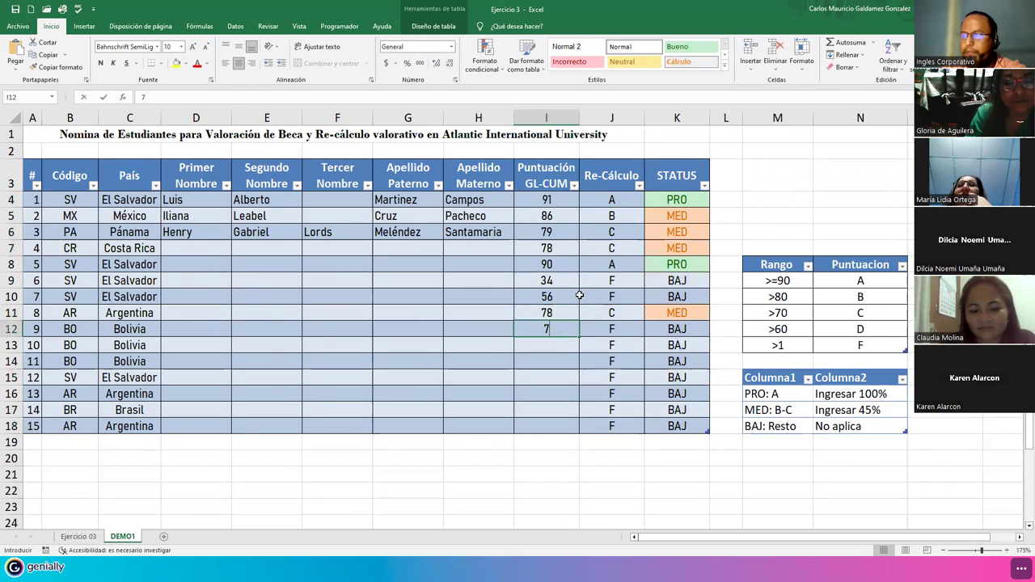
pyautogui.press('Return')
# Enter scores 86, 7, 87, 99, 7 and 100 for students 10 to 15.
pyautogui.write('8')
pyautogui.press('Return')
pyautogui.write('7')
pyautogui.press('Return')
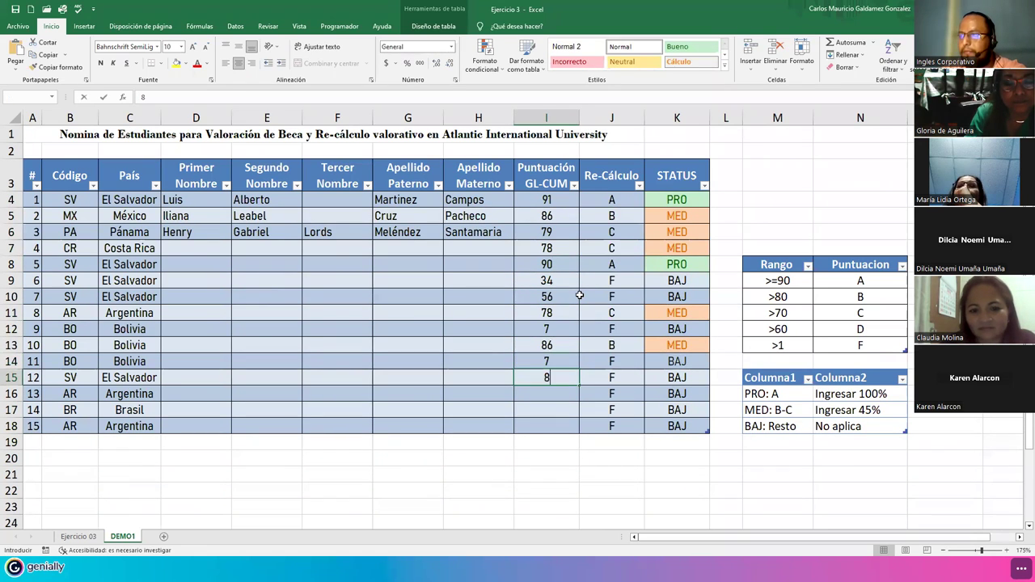
pyautogui.write('8')
pyautogui.press('Return')
pyautogui.write('99')
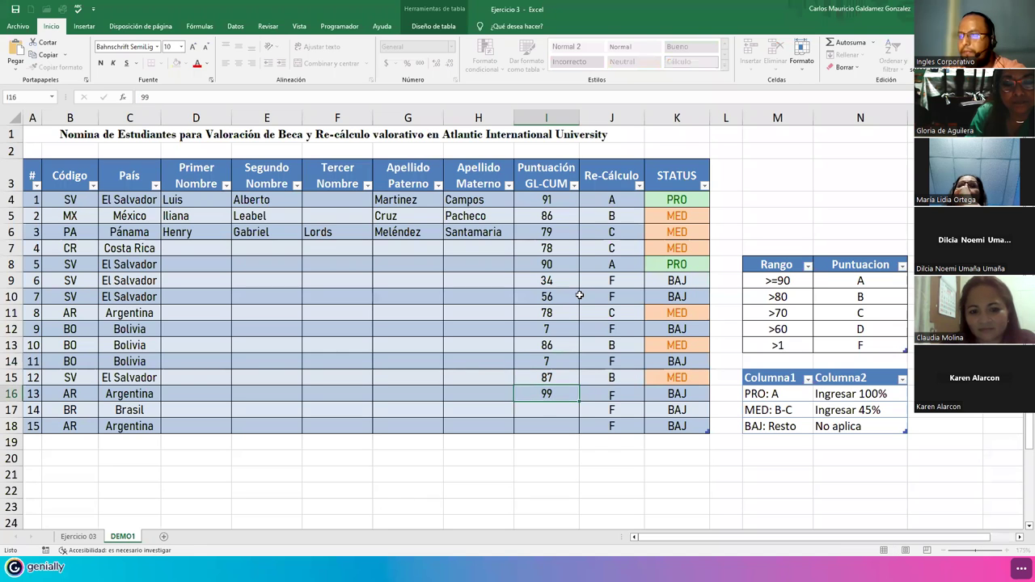
pyautogui.press('Return')
pyautogui.write('7')
pyautogui.press('Return')
pyautogui.write('100')
pyautogui.press('Return')
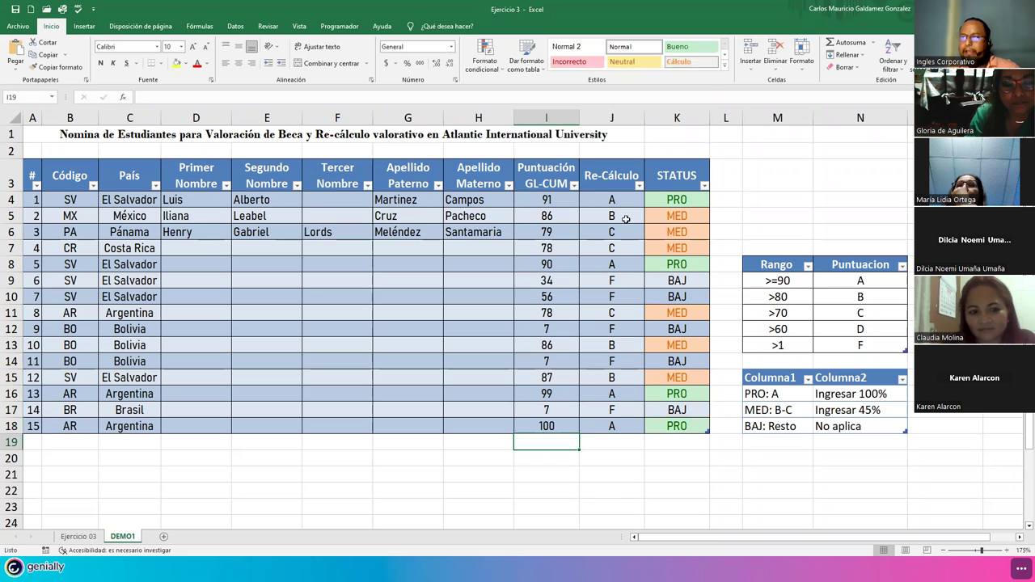
# Try filling the third student's Re-Cálculo grade formula down, then undo the fill.
pyautogui.moveTo(596, 201); pyautogui.dragTo(657, 217)
pyautogui.scroll(-4, 532, 331)
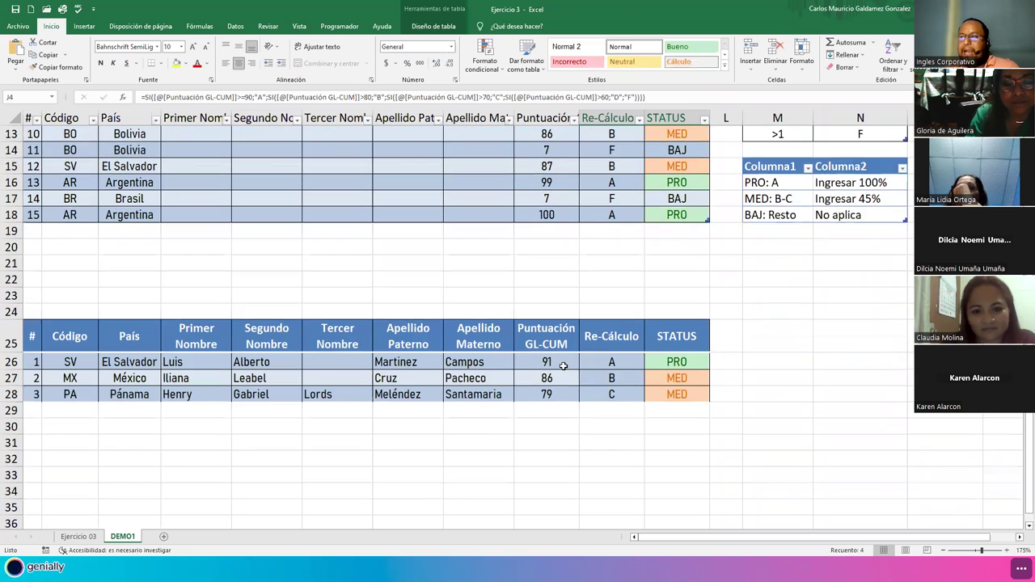
pyautogui.scroll(-1, 562, 363)
pyautogui.click(632, 345)
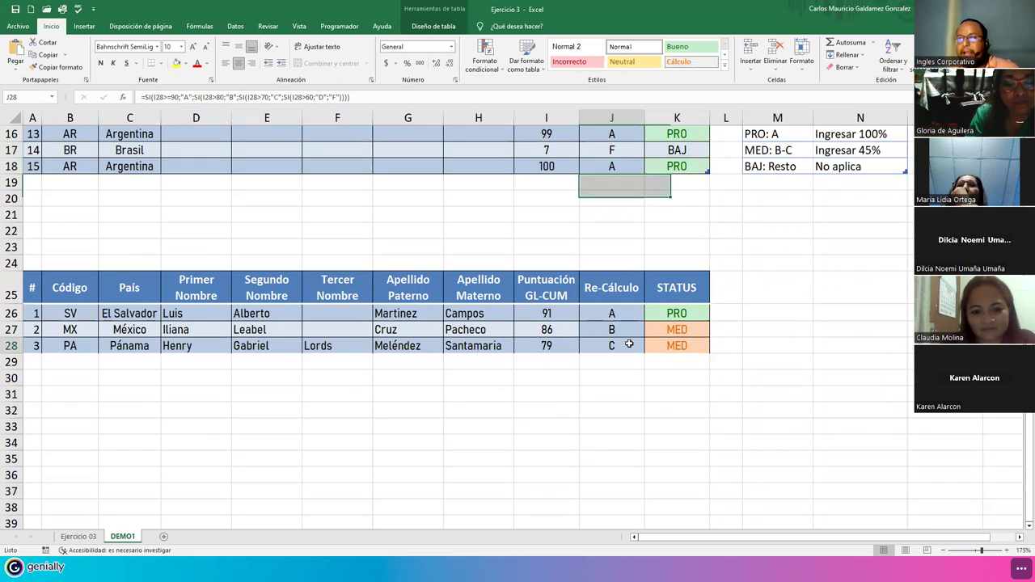
pyautogui.moveTo(643, 355); pyautogui.dragTo(619, 486)
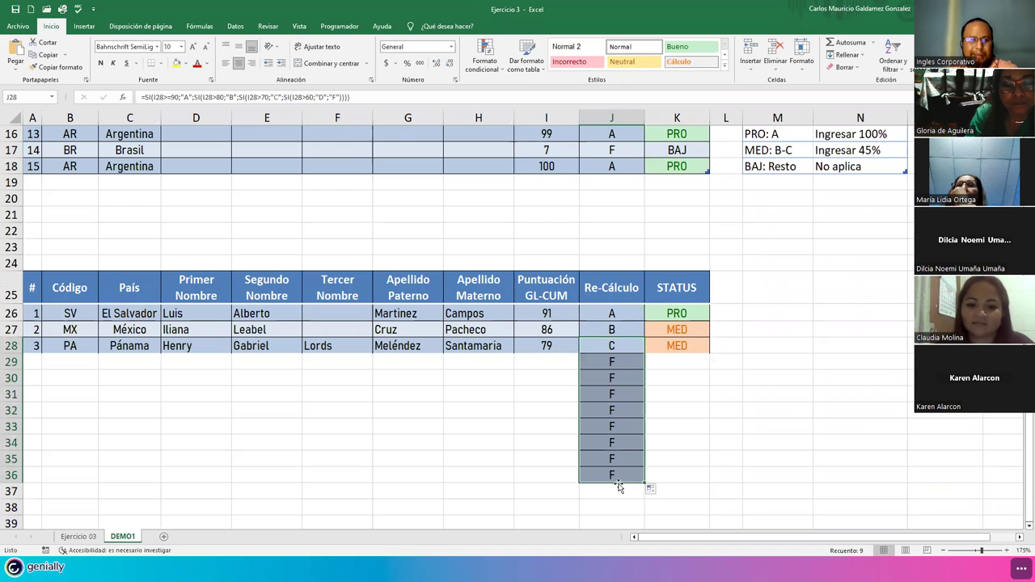
pyautogui.hotkey('ctrl', 'z')
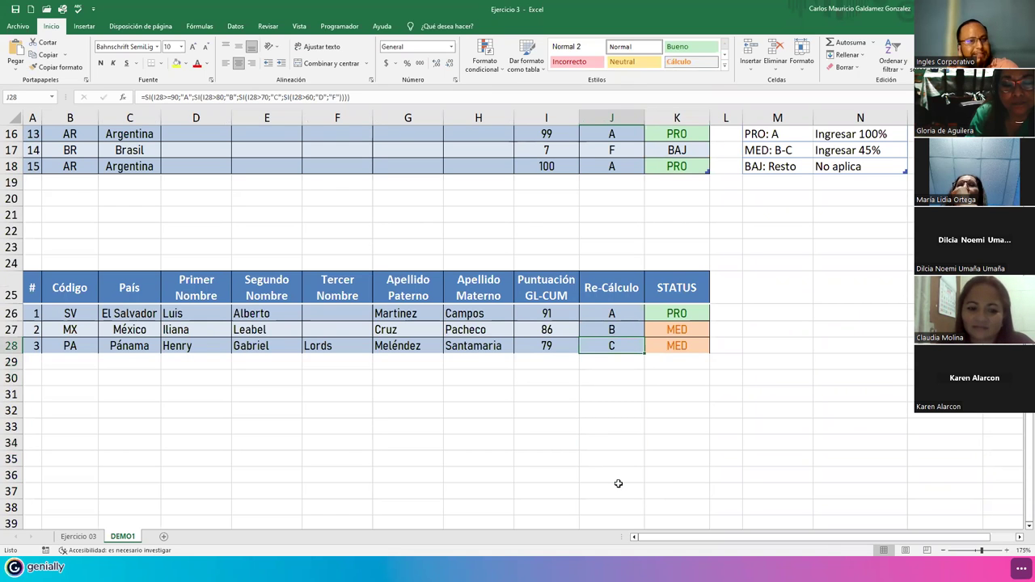
# Fill the lower table's J26:J28 grade formulas down to row 36, then check J4's formula.
pyautogui.scroll(4, 585, 438)
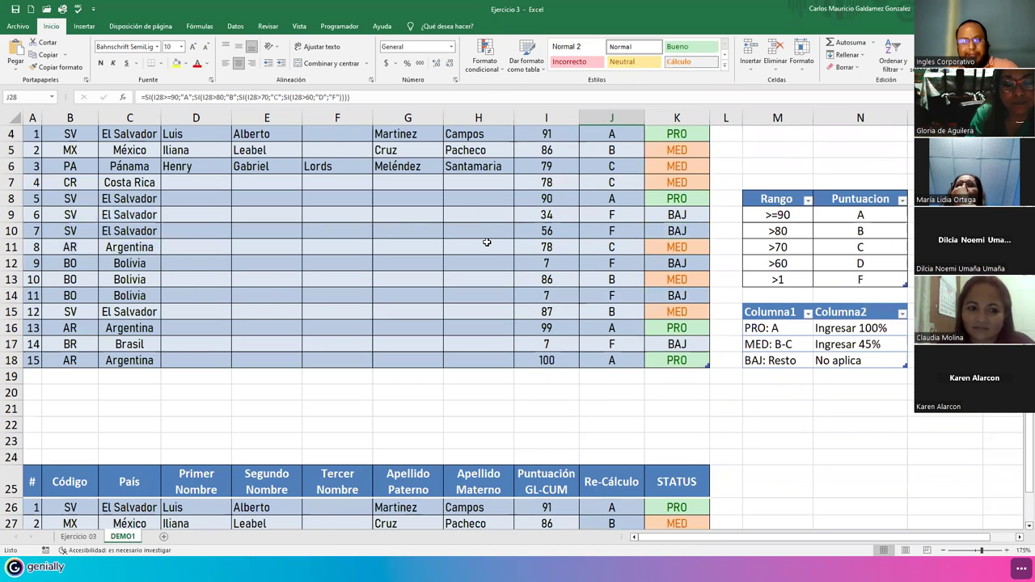
pyautogui.click(487, 242)
pyautogui.scroll(-1, 457, 359)
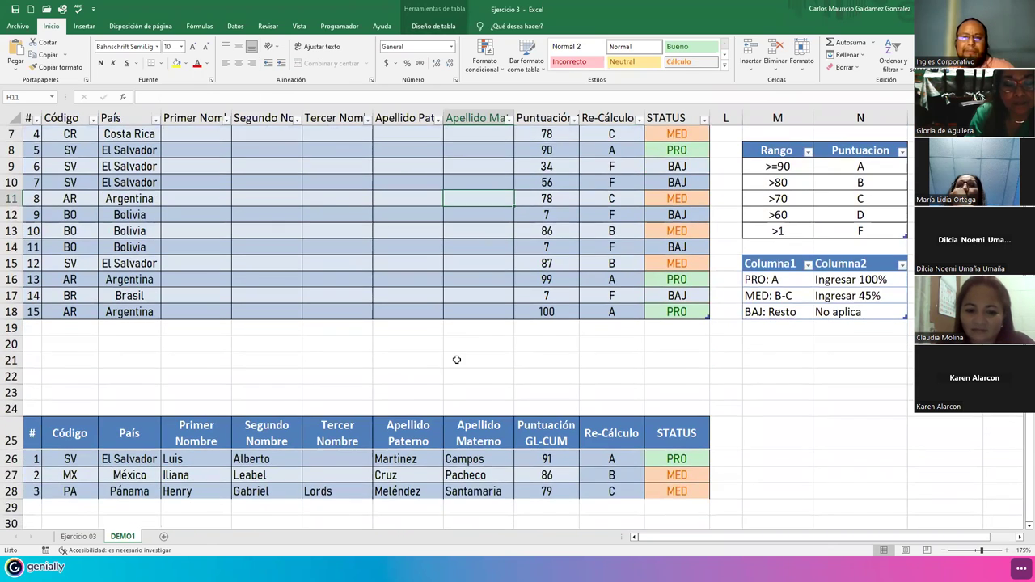
pyautogui.scroll(-1, 457, 359)
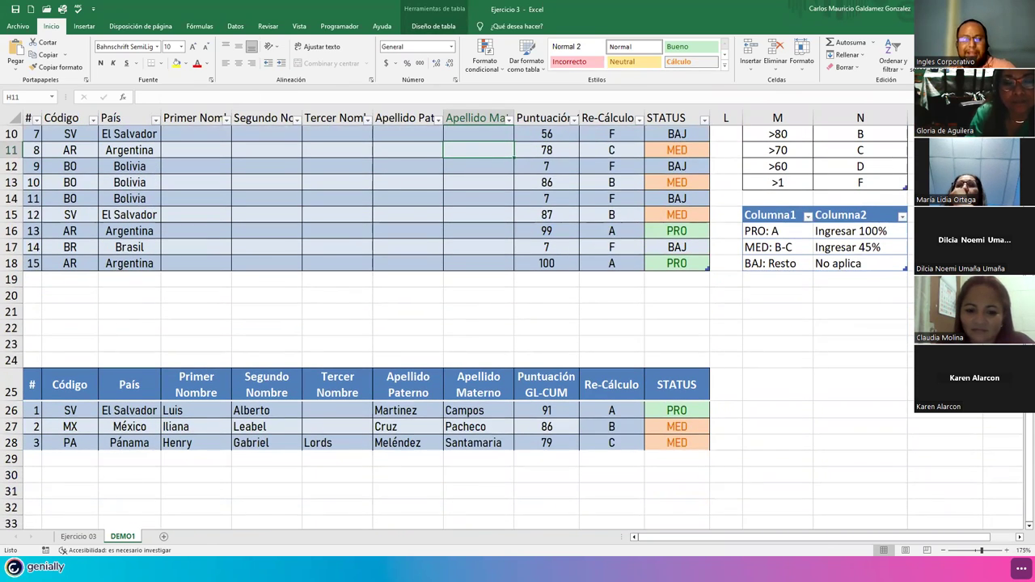
pyautogui.scroll(3, 522, 243)
pyautogui.scroll(-1, 516, 305)
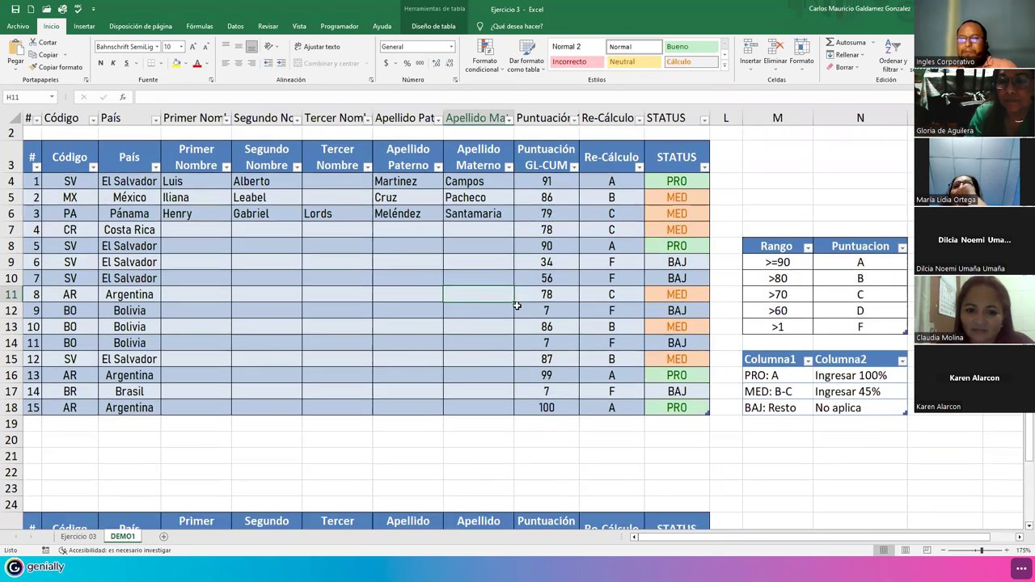
pyautogui.scroll(-5, 516, 305)
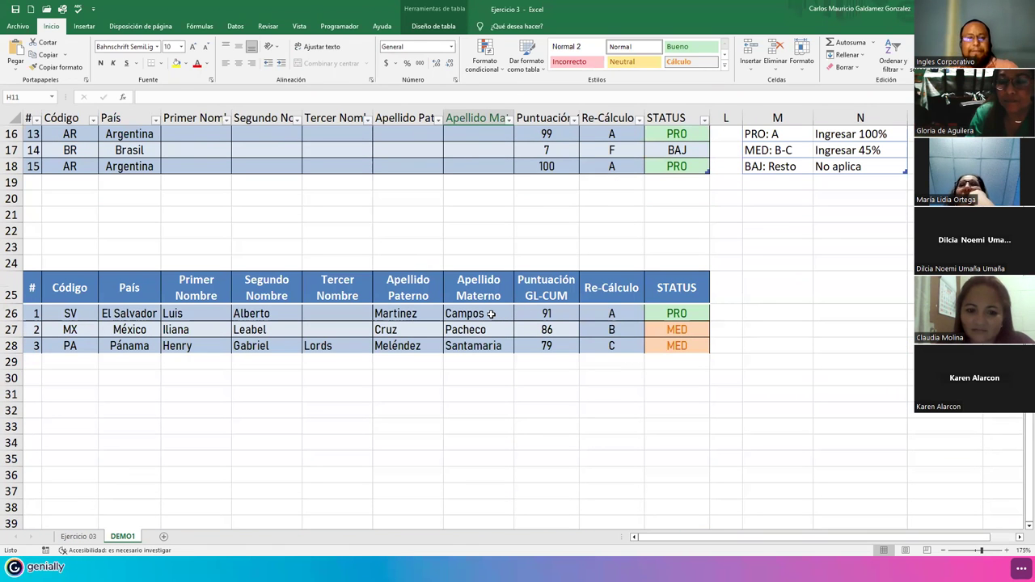
pyautogui.moveTo(586, 313); pyautogui.dragTo(649, 440)
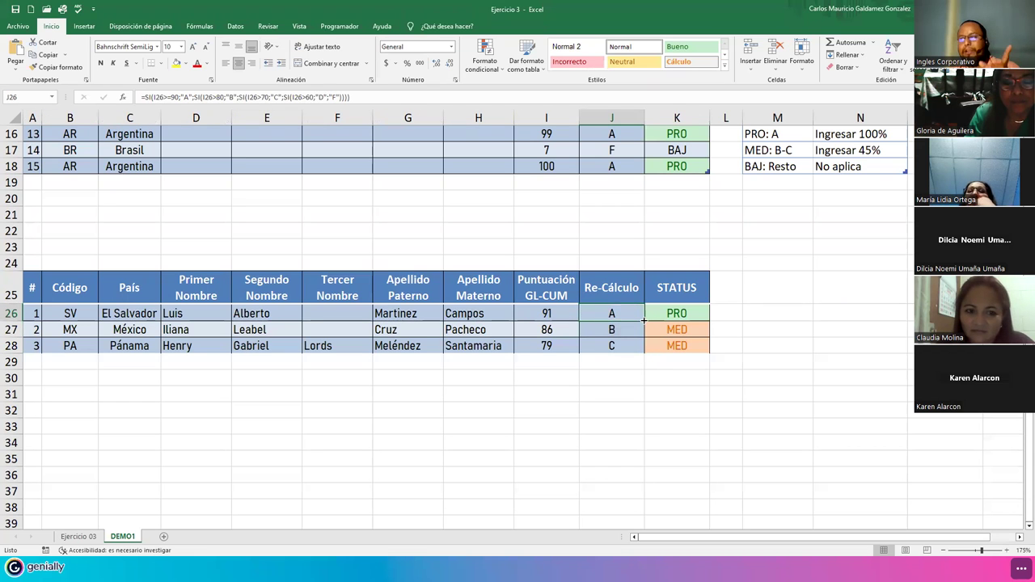
pyautogui.moveTo(649, 440); pyautogui.dragTo(650, 479)
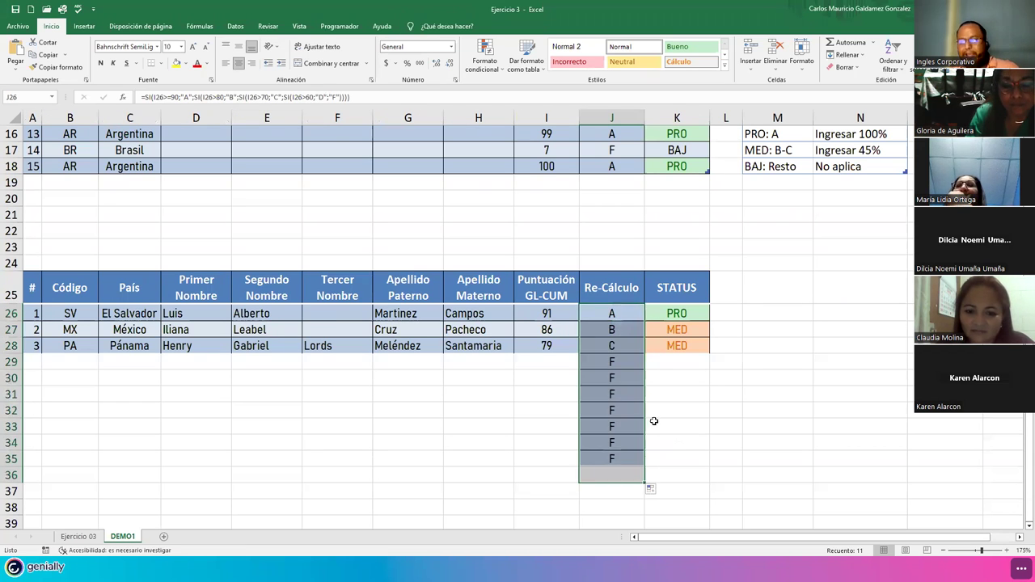
pyautogui.scroll(5, 614, 292)
pyautogui.click(596, 201)
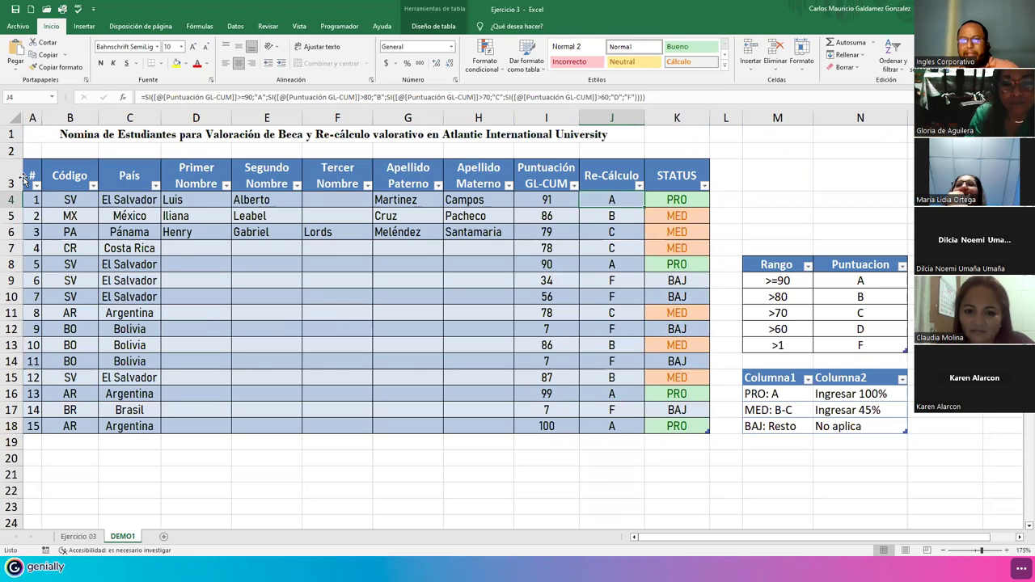
# Review the nested SI Re-Cálculo formula in J4, then open the Ejercicio 03 sheet.
pyautogui.click(25, 179)
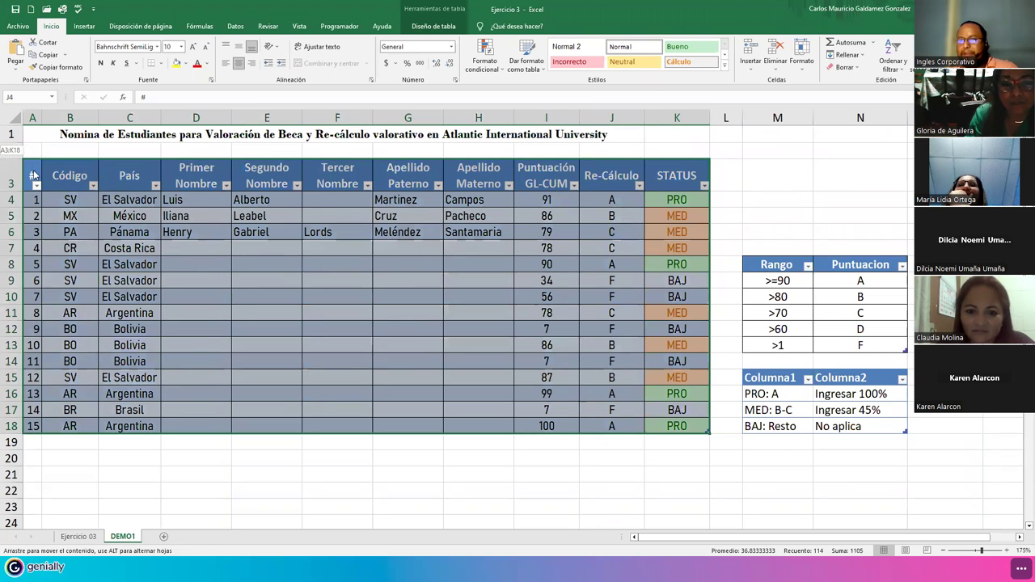
pyautogui.click(348, 262)
pyautogui.click(609, 198)
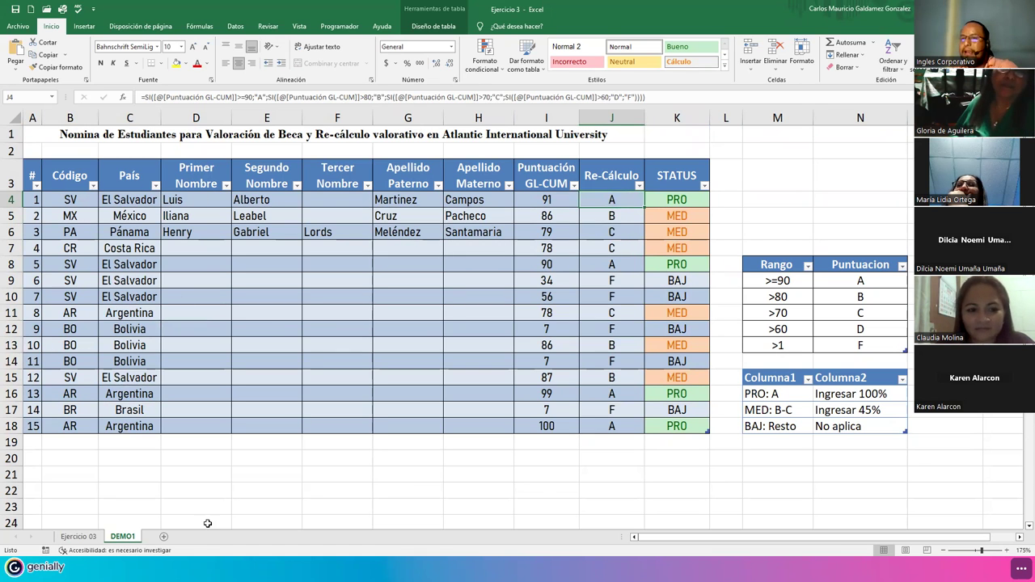
pyautogui.click(80, 539)
# Review the instructions, formula image, Comision ($) and Sueldo Final =F4+I4 formulas, and input columns.
pyautogui.click(269, 402)
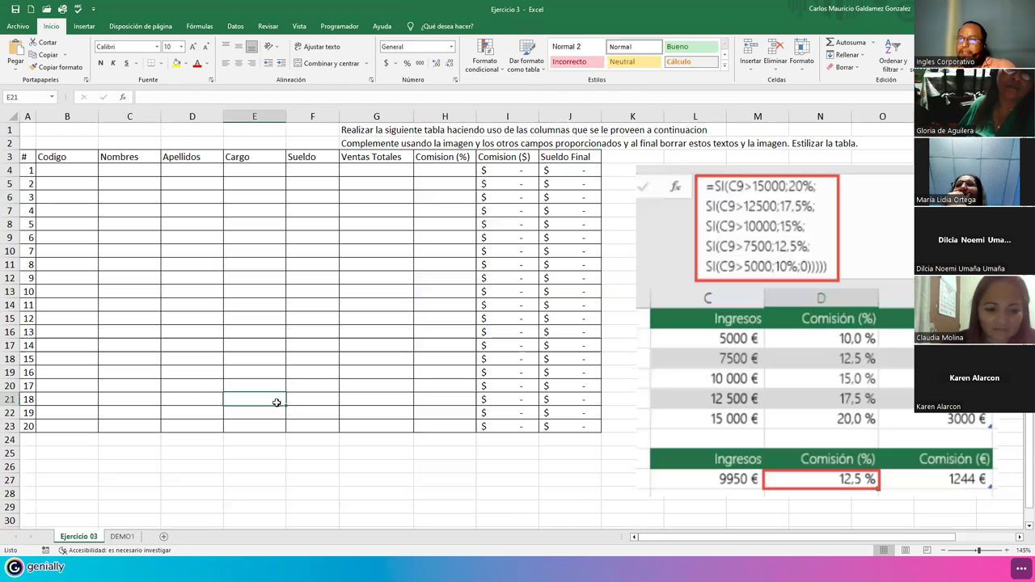
pyautogui.moveTo(356, 130); pyautogui.dragTo(358, 143)
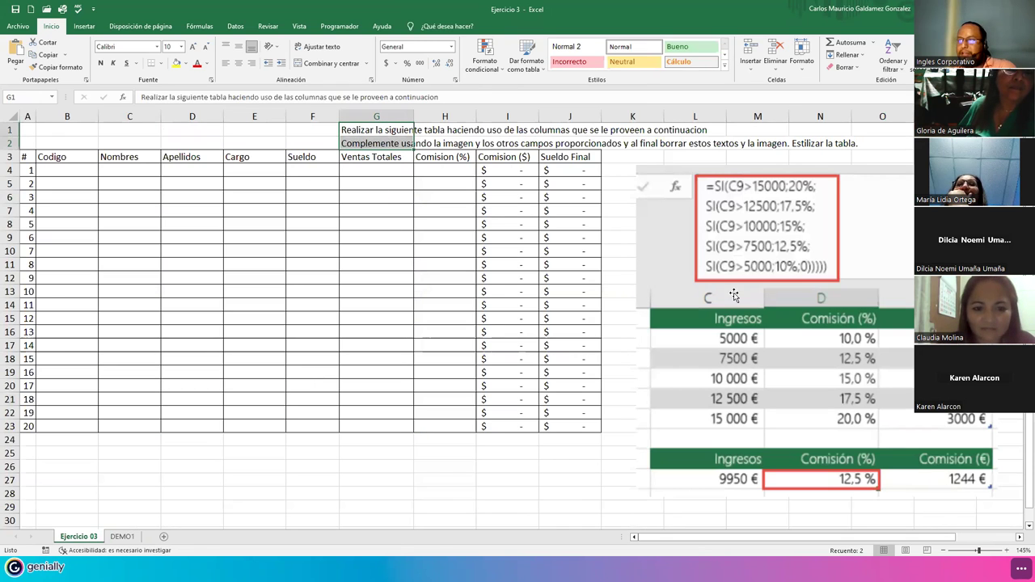
pyautogui.click(736, 296)
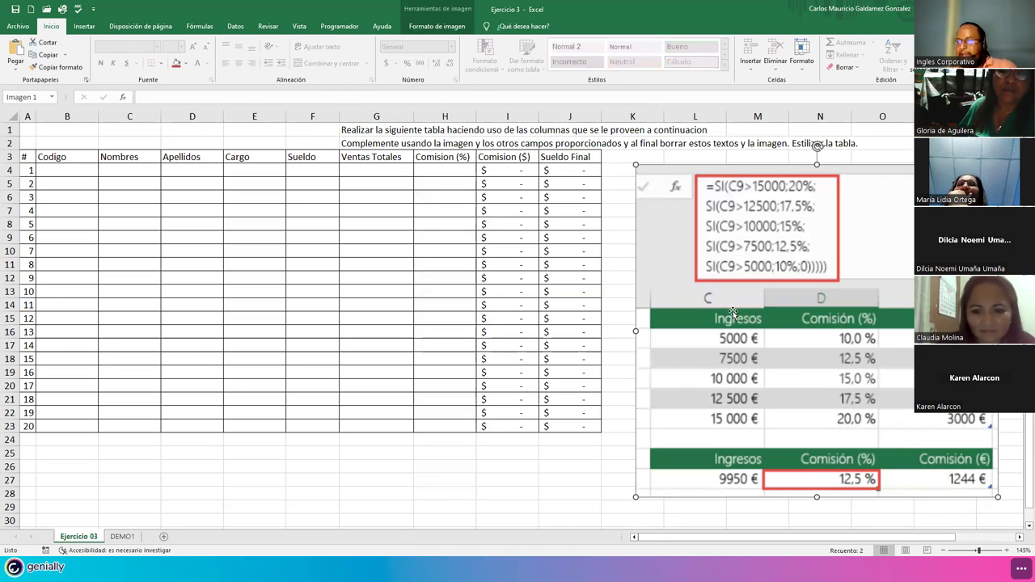
pyautogui.click(79, 197)
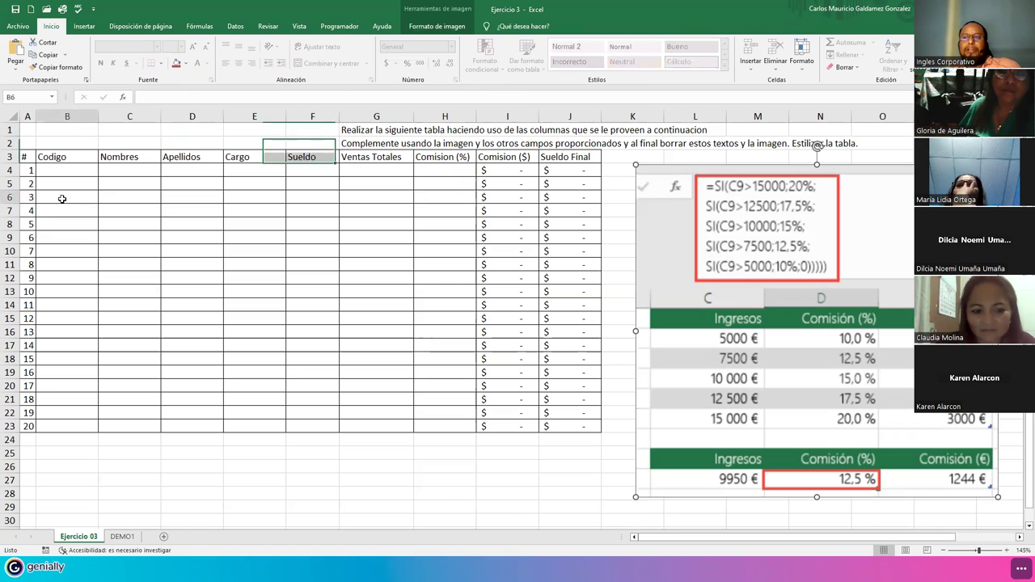
pyautogui.click(483, 171)
pyautogui.click(550, 170)
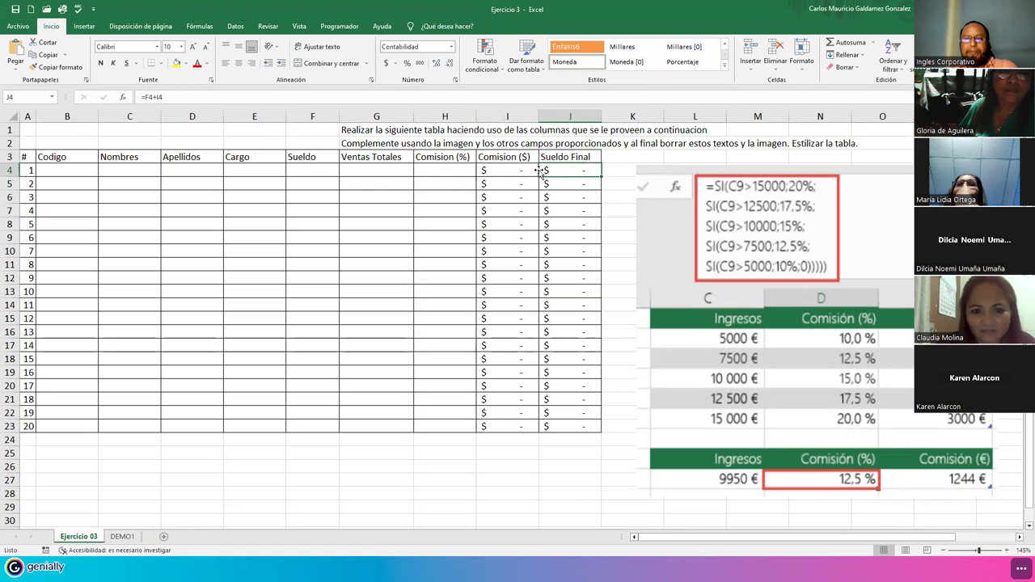
pyautogui.moveTo(36, 170); pyautogui.dragTo(318, 427)
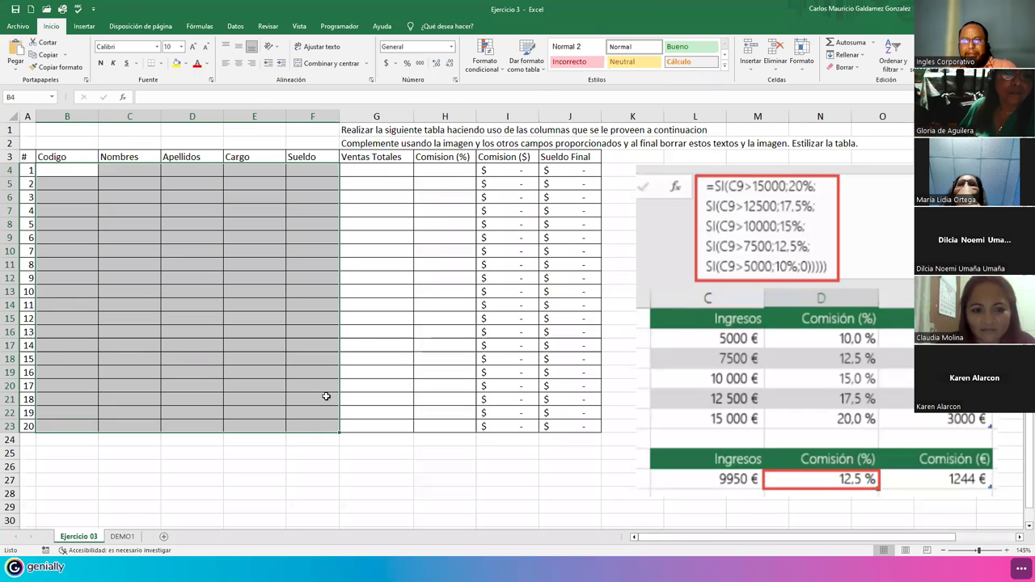
pyautogui.moveTo(367, 172); pyautogui.dragTo(432, 425)
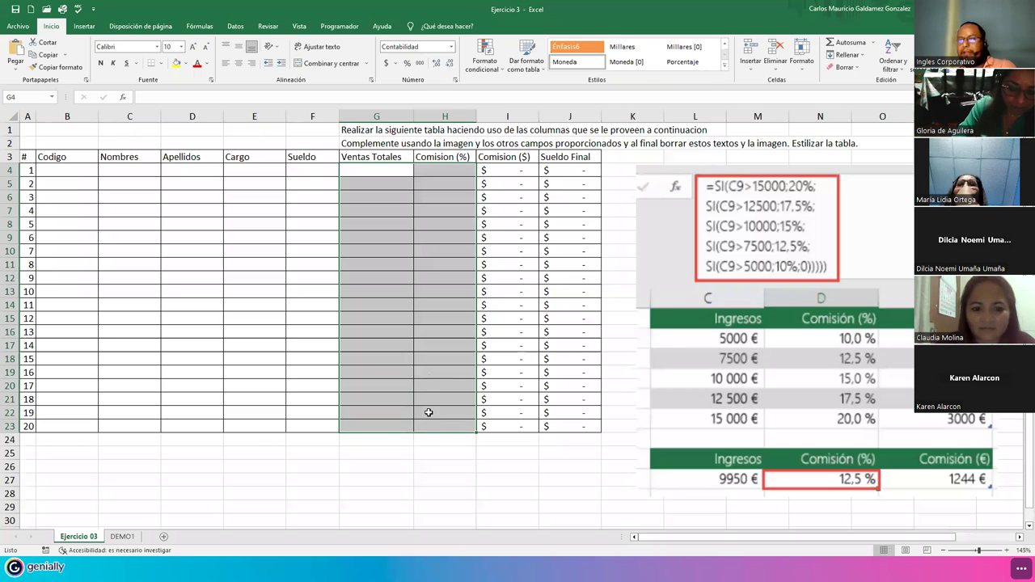
pyautogui.click(401, 174)
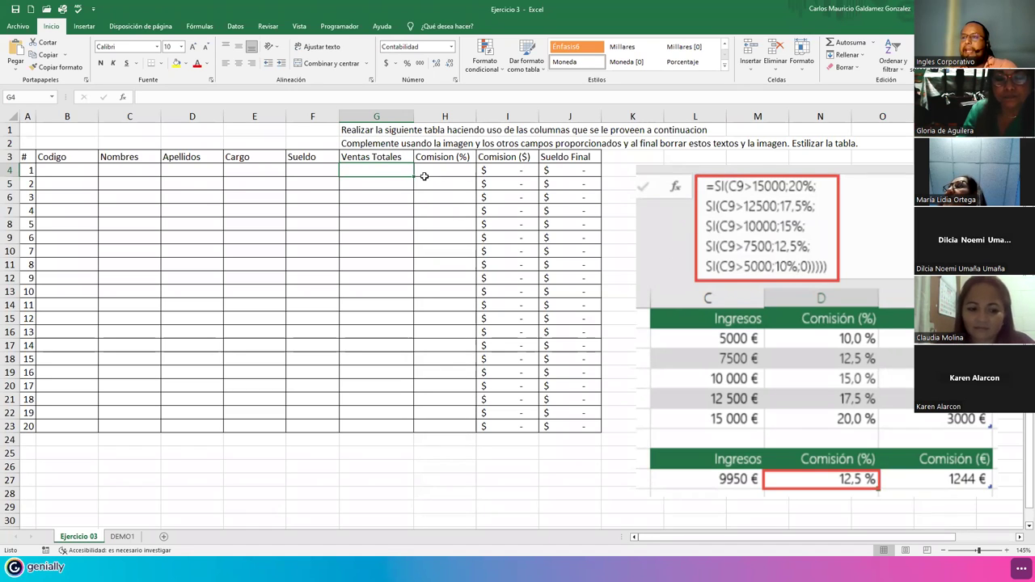
# Highlight the table, Ventas Totales and Comision (%) columns and instructions again, then return to DEMO1.
pyautogui.moveTo(26, 157); pyautogui.dragTo(549, 425)
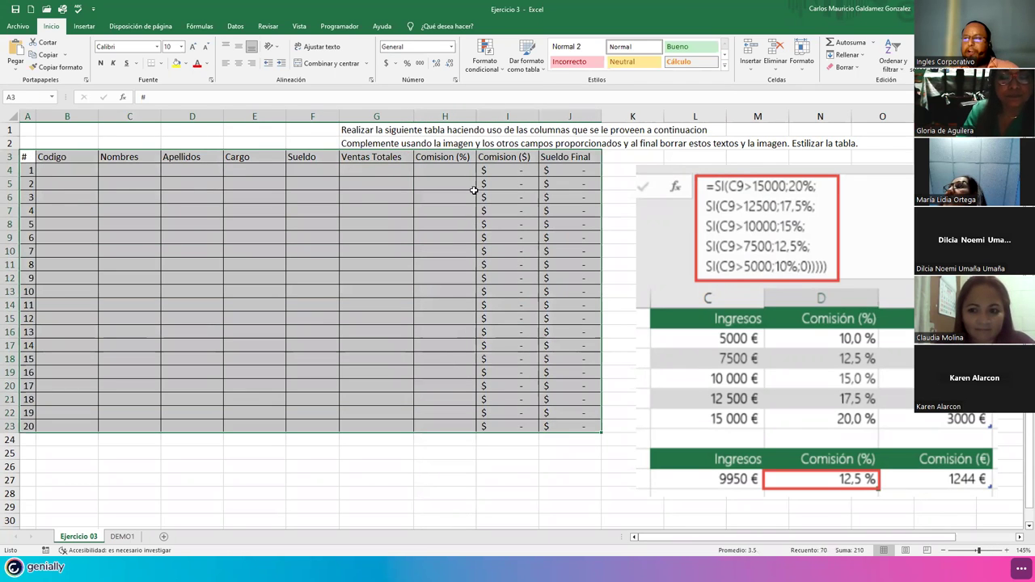
pyautogui.click(475, 190)
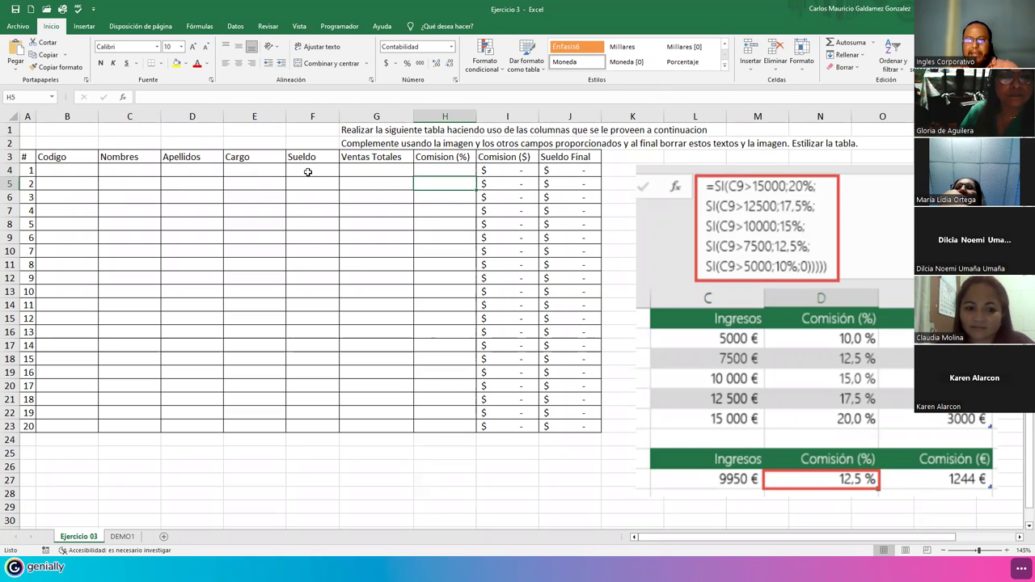
pyautogui.moveTo(307, 172); pyautogui.dragTo(417, 420)
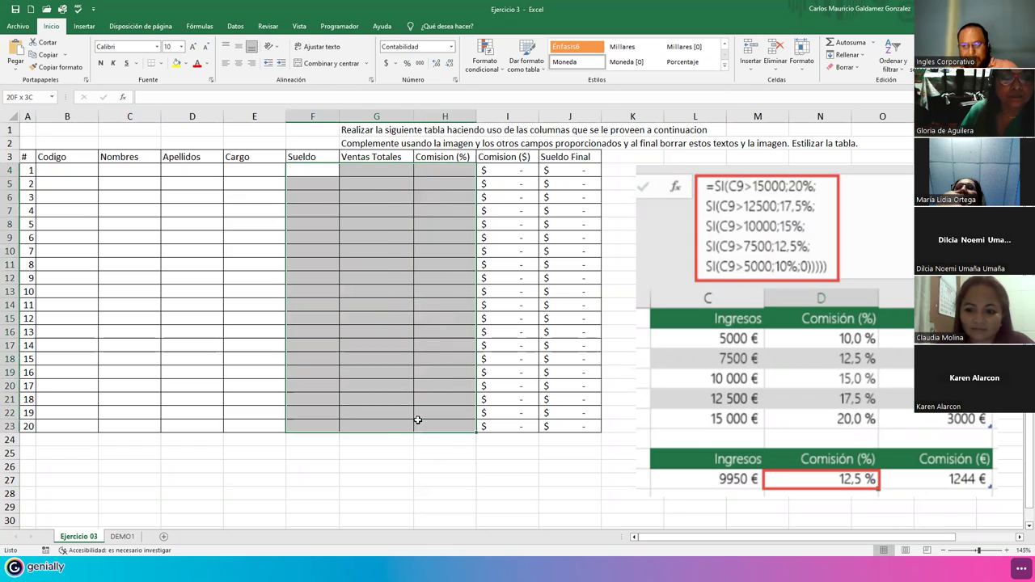
pyautogui.click(376, 299)
pyautogui.moveTo(370, 171); pyautogui.dragTo(427, 414)
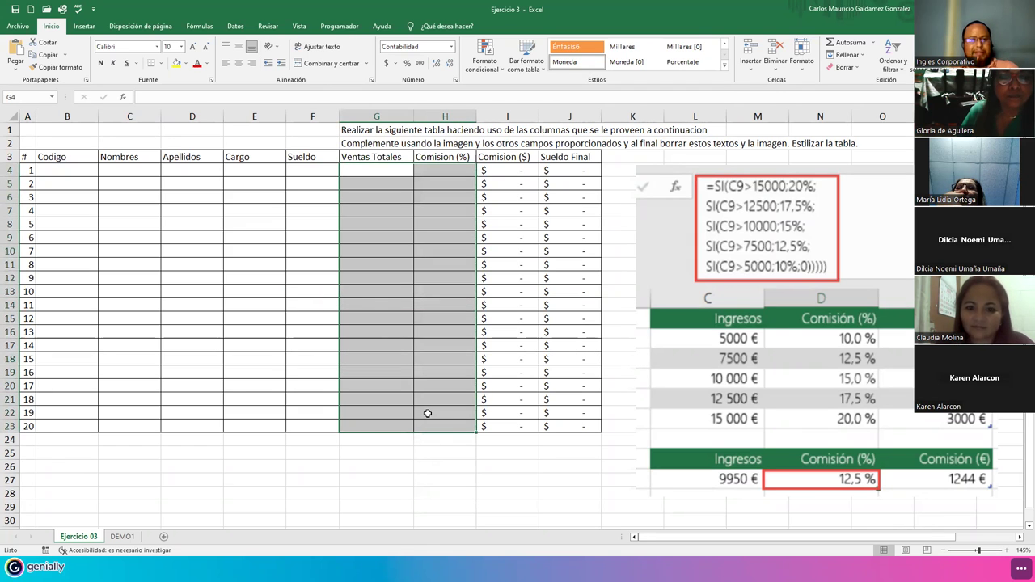
pyautogui.click(410, 342)
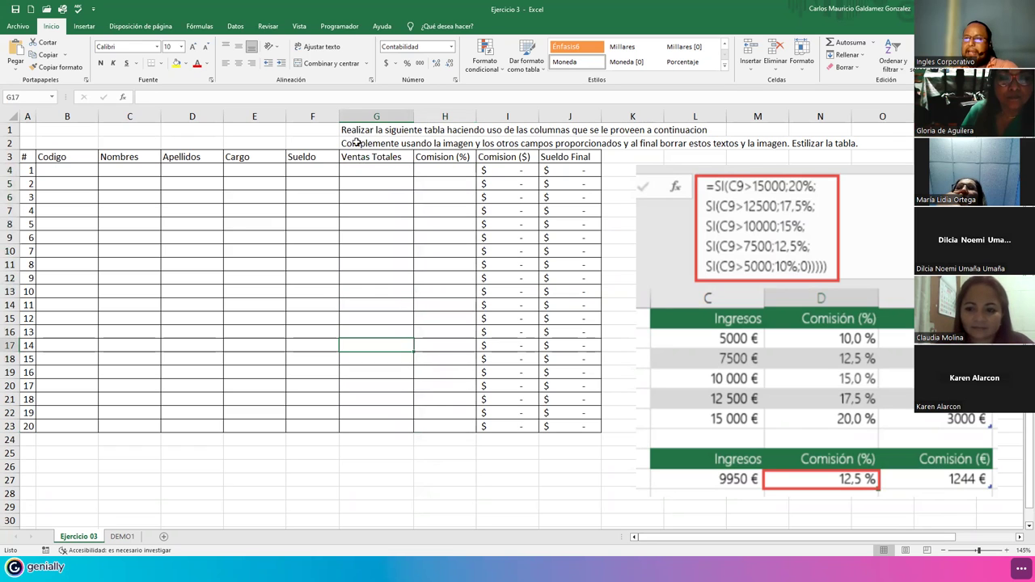
pyautogui.moveTo(357, 130); pyautogui.dragTo(359, 143)
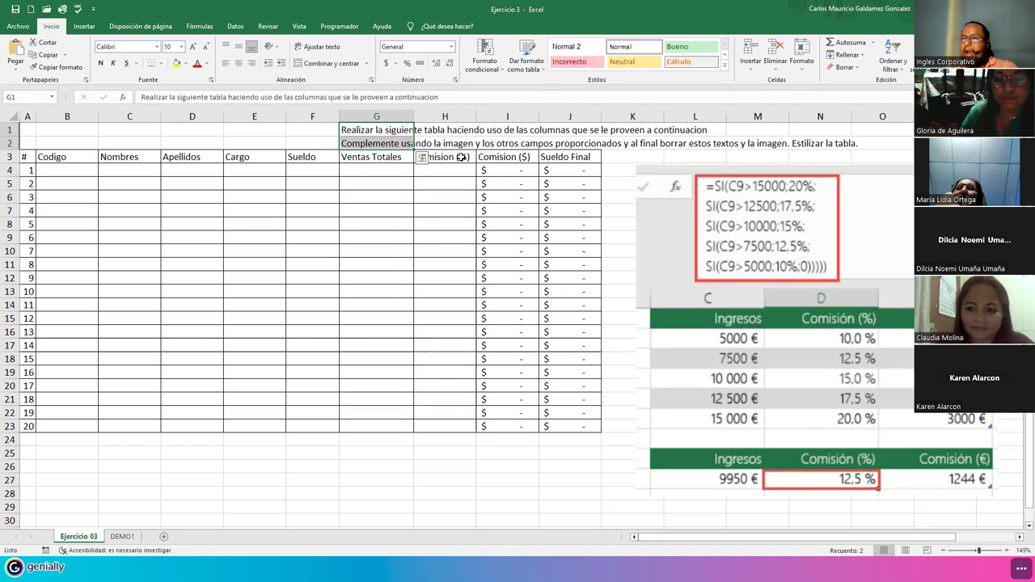
pyautogui.moveTo(356, 130); pyautogui.dragTo(357, 143)
pyautogui.click(709, 246)
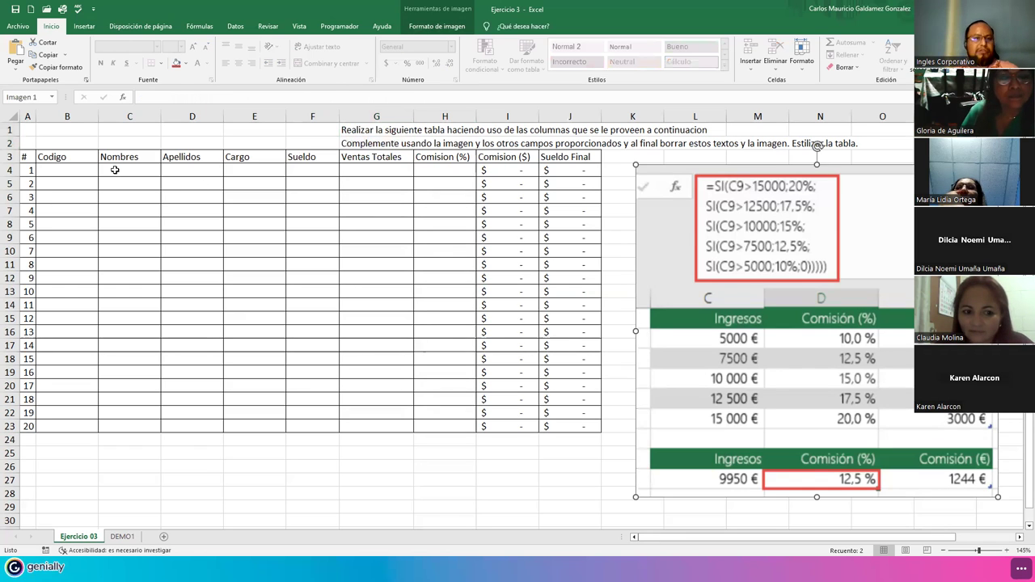
pyautogui.click(159, 205)
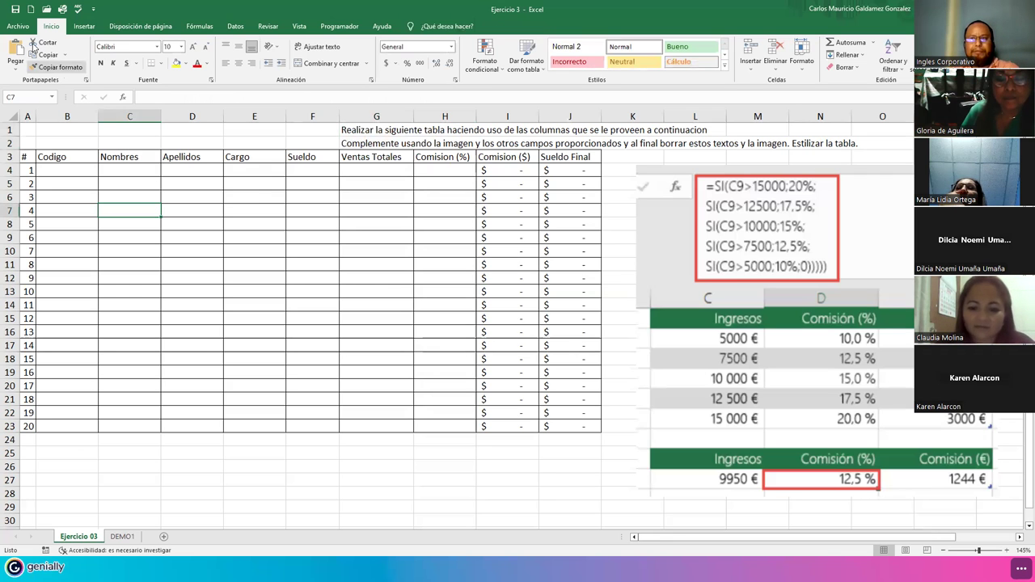
pyautogui.click(123, 537)
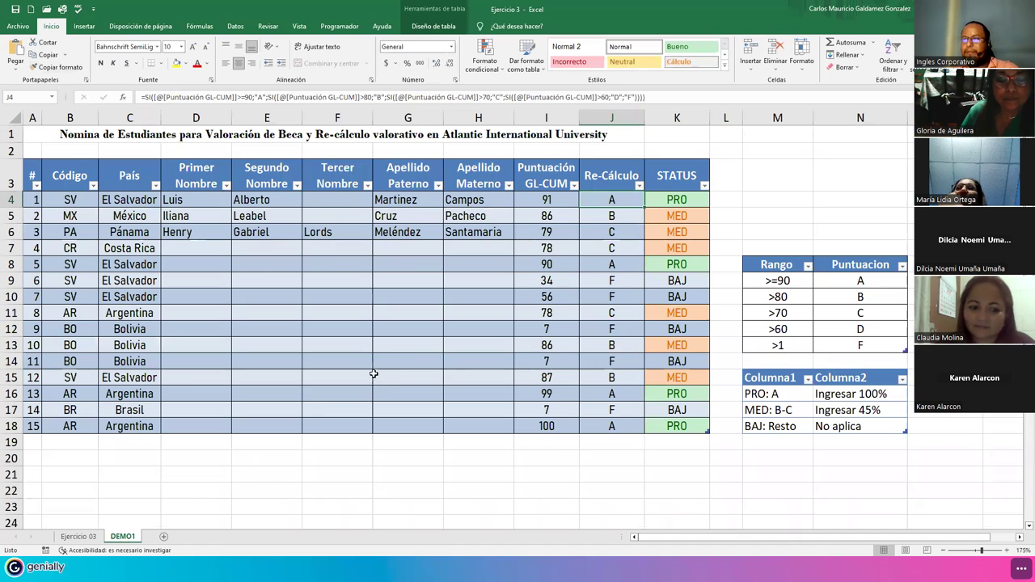
# Clear the scores, grades and STATUS in I4:K18, then advance to the CONSULTAS slide.
pyautogui.moveTo(547, 200); pyautogui.dragTo(685, 424)
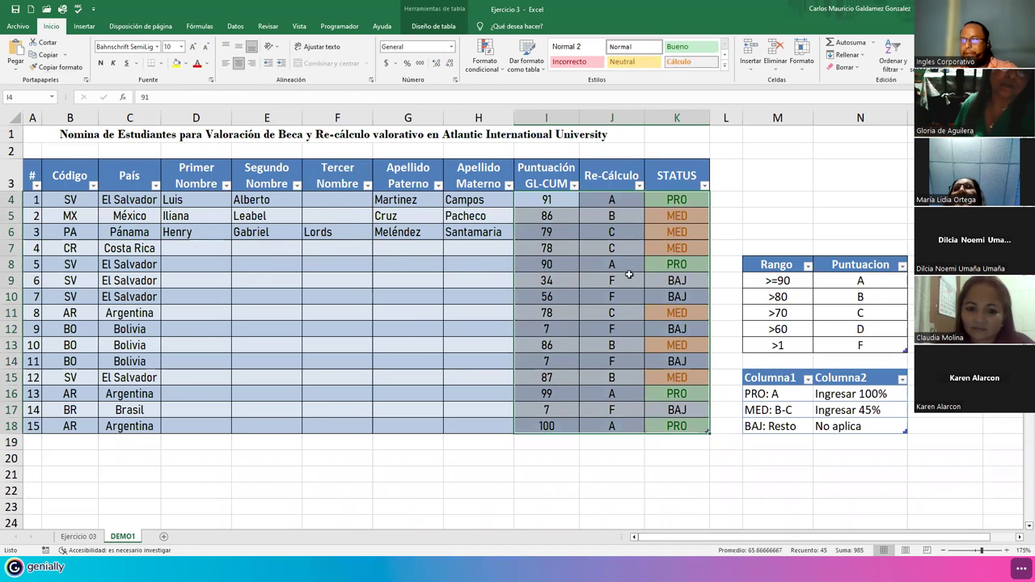
pyautogui.press('Delete')
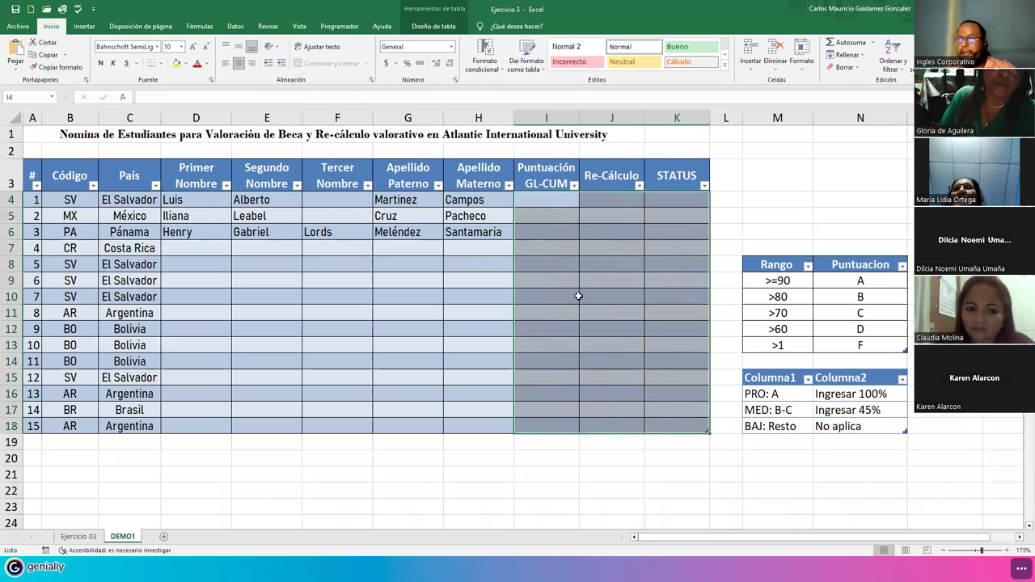
pyautogui.click(572, 295)
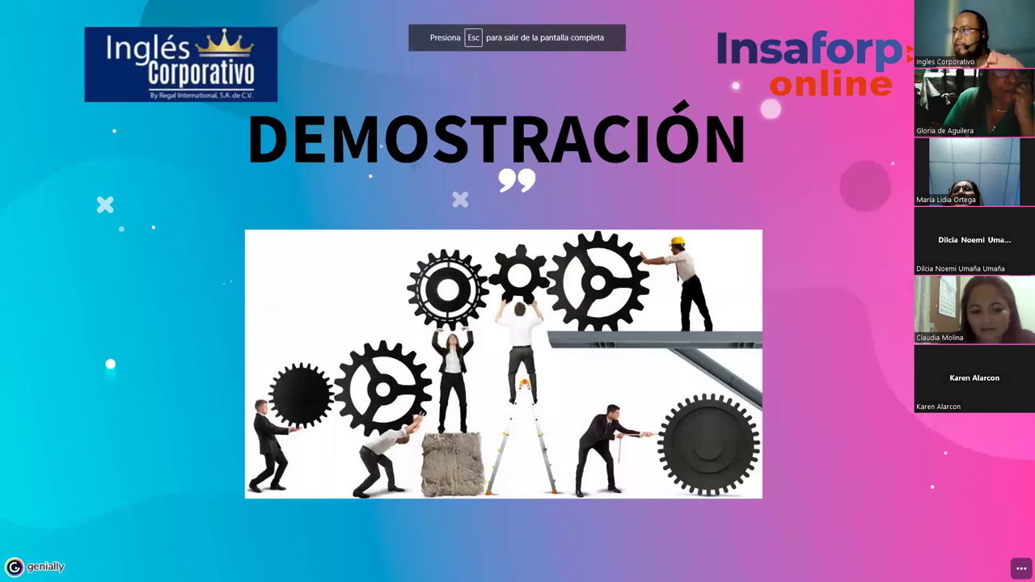
pyautogui.press('Right')
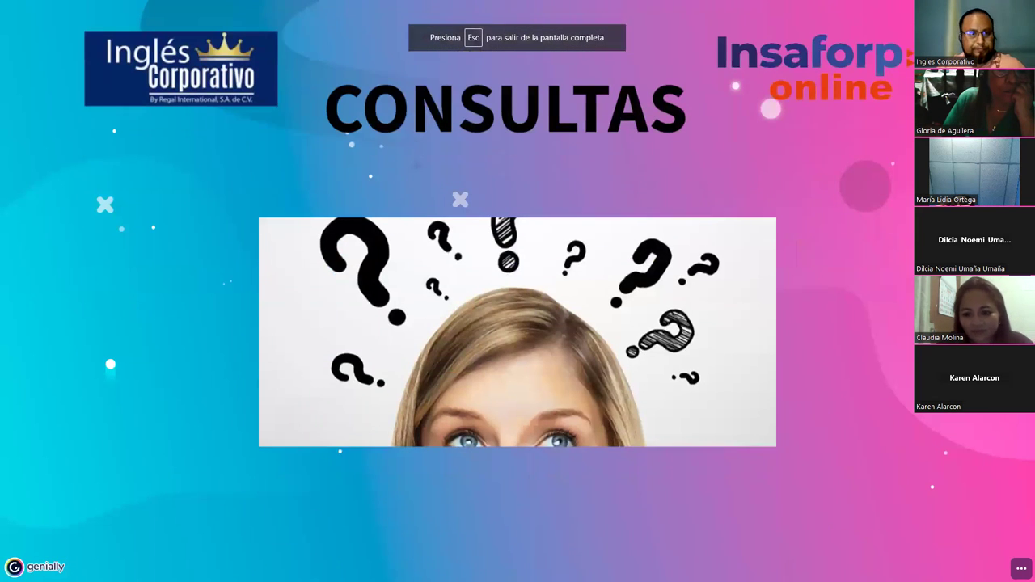